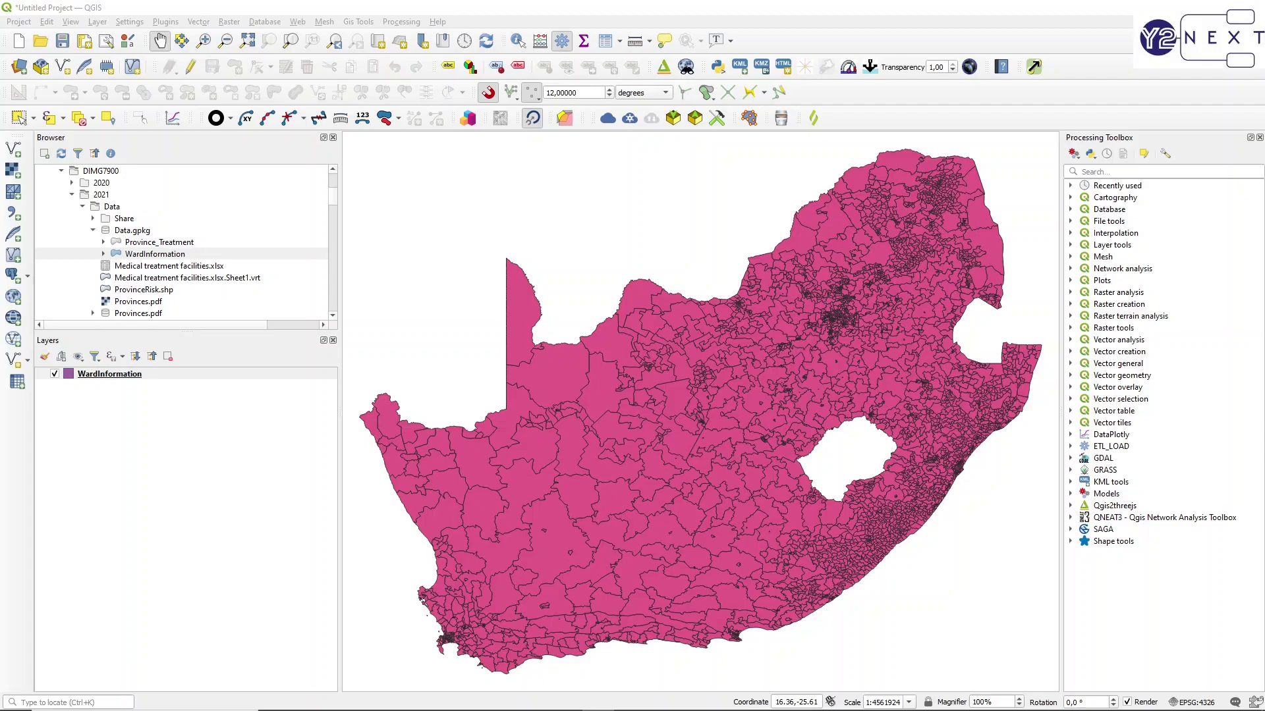
Step: Examine the attribute table of the WardInformation layer, then return to the map
{"action": "right_click", "coordinate": [132, 377]}
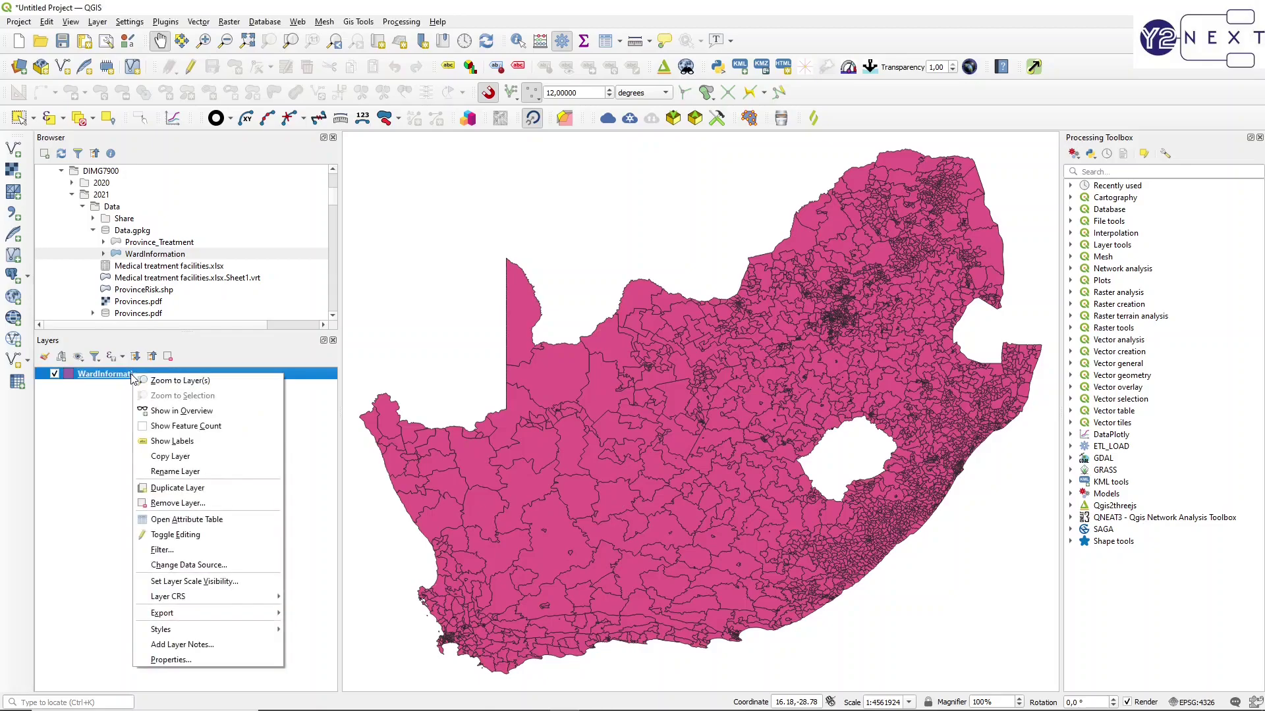
{"action": "left_click", "coordinate": [186, 520]}
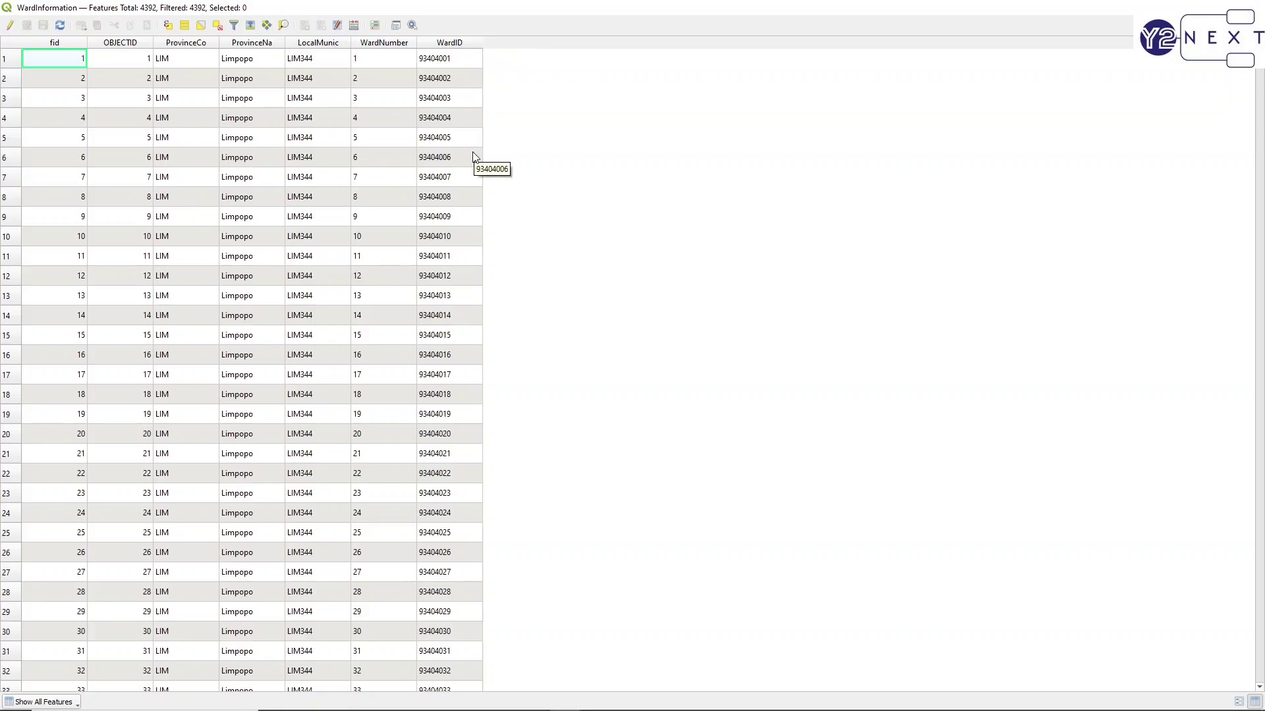
{"action": "key", "text": "alt+Tab"}
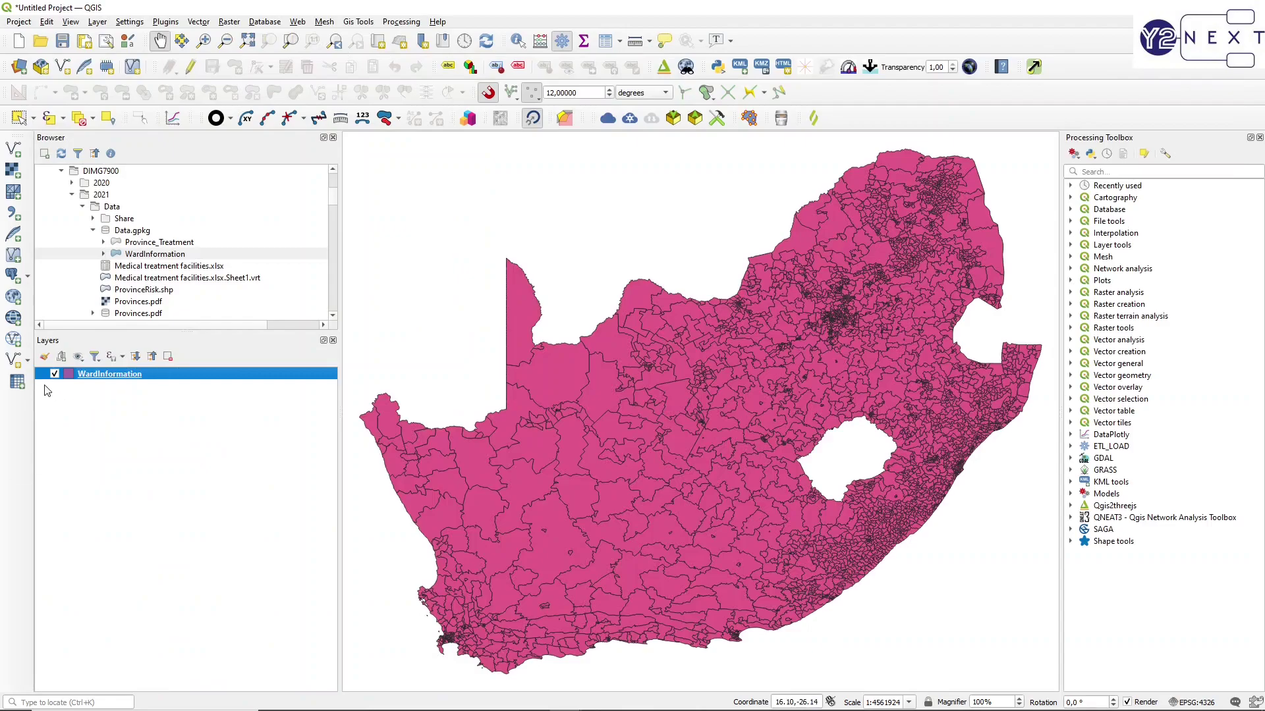
Step: Start creating a layer from a spreadsheet file, using WardAge.xlsx from the Data folder as the source
{"action": "left_click", "coordinate": [17, 382]}
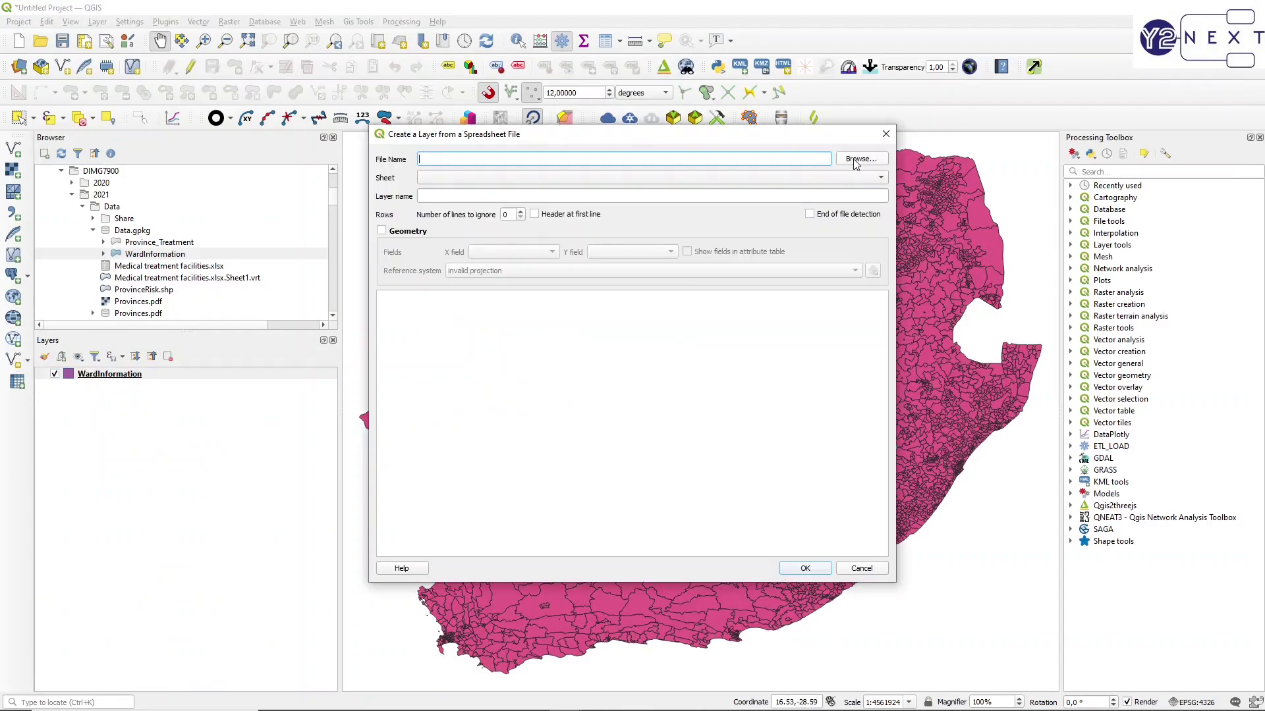
{"action": "left_click", "coordinate": [854, 161]}
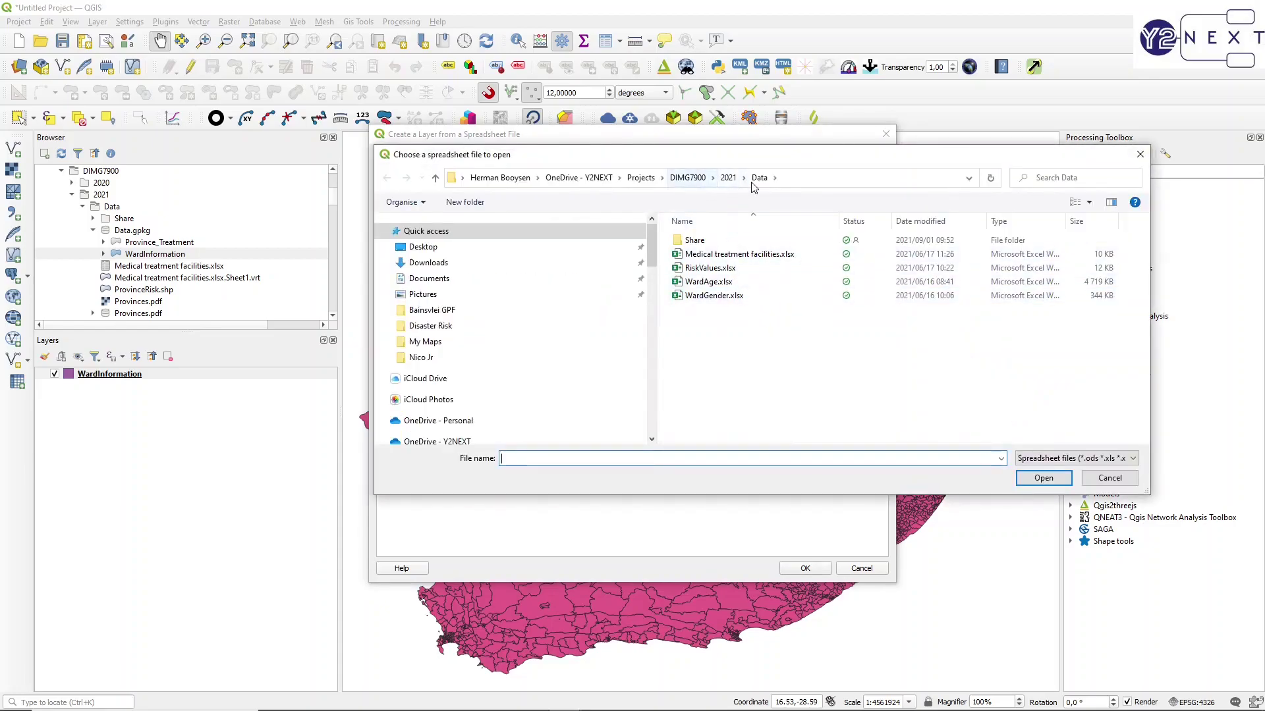
{"action": "left_click", "coordinate": [720, 283]}
{"action": "left_click", "coordinate": [1039, 475]}
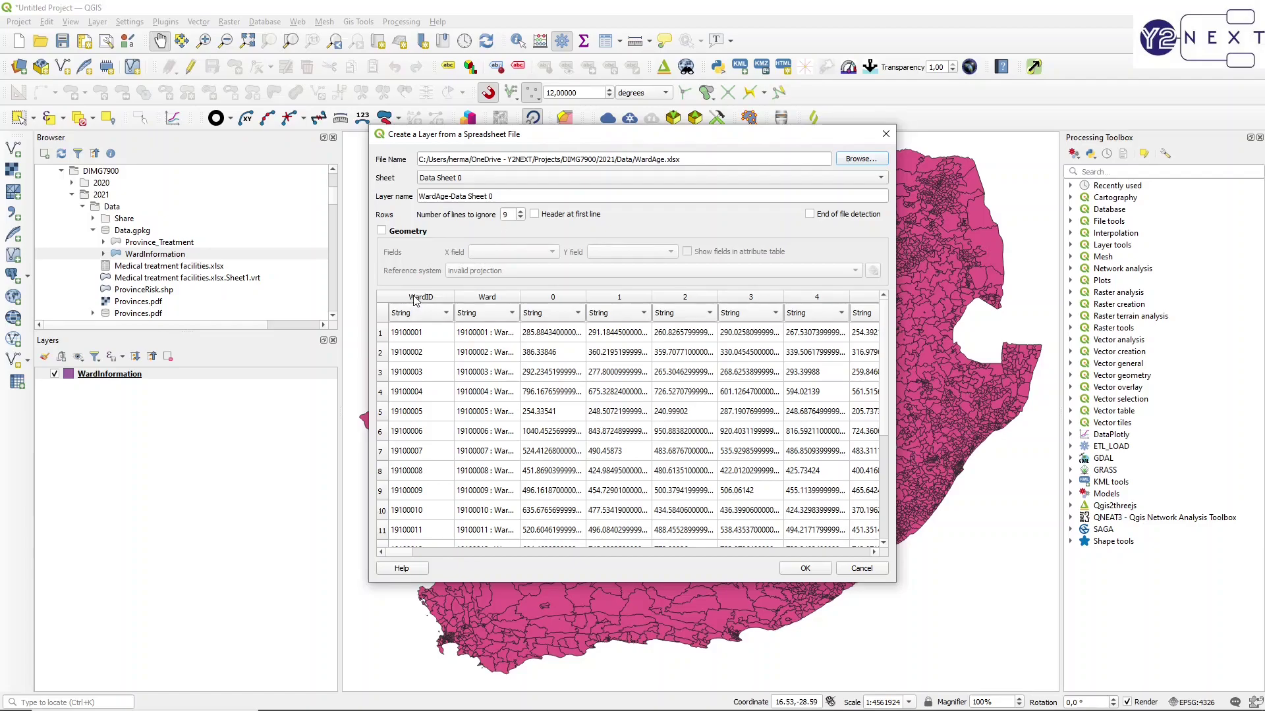
Step: Set the Above60 and Total columns of the WardAge sheet to the Real type and add the sheet as a layer
{"action": "left_click", "coordinate": [874, 552]}
{"action": "left_click", "coordinate": [874, 551]}
{"action": "left_click_drag", "start_coordinate": [875, 553], "coordinate": [875, 553]}
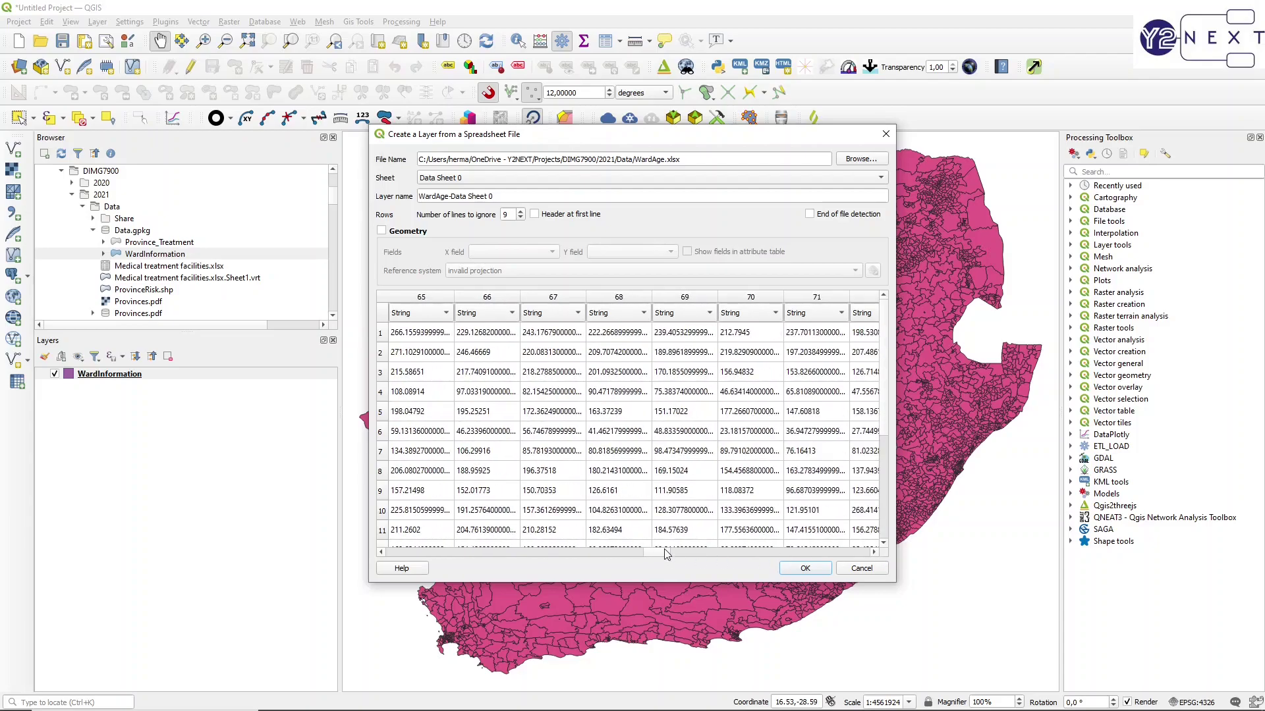
{"action": "left_click_drag", "start_coordinate": [664, 555], "coordinate": [856, 553]}
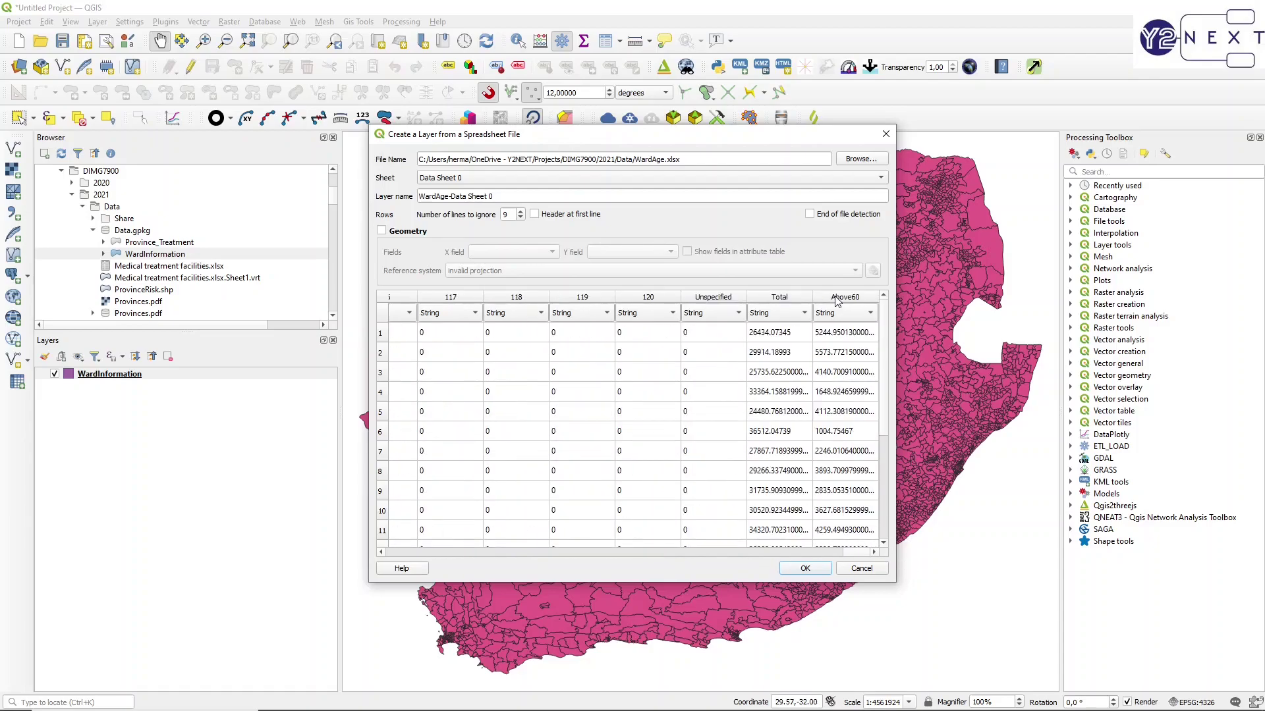
{"action": "left_click", "coordinate": [870, 313]}
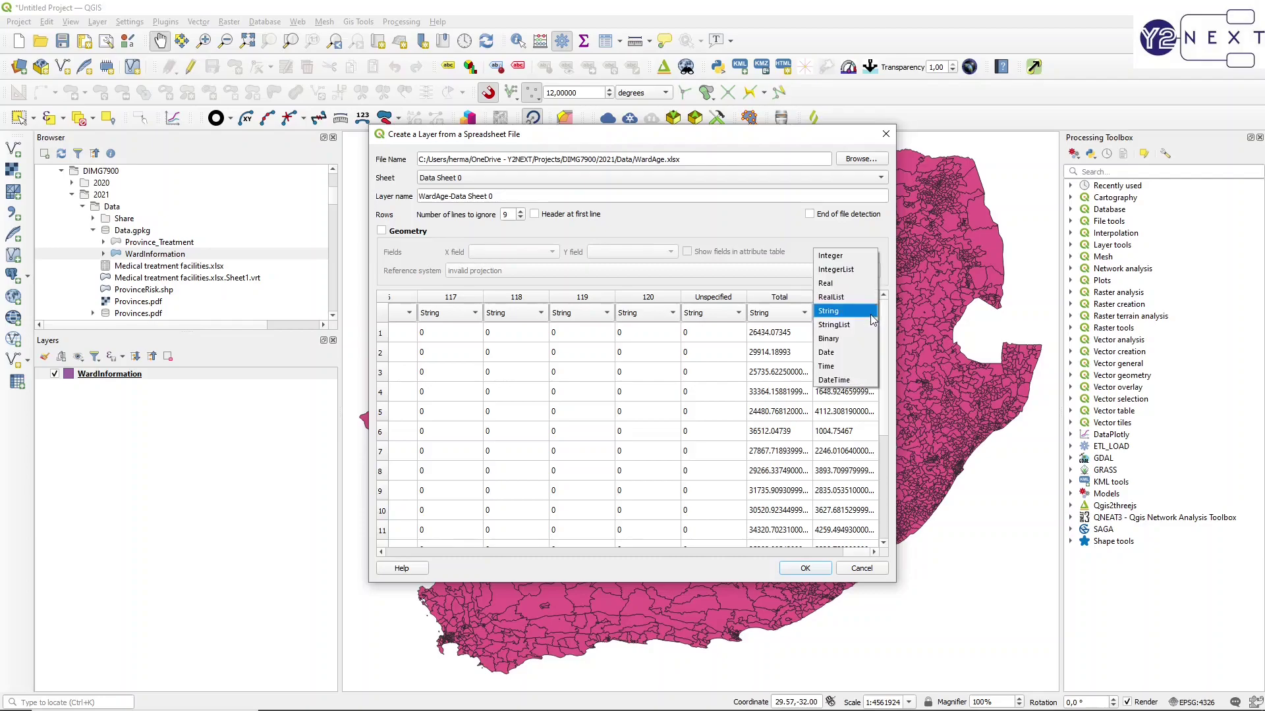
{"action": "left_click", "coordinate": [848, 285]}
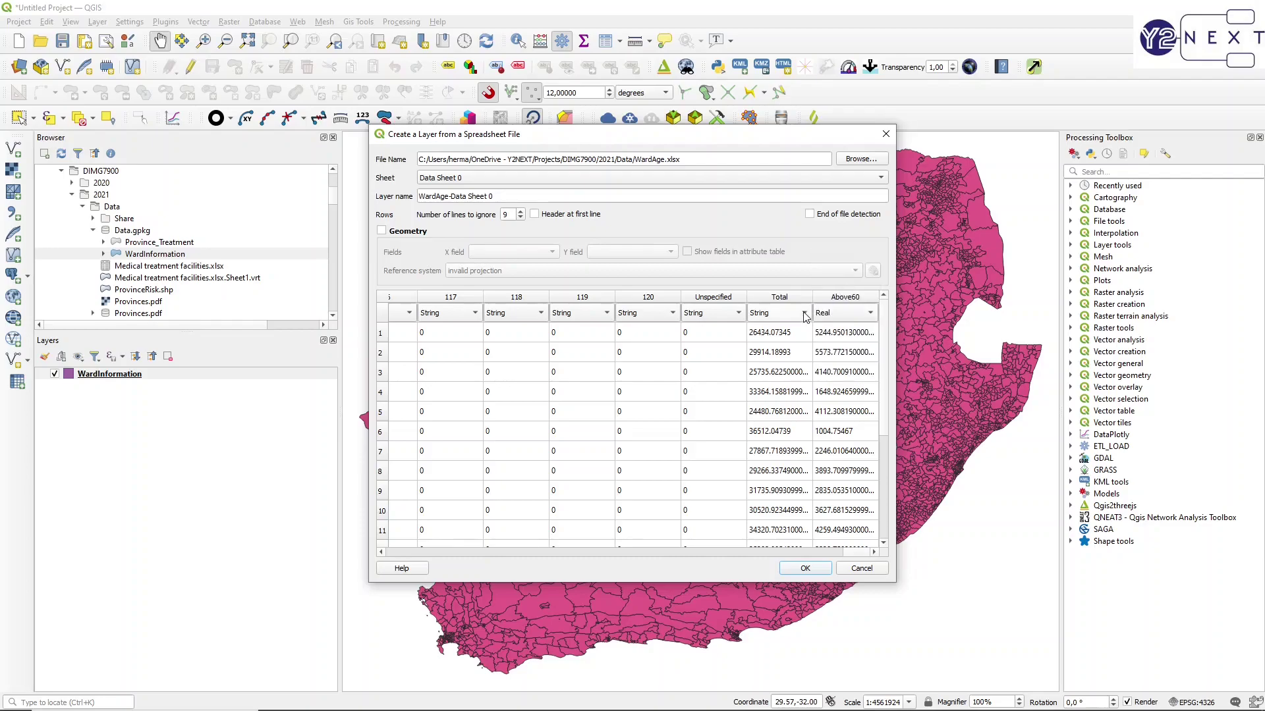
{"action": "left_click", "coordinate": [805, 314]}
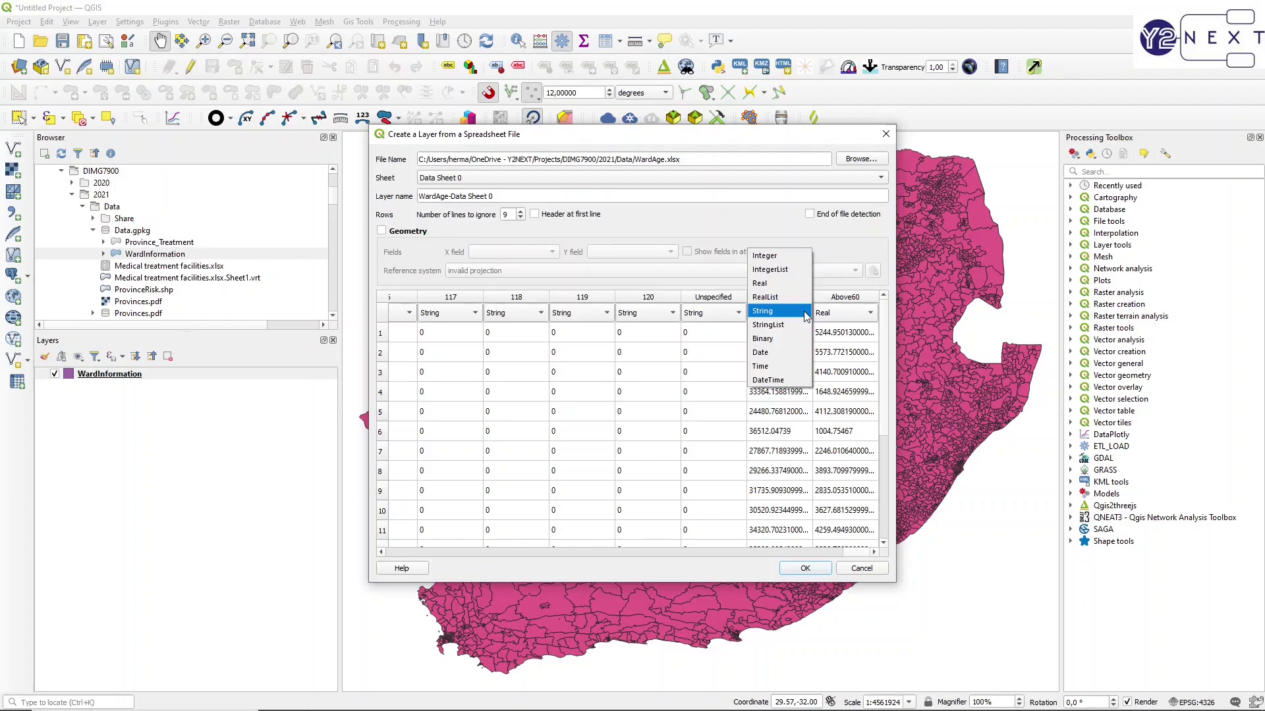
{"action": "left_click", "coordinate": [775, 285]}
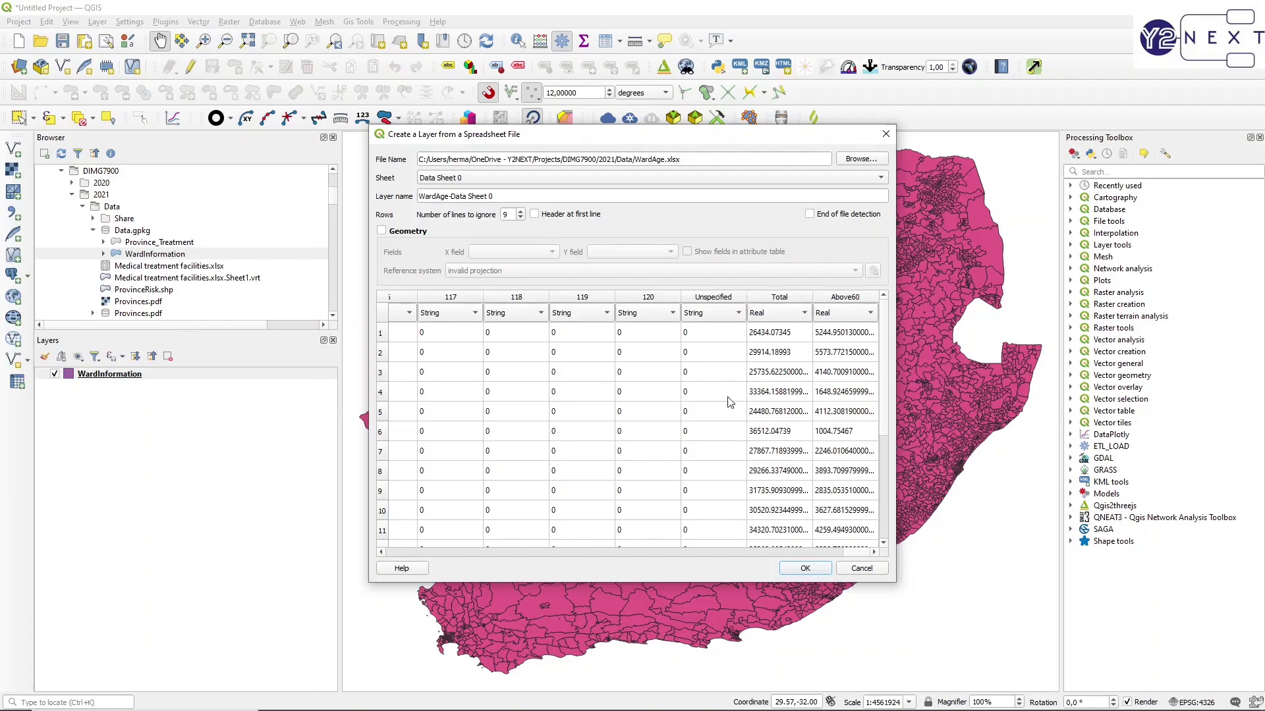
{"action": "left_click", "coordinate": [805, 568]}
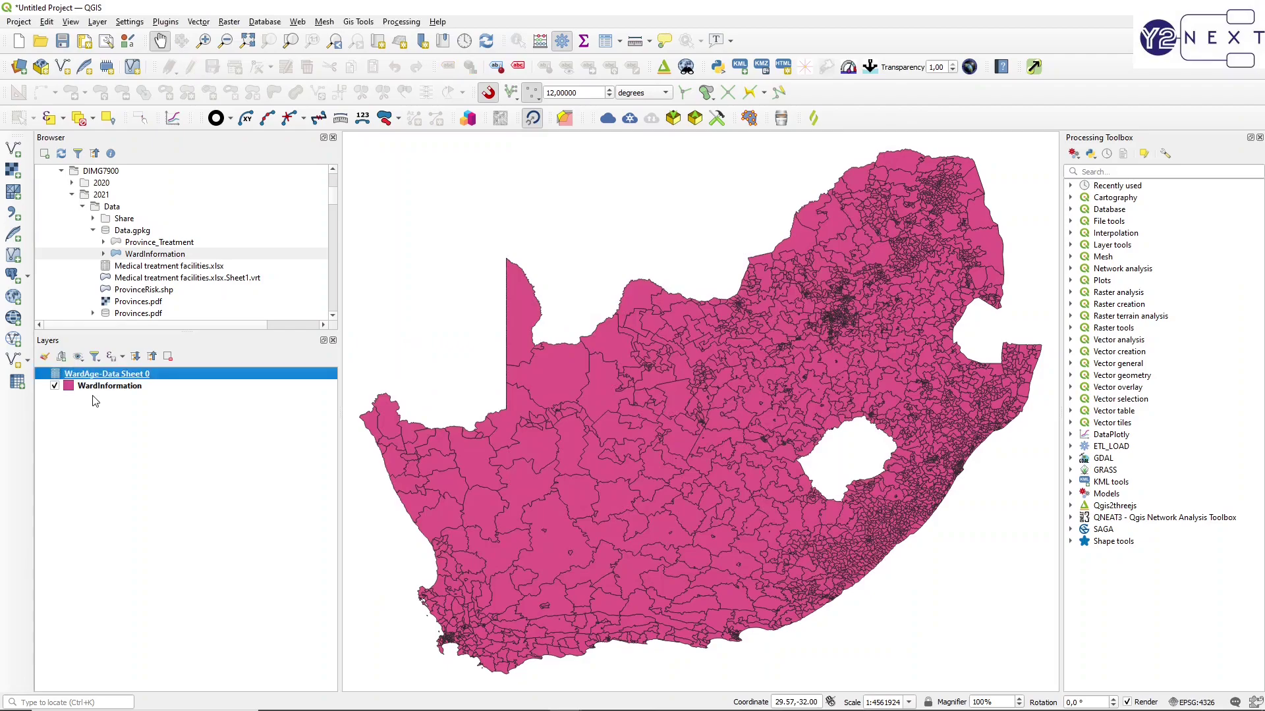
Step: Add WardGender.xlsx from the Data folder as a spreadsheet layer, with its Total column as Real
{"action": "left_click", "coordinate": [17, 382]}
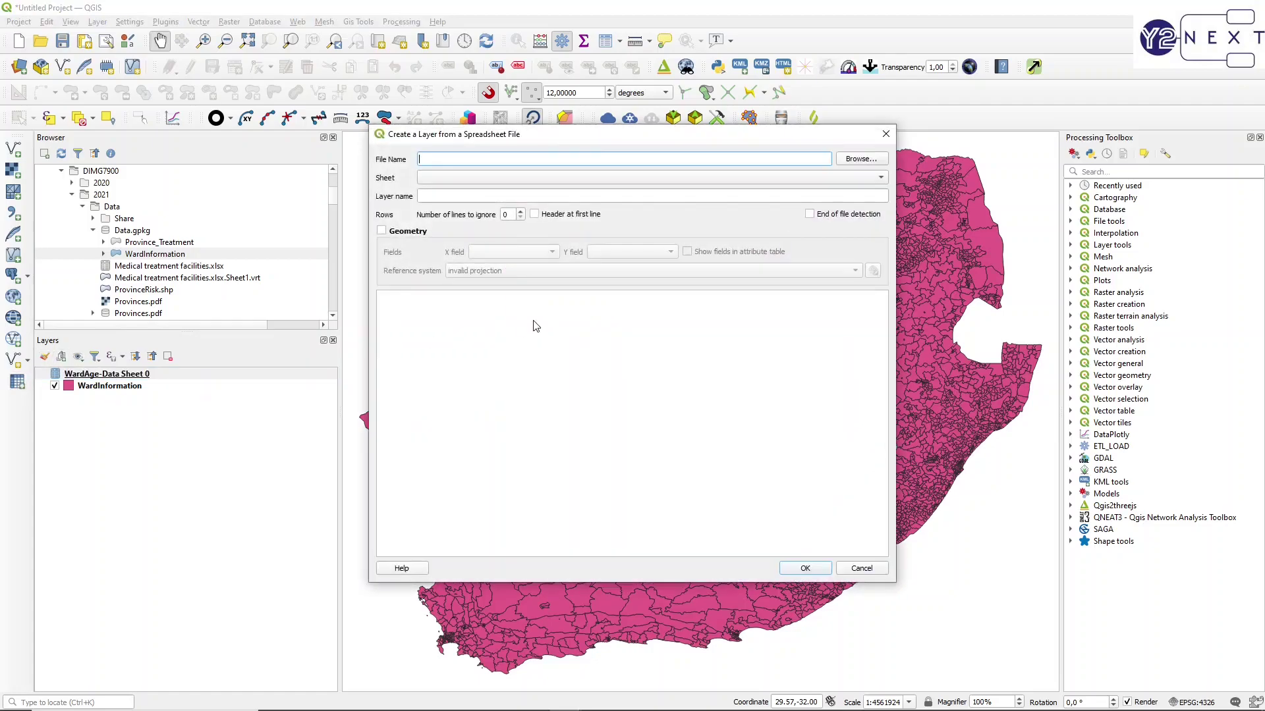
{"action": "left_click", "coordinate": [860, 160]}
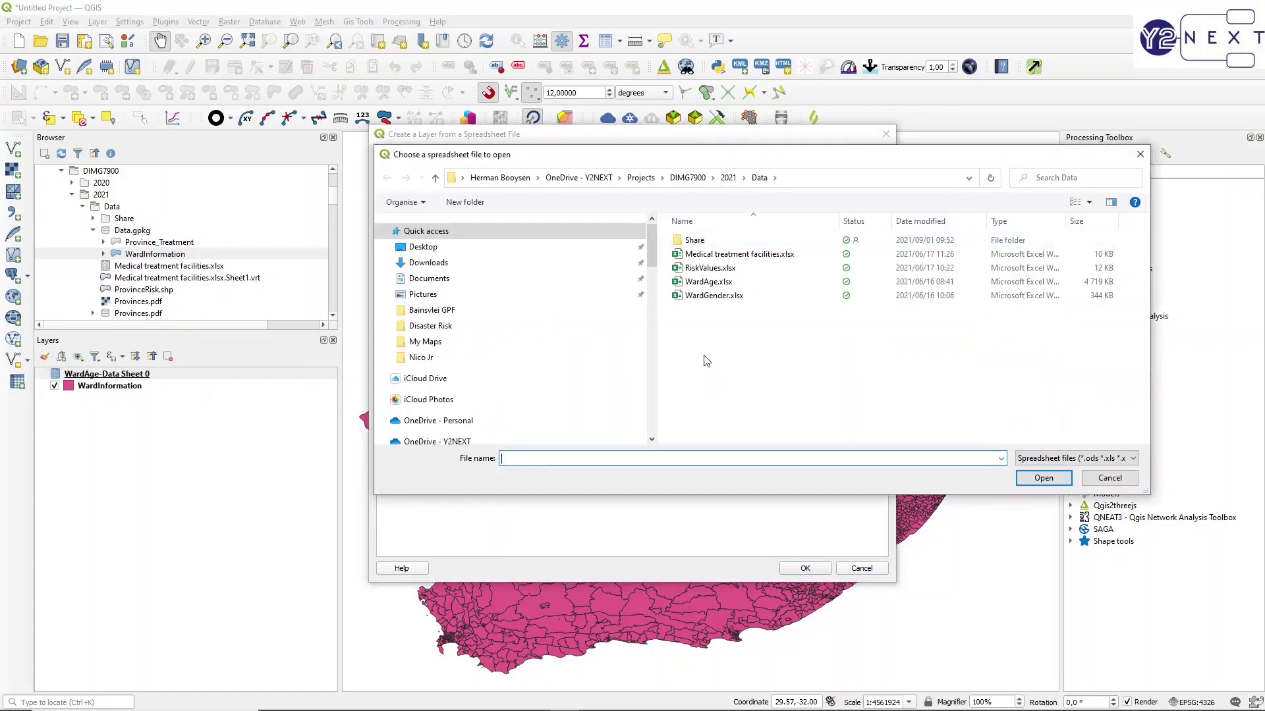
{"action": "left_click", "coordinate": [716, 302]}
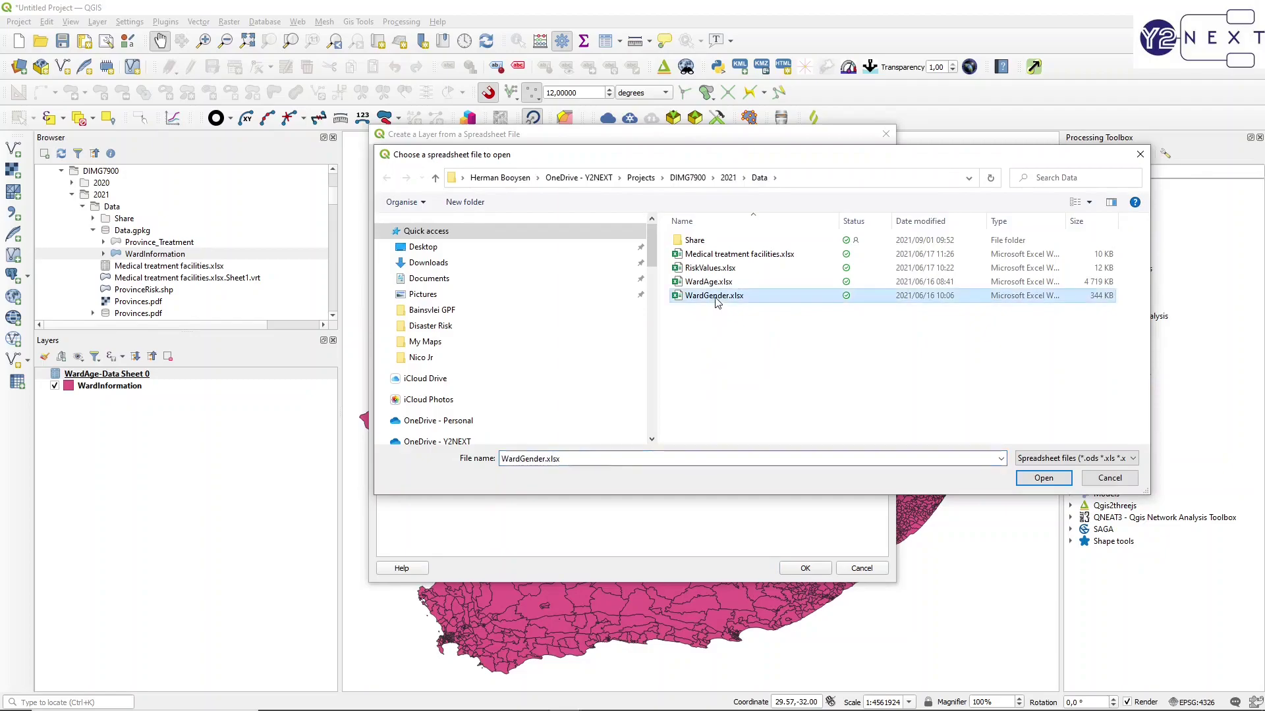
{"action": "left_click", "coordinate": [1041, 478]}
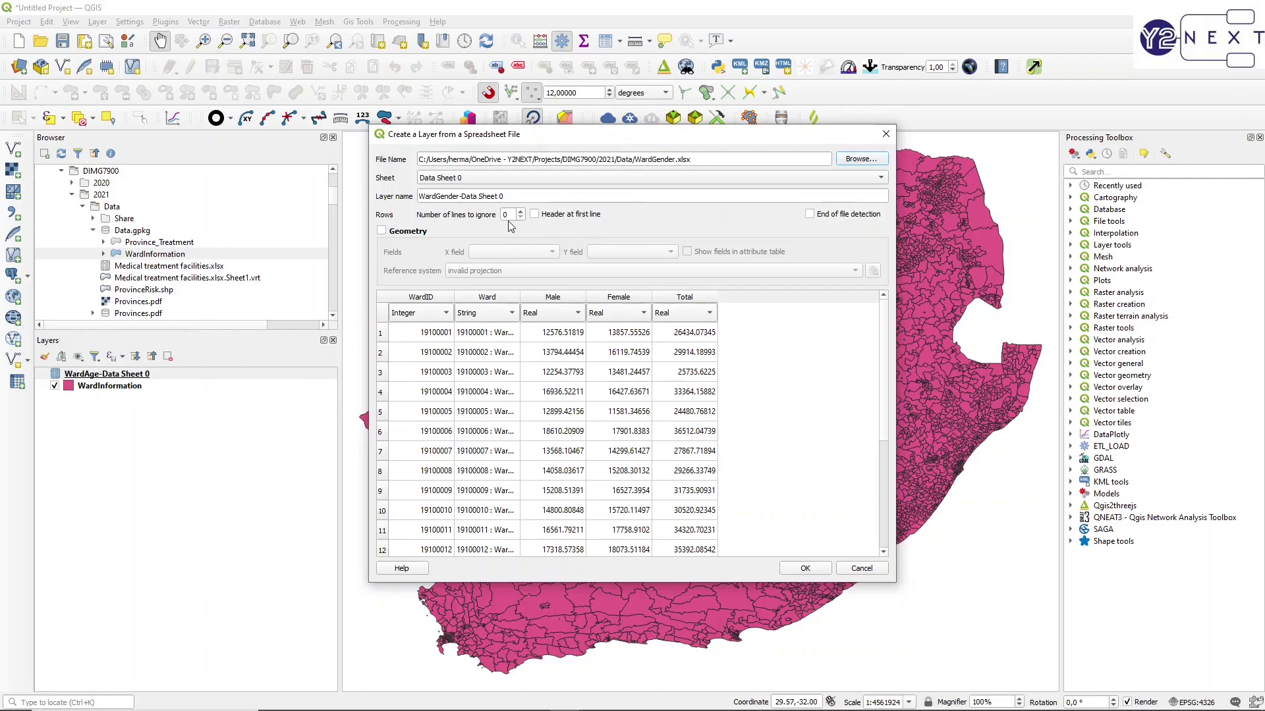
{"action": "left_click", "coordinate": [710, 313]}
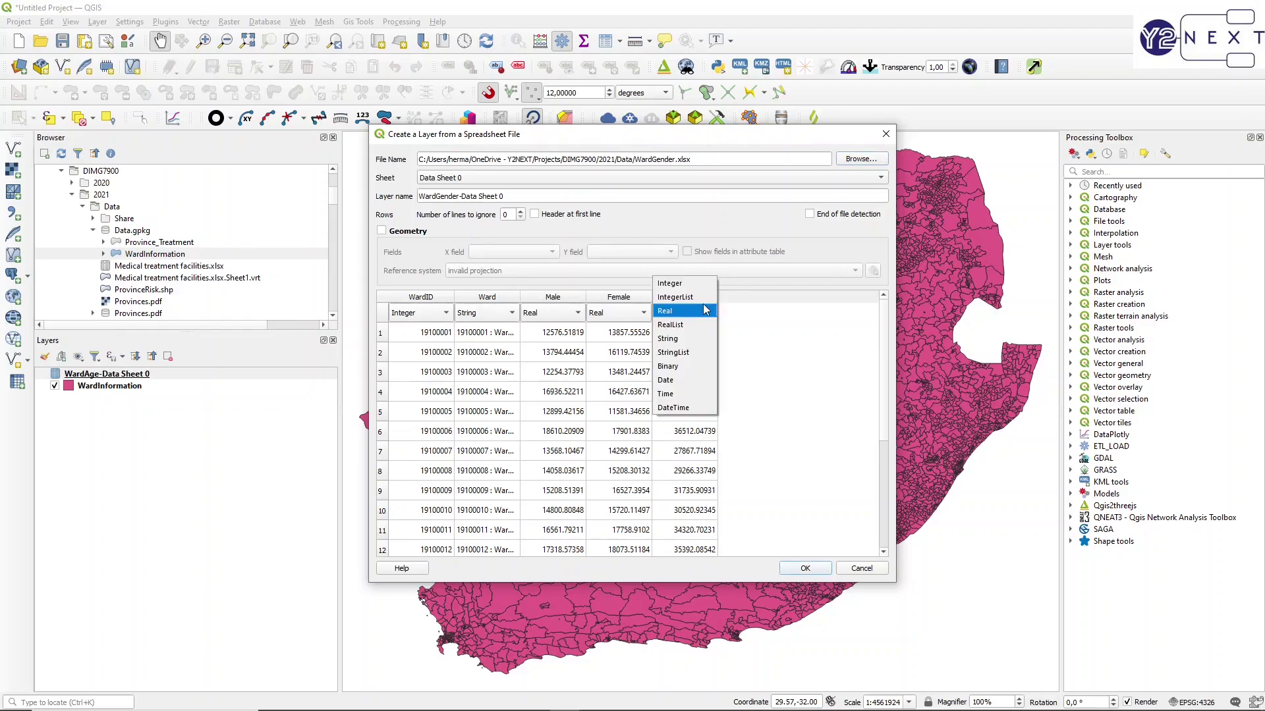
{"action": "left_click", "coordinate": [690, 317]}
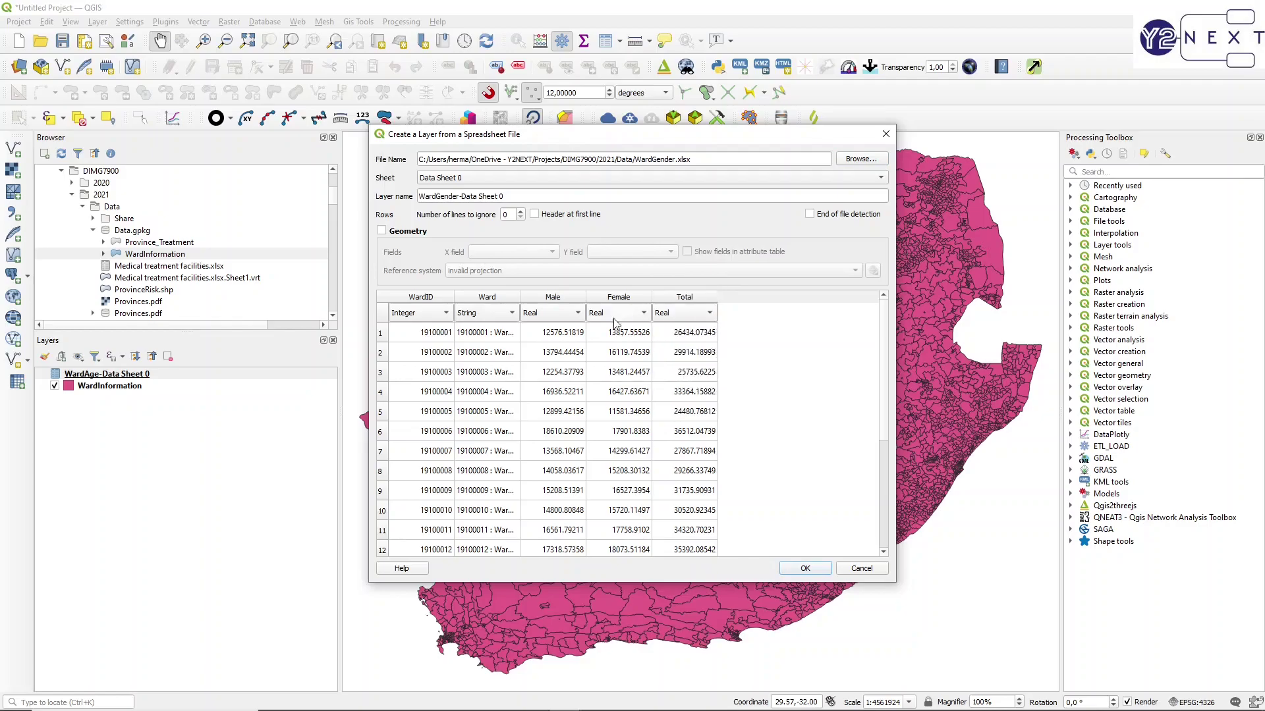
{"action": "left_click", "coordinate": [805, 569]}
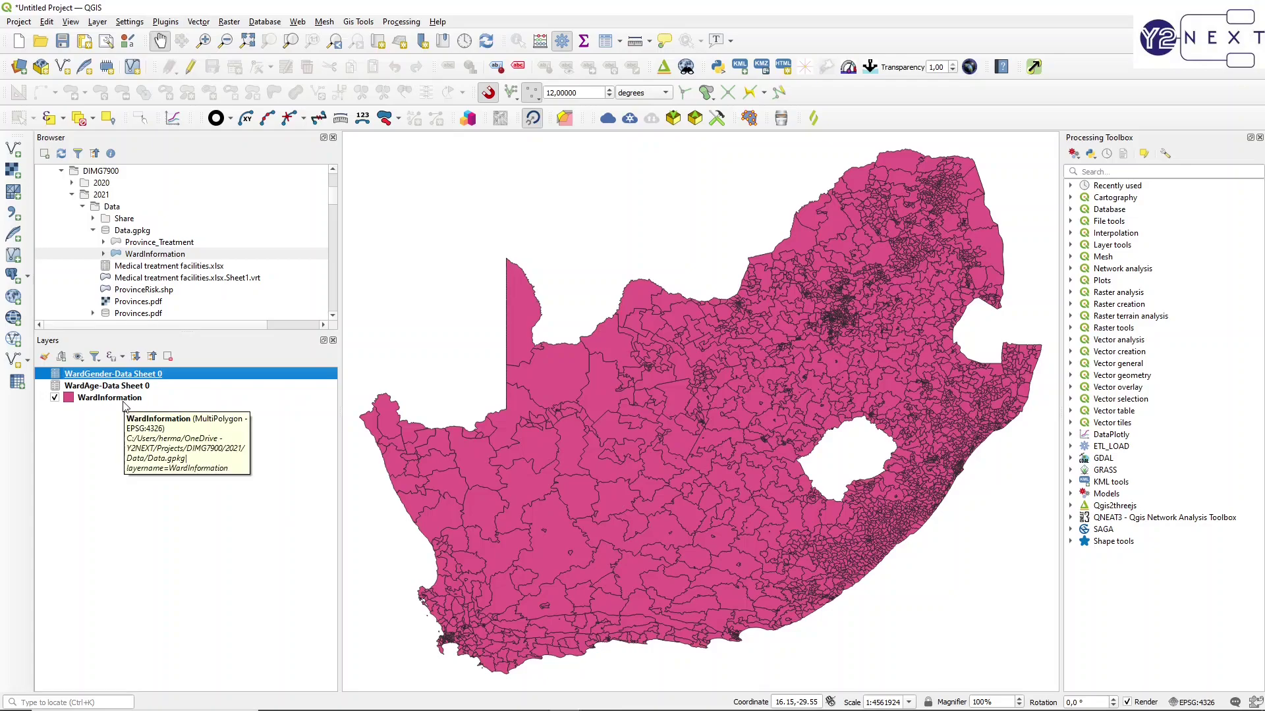
Step: Start a join on the WardInformation layer with WardAge-Data Sheet 0, matching WardID to the target field WardID
{"action": "left_click", "coordinate": [124, 406]}
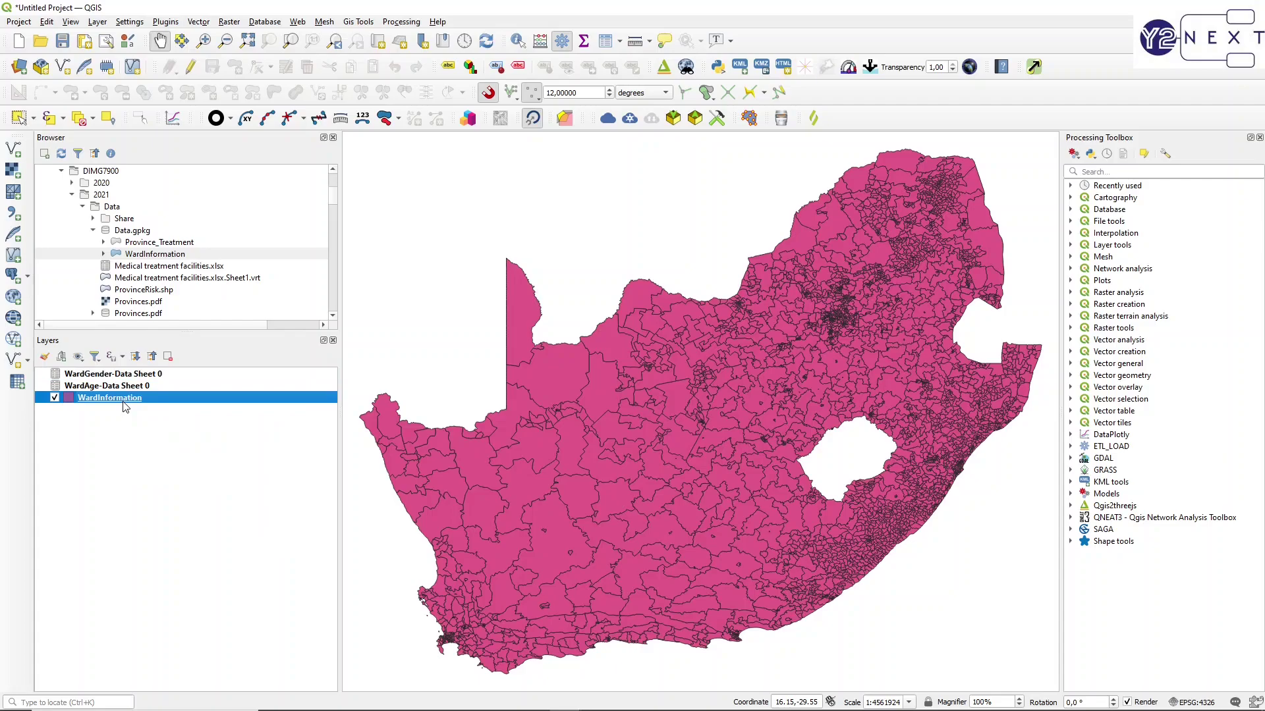
{"action": "double_click", "coordinate": [125, 400]}
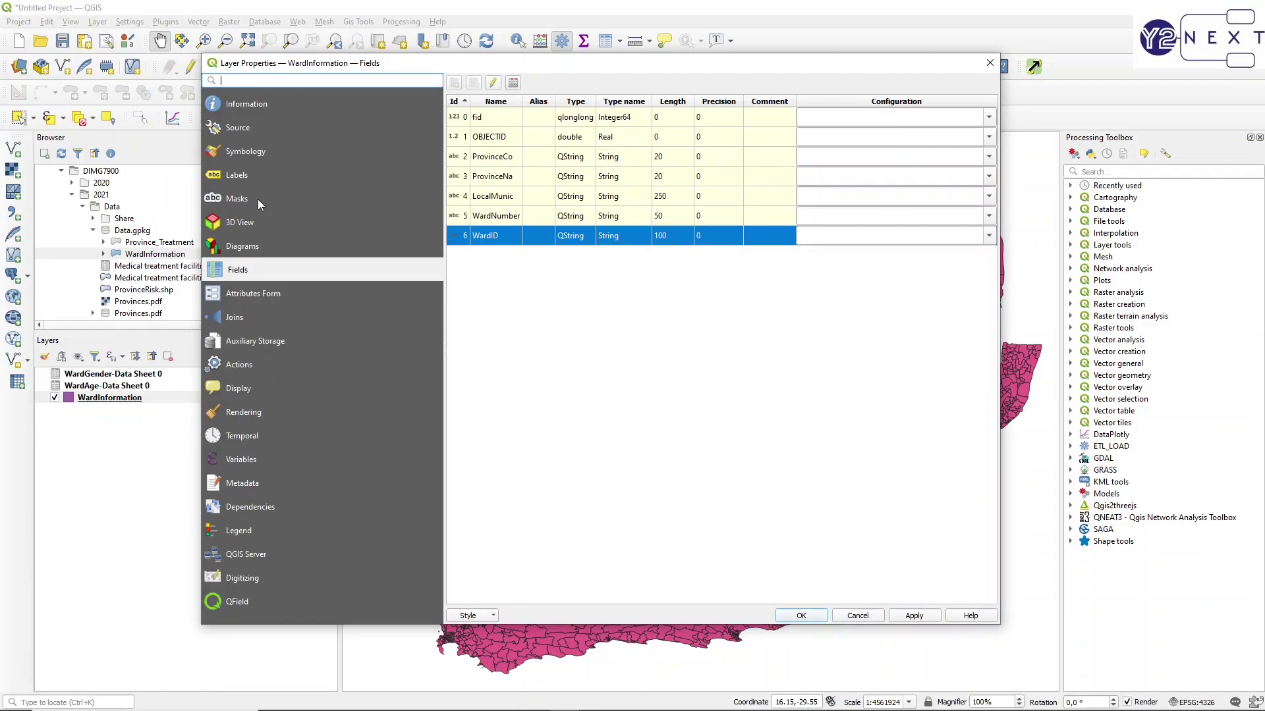
{"action": "left_click", "coordinate": [224, 318]}
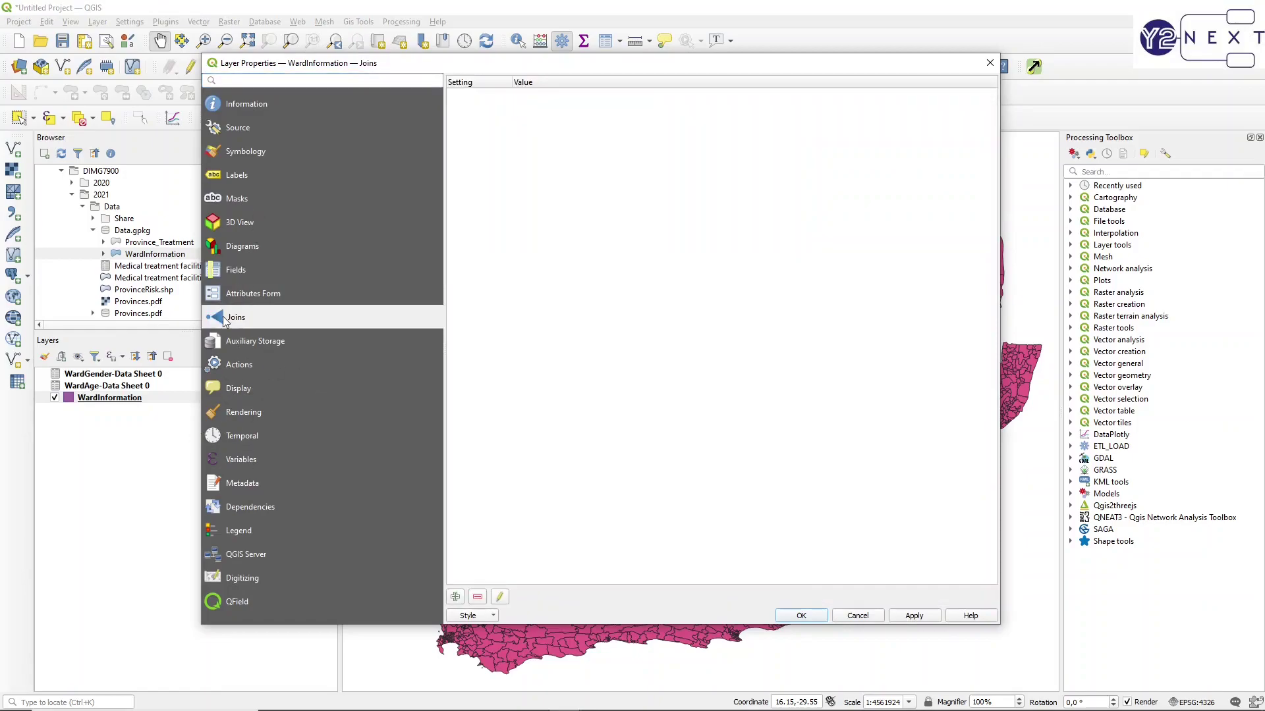
{"action": "left_click", "coordinate": [456, 596]}
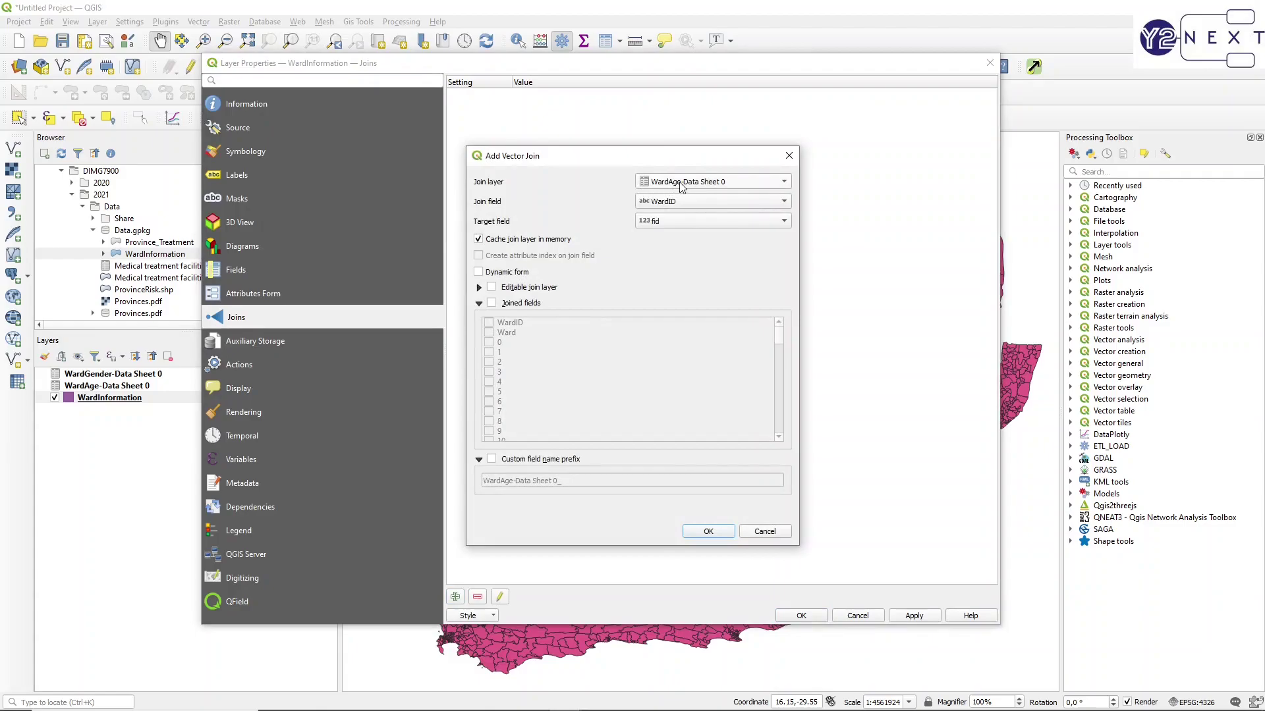
{"action": "left_click", "coordinate": [672, 222]}
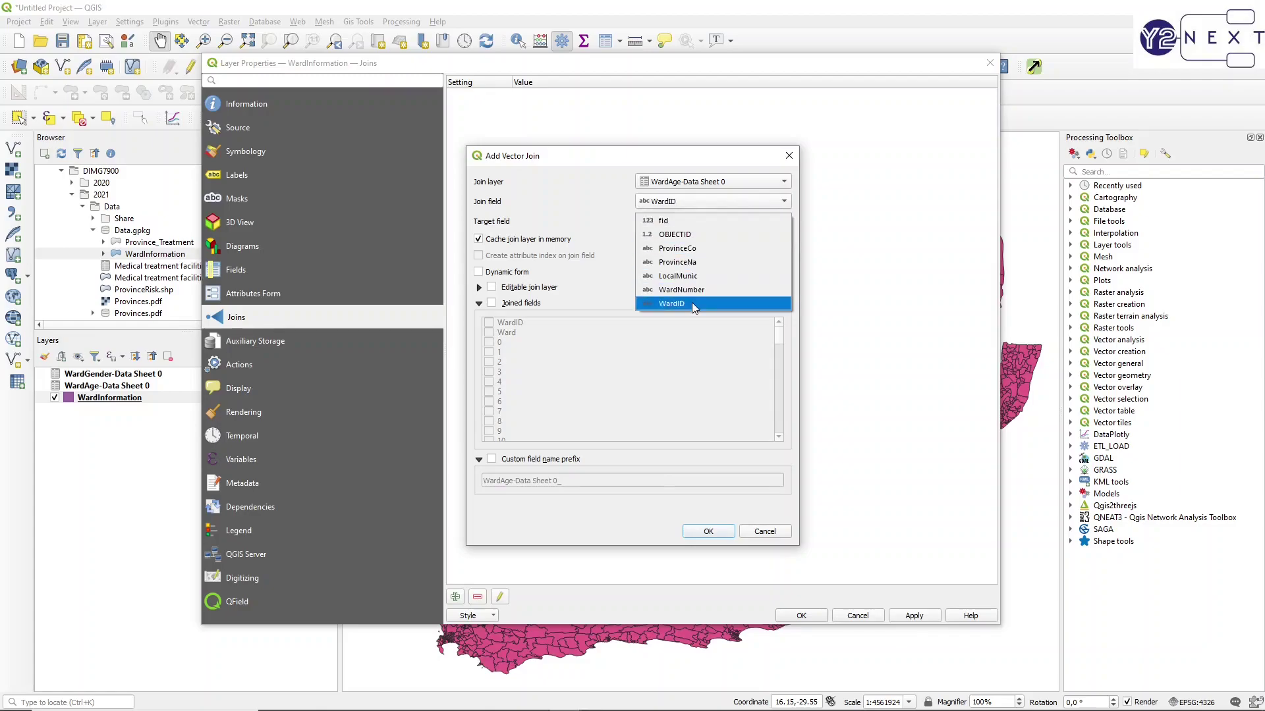
{"action": "left_click", "coordinate": [672, 304]}
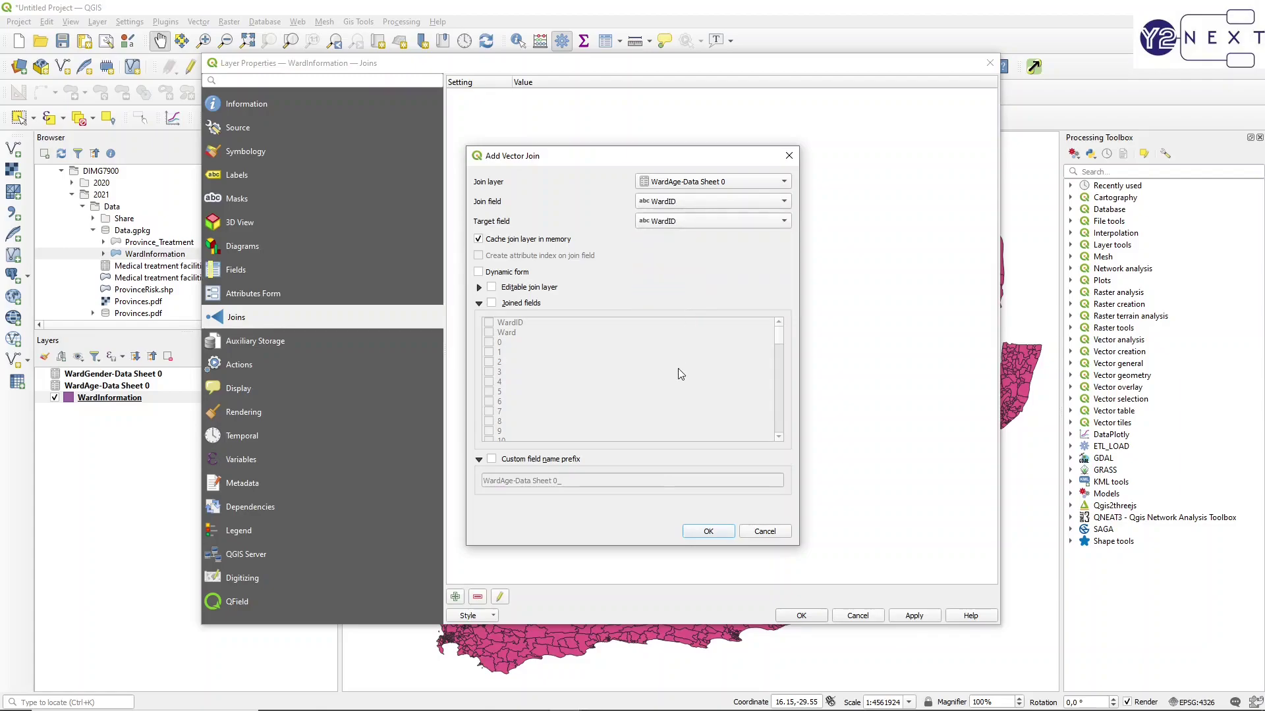
Step: Limit the WardAge join to the Above60 field, shorten its custom field name prefix to WardAge, and add the join
{"action": "left_click", "coordinate": [527, 304]}
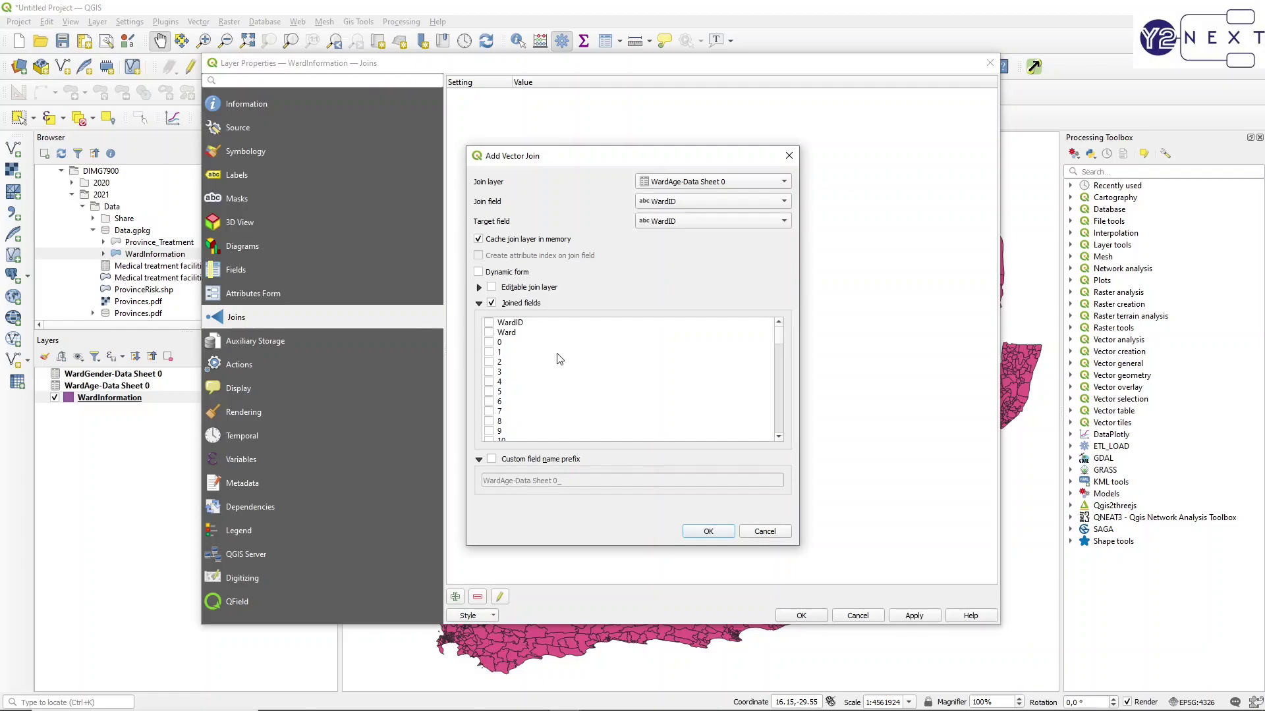
{"action": "scroll", "coordinate": [559, 359], "scroll_direction": "down", "scroll_amount": 3}
{"action": "scroll", "coordinate": [558, 356], "scroll_direction": "down", "scroll_amount": 17}
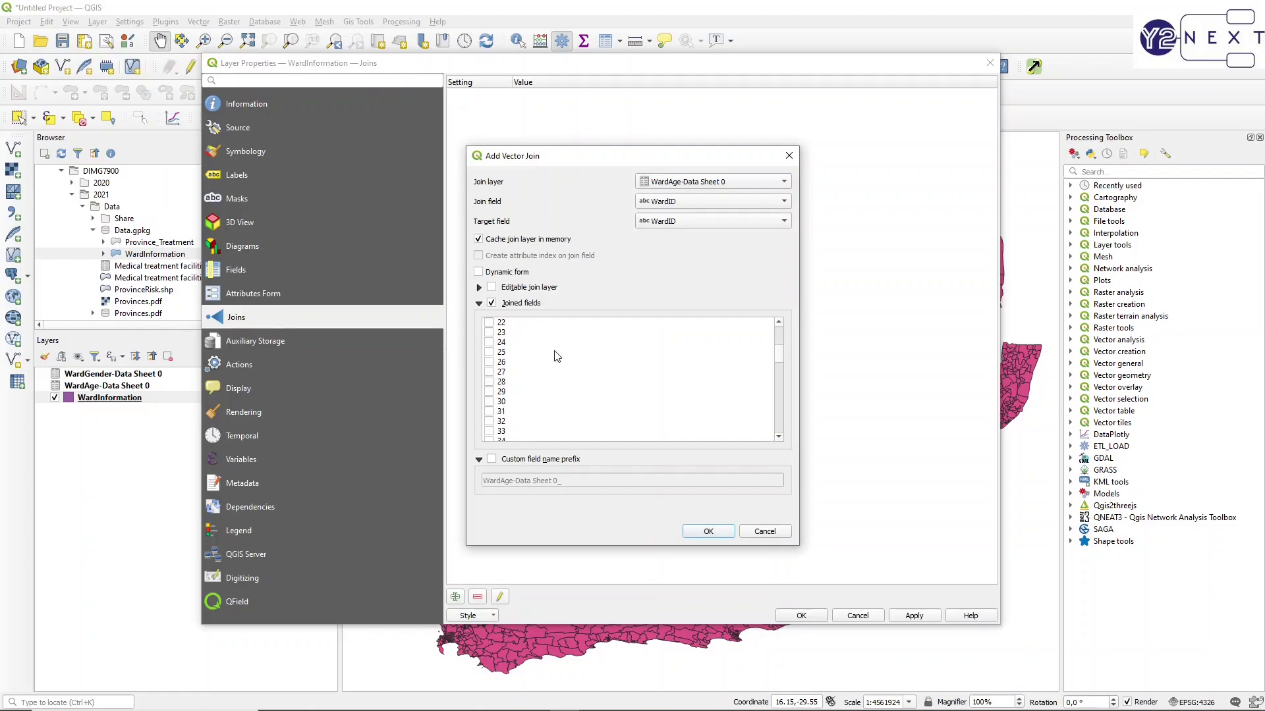
{"action": "scroll", "coordinate": [555, 357], "scroll_direction": "down", "scroll_amount": 18}
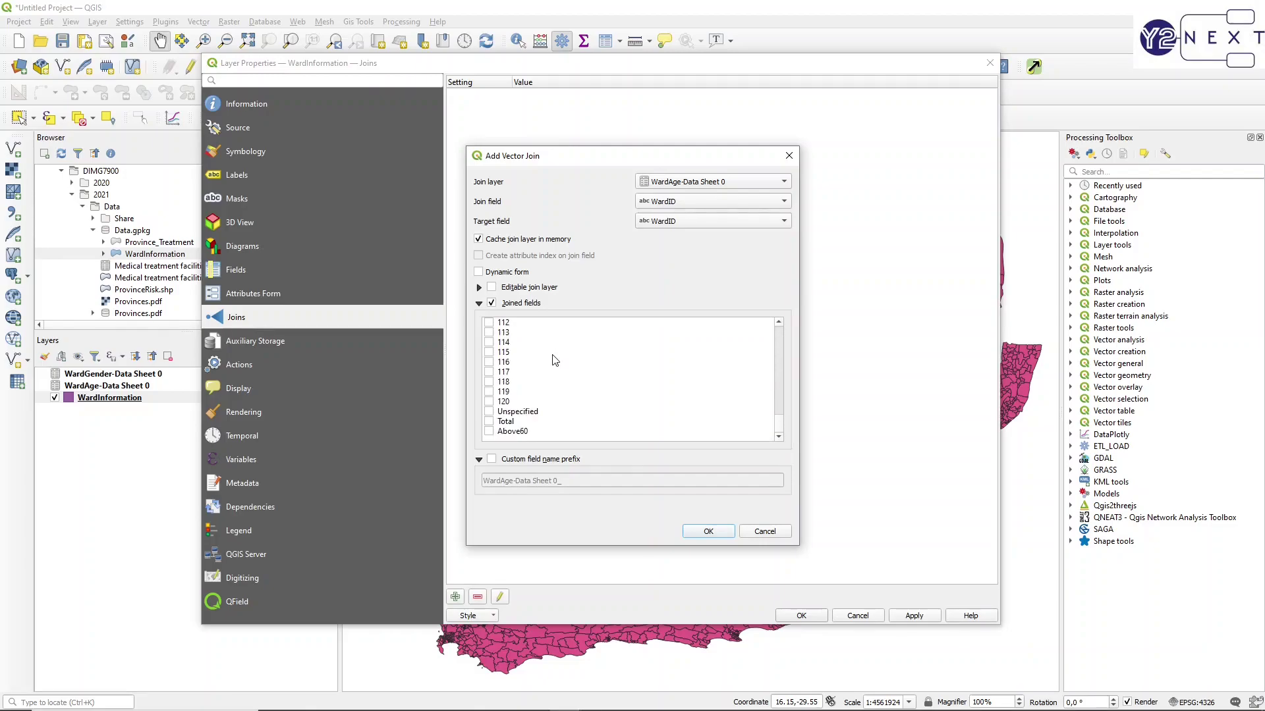
{"action": "left_click", "coordinate": [489, 432]}
{"action": "left_click", "coordinate": [491, 459]}
{"action": "left_click", "coordinate": [514, 482]}
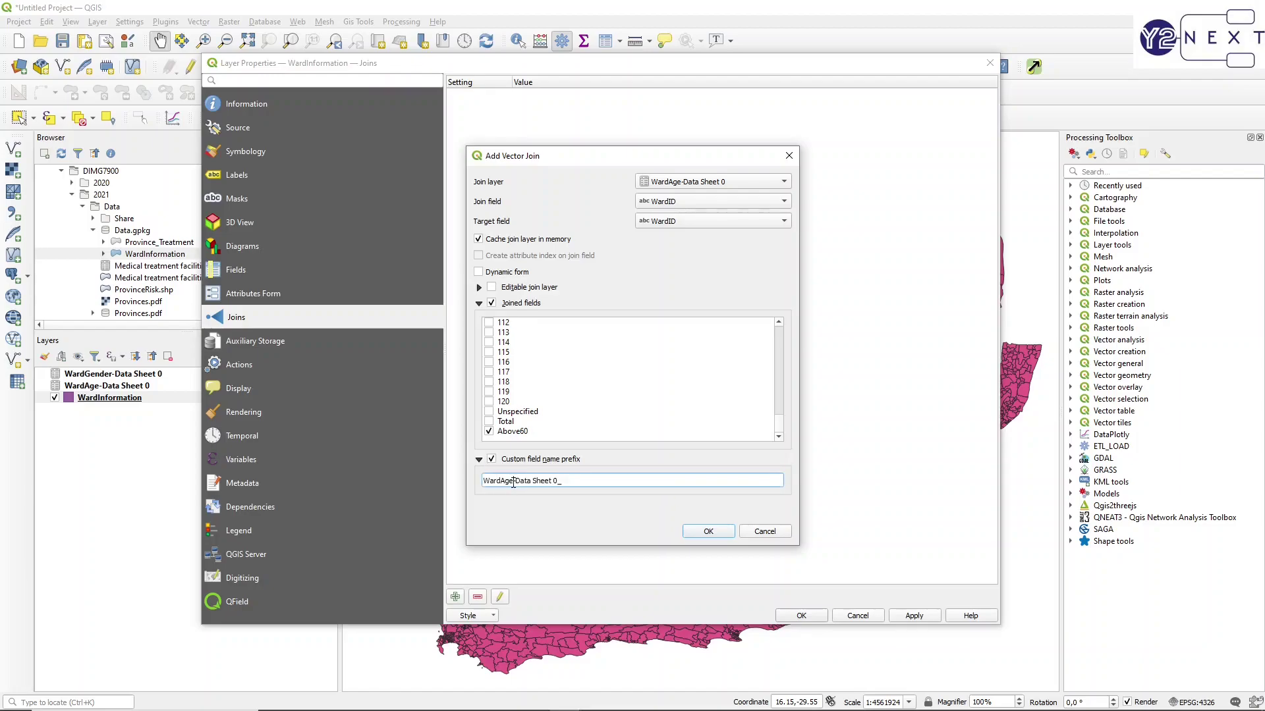
{"action": "left_click_drag", "start_coordinate": [513, 483], "coordinate": [608, 484]}
{"action": "key", "text": "BackSpace"}
{"action": "left_click", "coordinate": [707, 535]}
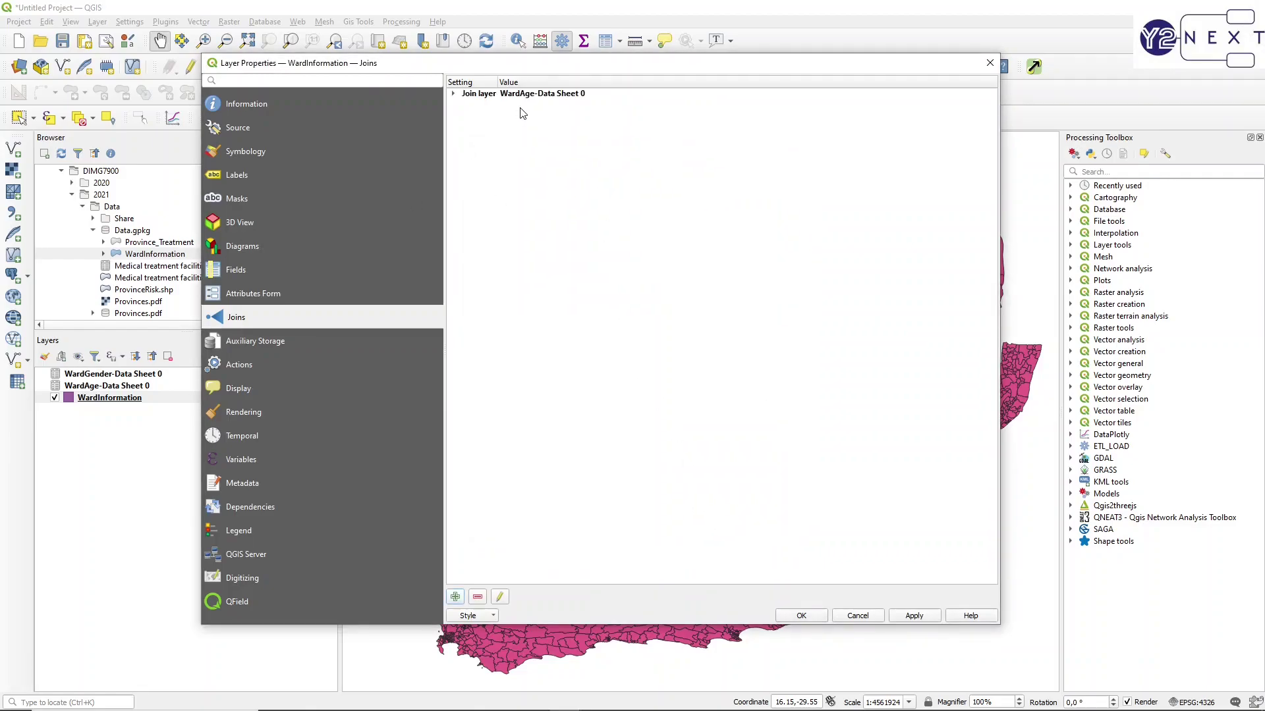
Step: Start a second join with WardGender-Data Sheet 0, using WardID as target field and only Total as joined field
{"action": "left_click", "coordinate": [455, 597]}
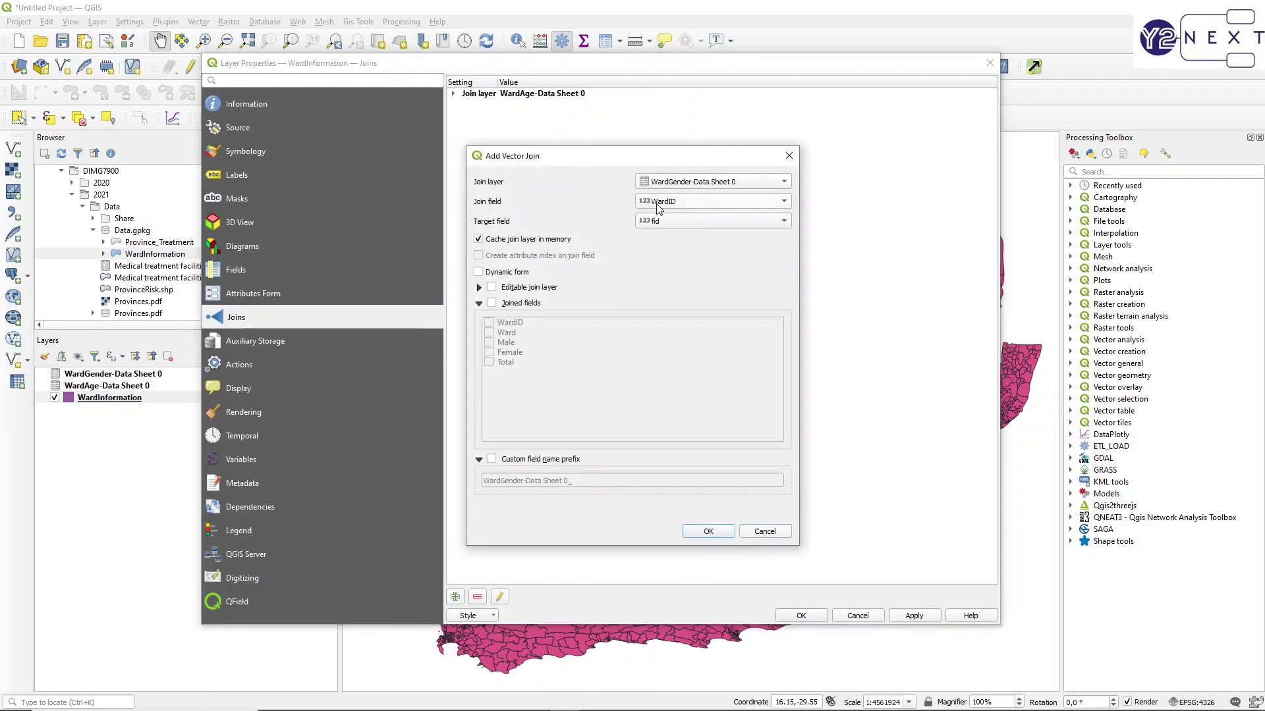
{"action": "left_click", "coordinate": [666, 222]}
{"action": "left_click", "coordinate": [681, 304]}
{"action": "left_click", "coordinate": [492, 304]}
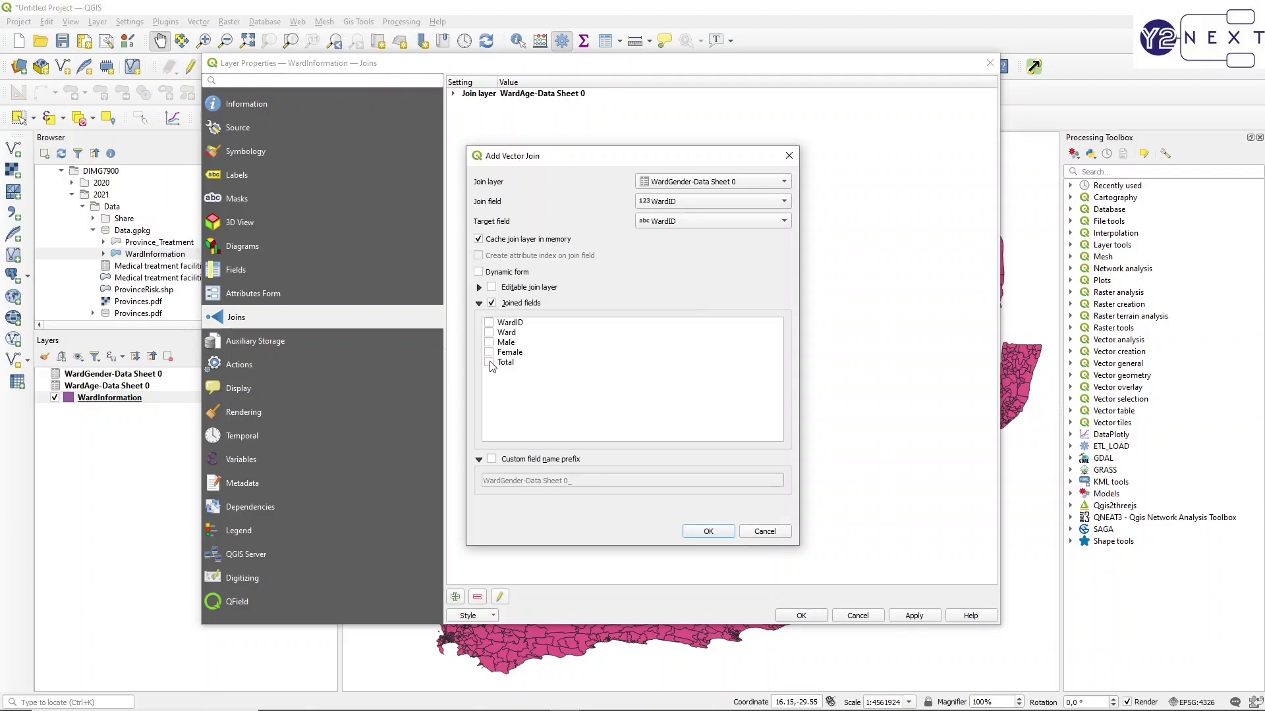
{"action": "left_click", "coordinate": [489, 362]}
Step: Shorten the WardGender join's custom field name prefix to WardGender, add the join, and apply the WardInformation layer properties
{"action": "left_click", "coordinate": [503, 459]}
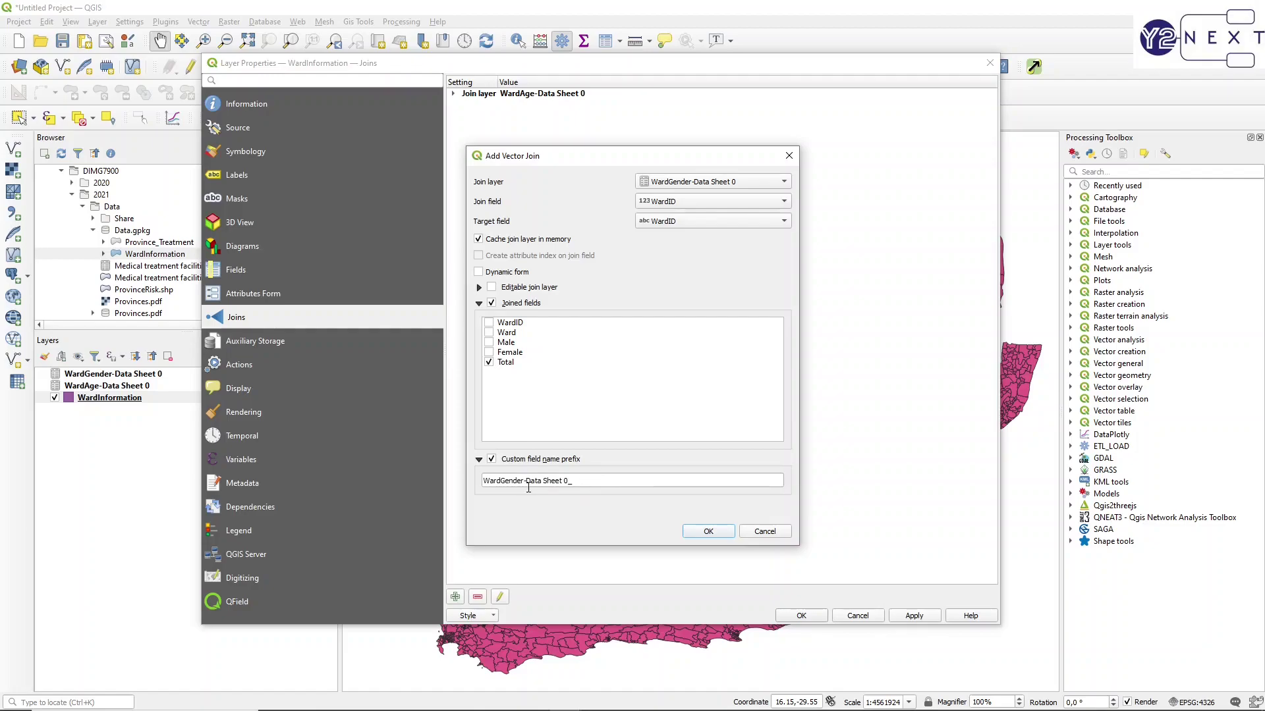
{"action": "left_click", "coordinate": [525, 480]}
{"action": "left_click_drag", "start_coordinate": [525, 480], "coordinate": [627, 475]}
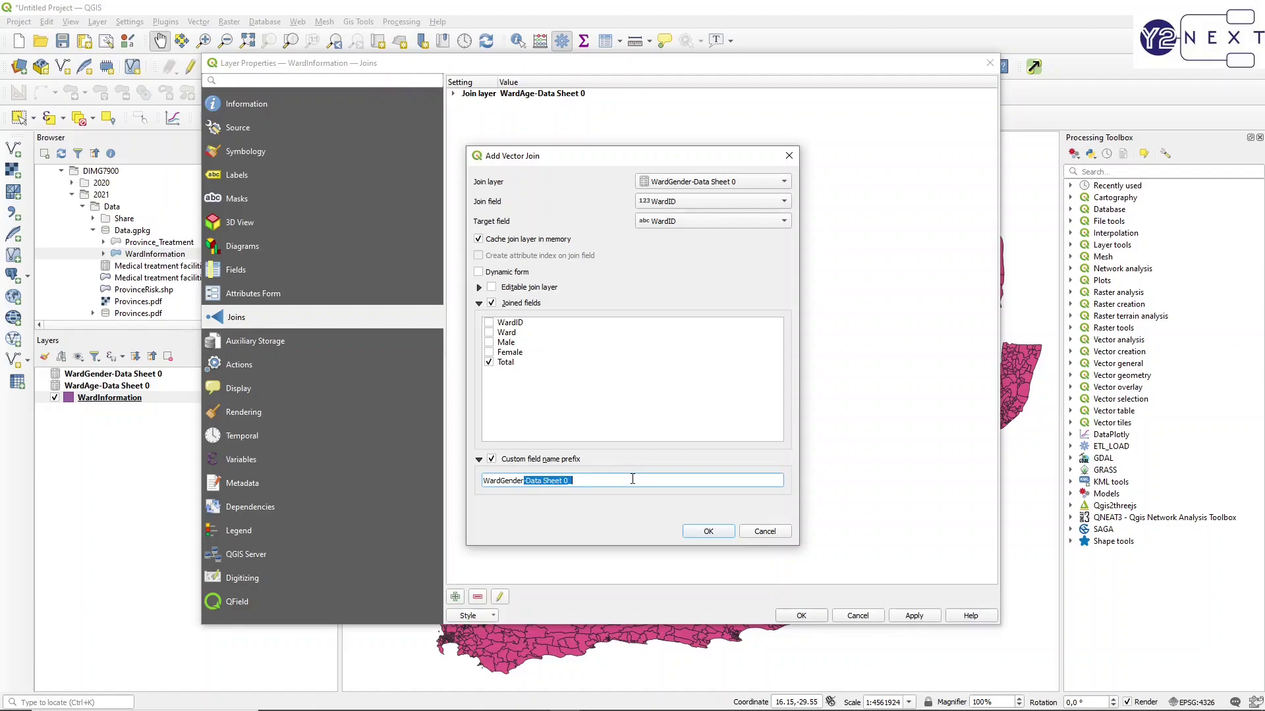
{"action": "key", "text": "BackSpace"}
{"action": "left_click", "coordinate": [705, 531]}
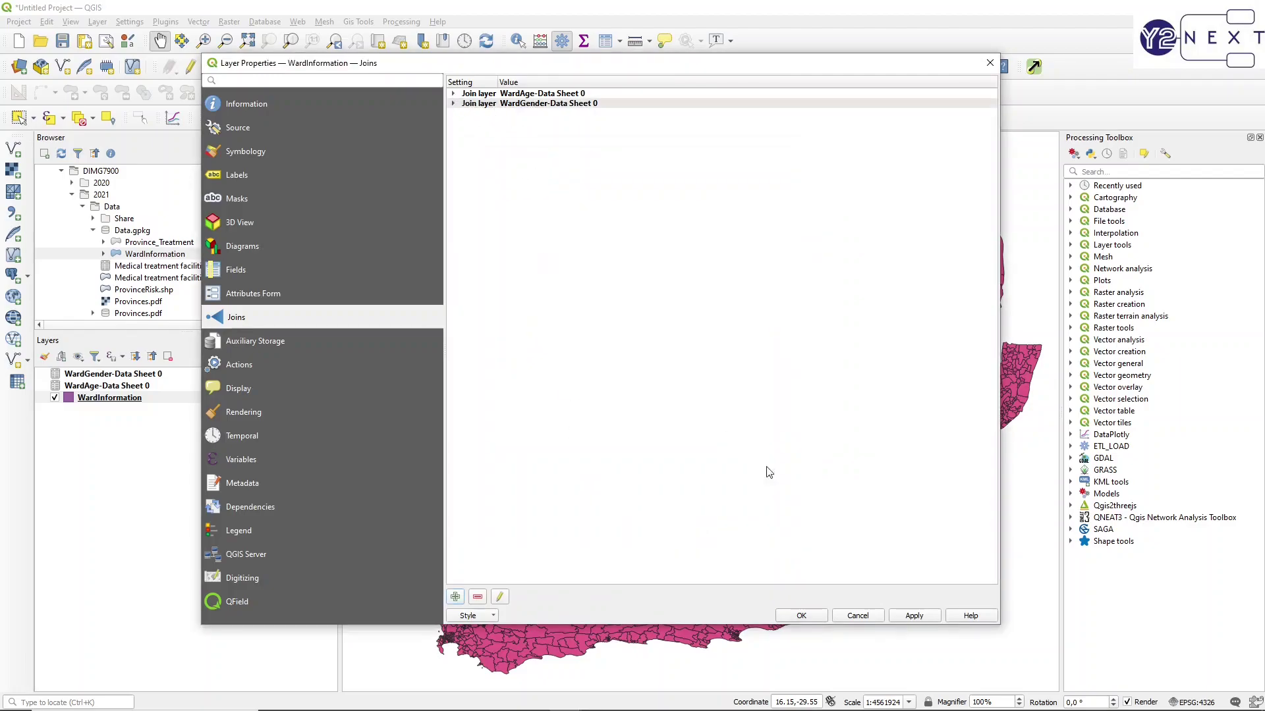
{"action": "left_click", "coordinate": [794, 617]}
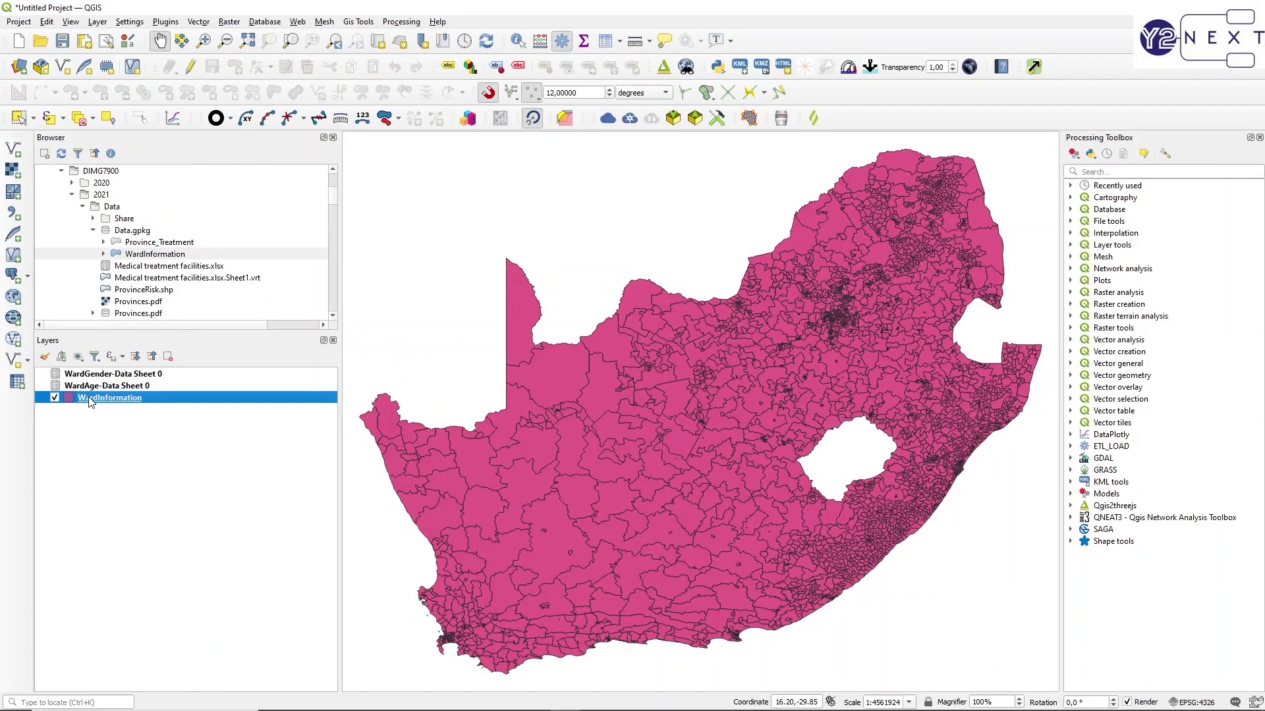
Step: Check the joined WardAgeAbove60 and WardGenderTotal columns in the WardInformation attribute table, and close the table
{"action": "right_click", "coordinate": [90, 402]}
{"action": "left_click", "coordinate": [176, 560]}
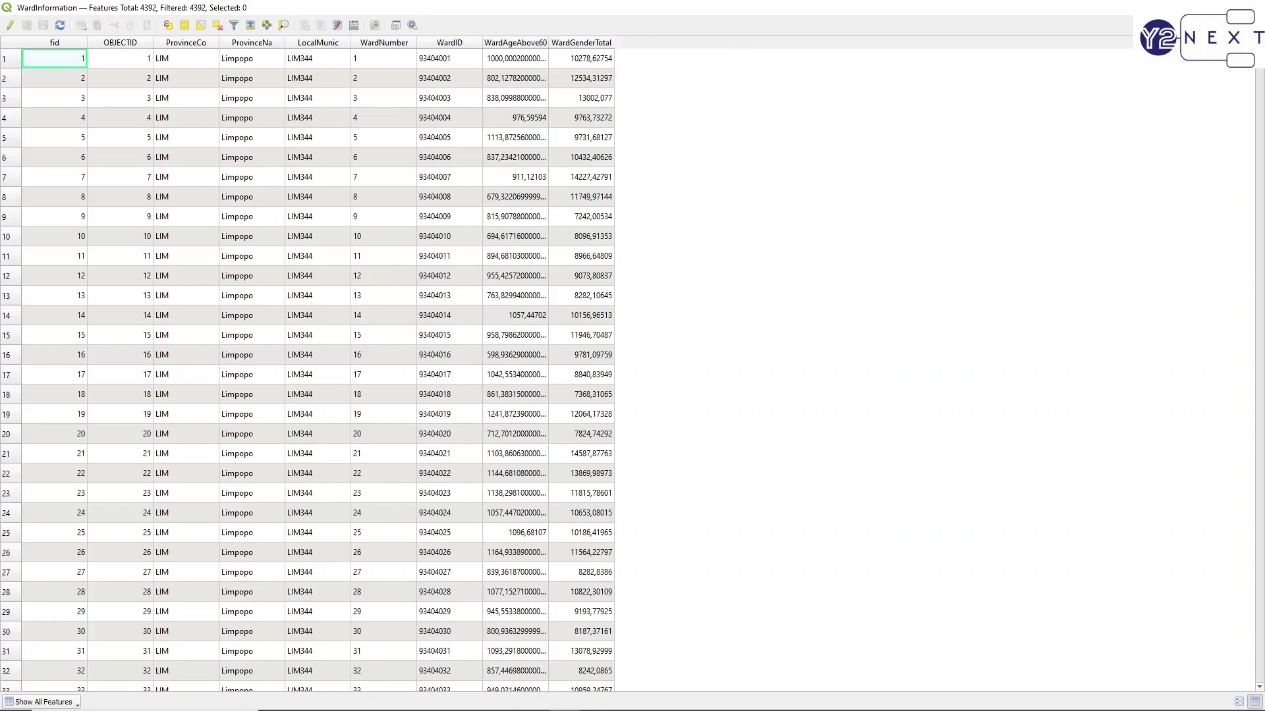
{"action": "key", "text": "alt+F4"}
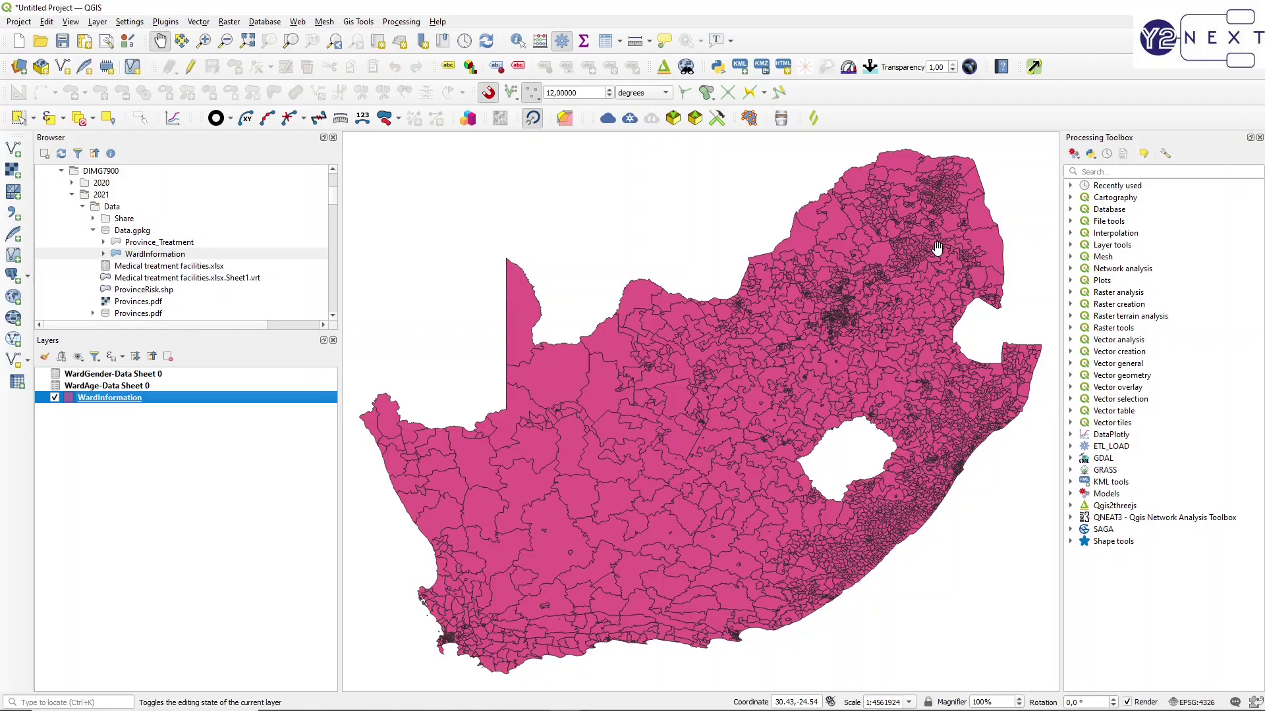
Step: Switch the WardInformation layer's symbology to Graduated with WardAgeAbove60 as the value
{"action": "double_click", "coordinate": [152, 401]}
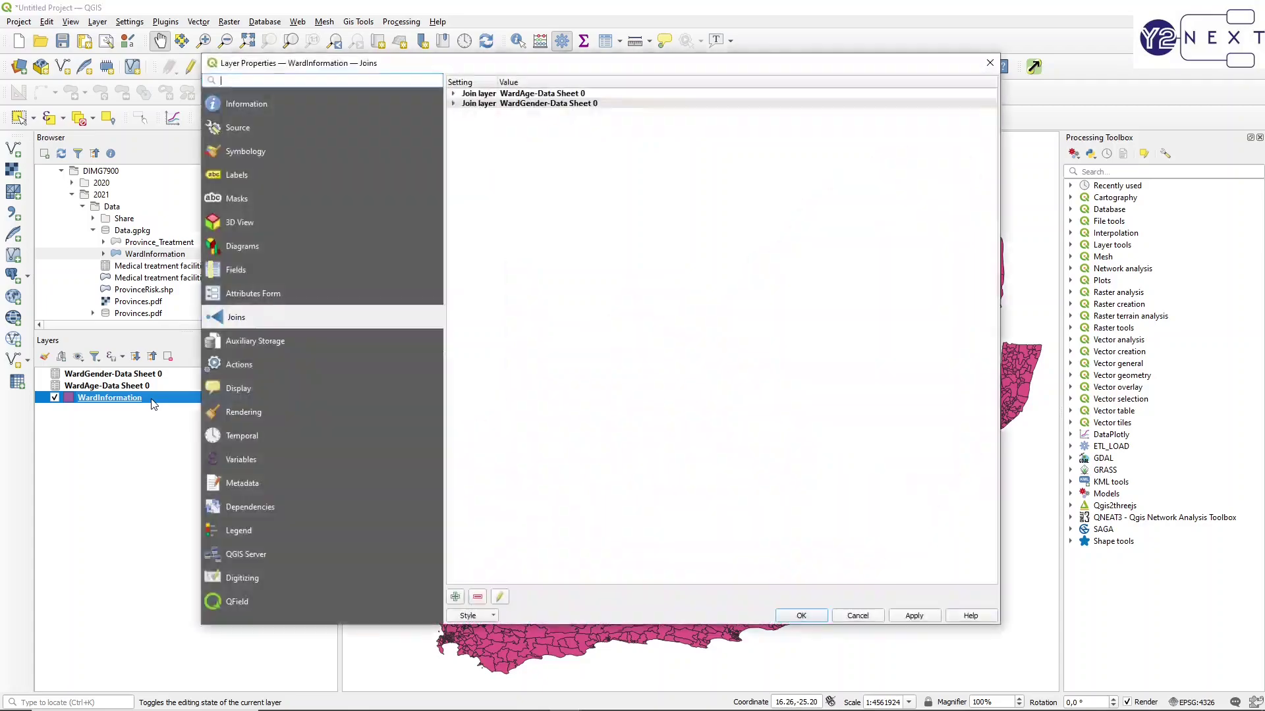
{"action": "left_click", "coordinate": [263, 151]}
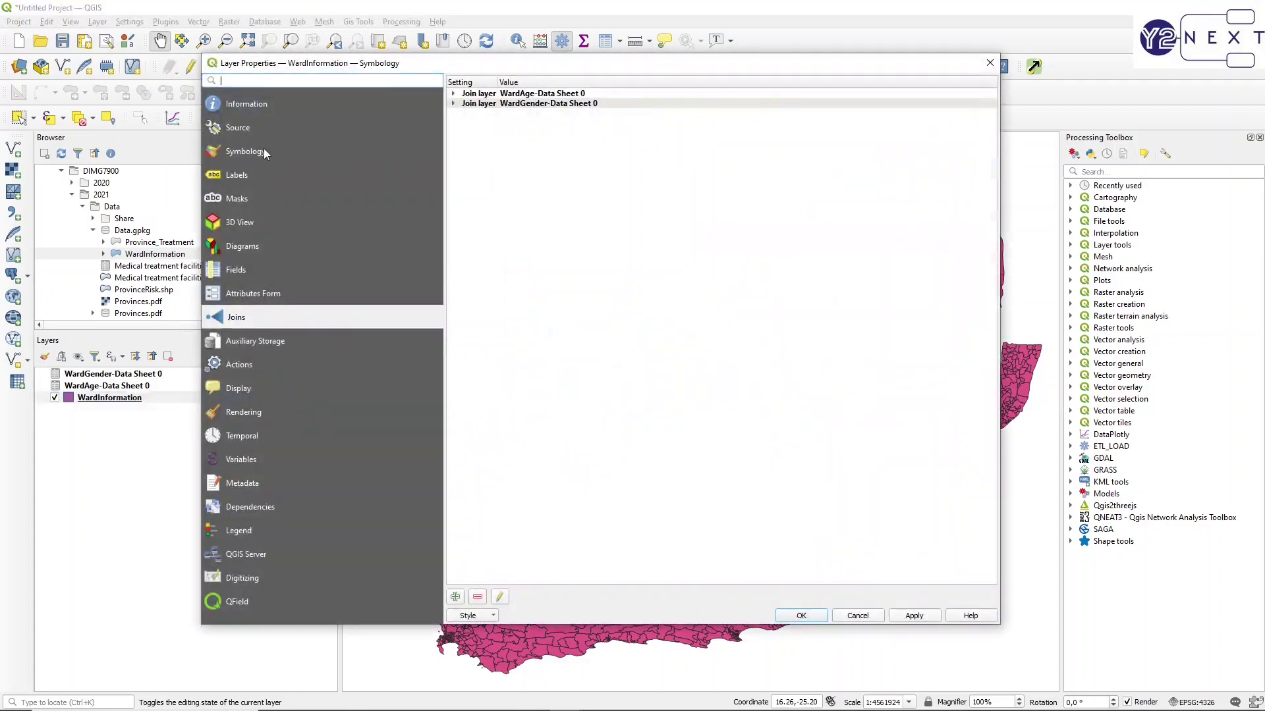
{"action": "left_click", "coordinate": [544, 82]}
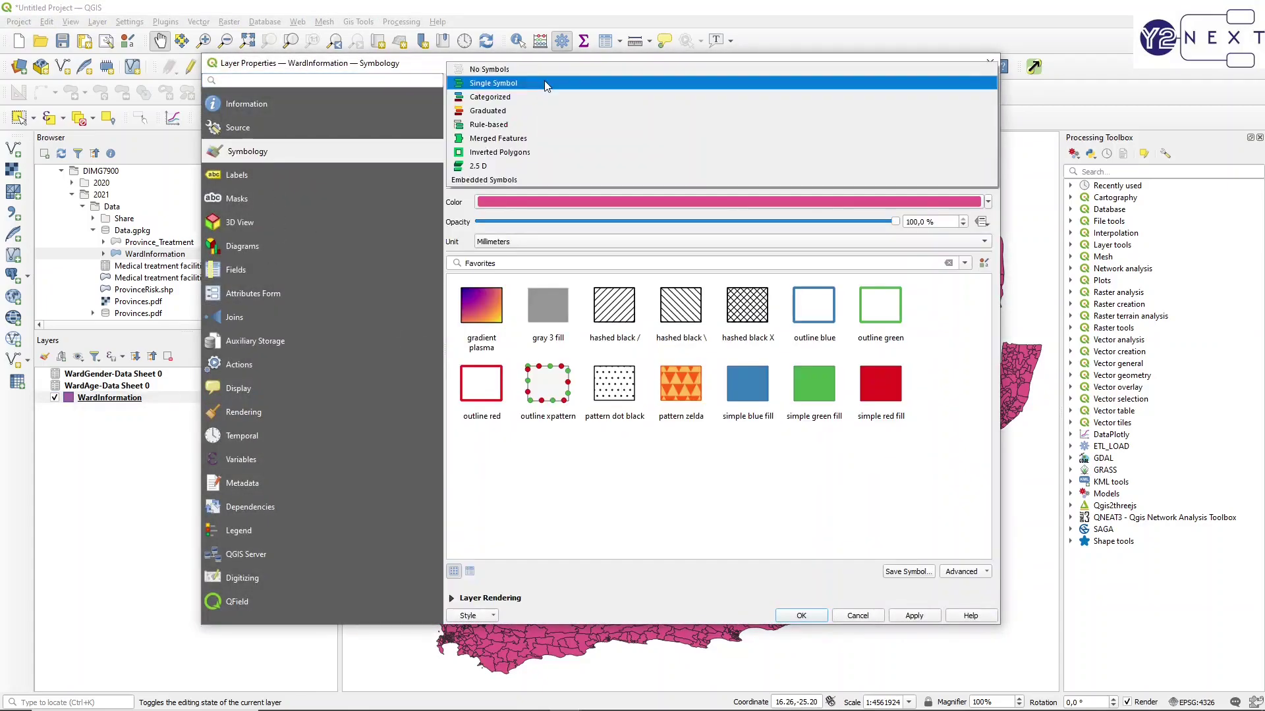
{"action": "left_click", "coordinate": [528, 110]}
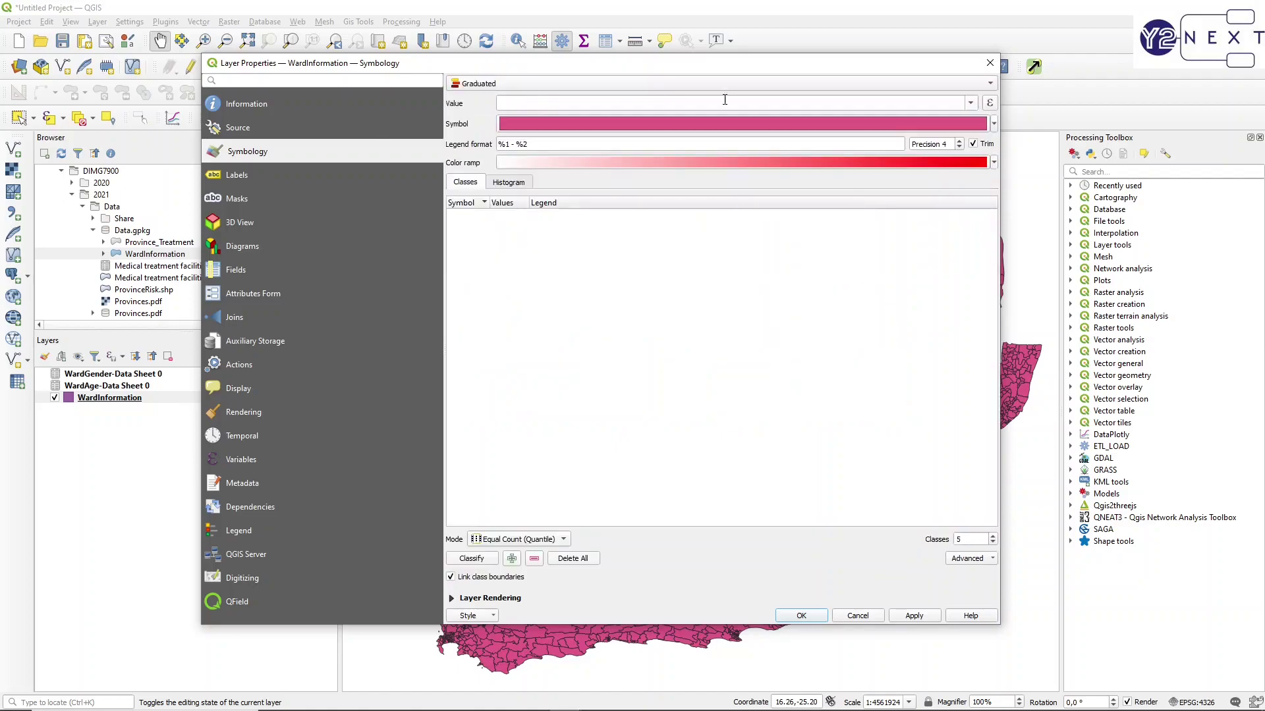
{"action": "left_click", "coordinate": [971, 103]}
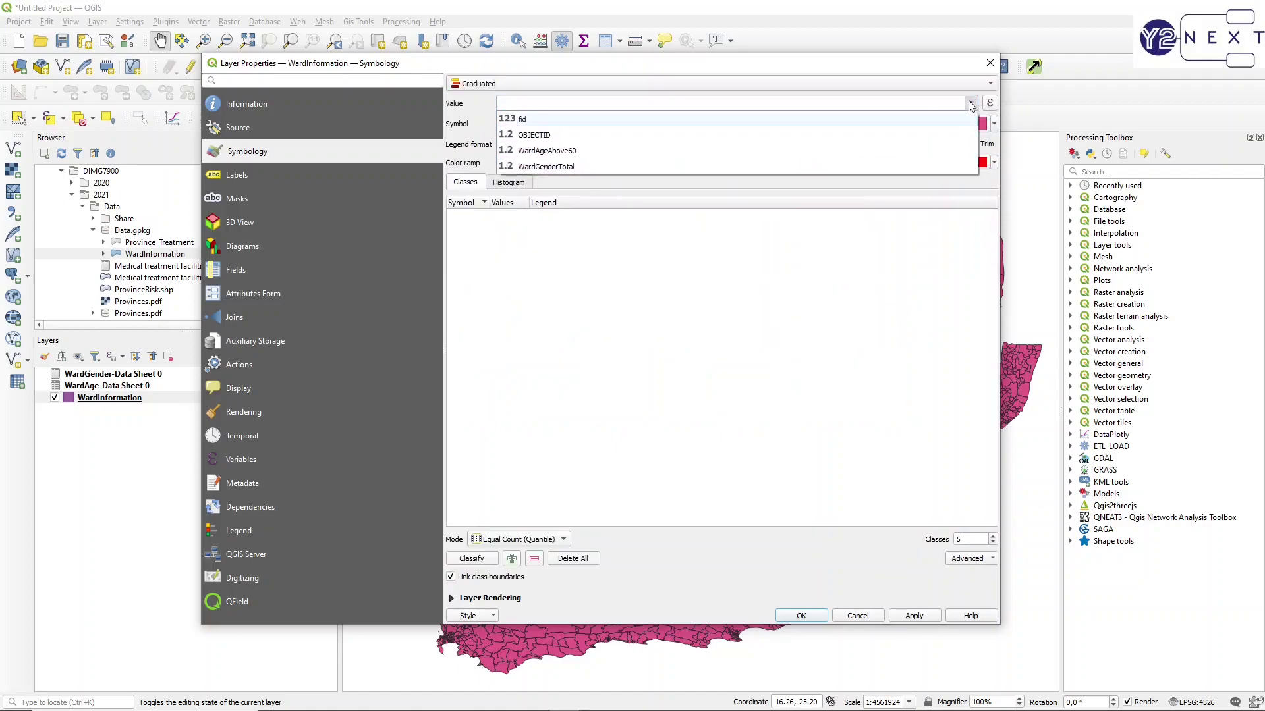
{"action": "left_click", "coordinate": [605, 151]}
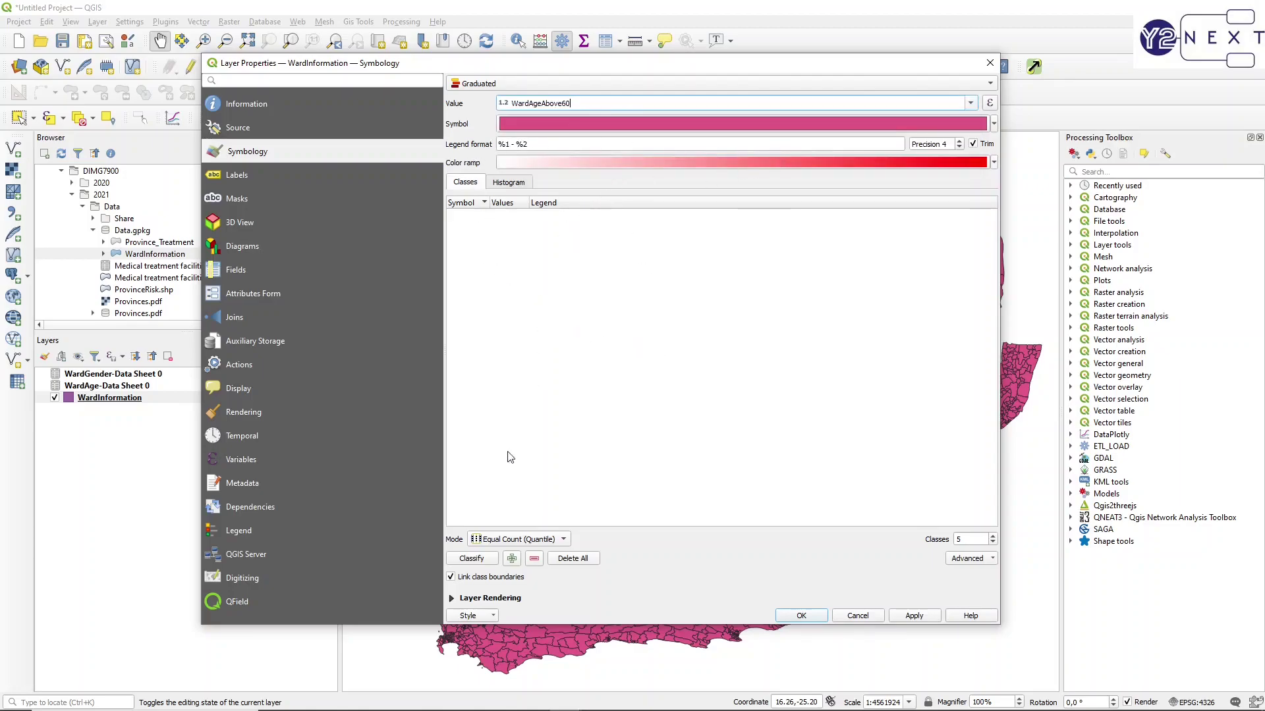
Step: Classify the graduated symbology with Natural Breaks (Jenks) and apply it to the WardInformation layer
{"action": "left_click", "coordinate": [525, 540]}
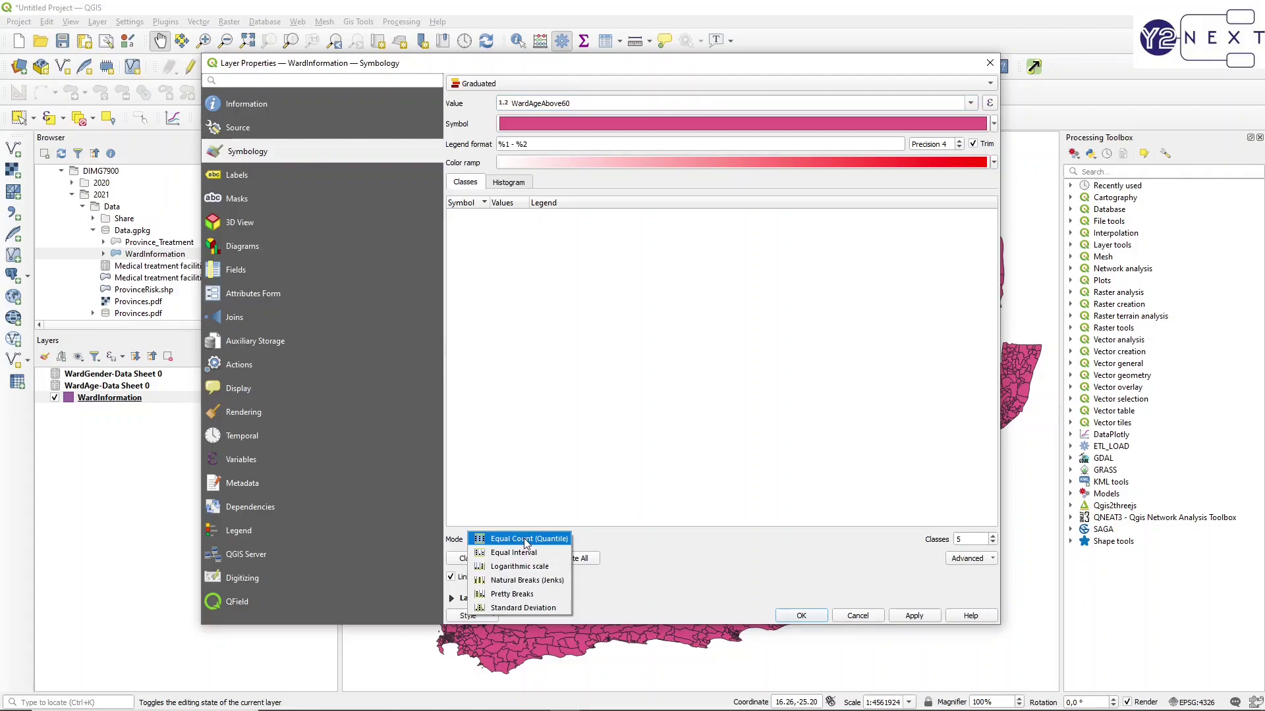
{"action": "left_click", "coordinate": [562, 583]}
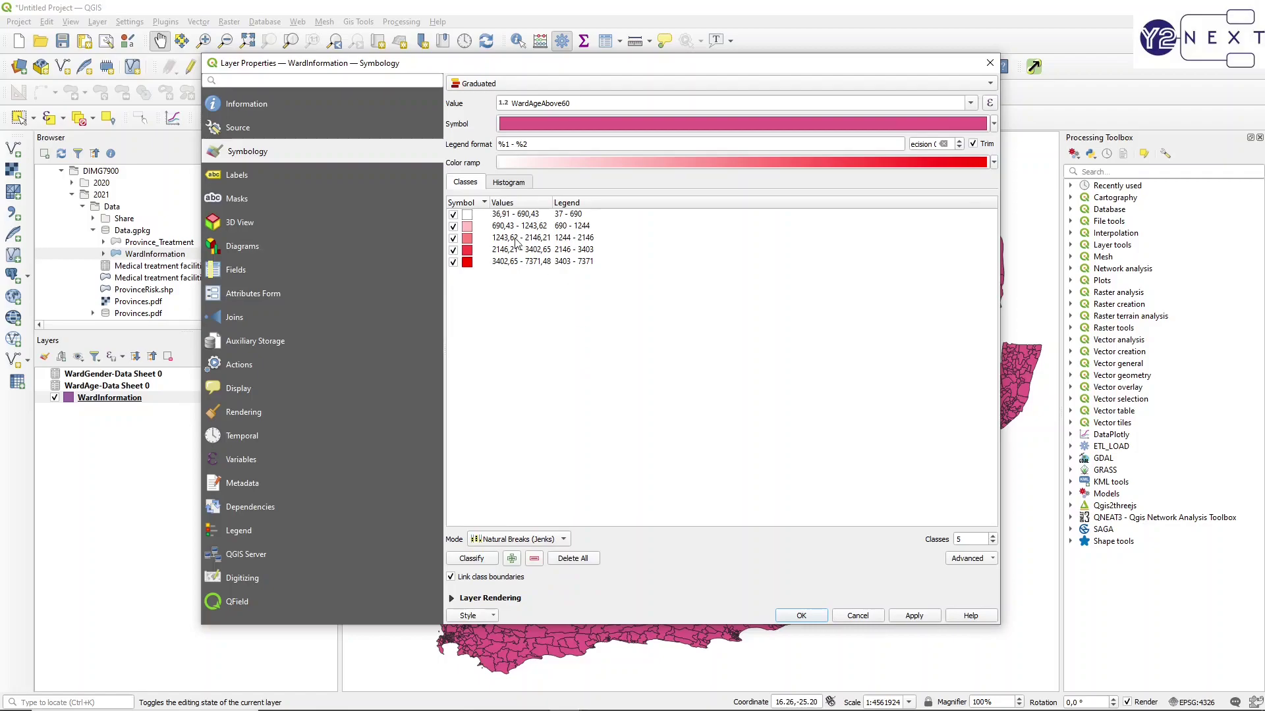
{"action": "left_click", "coordinate": [799, 615]}
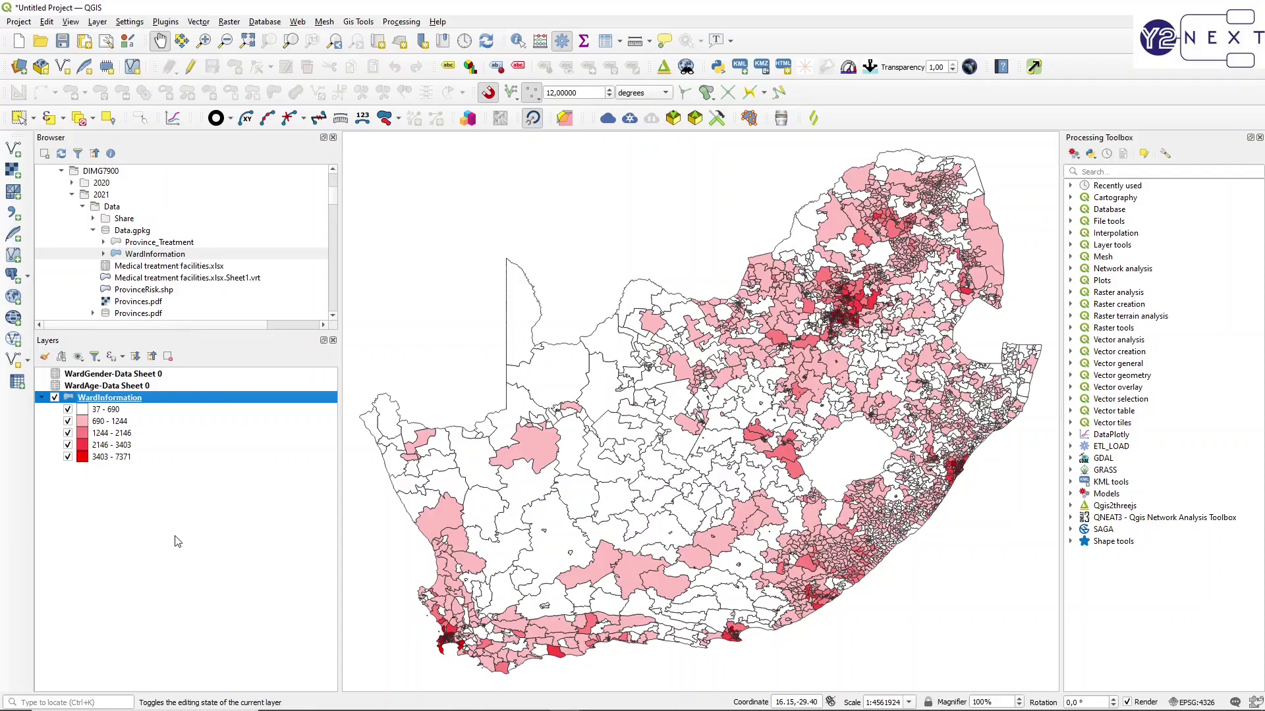
Step: Sort the WardInformation attribute table ascending by WardAgeAbove60 and compare its values with the layer's legend classes
{"action": "right_click", "coordinate": [187, 397]}
{"action": "left_click", "coordinate": [250, 559]}
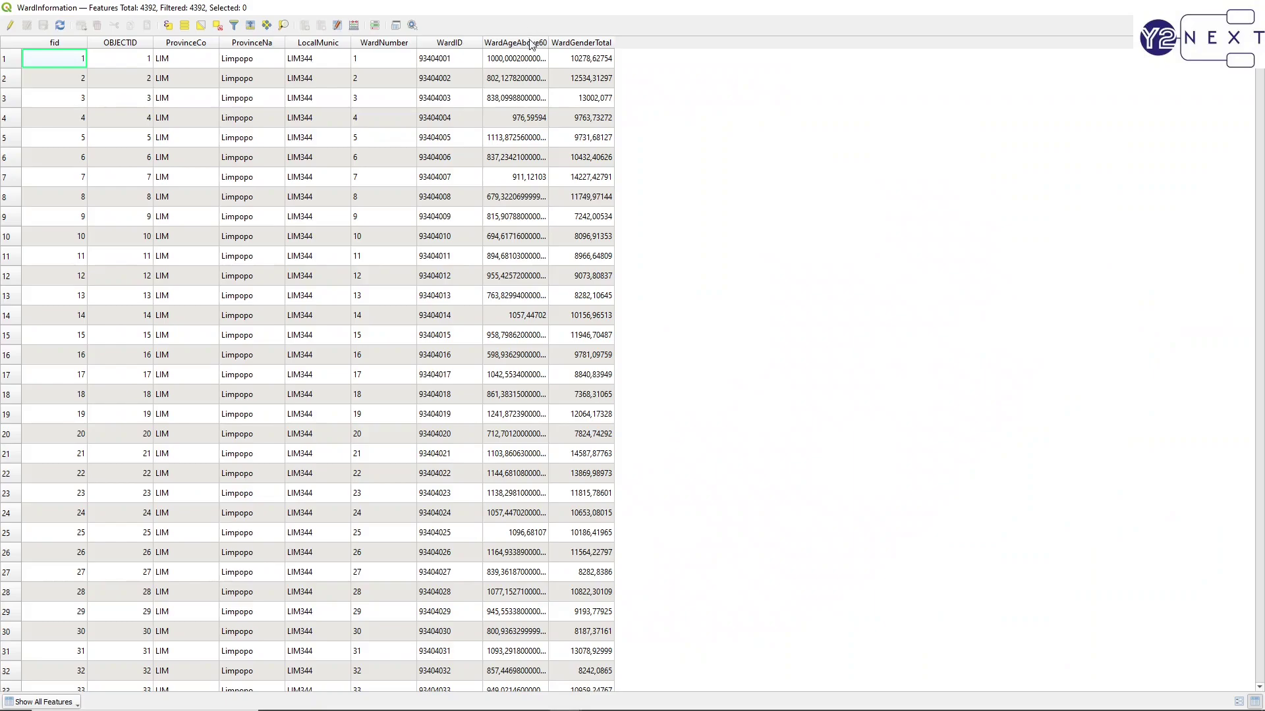
{"action": "left_click", "coordinate": [528, 43]}
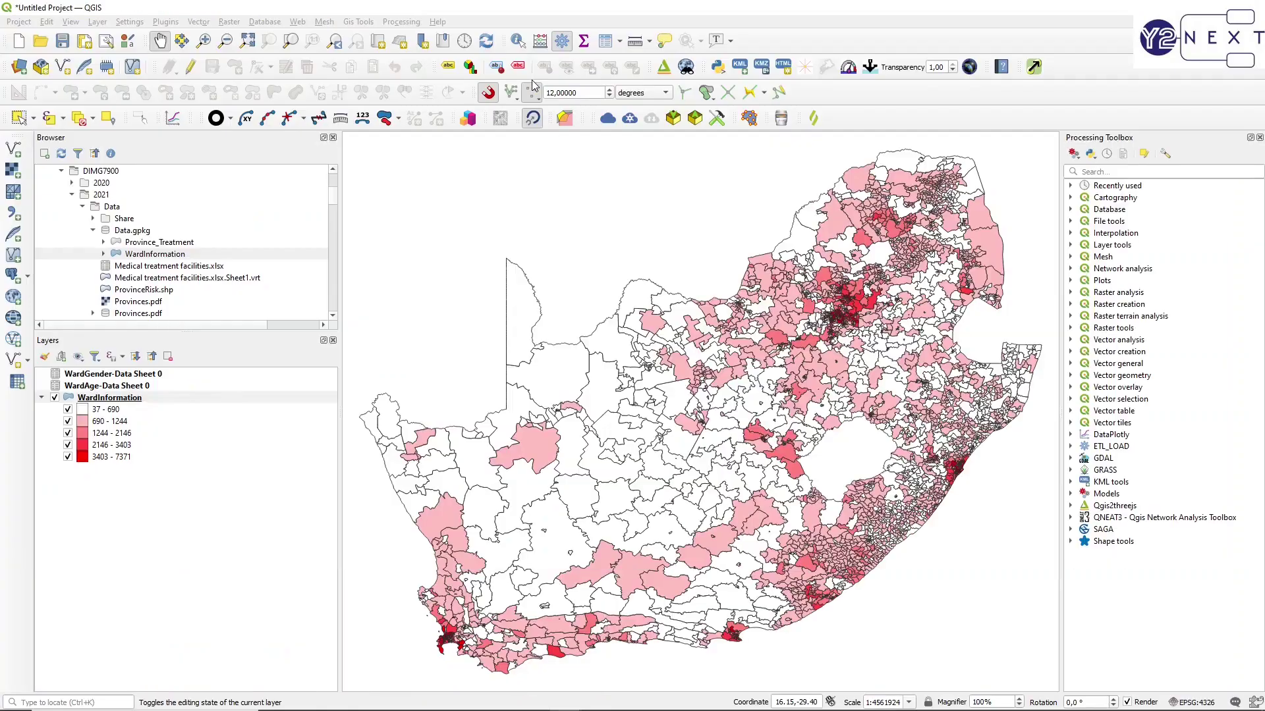
{"action": "left_click", "coordinate": [98, 398]}
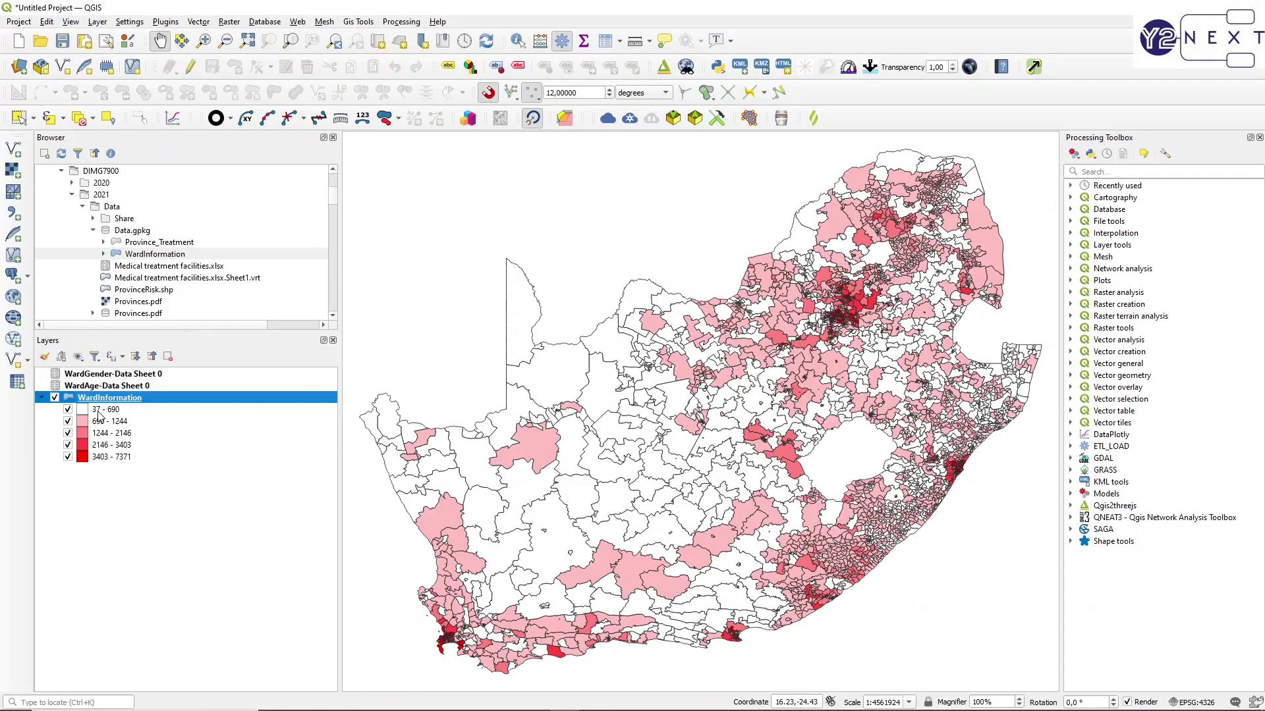
{"action": "key", "text": "alt+Tab"}
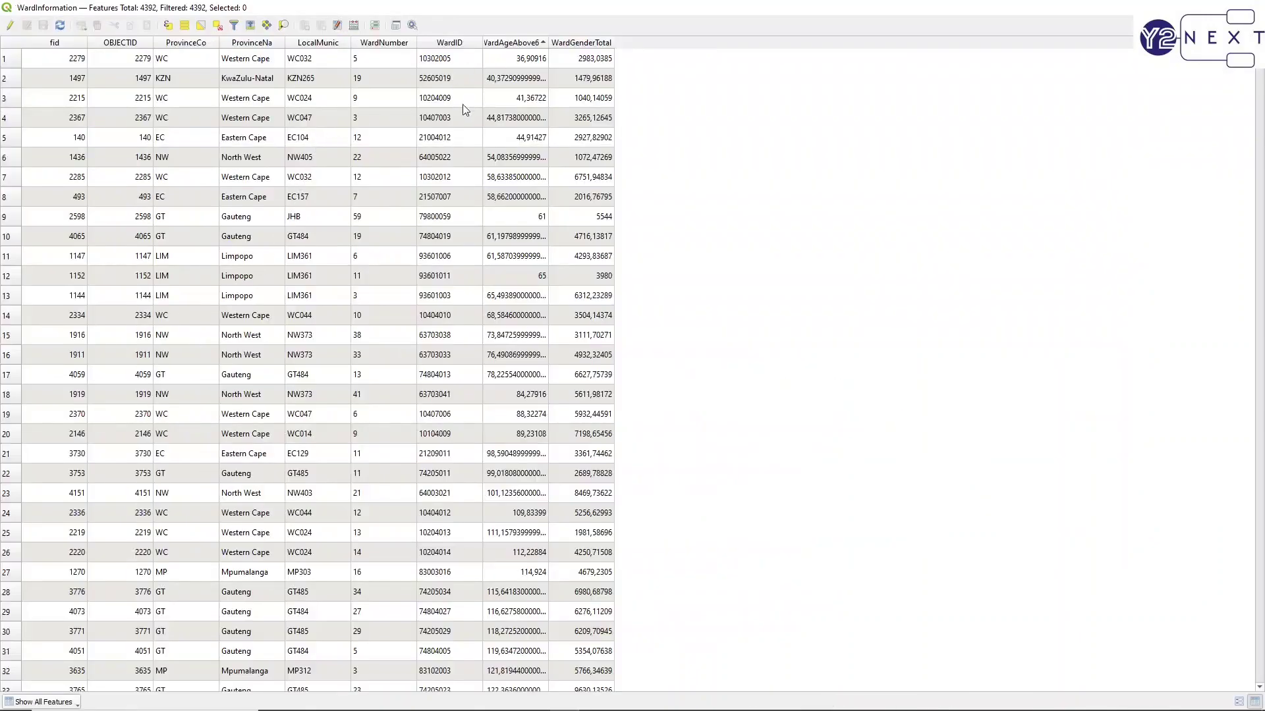
{"action": "key", "text": "alt+Tab"}
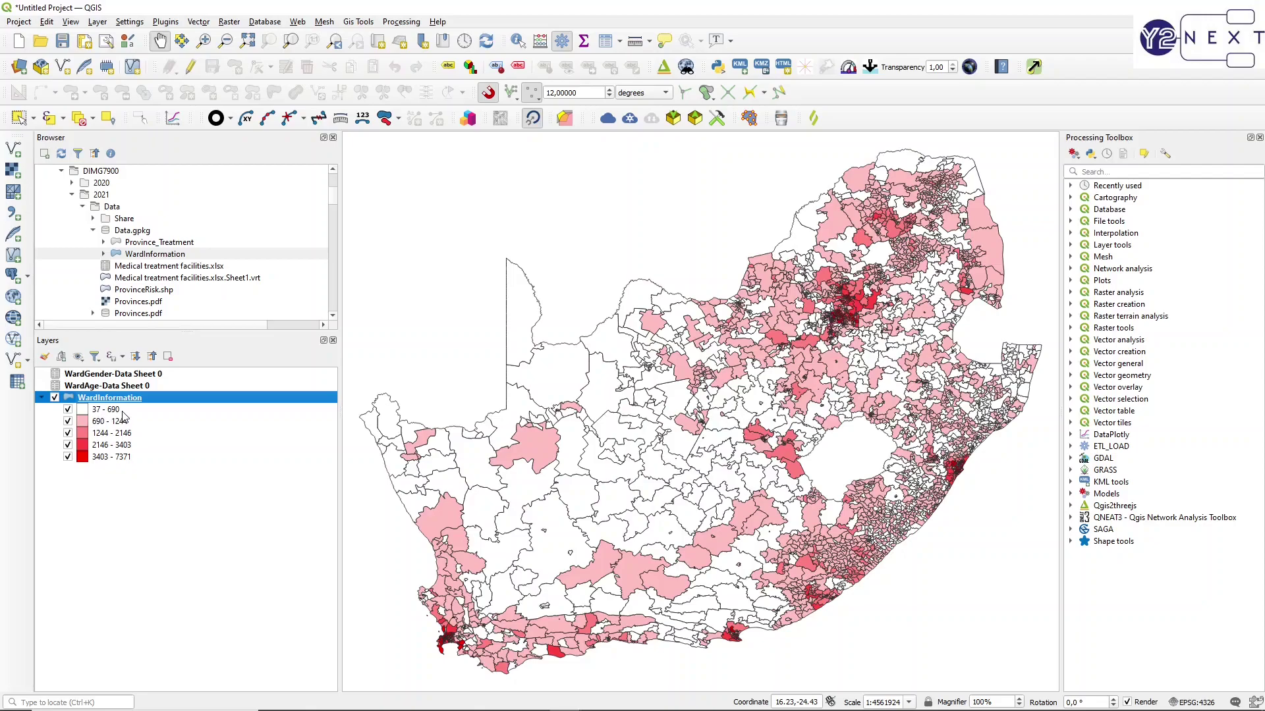
{"action": "key", "text": "alt+Tab"}
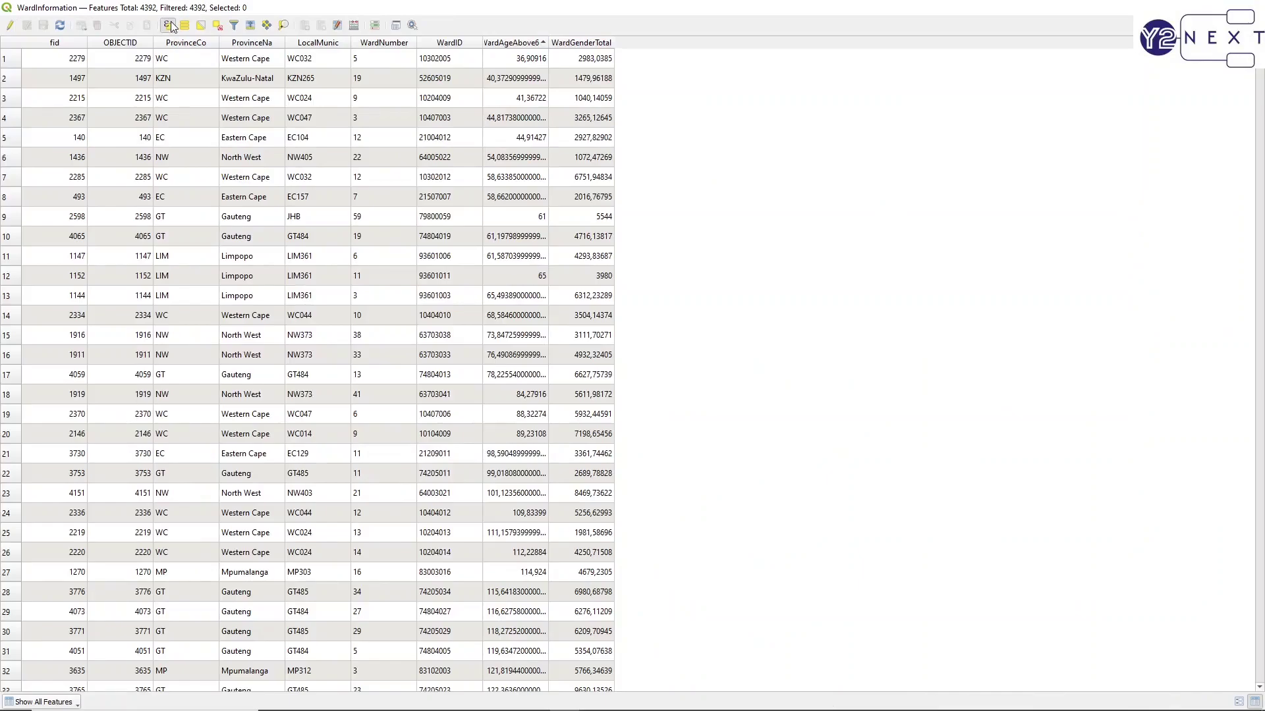
Step: Start a Select by Expression on WardInformation with the lower bound "WardAgeAbove60" >= 37 and
{"action": "left_click", "coordinate": [168, 25]}
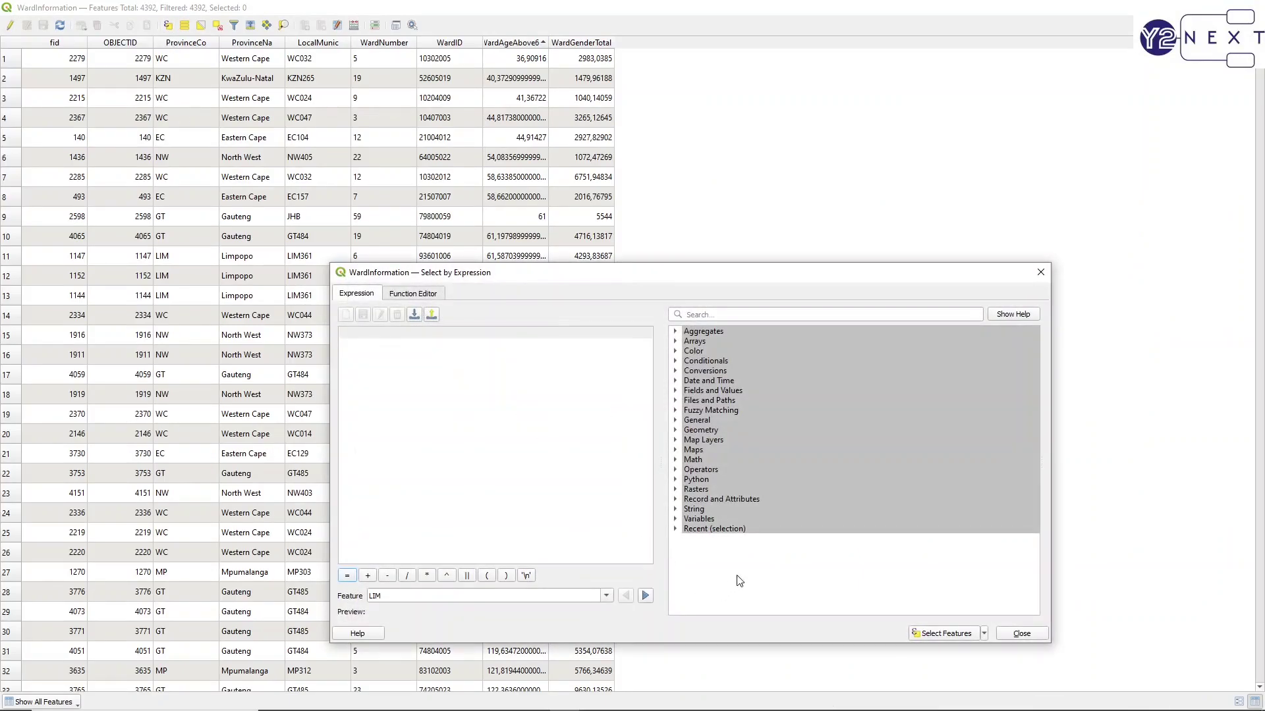
{"action": "left_click", "coordinate": [676, 391]}
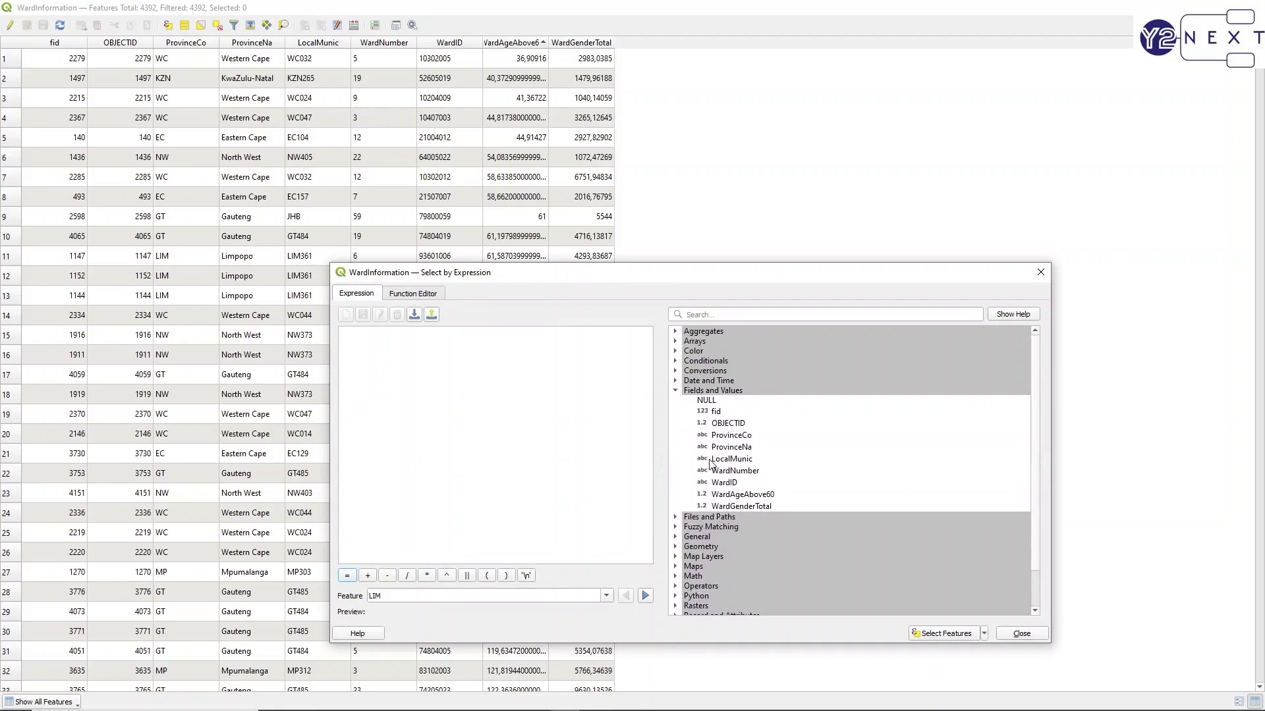
{"action": "double_click", "coordinate": [738, 495]}
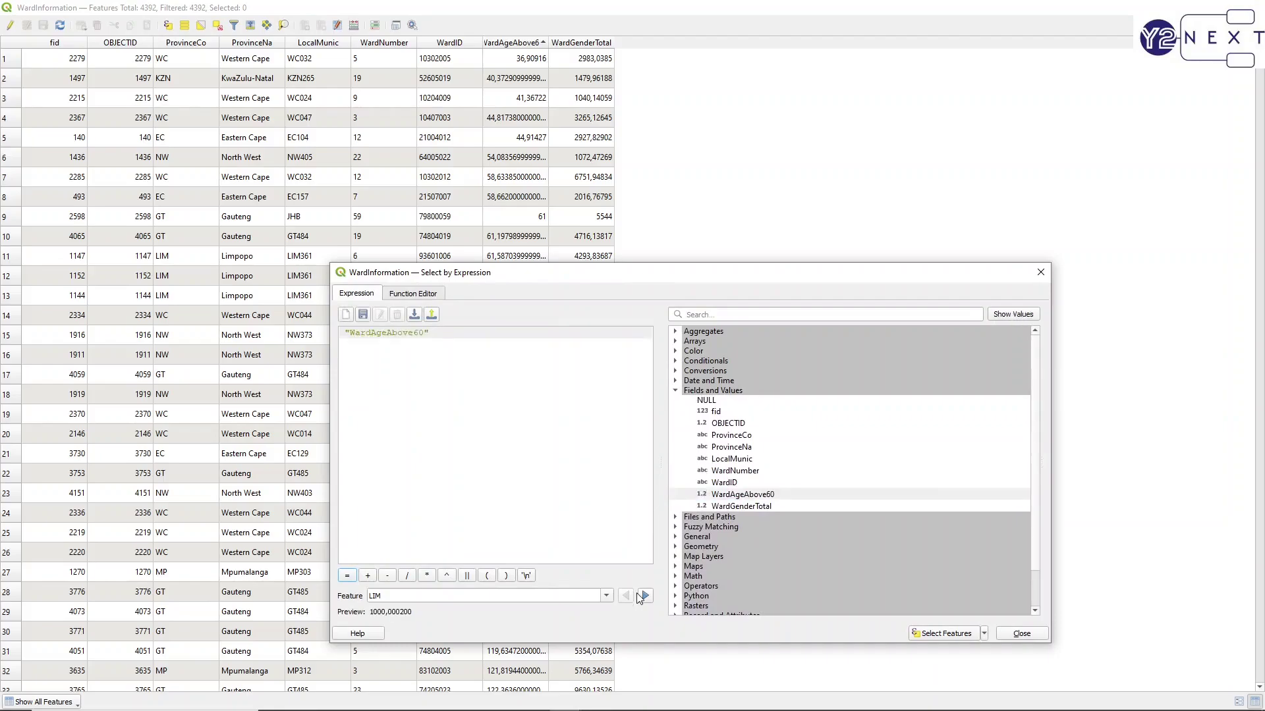
{"action": "key", "text": "alt+Tab"}
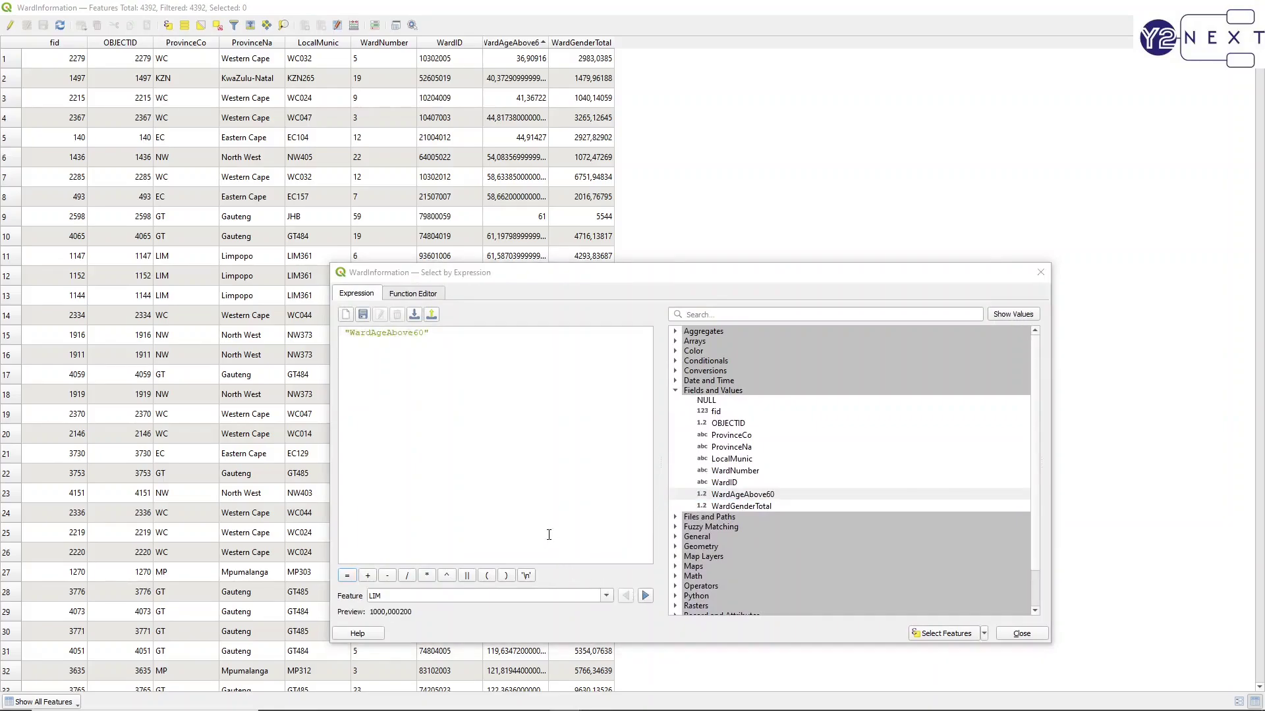
{"action": "key", "text": "alt+Tab"}
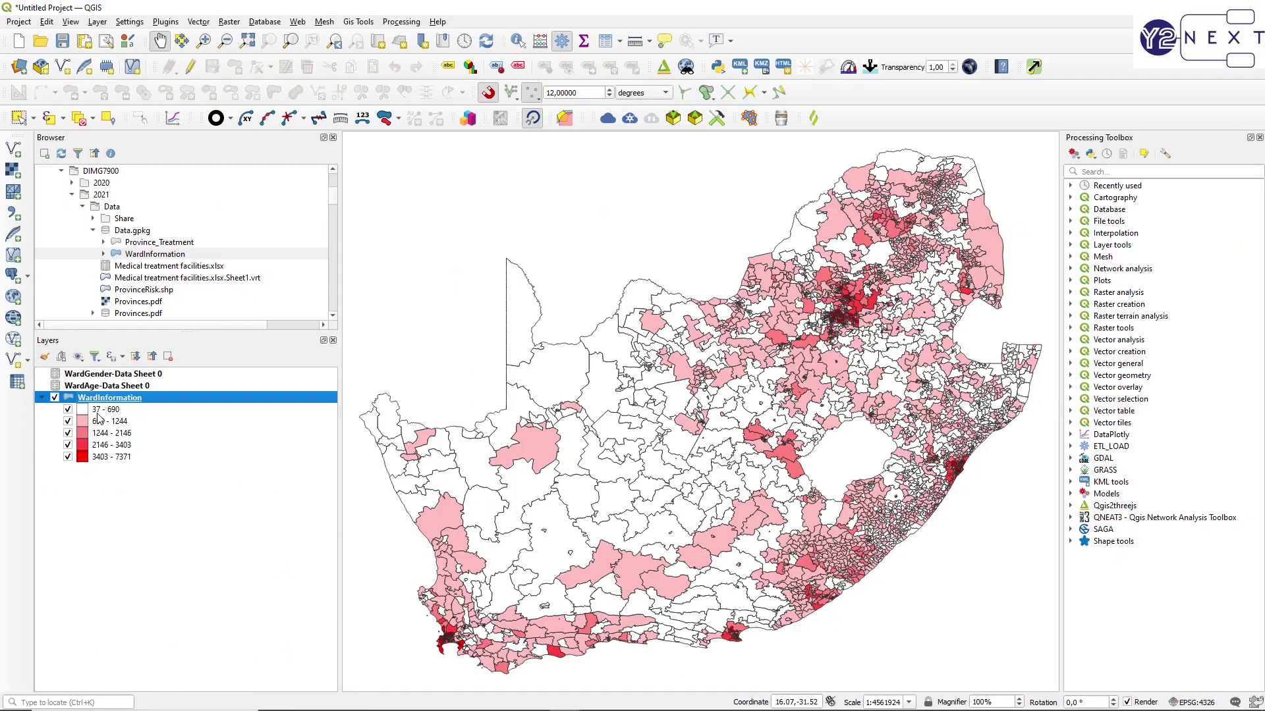
{"action": "key", "text": "alt+Tab"}
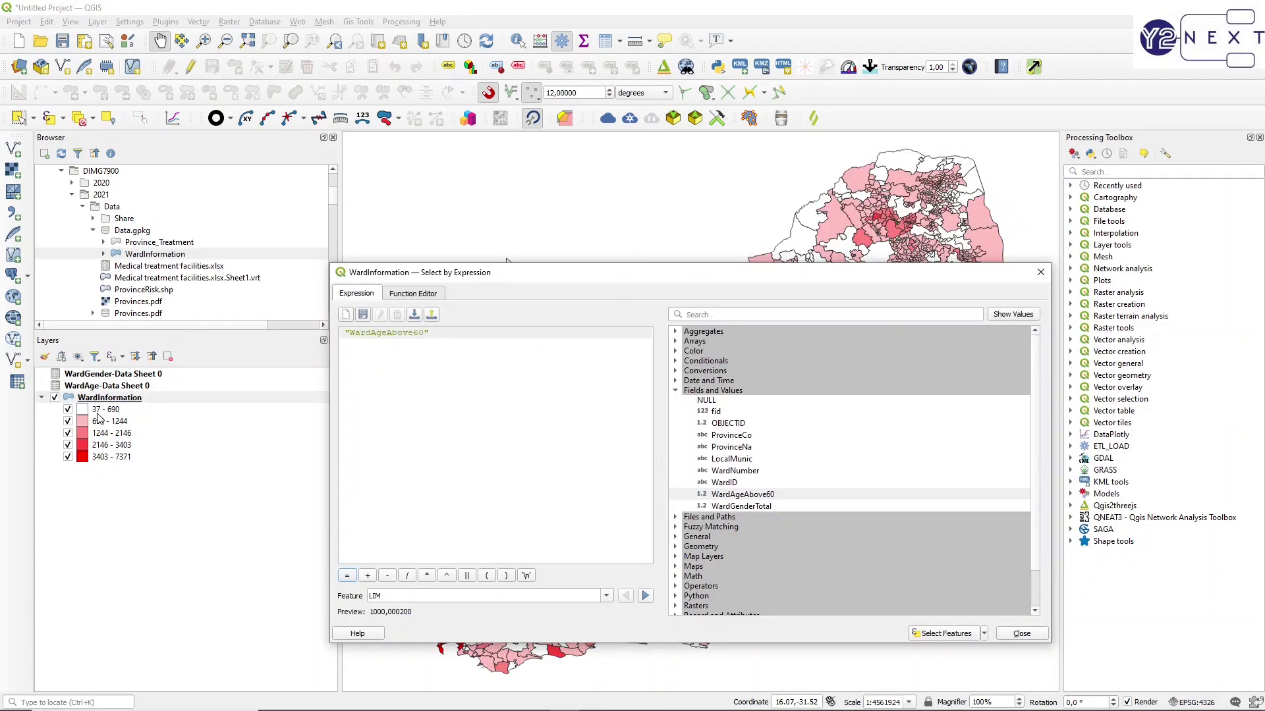
{"action": "type", "text": ">= 37 and"}
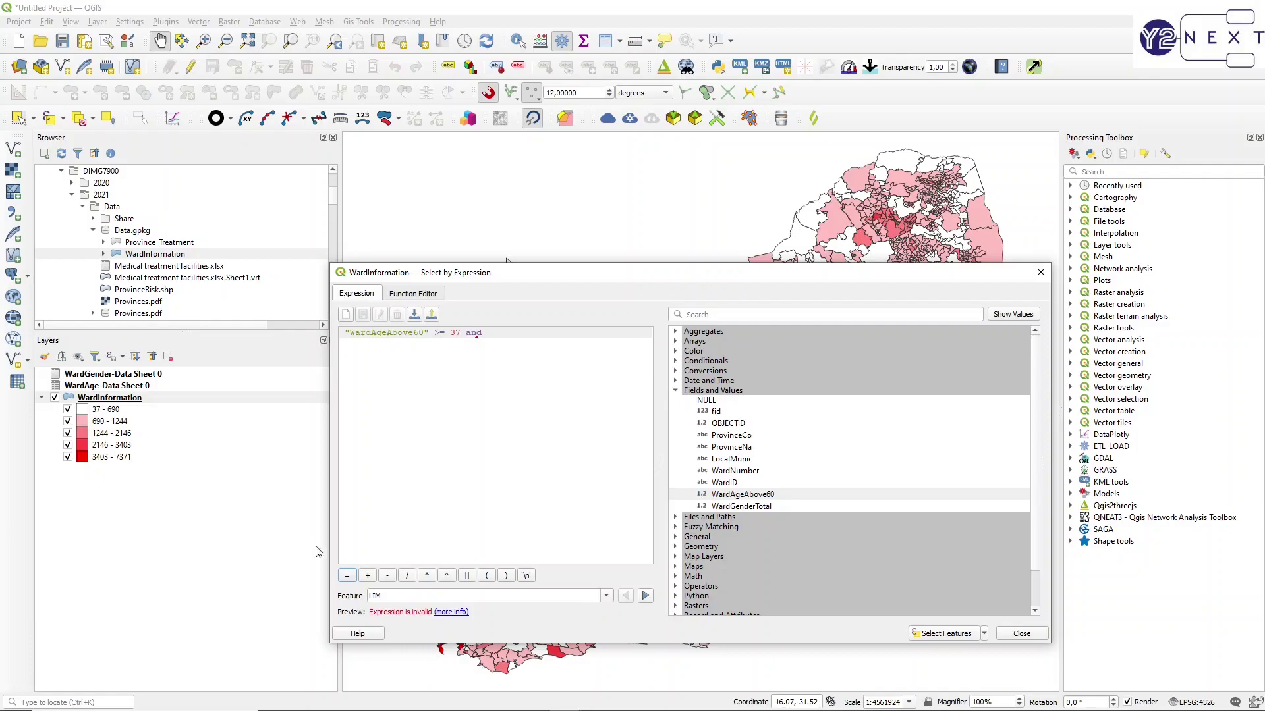
Step: Complete the selection expression with the upper bound "WardAgeAbove60" < 690 and select the matching wards
{"action": "double_click", "coordinate": [749, 495]}
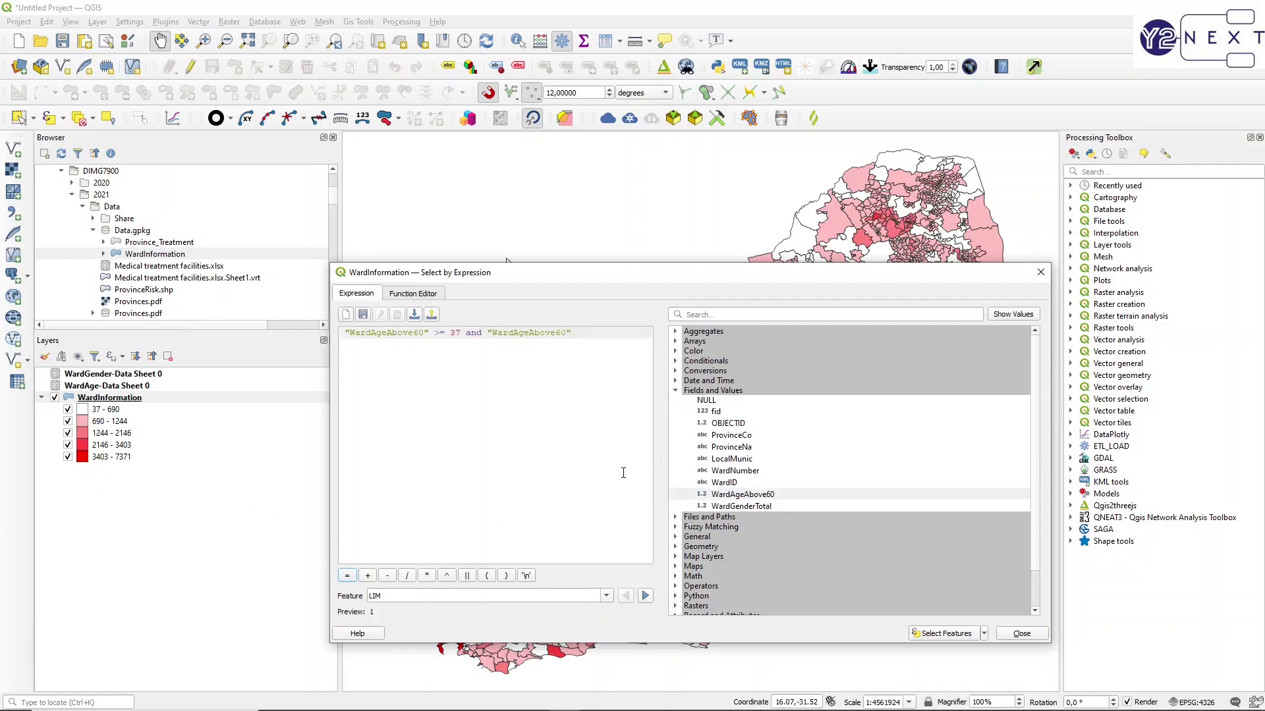
{"action": "key", "text": "Escape"}
{"action": "type", "text": "< 69"}
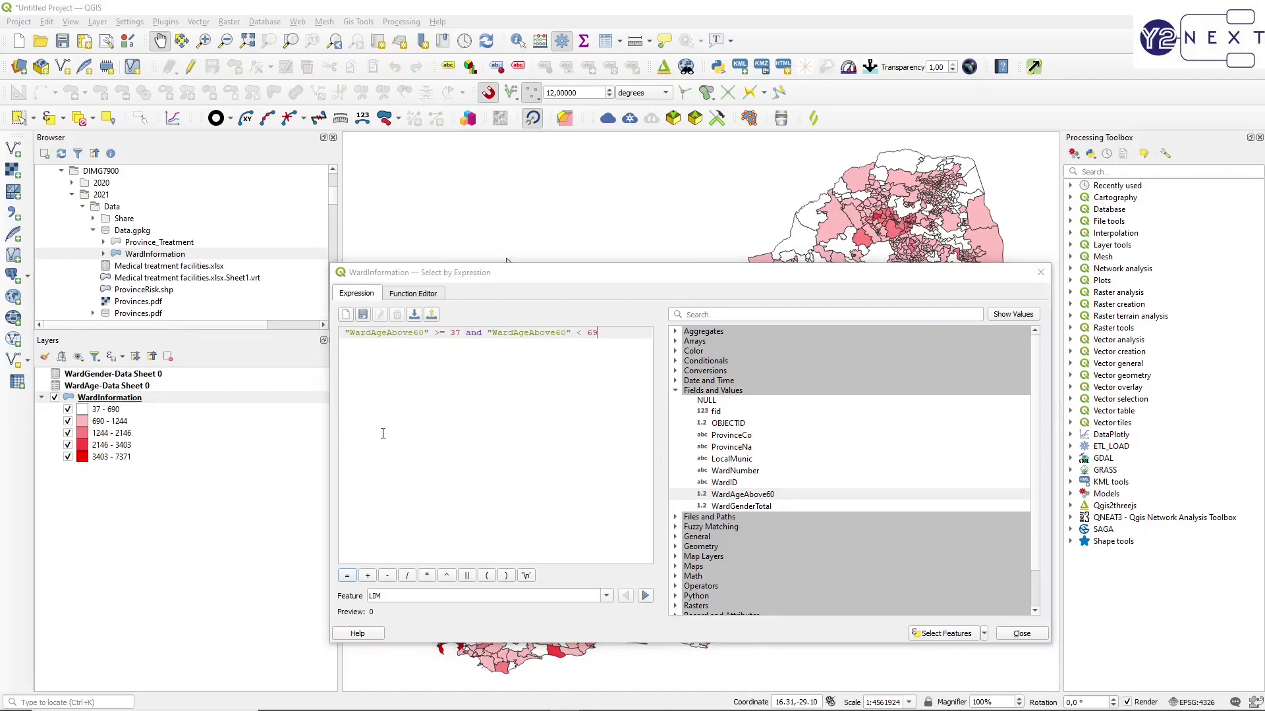
{"action": "key", "text": "Escape"}
{"action": "key", "text": "alt+Tab"}
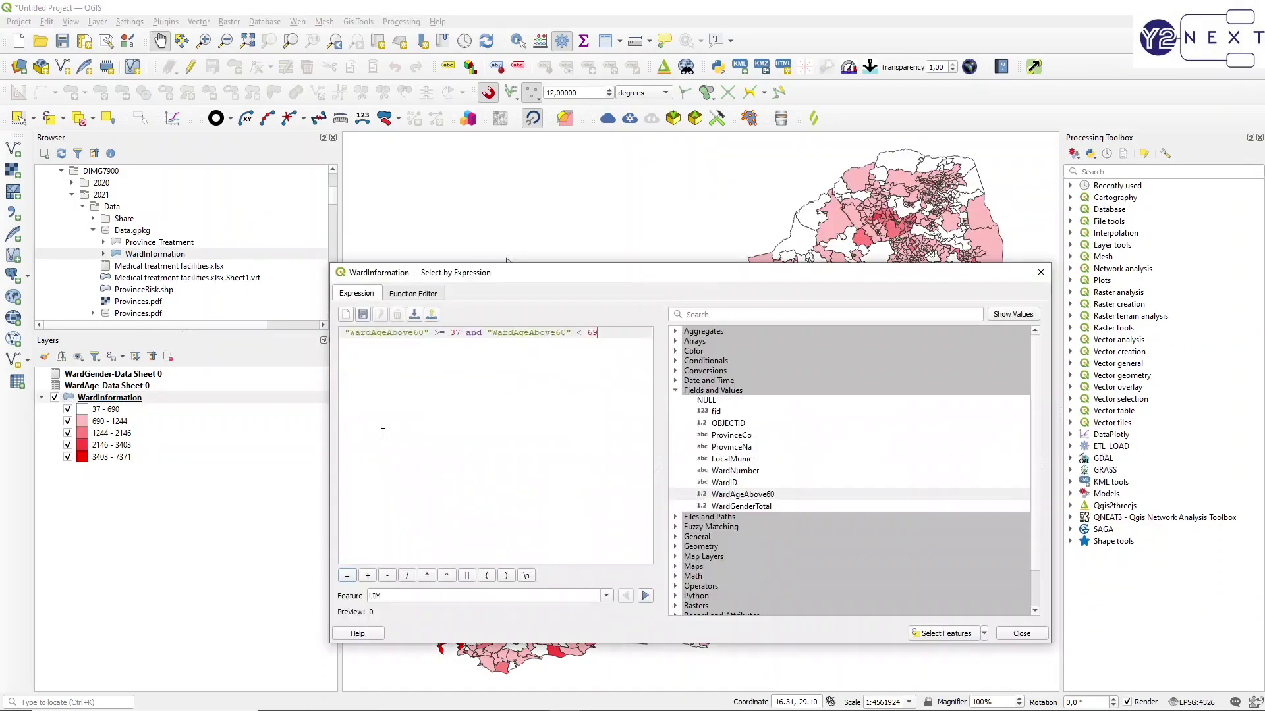
{"action": "type", "text": "90"}
{"action": "left_click", "coordinate": [943, 635]}
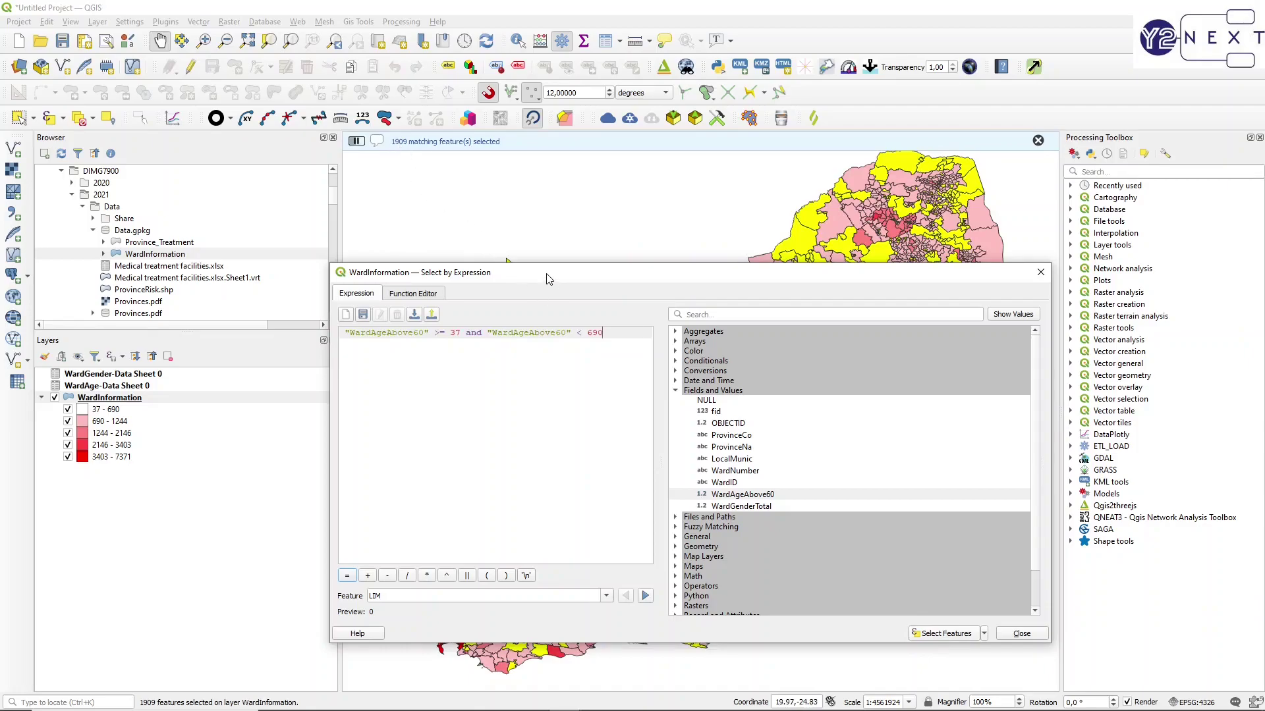
Step: Inspect the selected wards on the map, return to the WardInformation attribute table, and open the Field Calculator
{"action": "left_click_drag", "start_coordinate": [546, 273], "coordinate": [562, 416]}
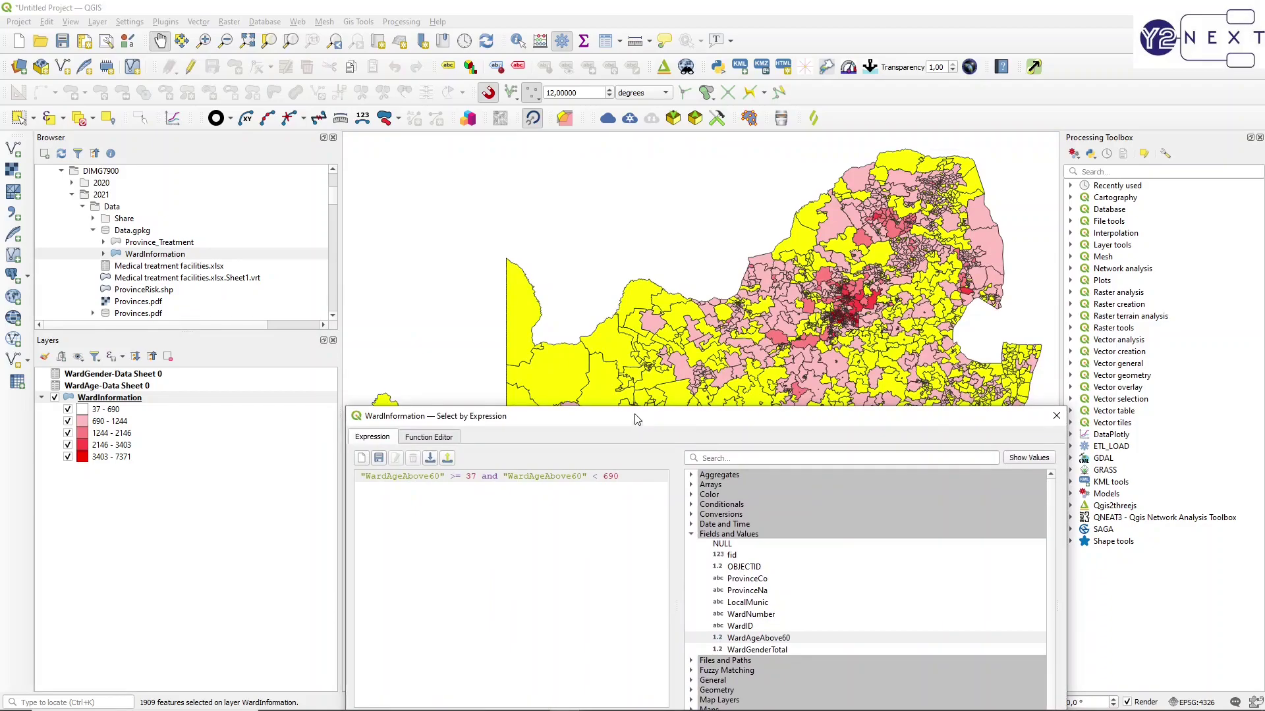
{"action": "left_click_drag", "start_coordinate": [637, 423], "coordinate": [622, 263]}
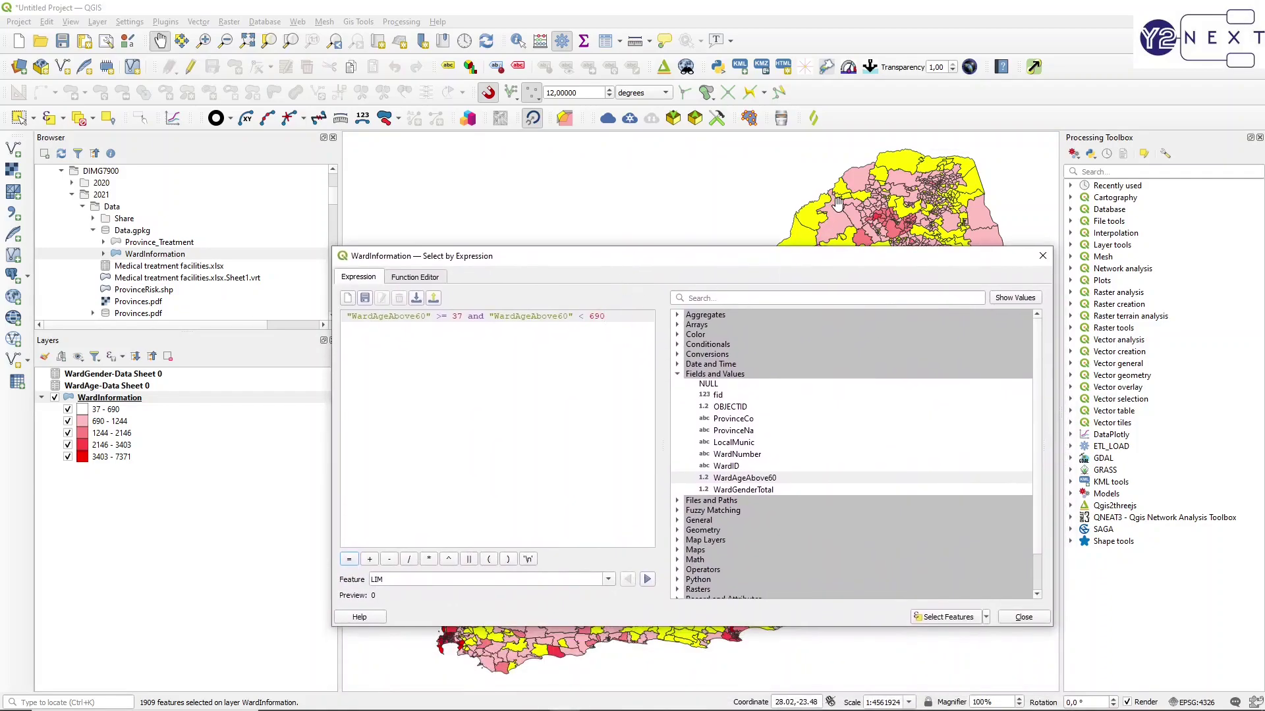
{"action": "key", "text": "alt+Tab"}
{"action": "key", "text": "alt+Tab"}
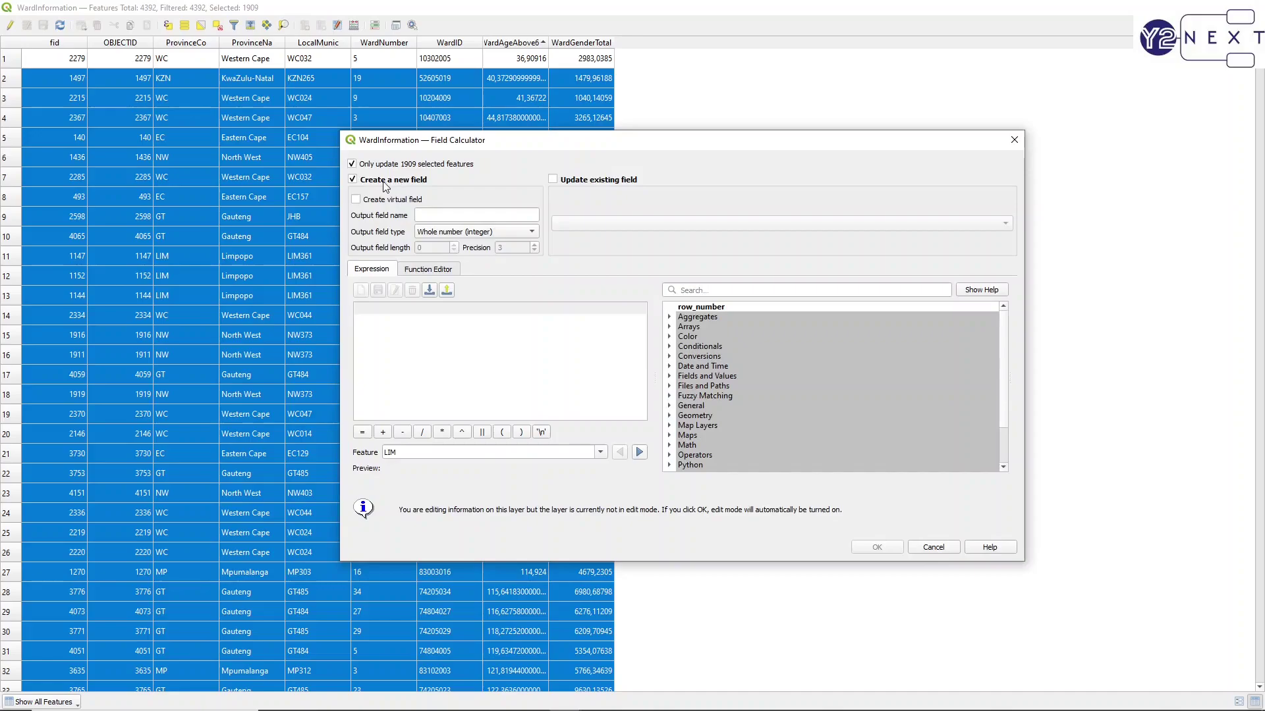
Step: Create a whole-number field Age_Class with value 1 for the selected wards, and sort the table by it in descending order
{"action": "left_click", "coordinate": [426, 216]}
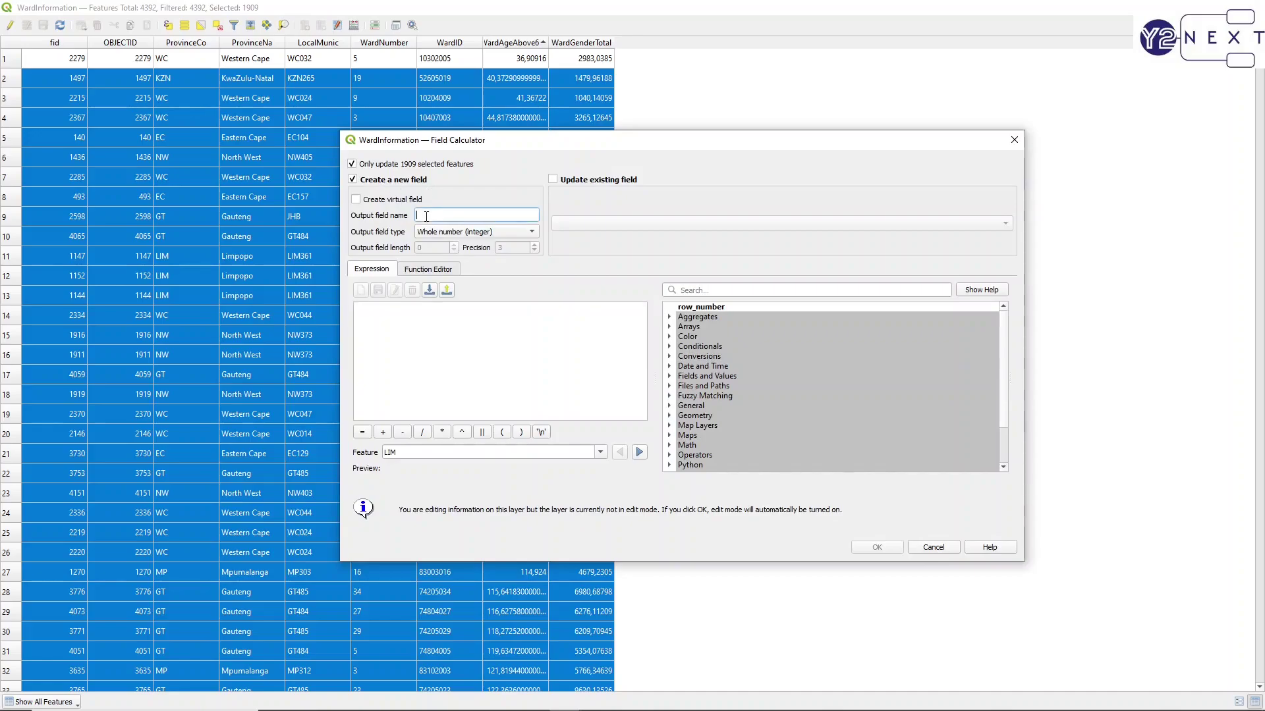
{"action": "type", "text": "Age_Class"}
{"action": "left_click", "coordinate": [428, 322]}
{"action": "type", "text": "1"}
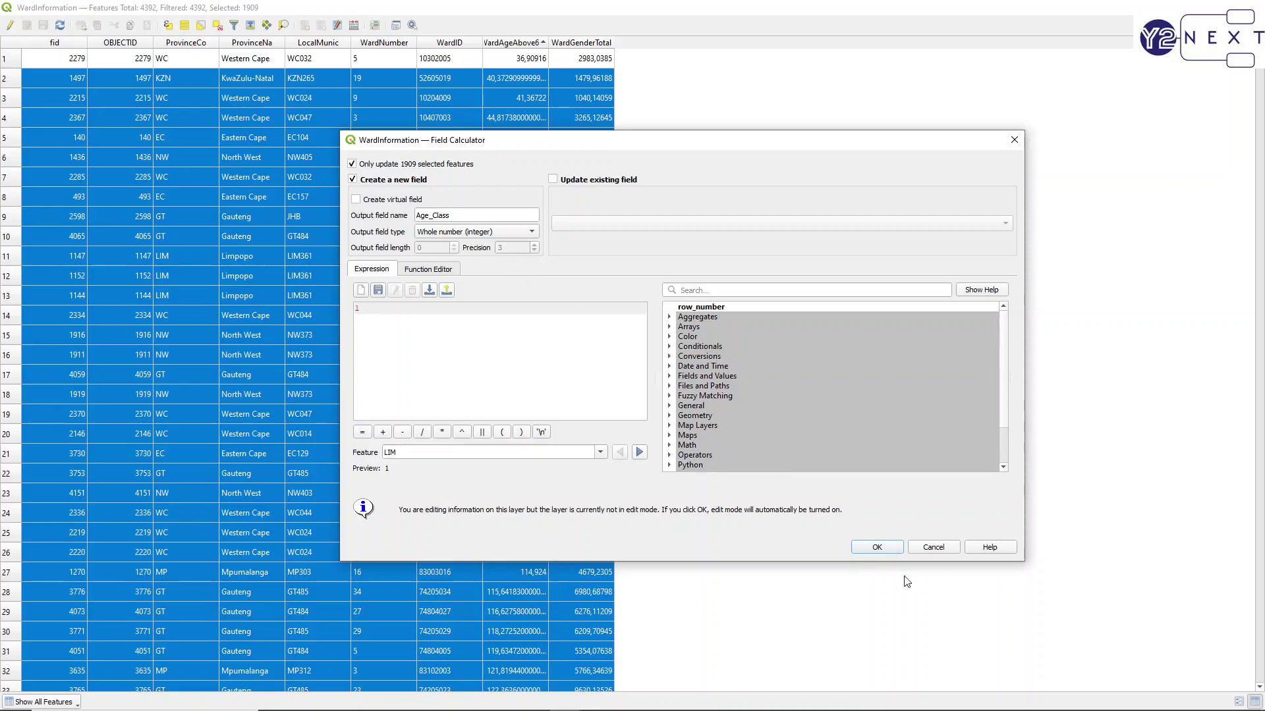
{"action": "left_click", "coordinate": [868, 550]}
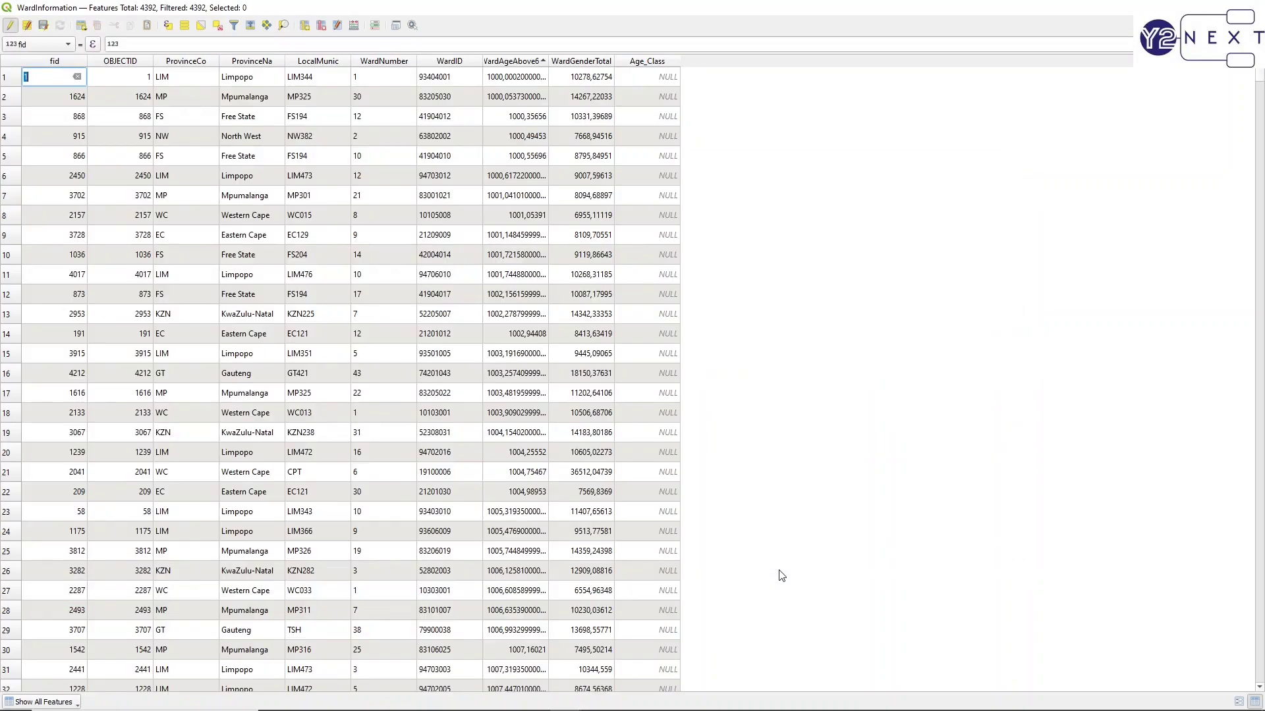
{"action": "left_click", "coordinate": [654, 62]}
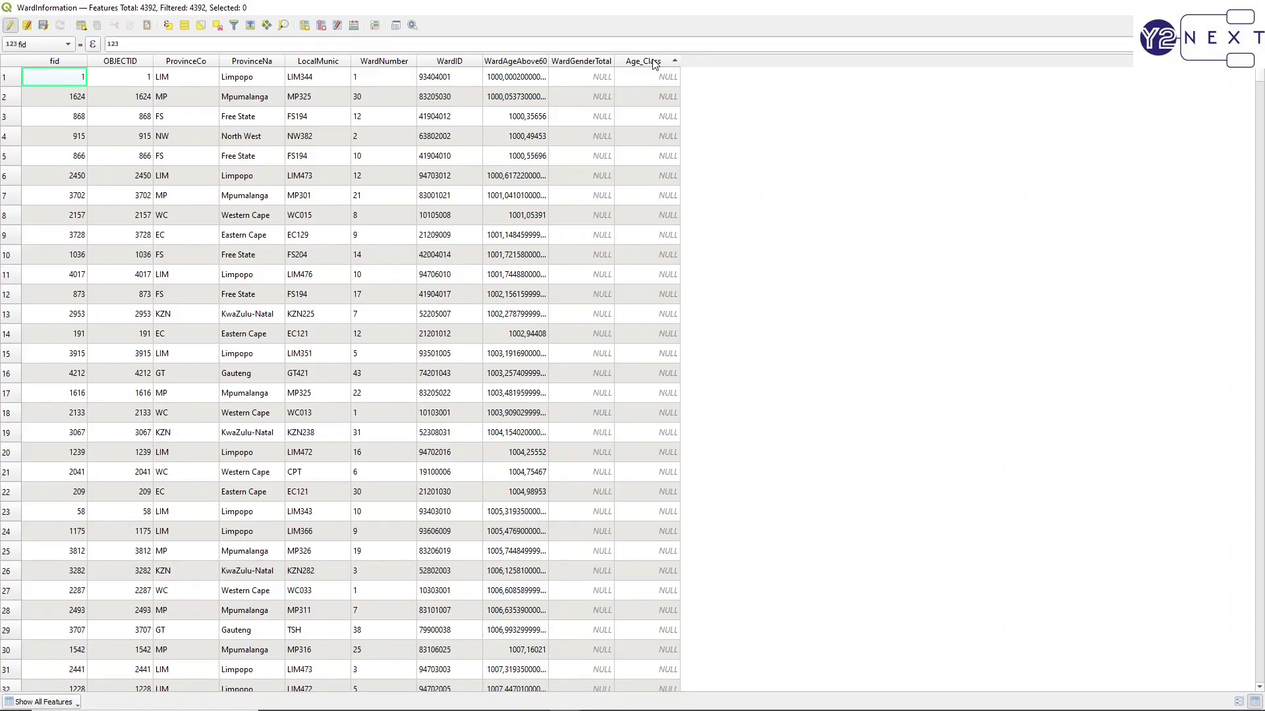
{"action": "left_click", "coordinate": [654, 61]}
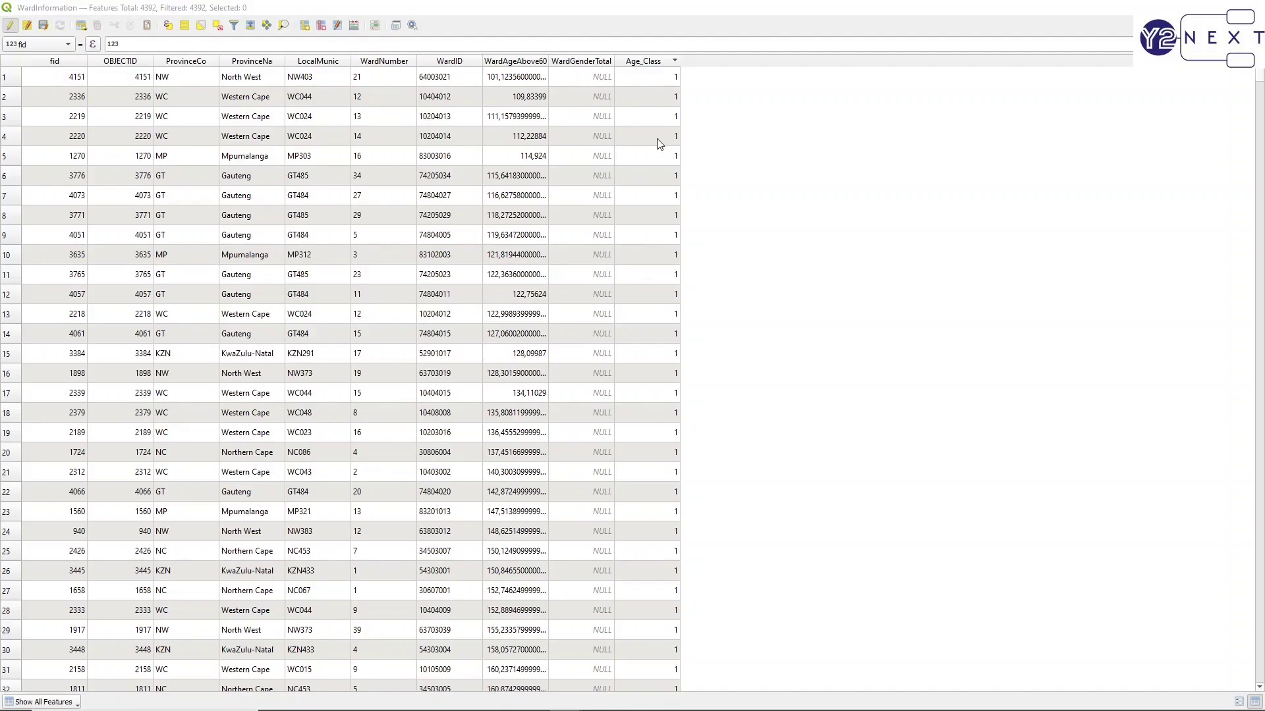
Step: Change the selection expression to "WardAgeAbove60" >= 690 and "WardAgeAbove60" < 1244 and select the matching wards
{"action": "key", "text": "alt+Tab"}
{"action": "key", "text": "alt+Tab"}
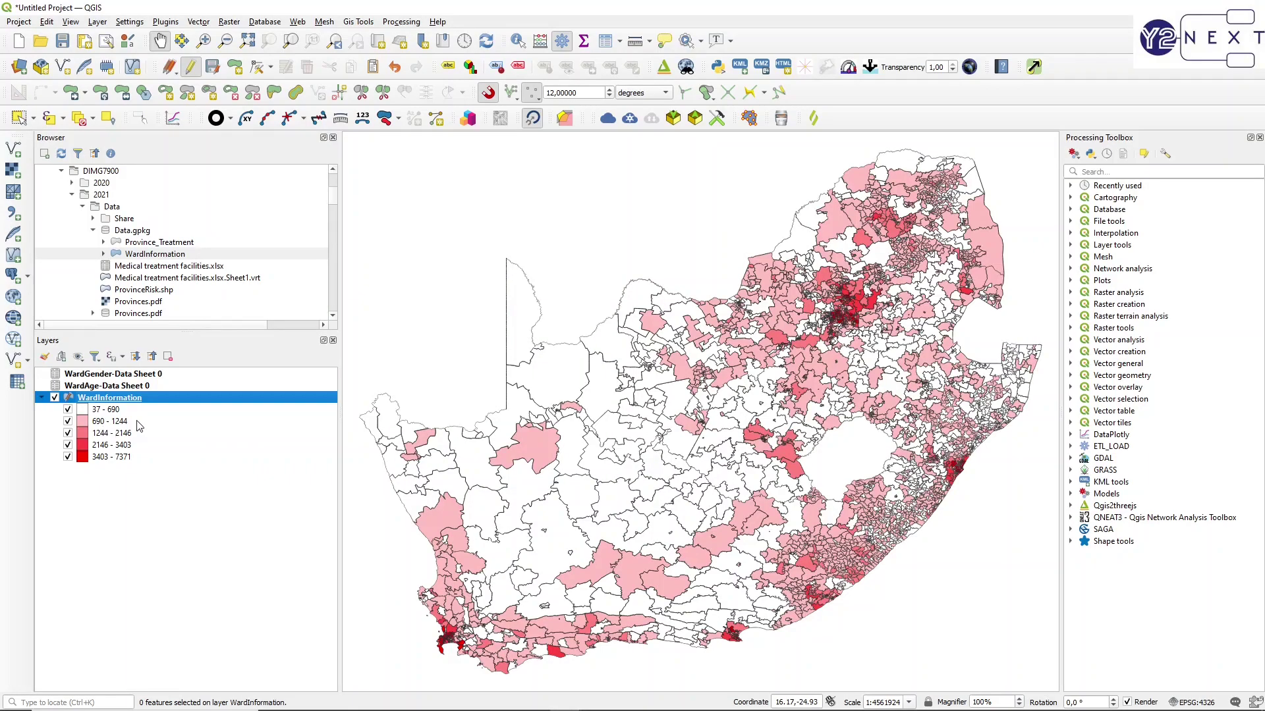
{"action": "key", "text": "alt+Tab"}
{"action": "key", "text": "alt+Tab"}
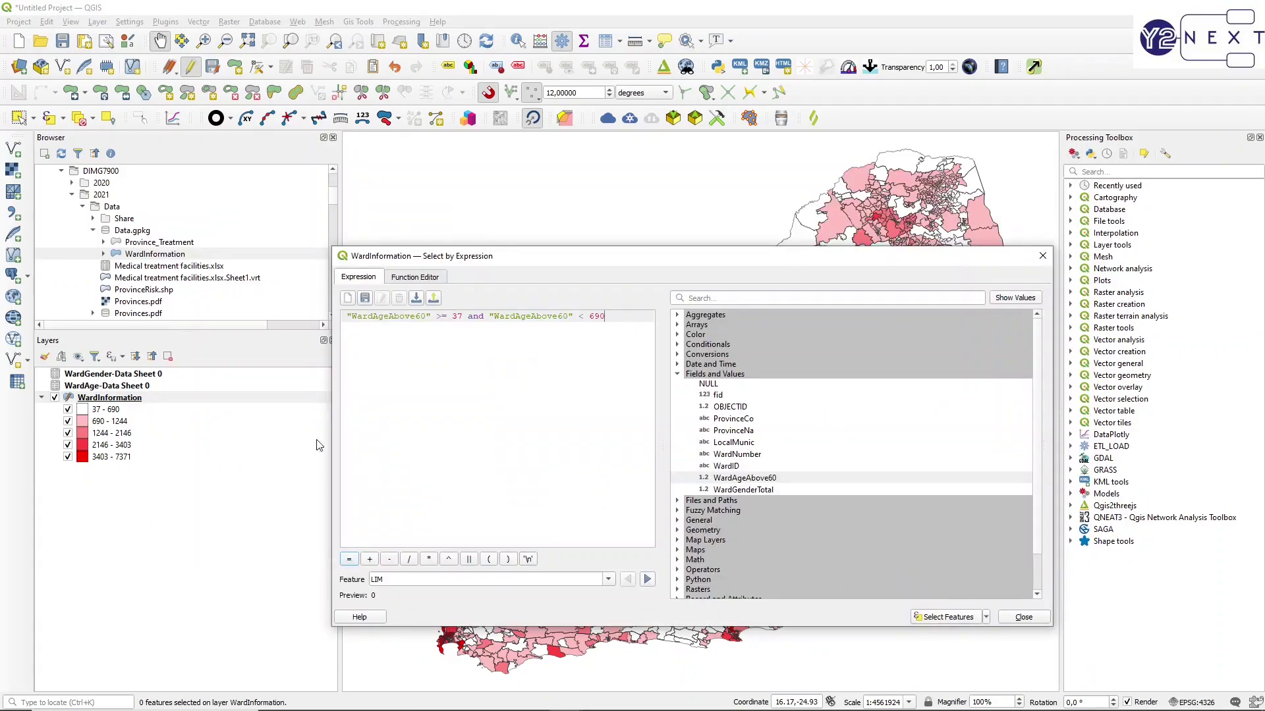
{"action": "left_click_drag", "start_coordinate": [453, 315], "coordinate": [463, 315]}
{"action": "type", "text": "690"}
{"action": "double_click", "coordinate": [597, 317]}
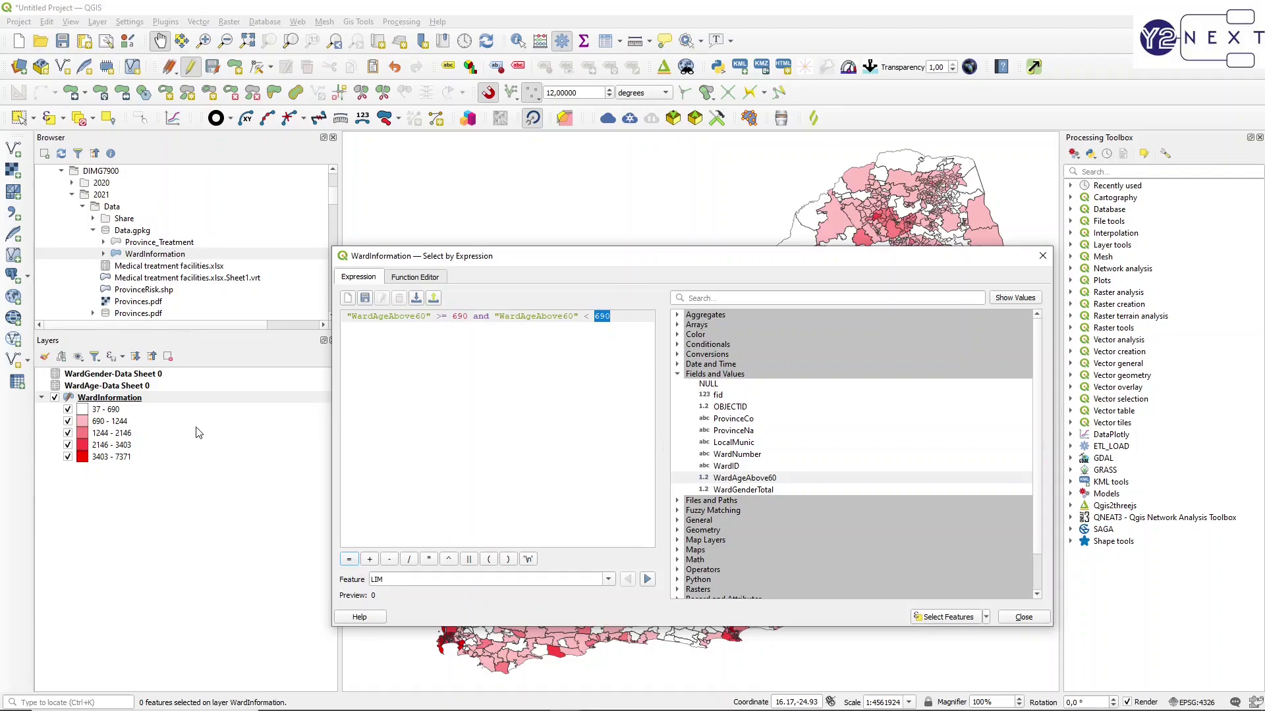
{"action": "type", "text": "1244"}
{"action": "left_click", "coordinate": [927, 618]}
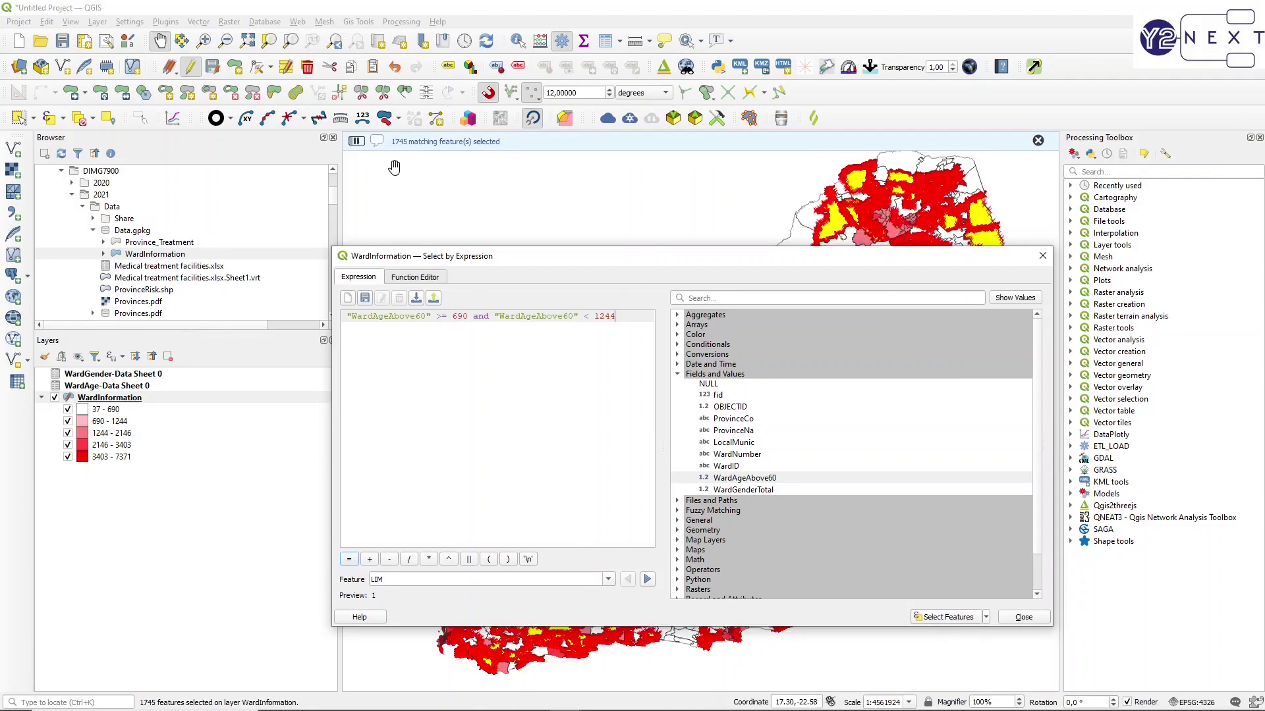
Step: Return to the WardInformation attribute table and move the selected wards to the top
{"action": "key", "text": "alt+Tab"}
{"action": "key", "text": "alt+Tab"}
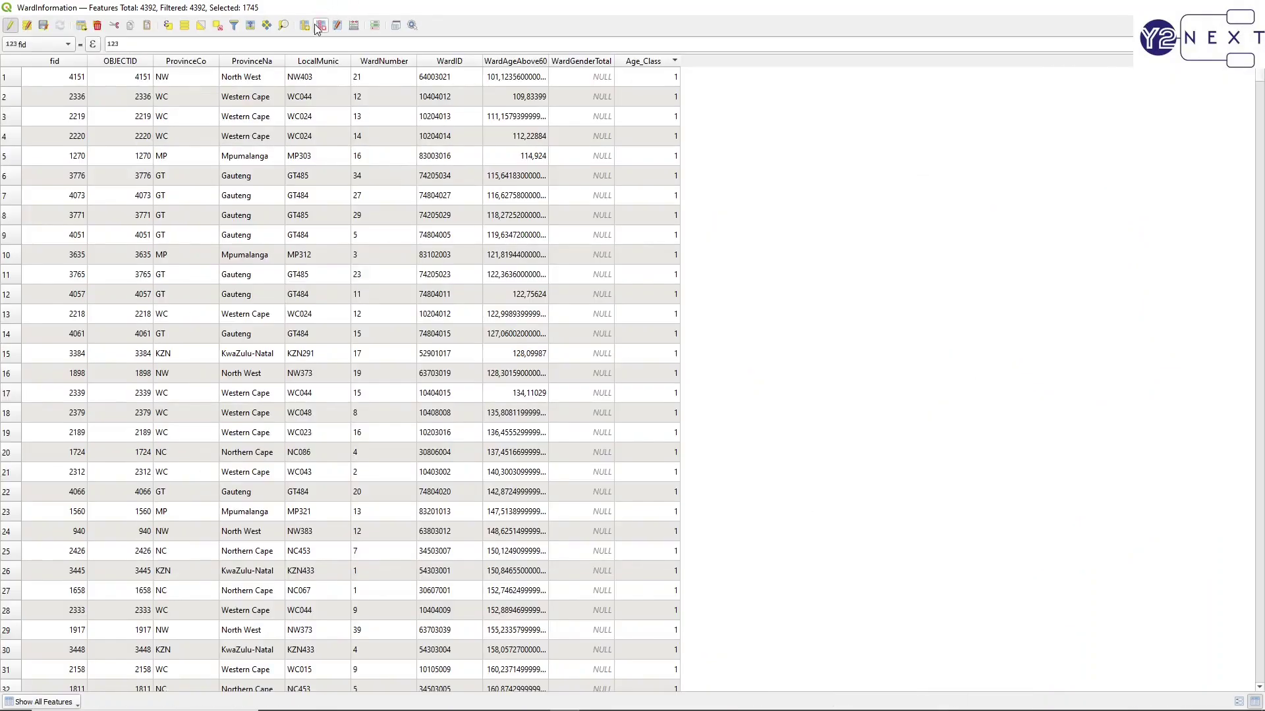
{"action": "left_click", "coordinate": [250, 25]}
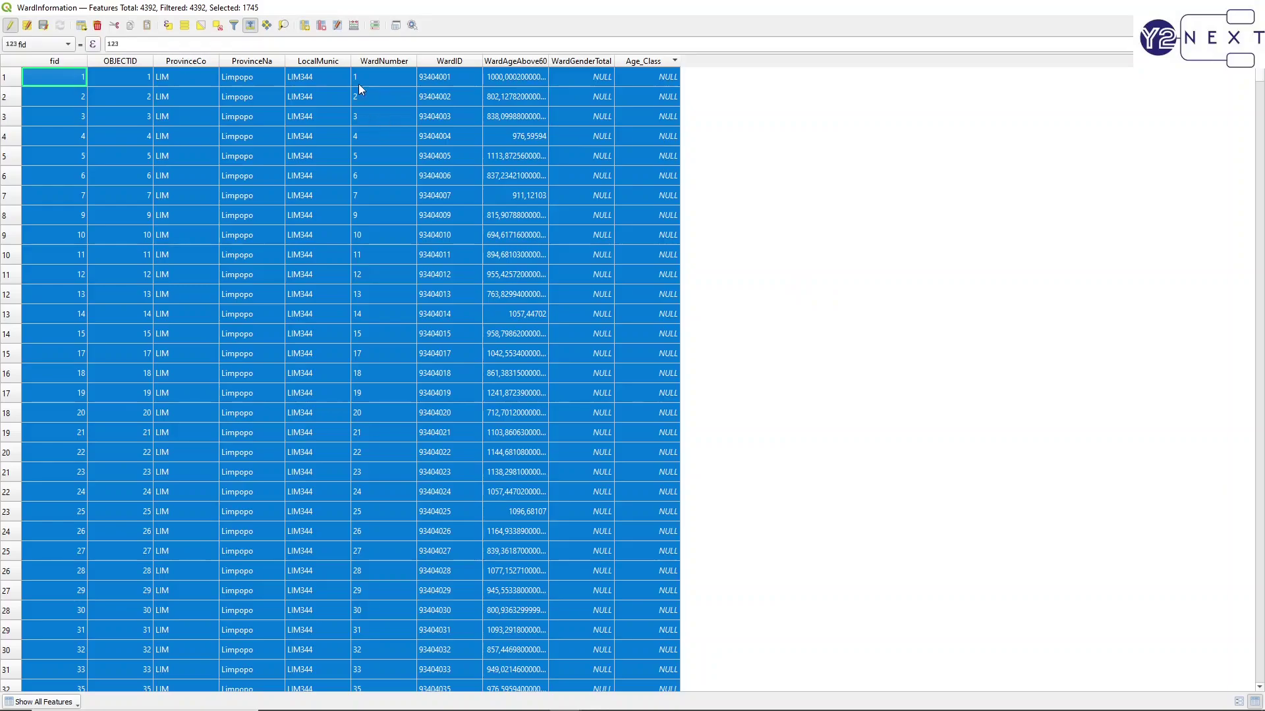
Step: Update the existing Age_Class field to 2 for the selected wards with the Field Calculator
{"action": "left_click", "coordinate": [353, 25]}
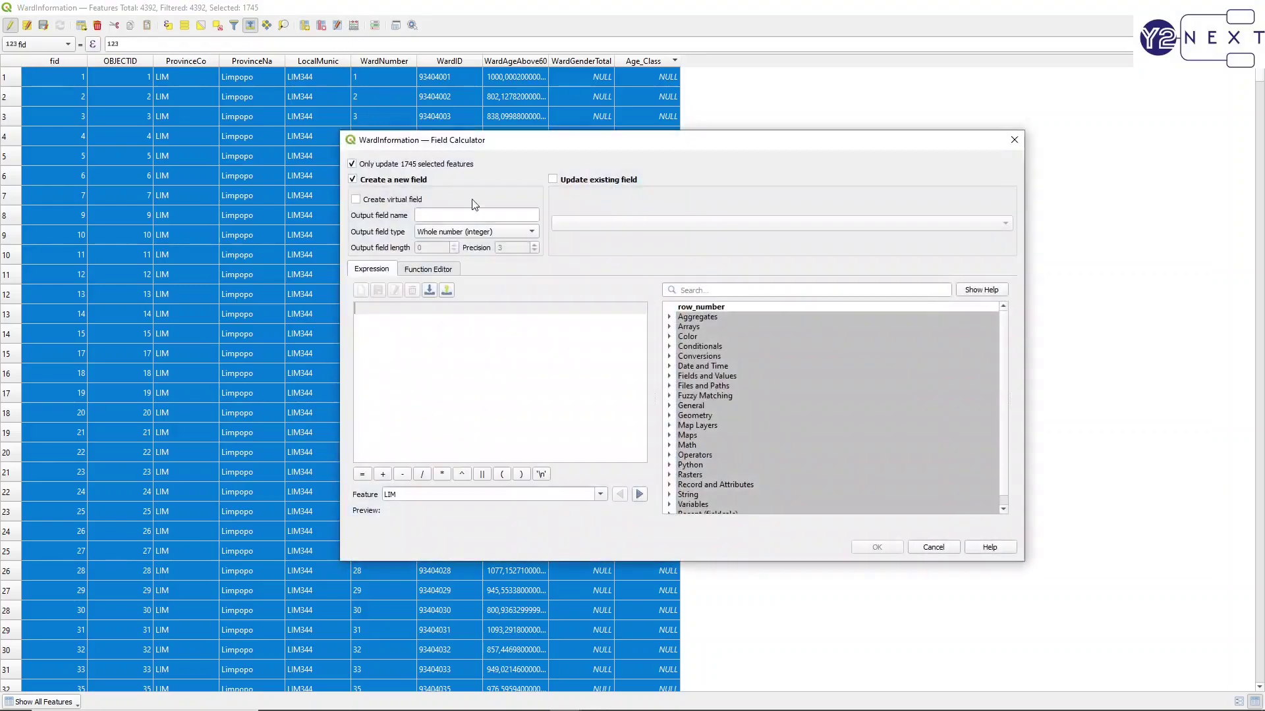
{"action": "left_click", "coordinate": [606, 185]}
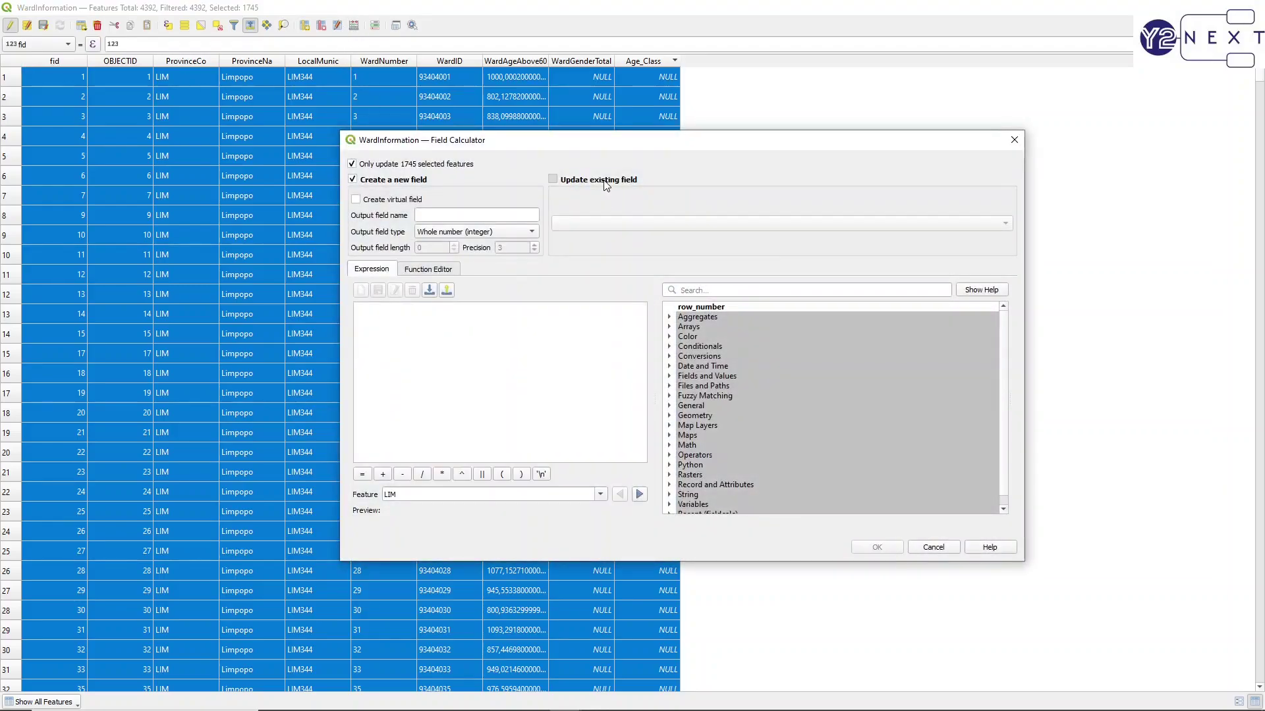
{"action": "left_click", "coordinate": [586, 223]}
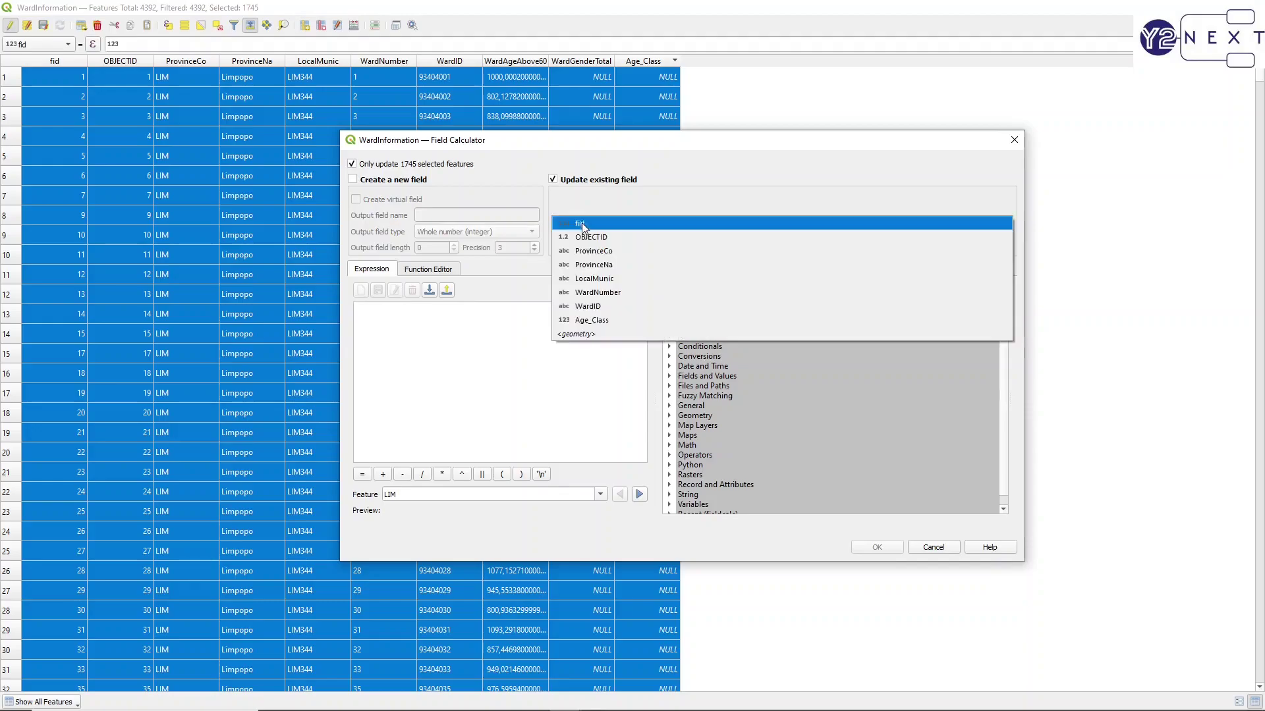
{"action": "left_click", "coordinate": [603, 320]}
{"action": "left_click", "coordinate": [456, 346]}
{"action": "type", "text": "2"}
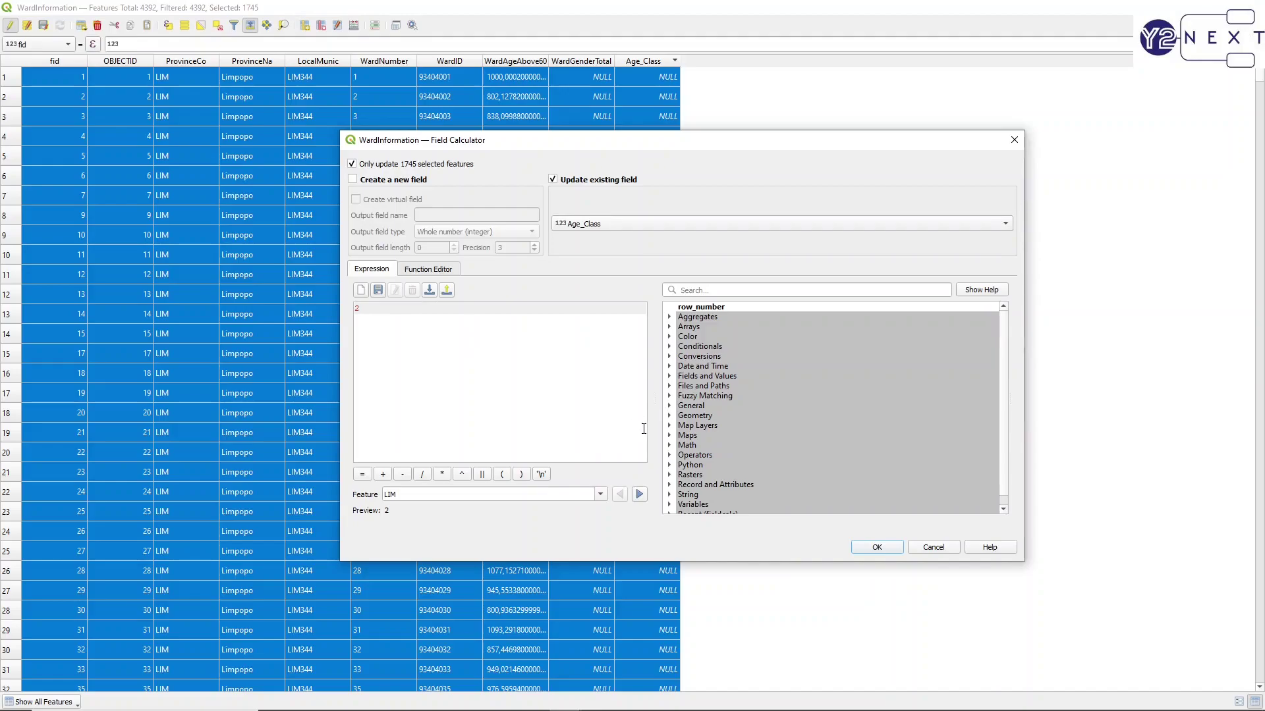
{"action": "left_click", "coordinate": [866, 552]}
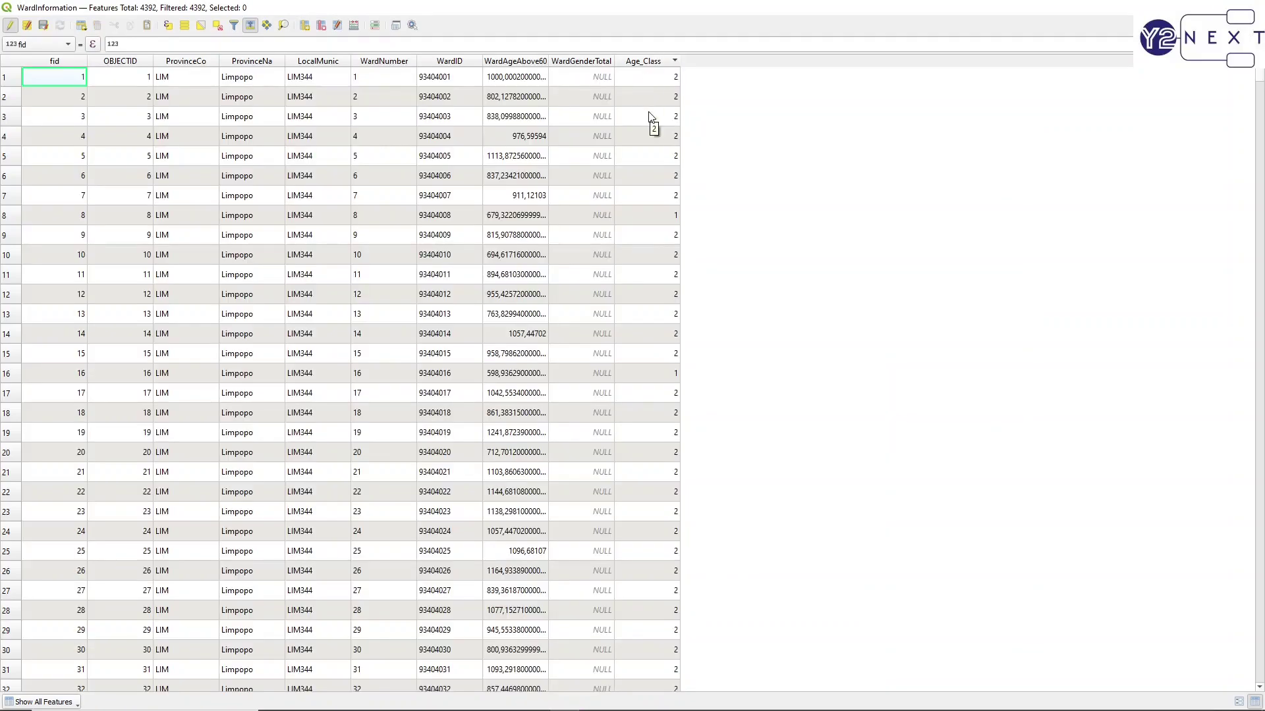
Step: Change the selection expression to "WardAgeAbove60" >= 1244 and "WardAgeAbove60" < 2146 and select the matching wards
{"action": "key", "text": "alt+Tab"}
{"action": "key", "text": "alt+Tab"}
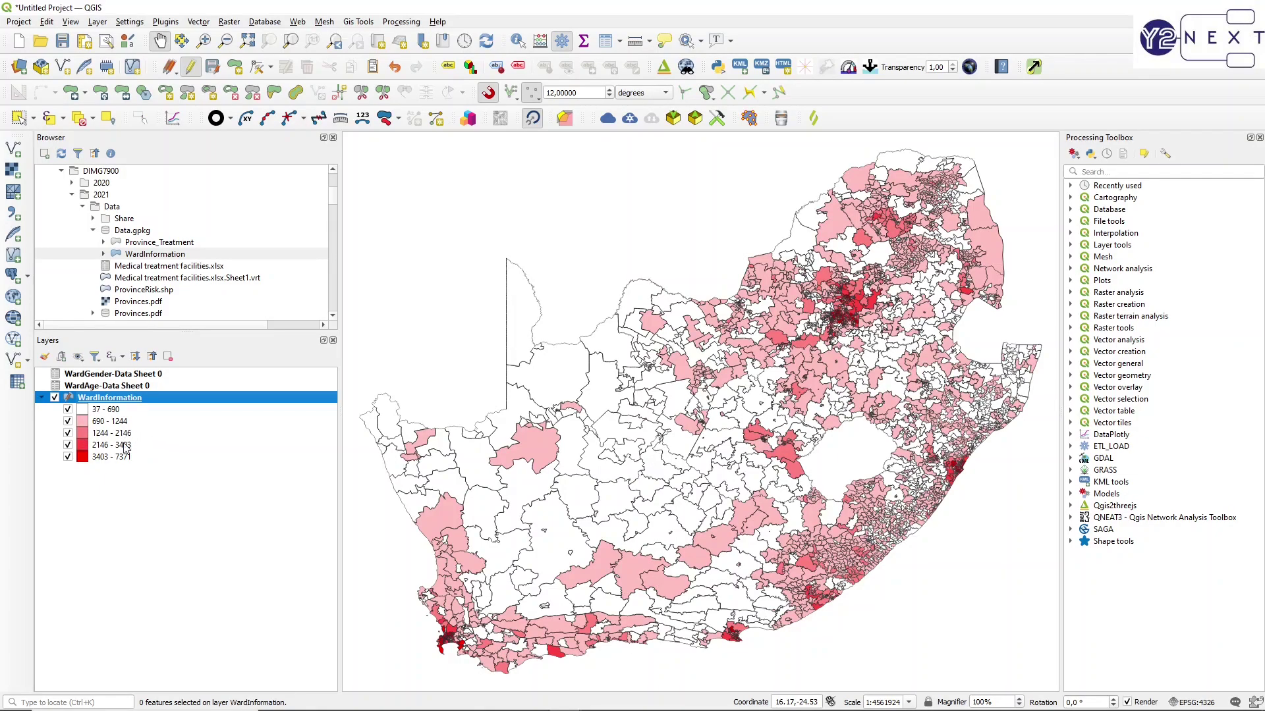
{"action": "key", "text": "alt+Tab"}
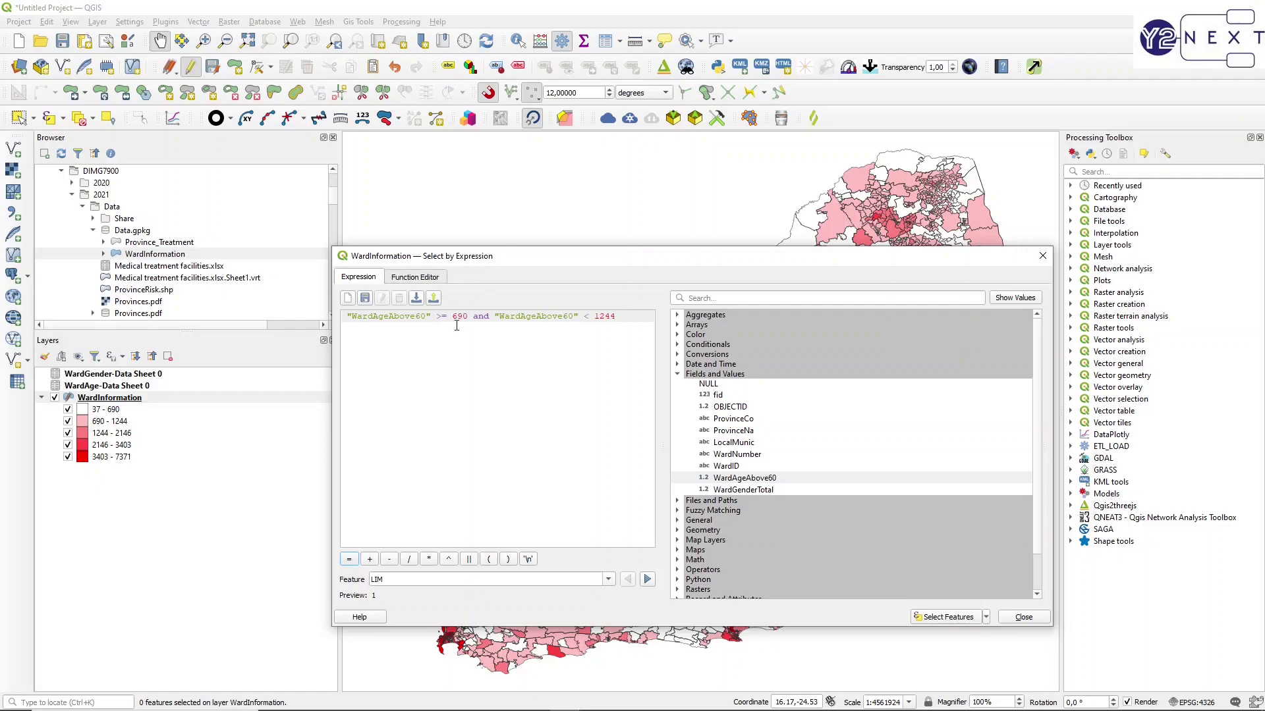
{"action": "left_click_drag", "start_coordinate": [452, 317], "coordinate": [469, 319]}
{"action": "type", "text": "1244"}
{"action": "double_click", "coordinate": [603, 316]}
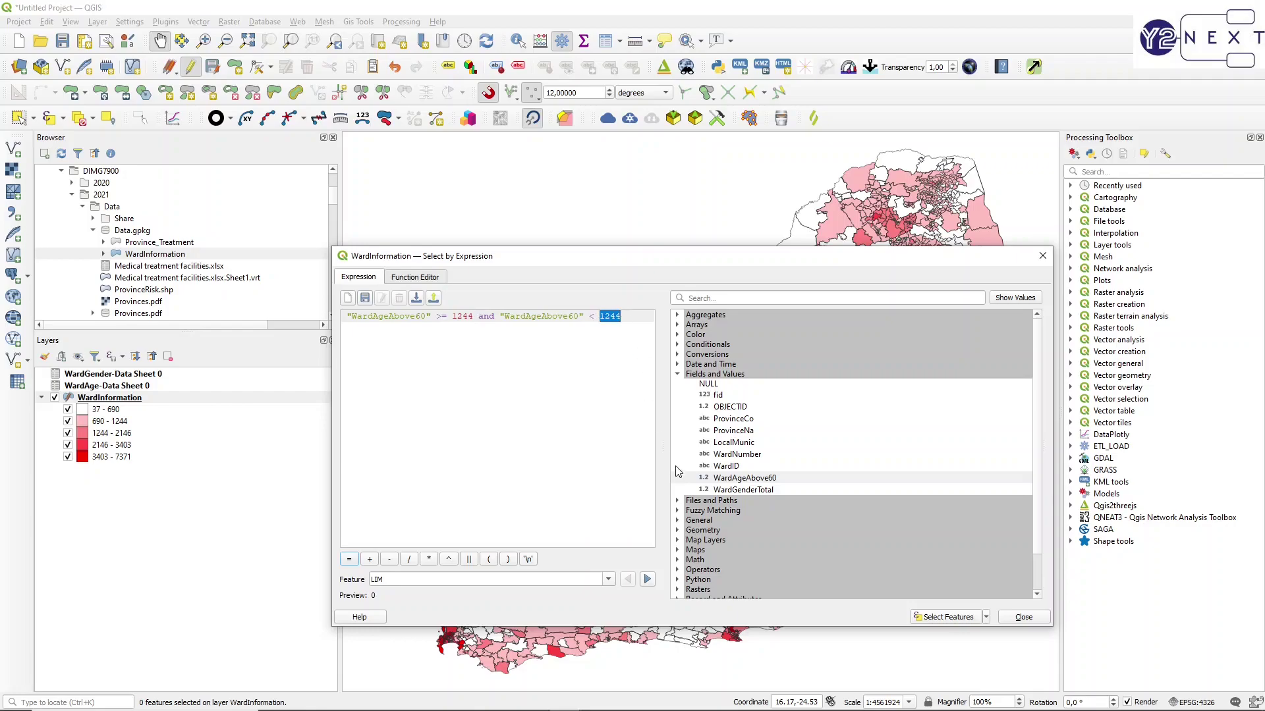
{"action": "type", "text": "2146"}
{"action": "left_click", "coordinate": [953, 619]}
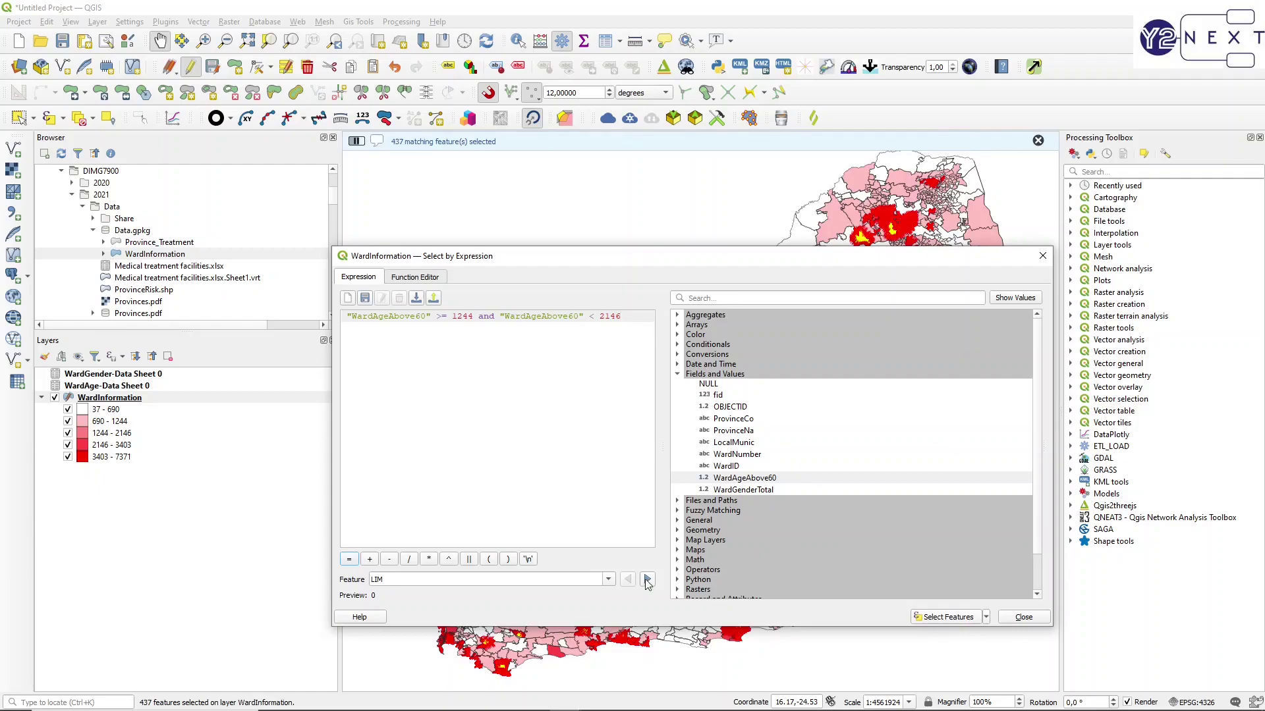
{"action": "left_click", "coordinate": [604, 348]}
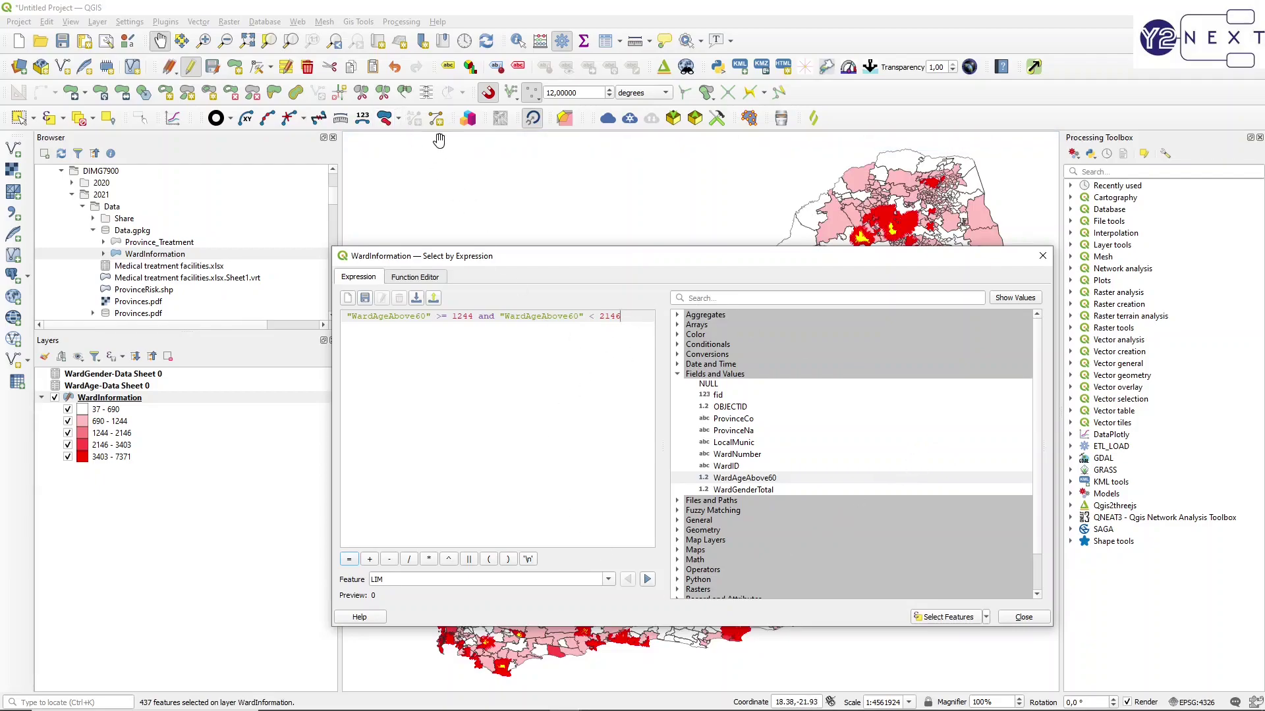
Step: In the attribute table, update the existing Age_Class field to 3 for the selected wards with the Field Calculator
{"action": "key", "text": "alt+Tab"}
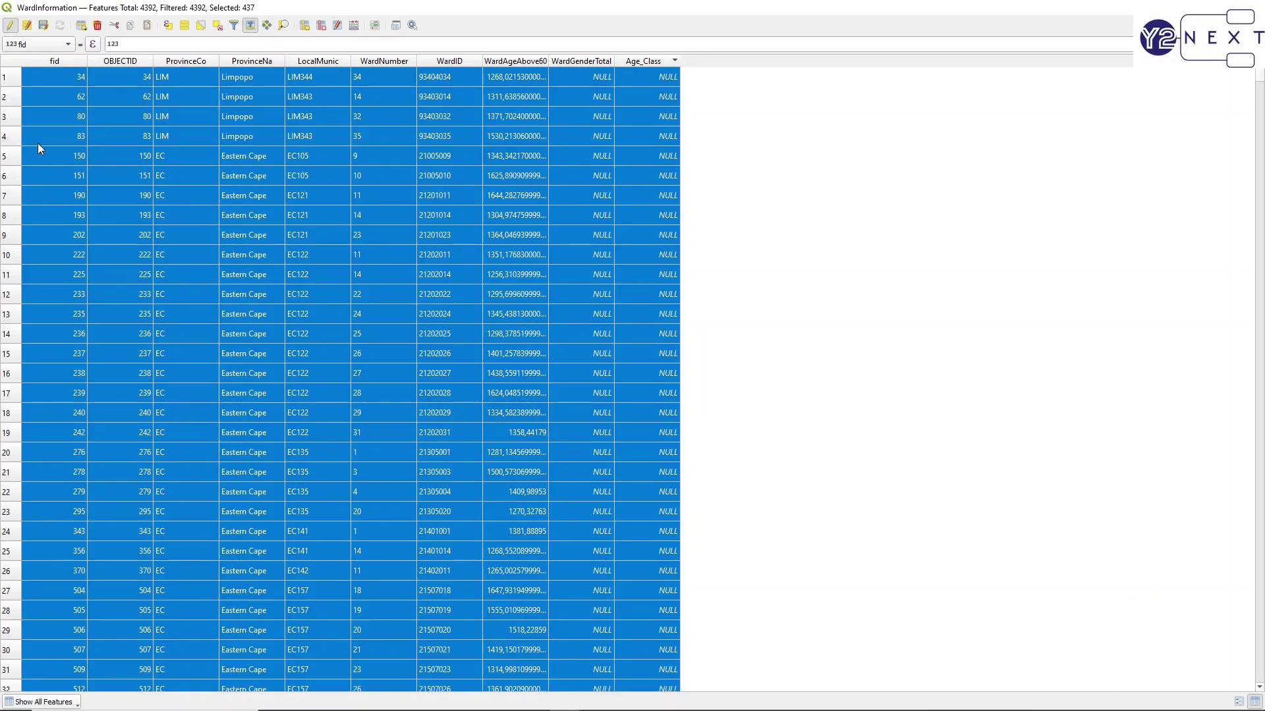
{"action": "left_click", "coordinate": [68, 45]}
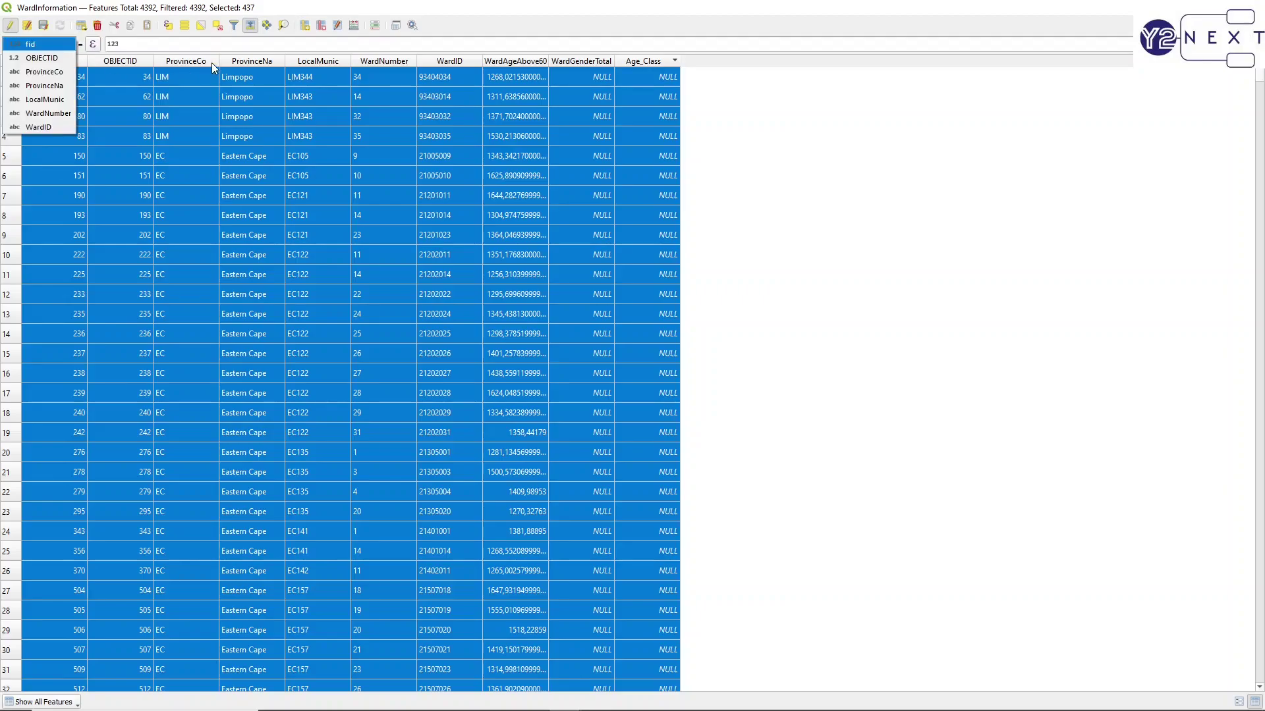
{"action": "left_click", "coordinate": [353, 26]}
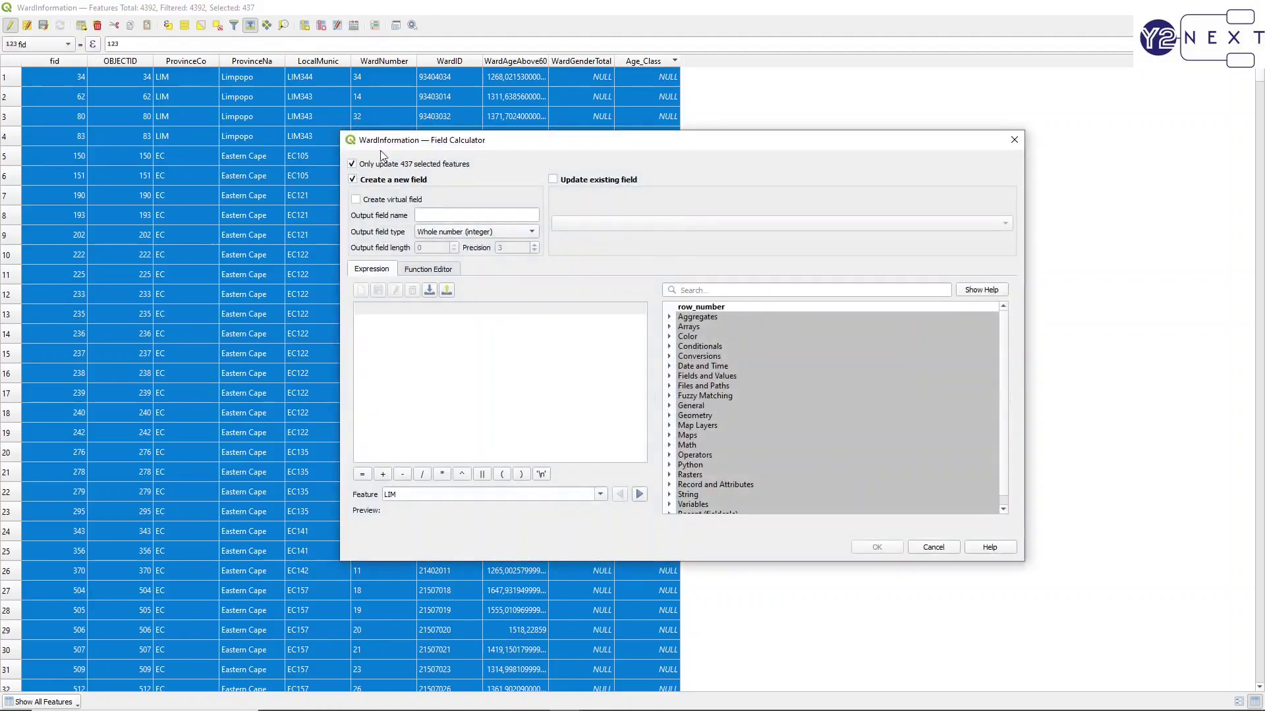
{"action": "left_click", "coordinate": [583, 184]}
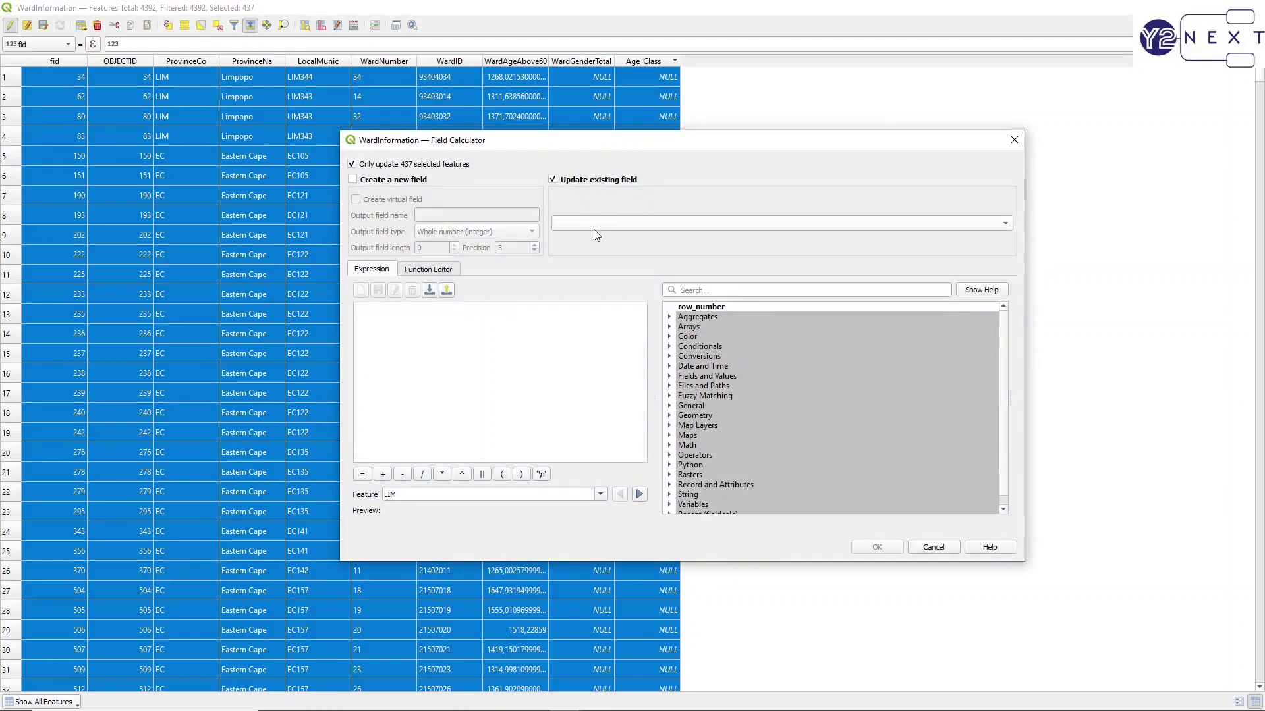
{"action": "left_click", "coordinate": [595, 227]}
{"action": "left_click", "coordinate": [592, 320]}
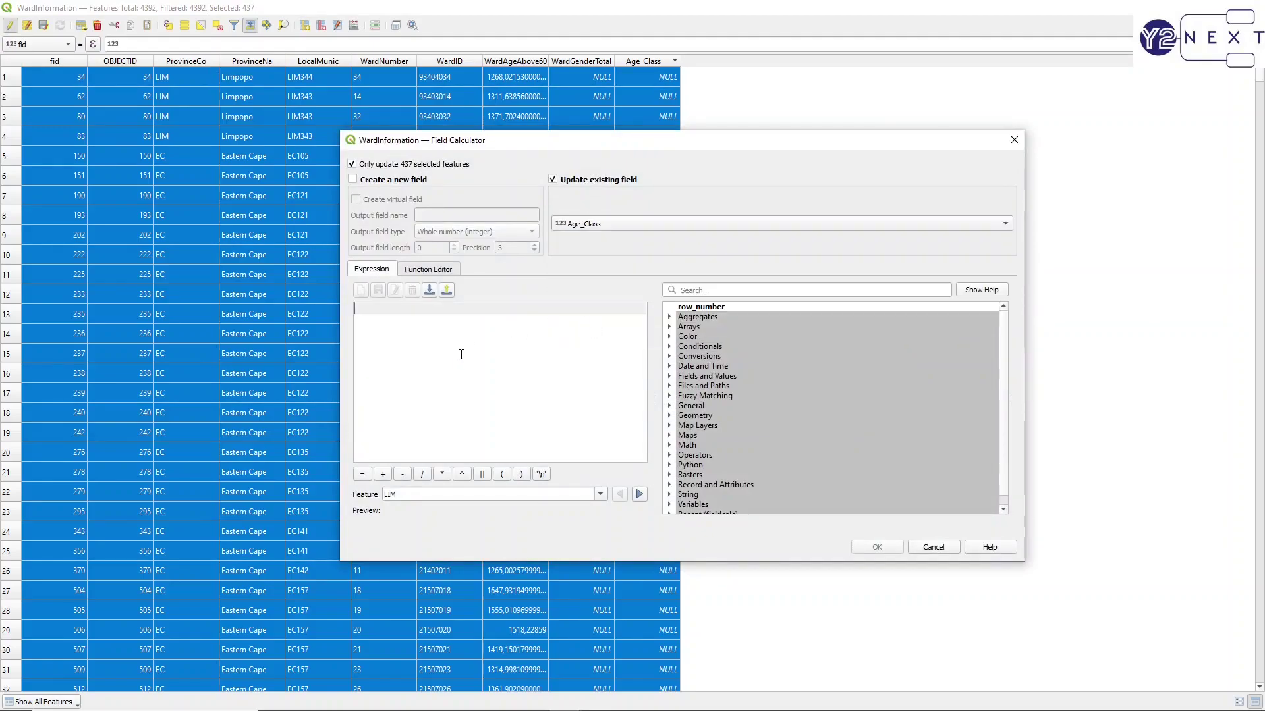
{"action": "type", "text": "3"}
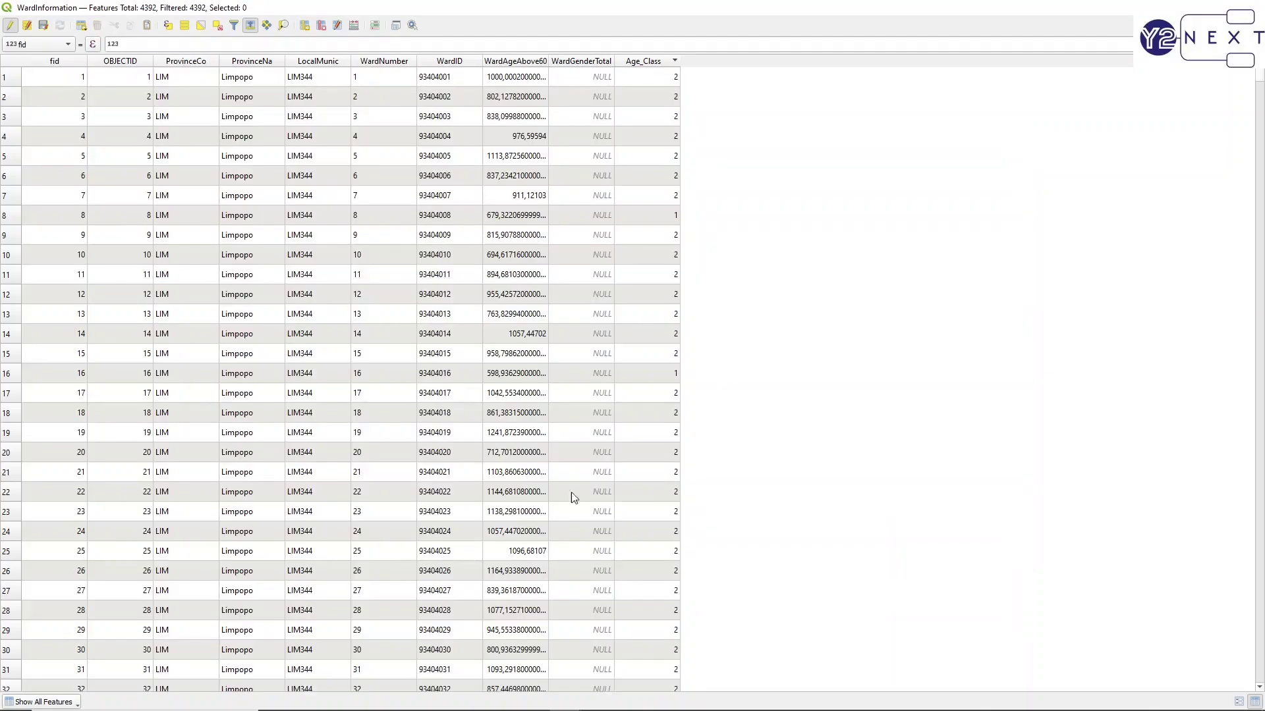
Step: Sort the attribute table by Age_Class in descending order again and check the newly assigned class values
{"action": "left_click", "coordinate": [638, 62]}
{"action": "left_click", "coordinate": [638, 64]}
{"action": "scroll", "coordinate": [675, 360], "scroll_direction": "down", "scroll_amount": 11}
{"action": "scroll", "coordinate": [675, 359], "scroll_direction": "down", "scroll_amount": 15}
{"action": "scroll", "coordinate": [666, 324], "scroll_direction": "up", "scroll_amount": 19}
{"action": "scroll", "coordinate": [662, 305], "scroll_direction": "up", "scroll_amount": 7}
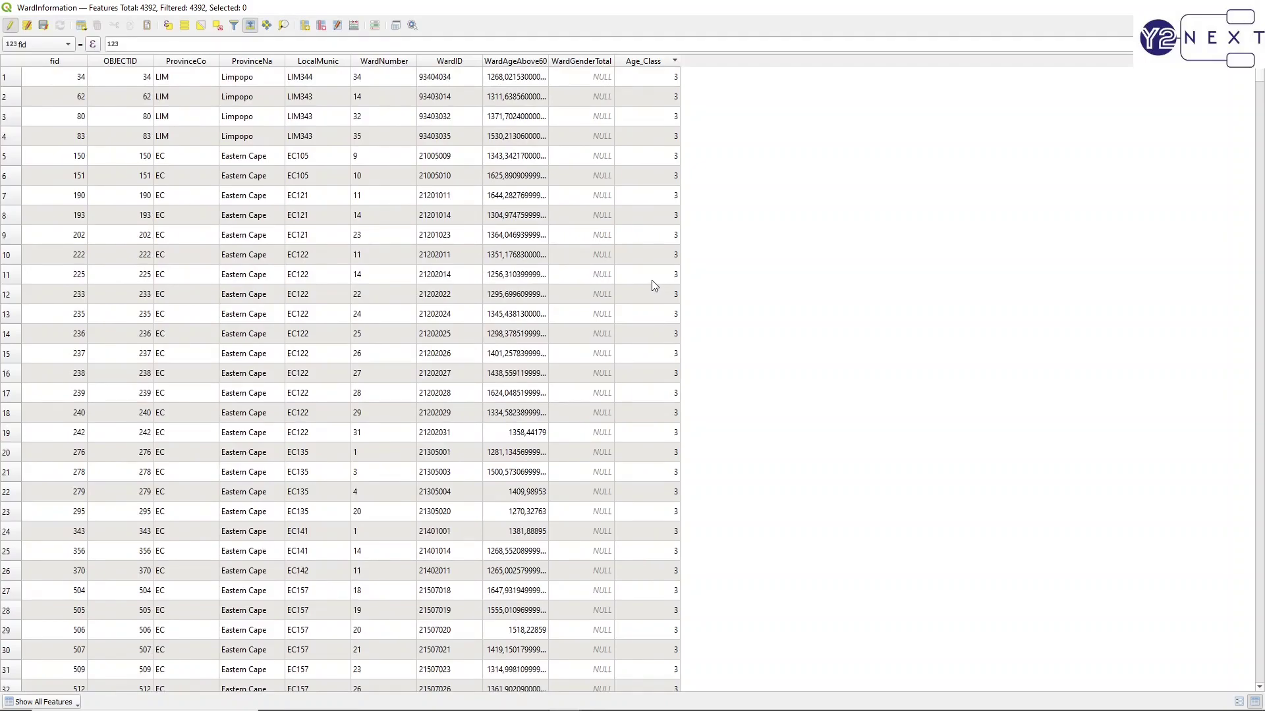
Step: Change the selection expression to "WardAgeAbove60" >= 2146 and "WardAgeAbove60" < 3403 and select the matching wards
{"action": "key", "text": "alt+Tab"}
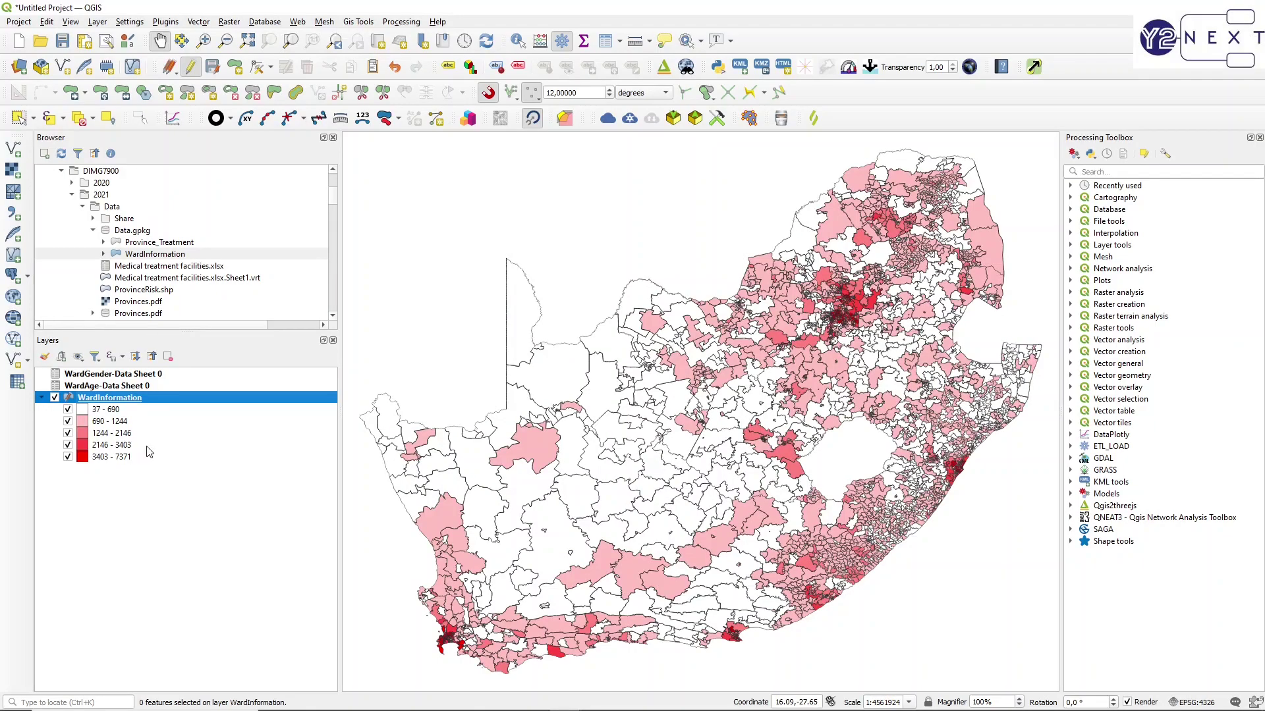
{"action": "key", "text": "alt+Tab"}
{"action": "key", "text": "alt+Tab"}
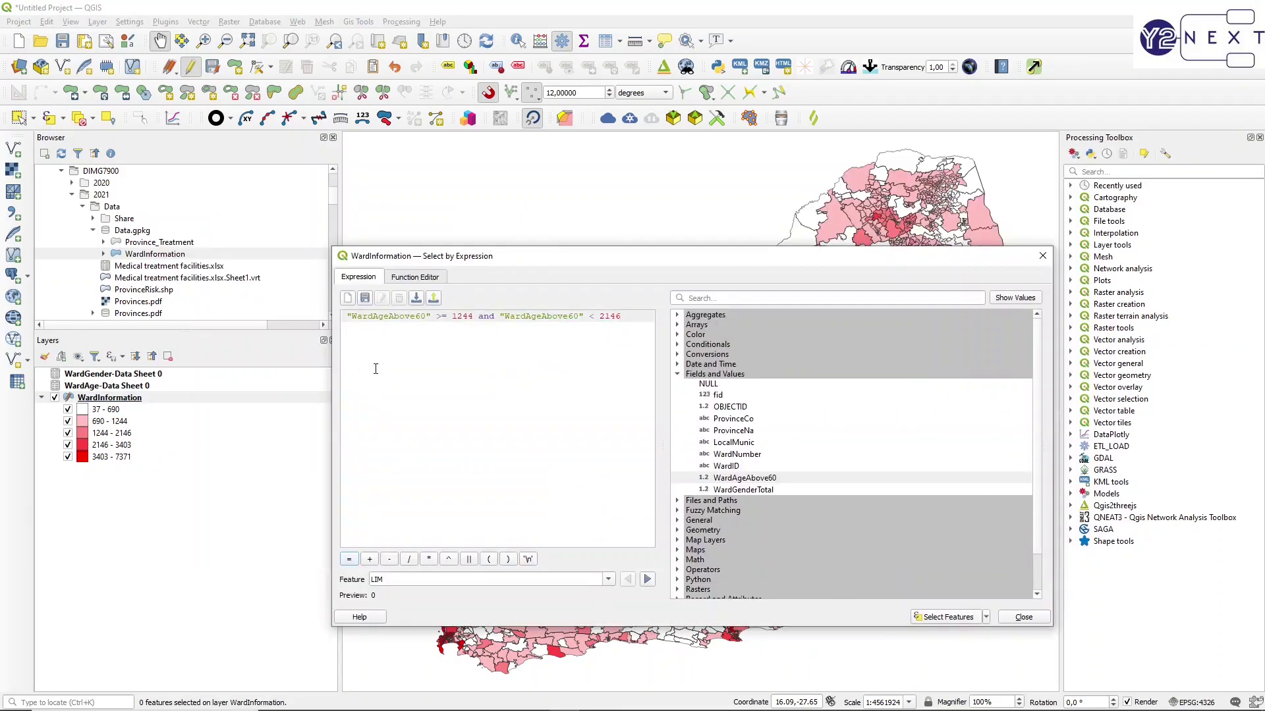
{"action": "left_click", "coordinate": [454, 316]}
{"action": "left_click_drag", "start_coordinate": [454, 316], "coordinate": [473, 316]}
{"action": "type", "text": "2146"}
{"action": "left_click_drag", "start_coordinate": [599, 317], "coordinate": [621, 317]}
{"action": "type", "text": "3403"}
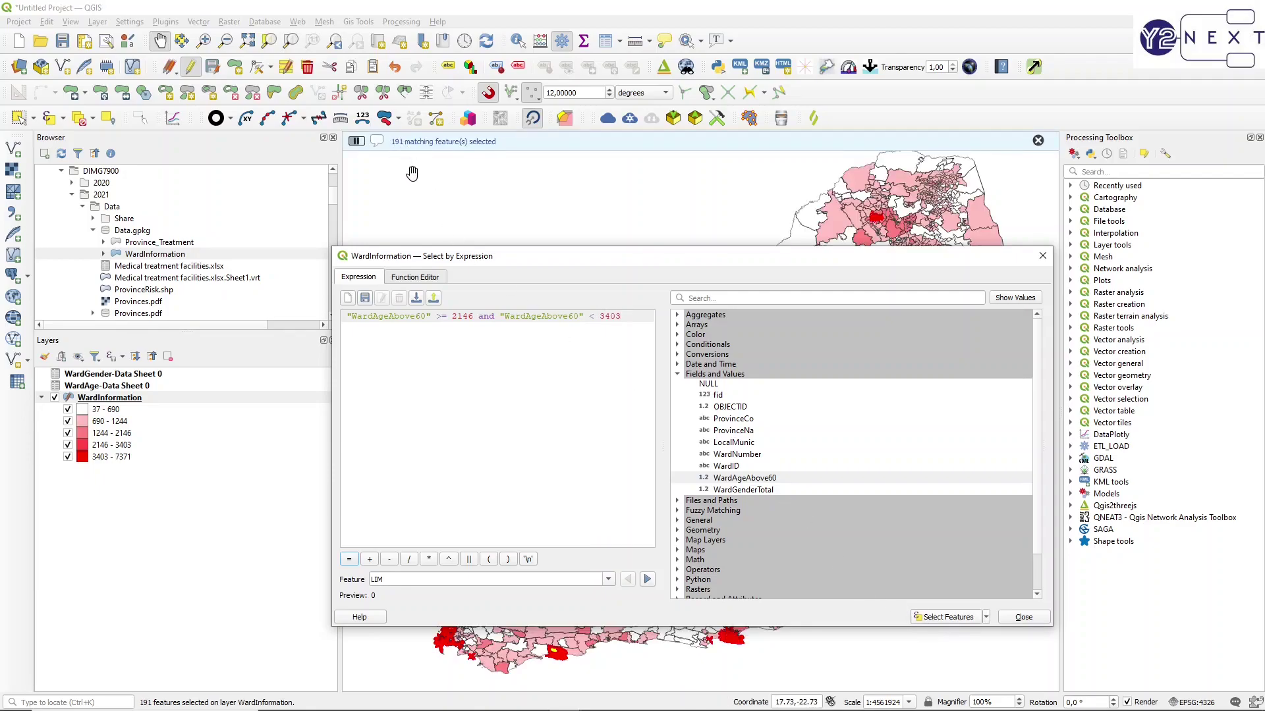
Step: Return to the attribute table and update the existing Age_Class field for the selected wards with the Field Calculator
{"action": "key", "text": "alt+Tab"}
{"action": "key", "text": "Tab"}
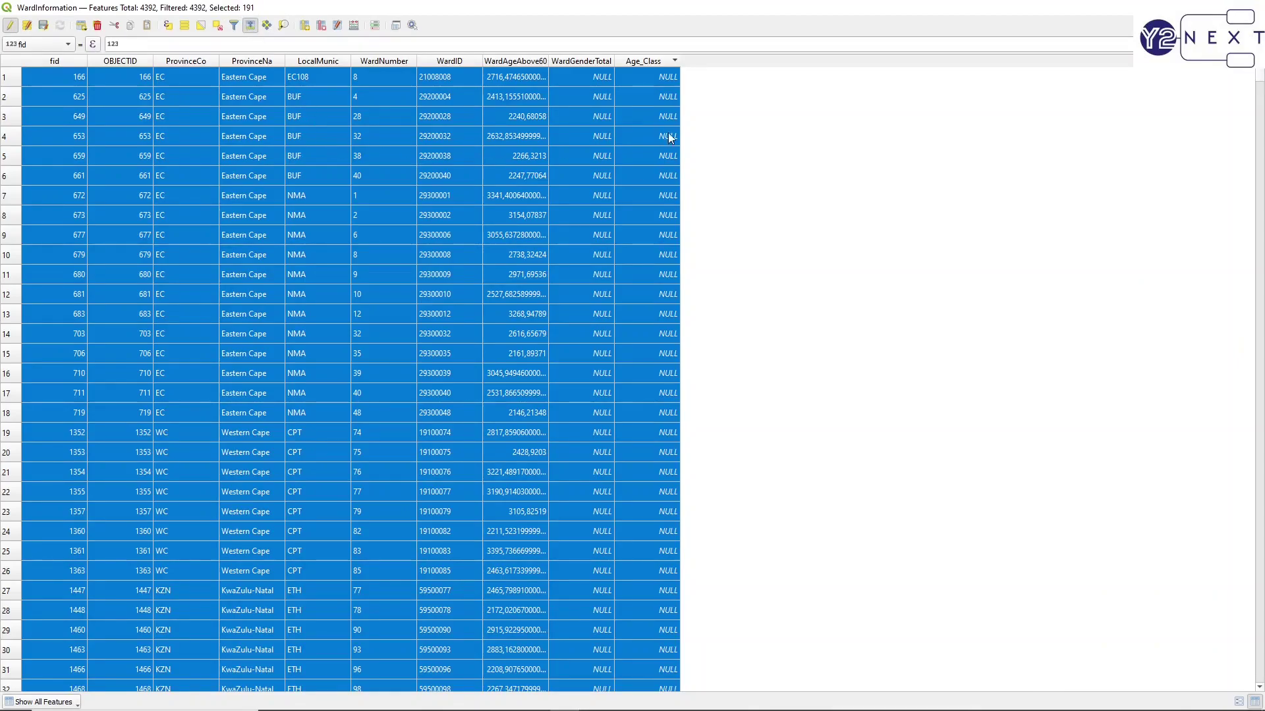
{"action": "left_click", "coordinate": [354, 26]}
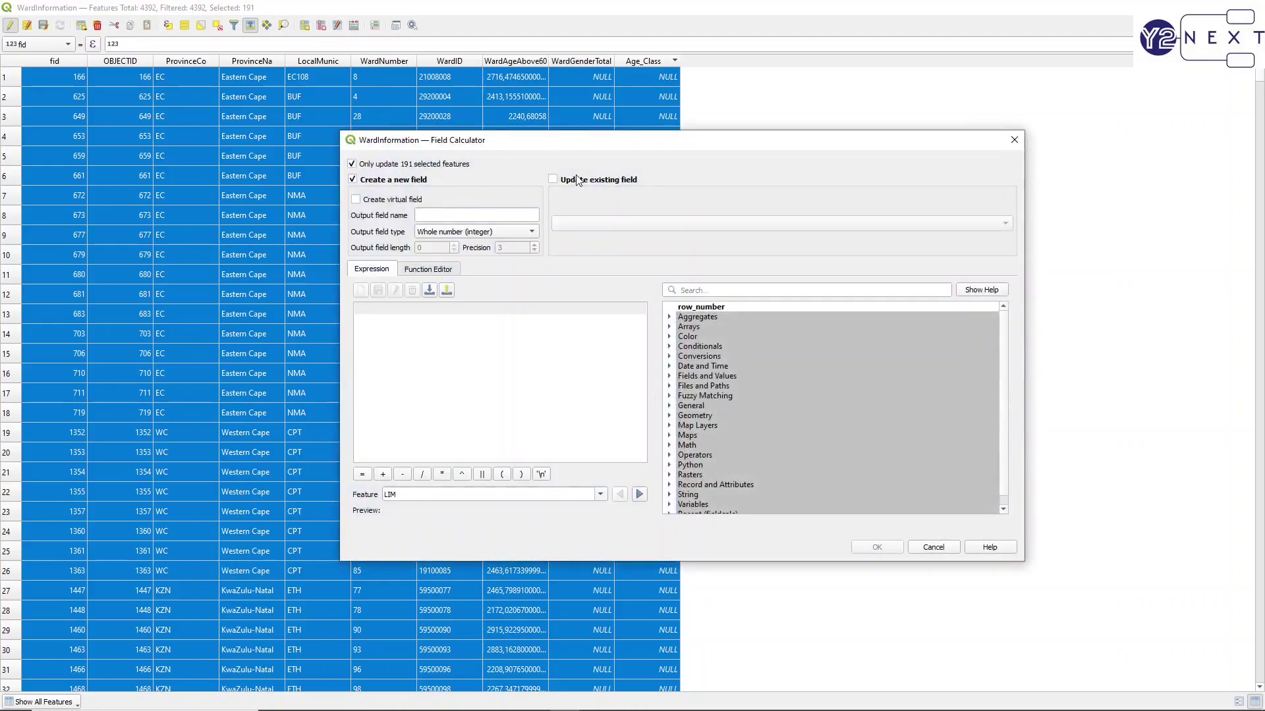
{"action": "left_click", "coordinate": [582, 183]}
{"action": "left_click", "coordinate": [580, 223]}
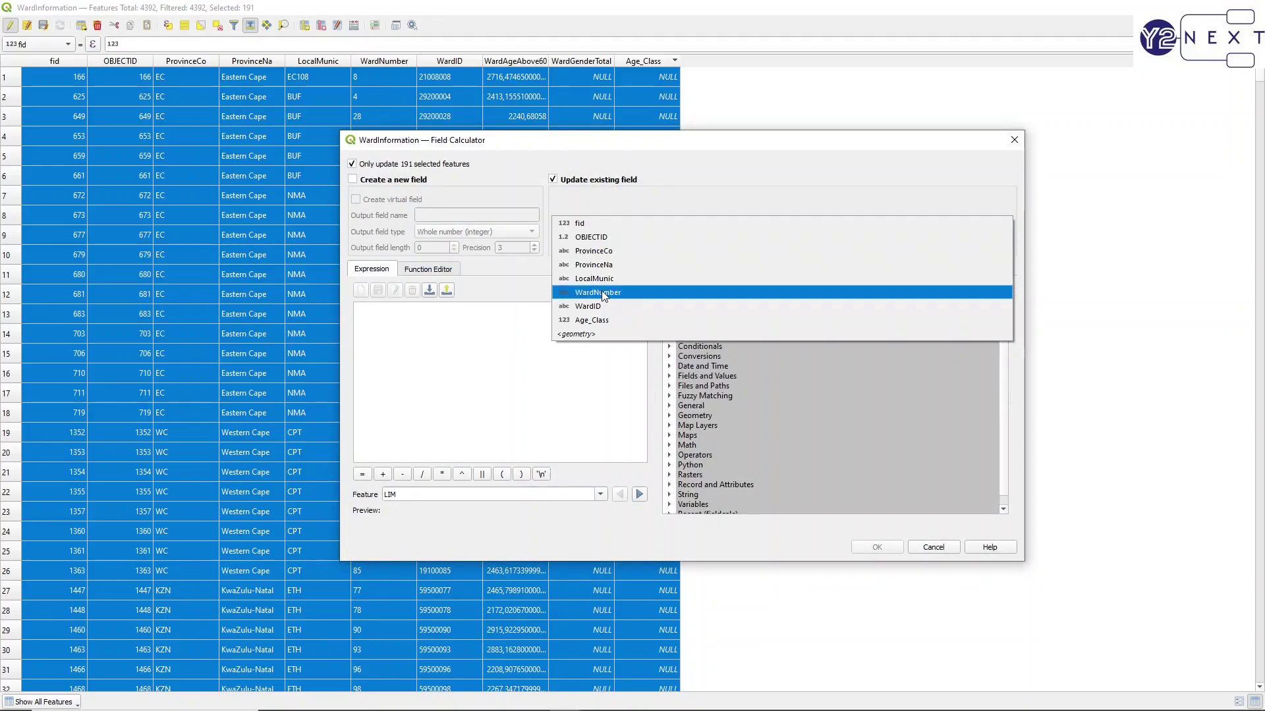
{"action": "left_click", "coordinate": [591, 320]}
{"action": "left_click", "coordinate": [488, 355]}
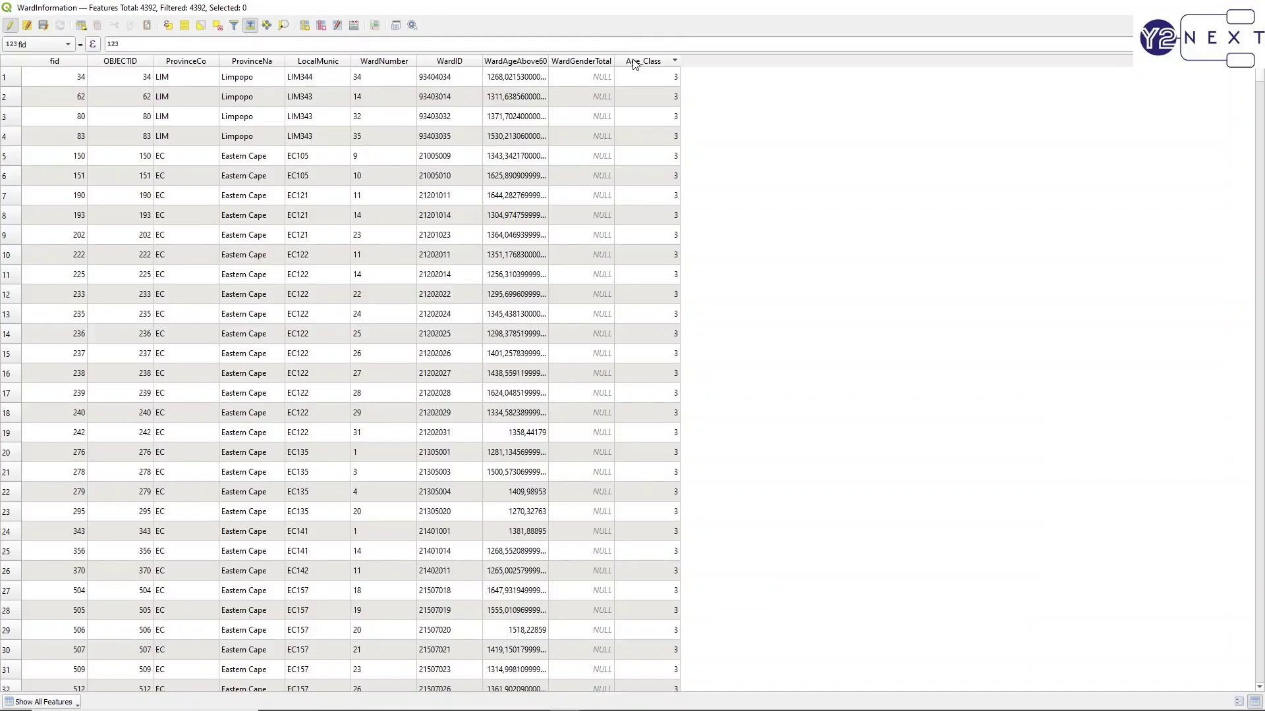
Step: Sort the attribute table by Age_Class in descending order and check the highest class range in the map legend
{"action": "left_click", "coordinate": [636, 65]}
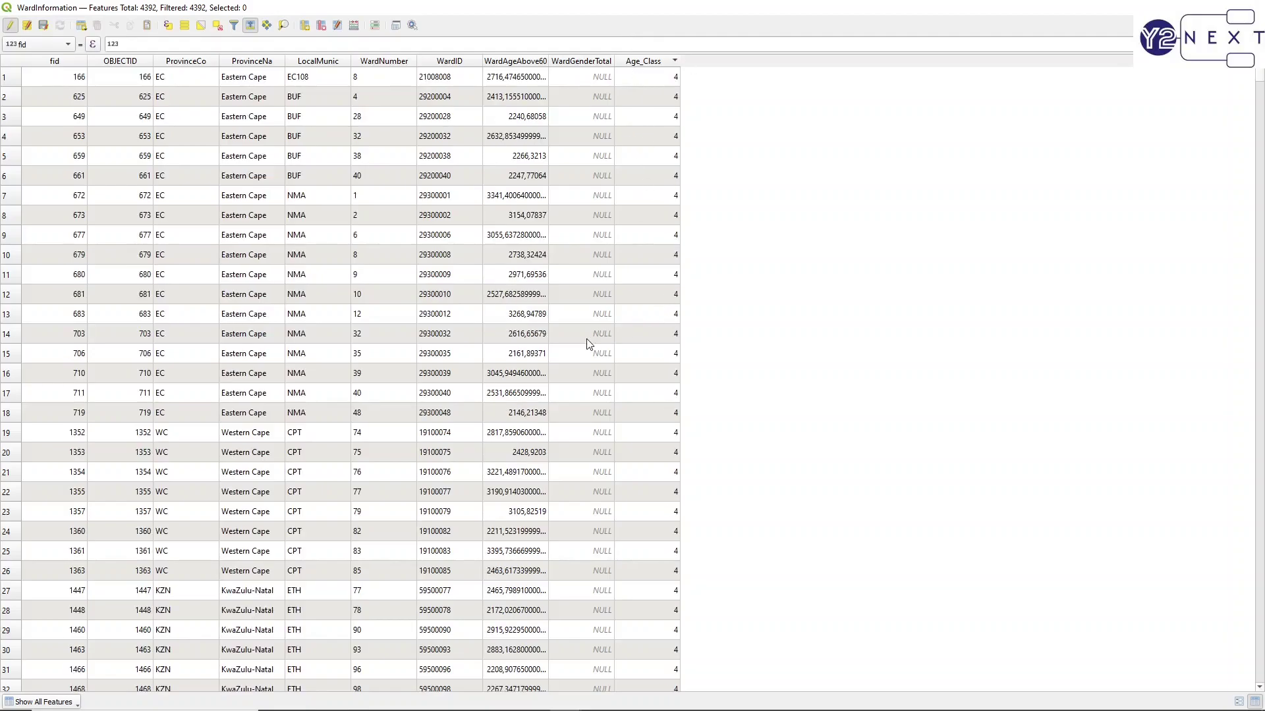
{"action": "key", "text": "alt+Tab"}
{"action": "key", "text": "alt+Tab"}
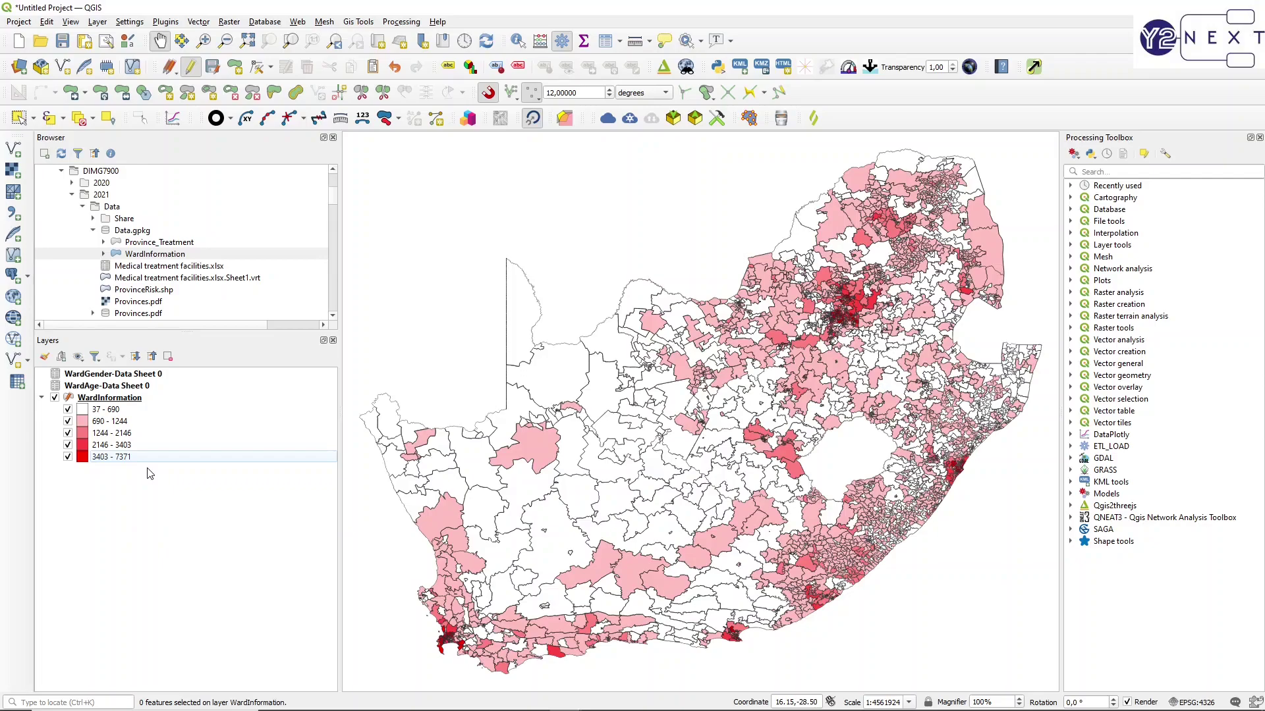
Step: Change the selection expression to "WardAgeAbove60" >= 3403 and "WardAgeAbove60" < 7371 and select the matching wards
{"action": "key", "text": "alt+Tab"}
{"action": "key", "text": "Tab"}
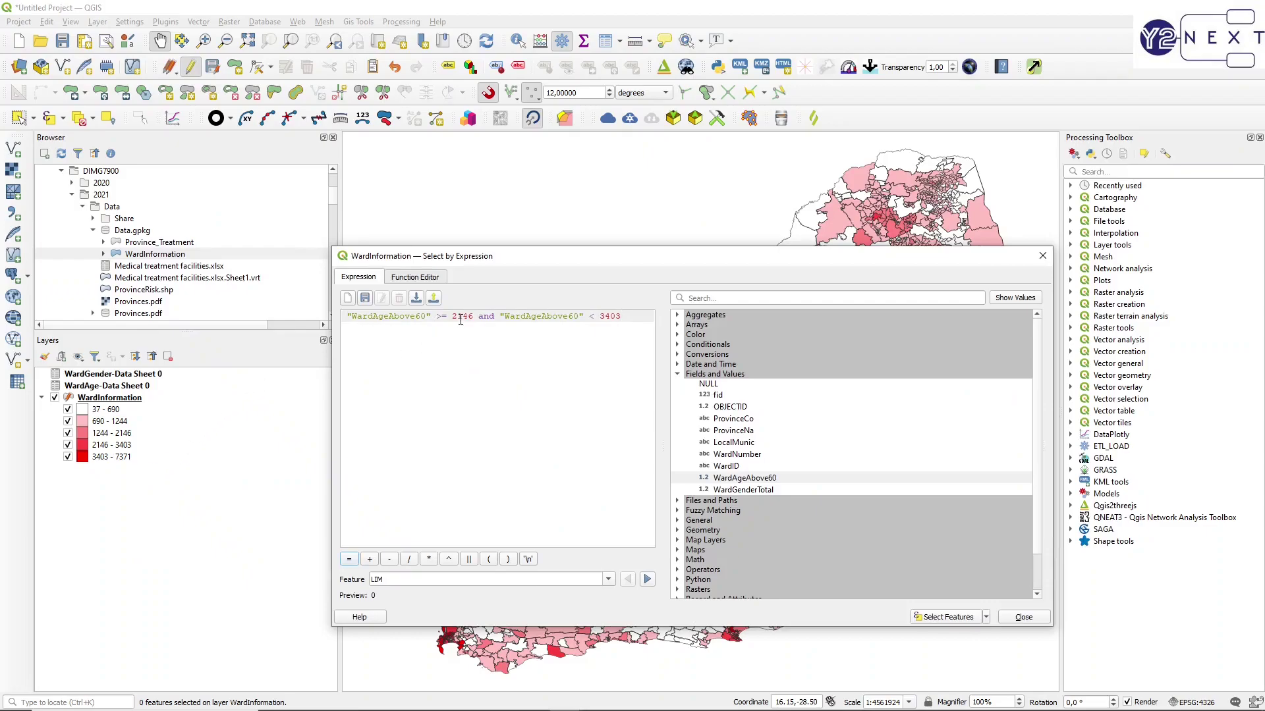
{"action": "left_click_drag", "start_coordinate": [453, 316], "coordinate": [474, 316]}
{"action": "type", "text": "3403"}
{"action": "double_click", "coordinate": [601, 316]}
{"action": "type", "text": "7371"}
{"action": "left_click", "coordinate": [941, 617]}
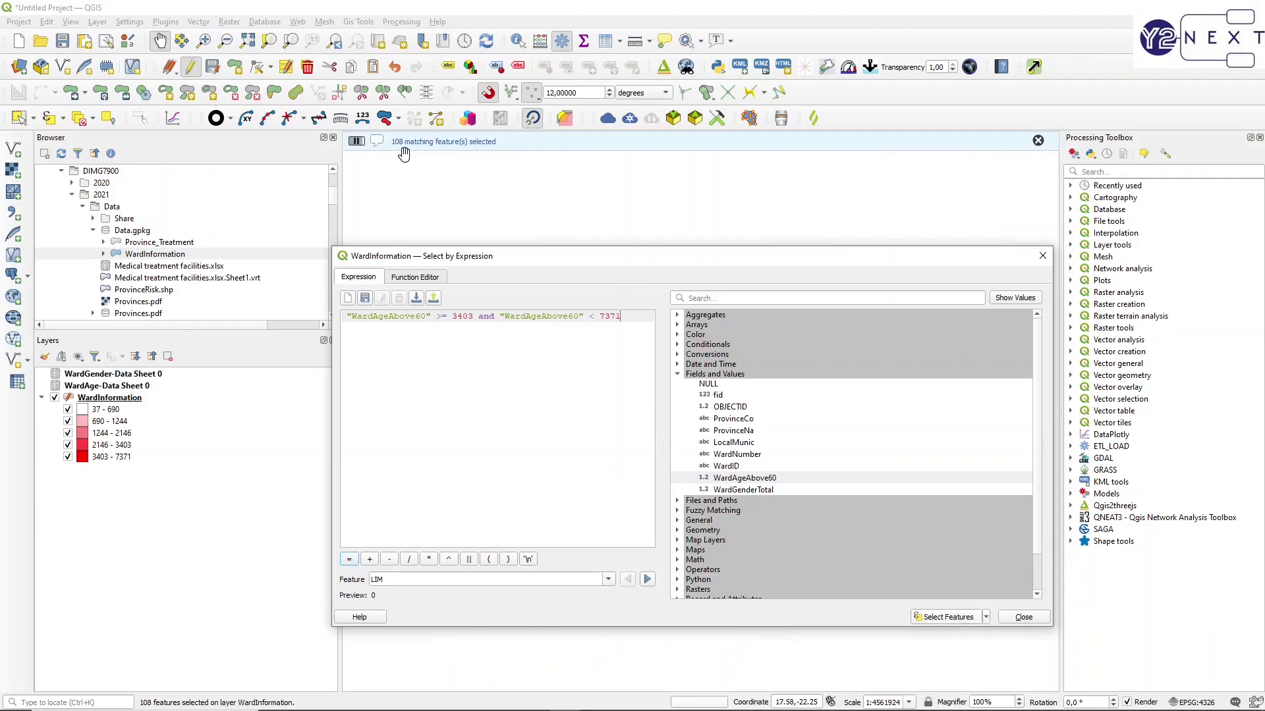
Step: In the attribute table, update the existing Age_Class field to 5 for the selected wards with the Field Calculator
{"action": "key", "text": "alt+Tab"}
{"action": "key", "text": "alt+Tab"}
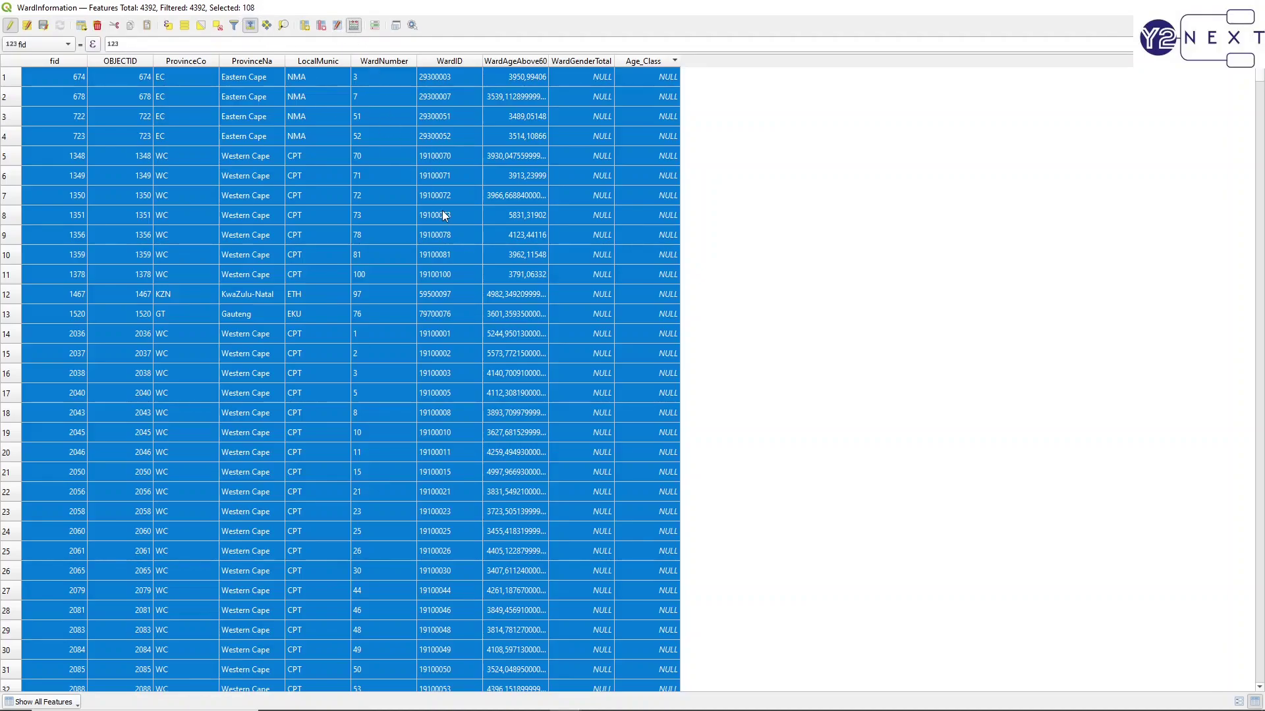
{"action": "key", "text": "ctrl+i"}
{"action": "left_click", "coordinate": [572, 179]}
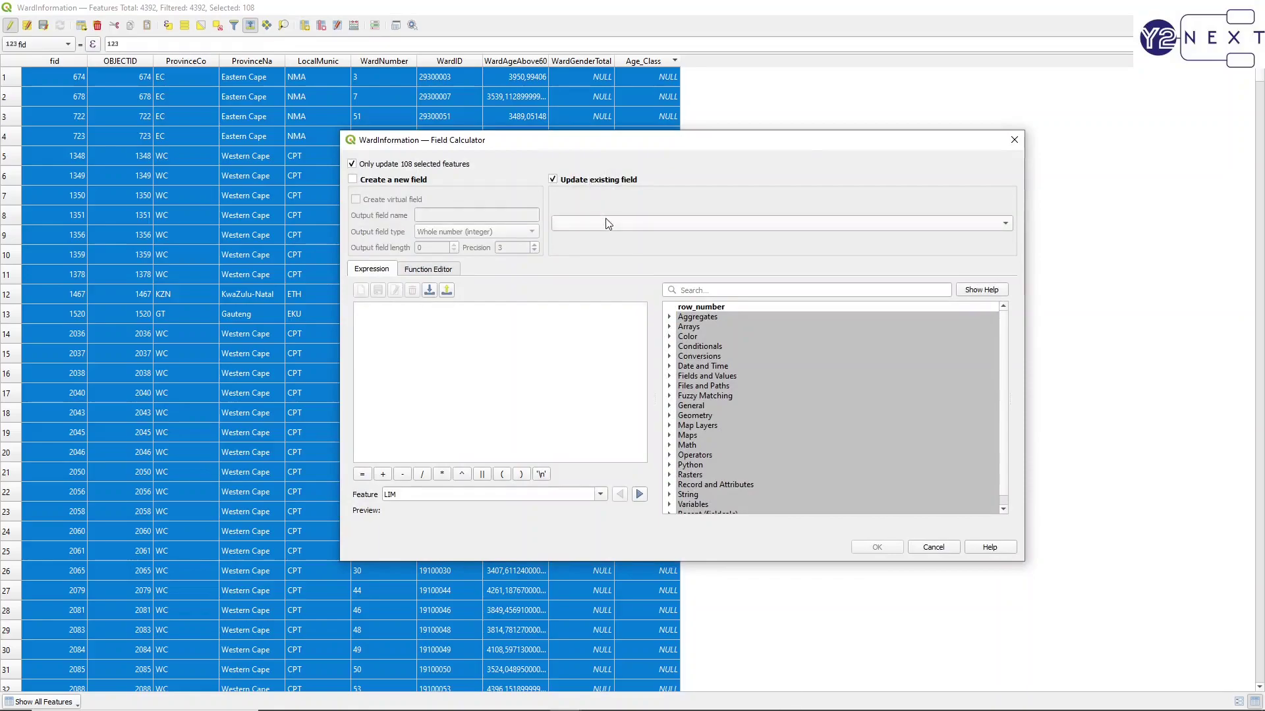
{"action": "left_click", "coordinate": [607, 223]}
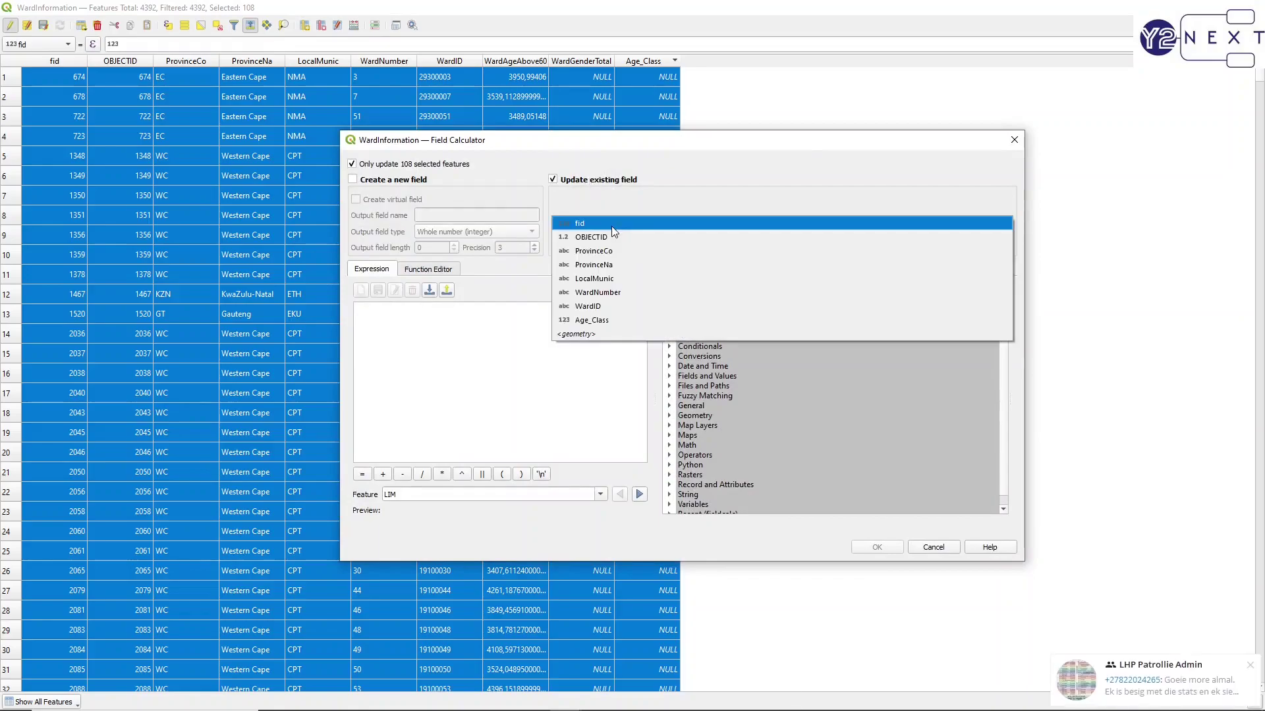
{"action": "left_click", "coordinate": [595, 320]}
{"action": "left_click", "coordinate": [448, 390]}
{"action": "type", "text": "5"}
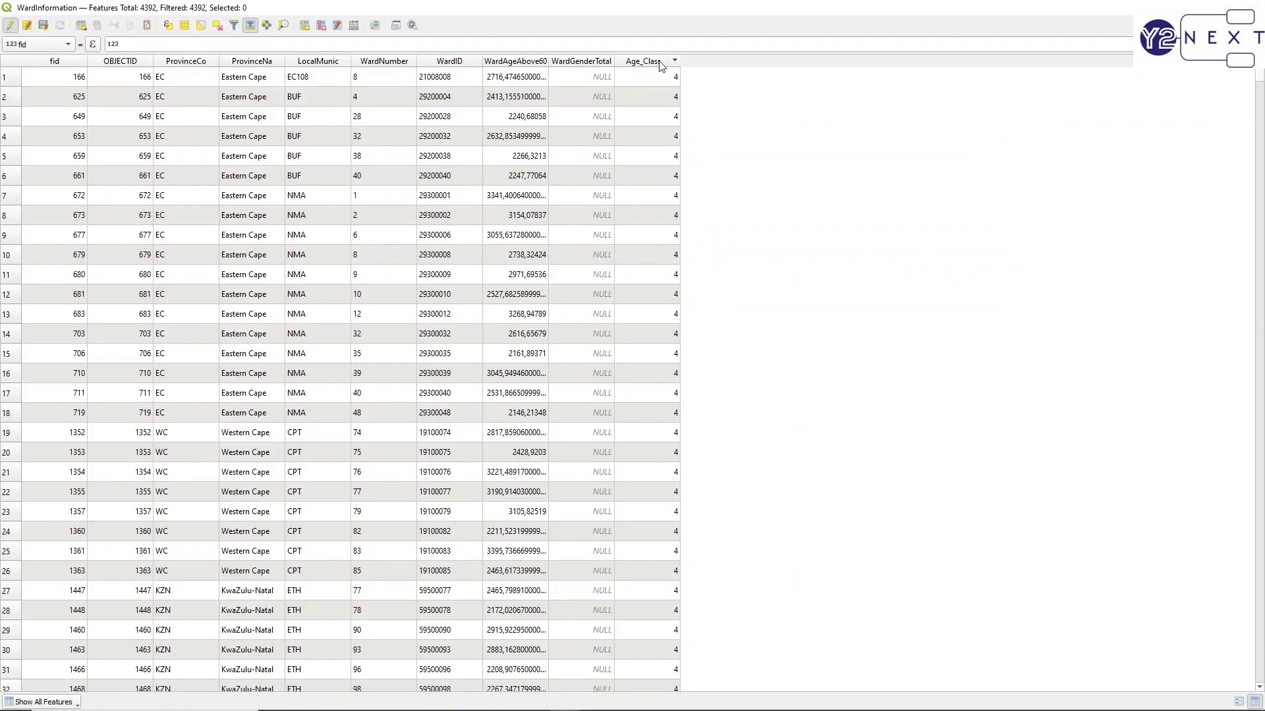
Step: Sort the attribute table by Age_Class in descending, then ascending order to check the assigned values and look for unclassified wards
{"action": "left_click", "coordinate": [658, 62]}
{"action": "left_click", "coordinate": [658, 62]}
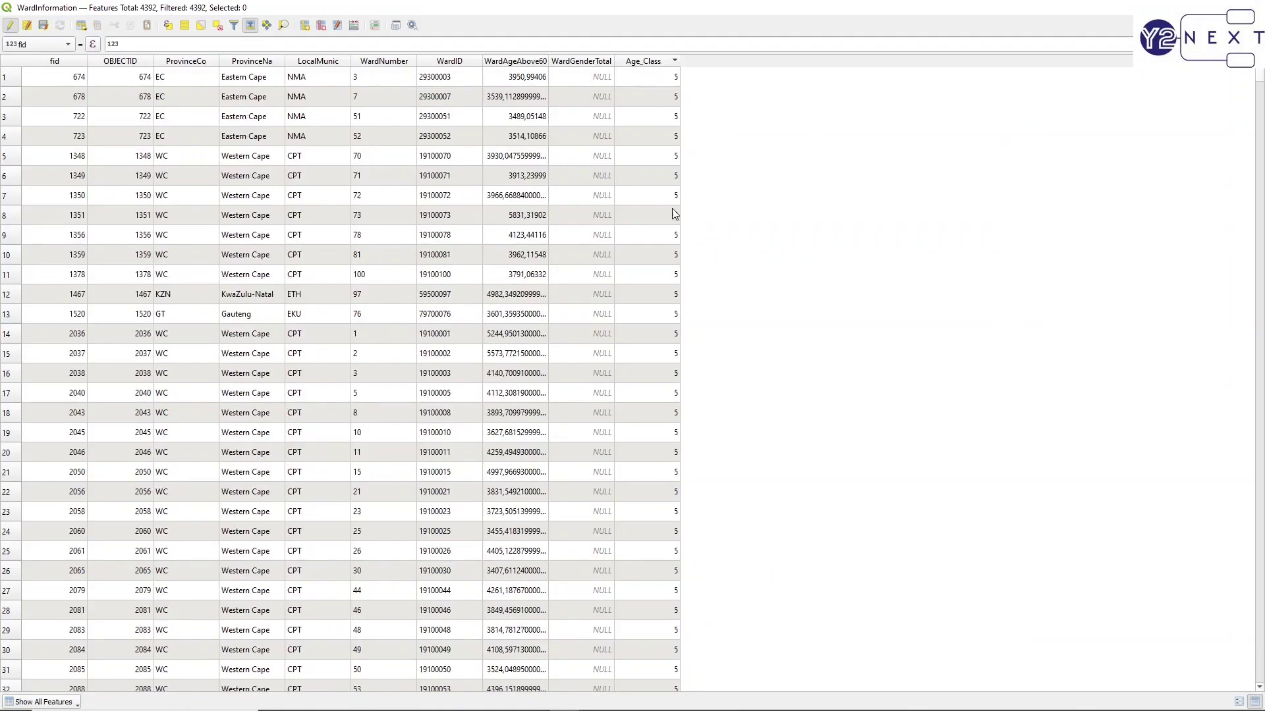
{"action": "left_click", "coordinate": [656, 64]}
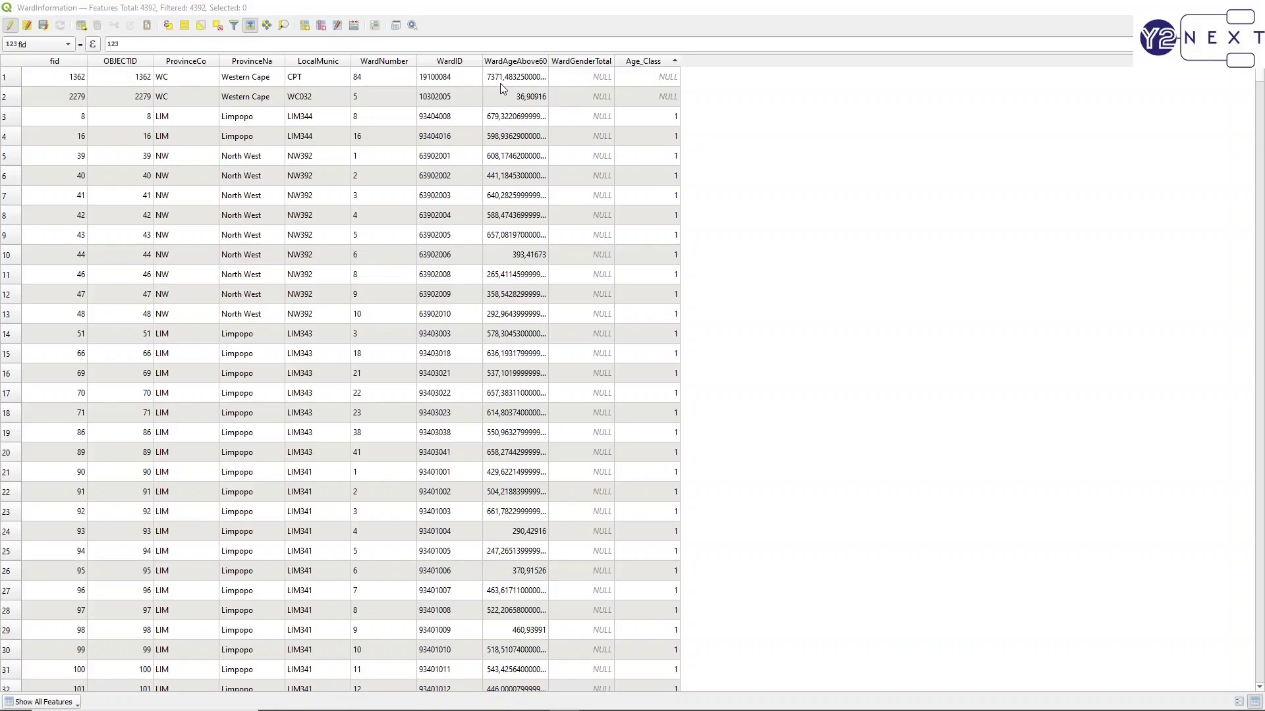
Step: Compare the unclassified wards with the legend's class ranges and set Age_Class to 5 for the ward with fid 1362
{"action": "key", "text": "alt+Tab"}
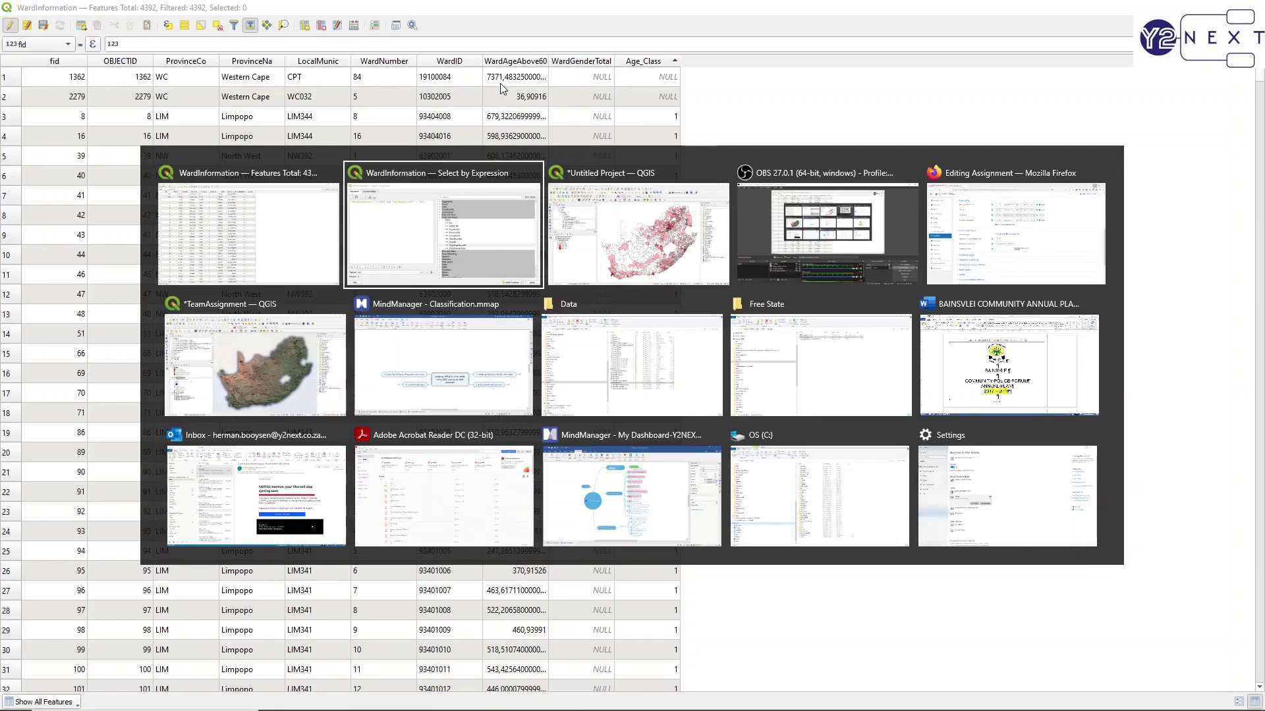
{"action": "key", "text": "alt+Tab"}
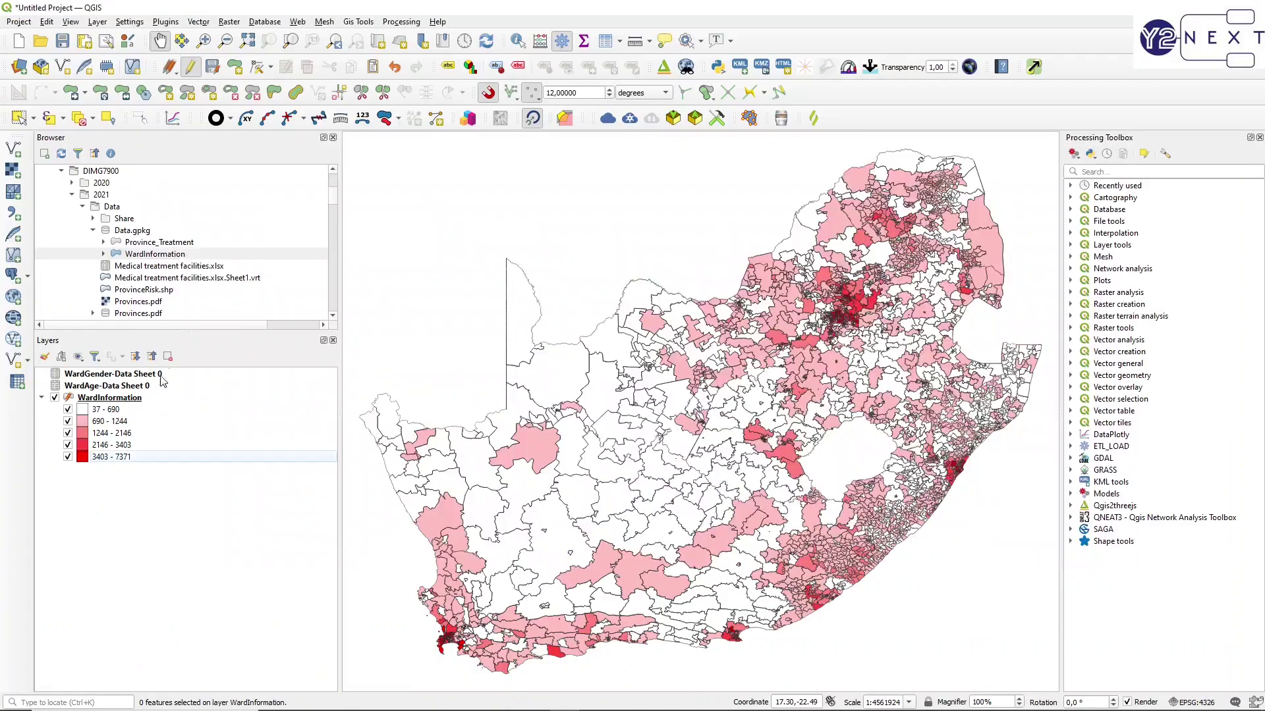
{"action": "key", "text": "alt+Tab"}
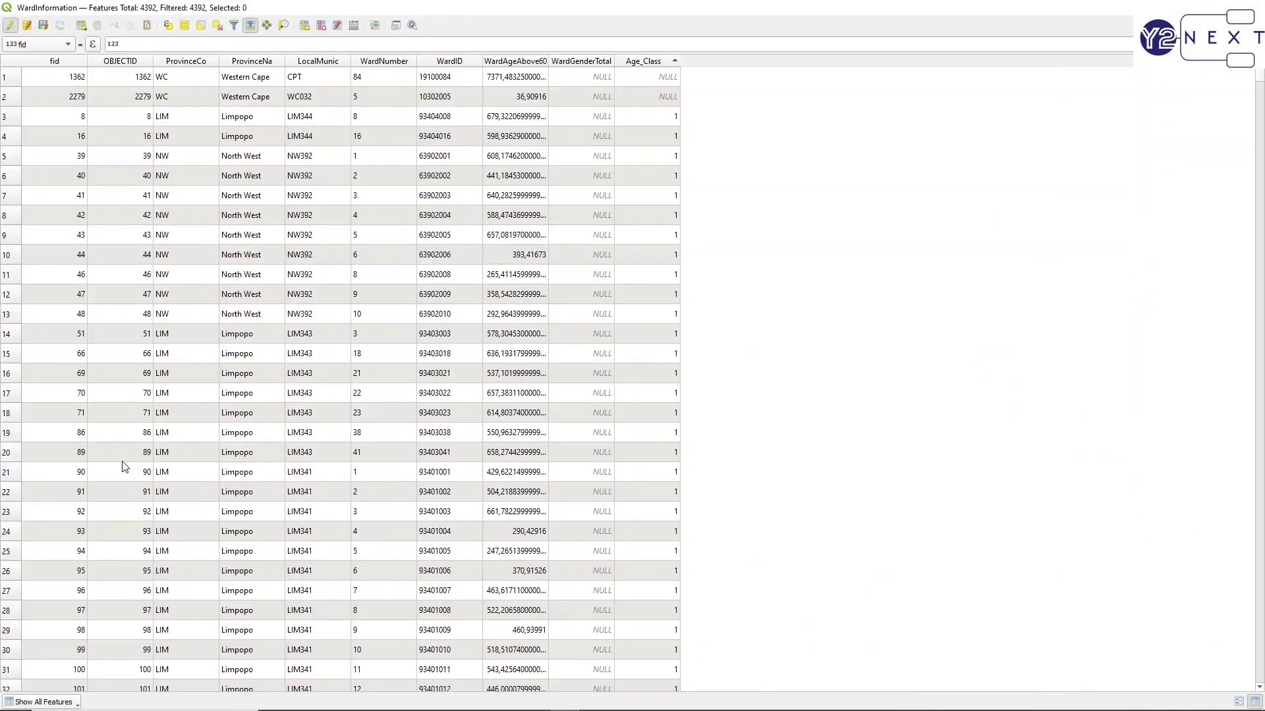
{"action": "key", "text": "alt+Tab"}
{"action": "key", "text": "alt+Tab"}
{"action": "double_click", "coordinate": [634, 80]}
{"action": "type", "text": "5"}
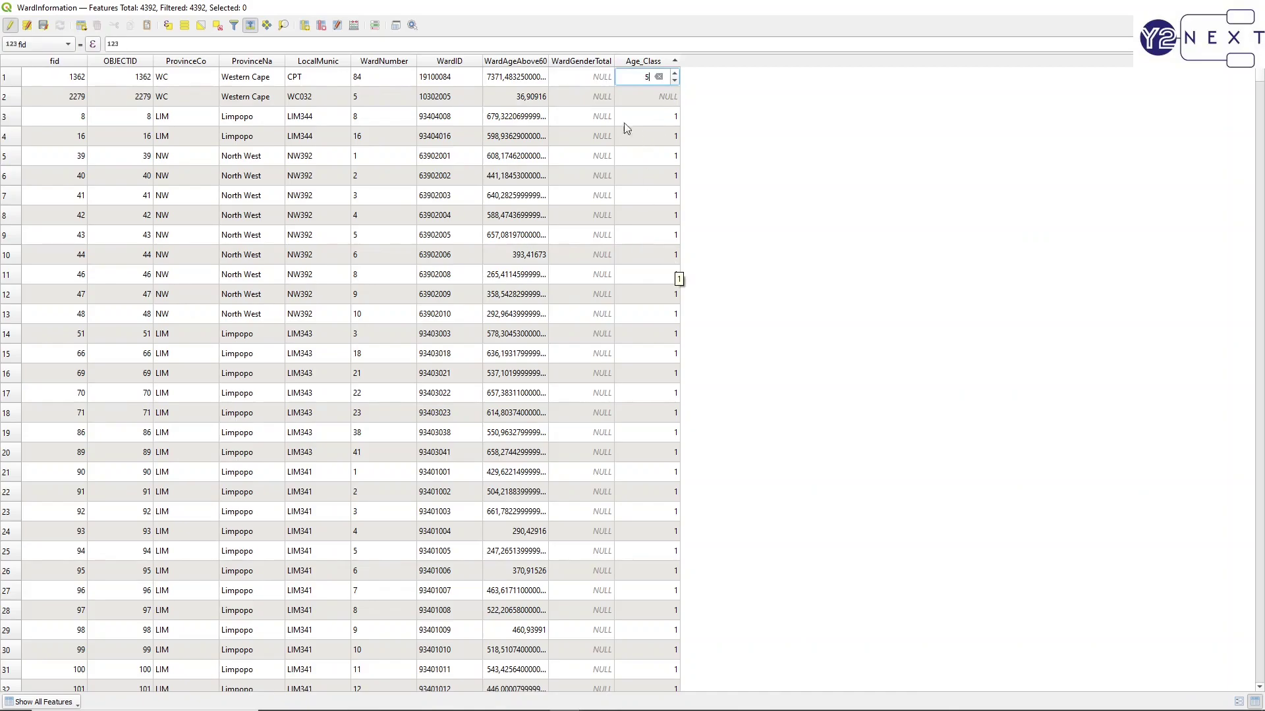
Step: Check the lowest class range in the legend and set Age_Class to 1 for the ward with fid 2279
{"action": "key", "text": "alt+Tab"}
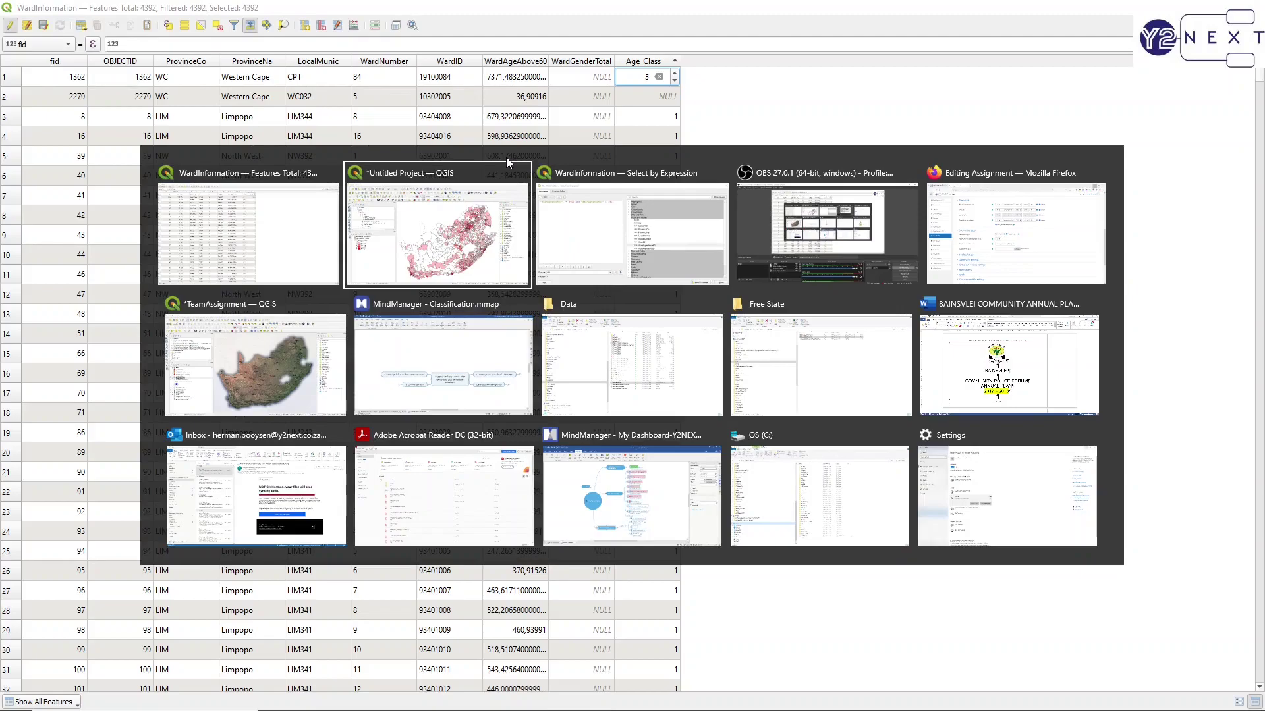
{"action": "key", "text": "Escape"}
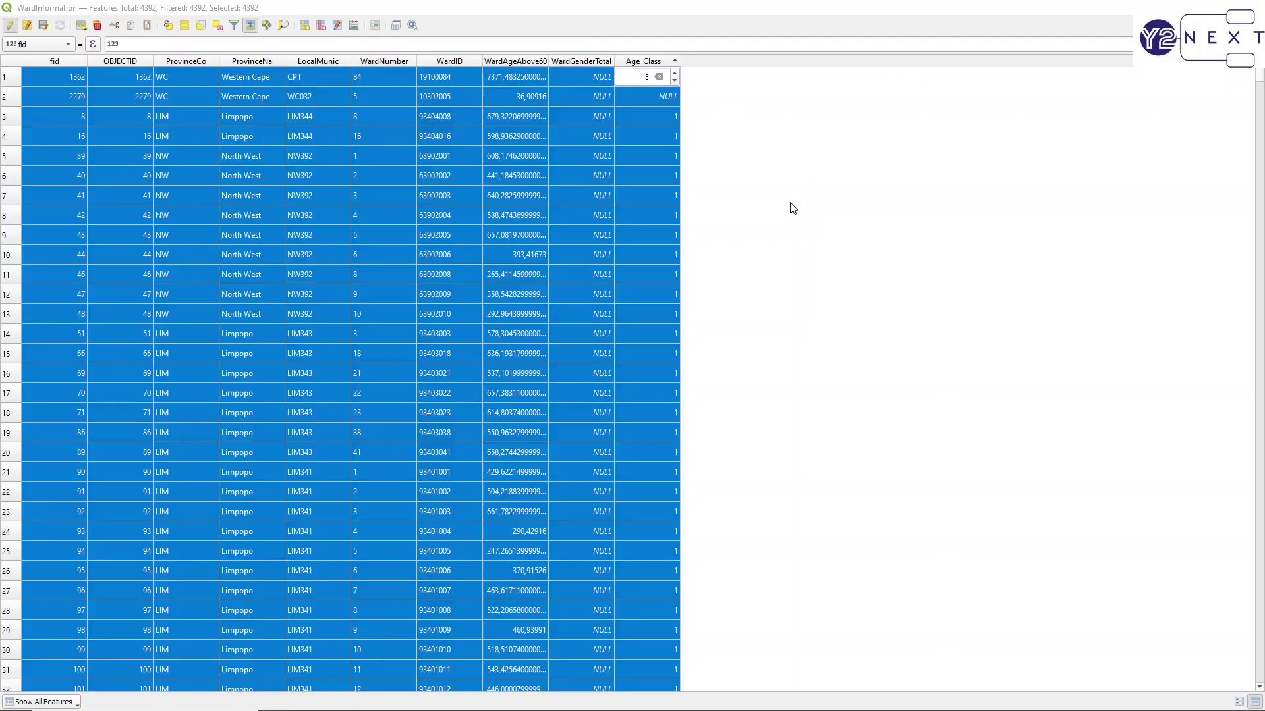
{"action": "key", "text": "alt+Tab"}
{"action": "key", "text": "alt+Tab"}
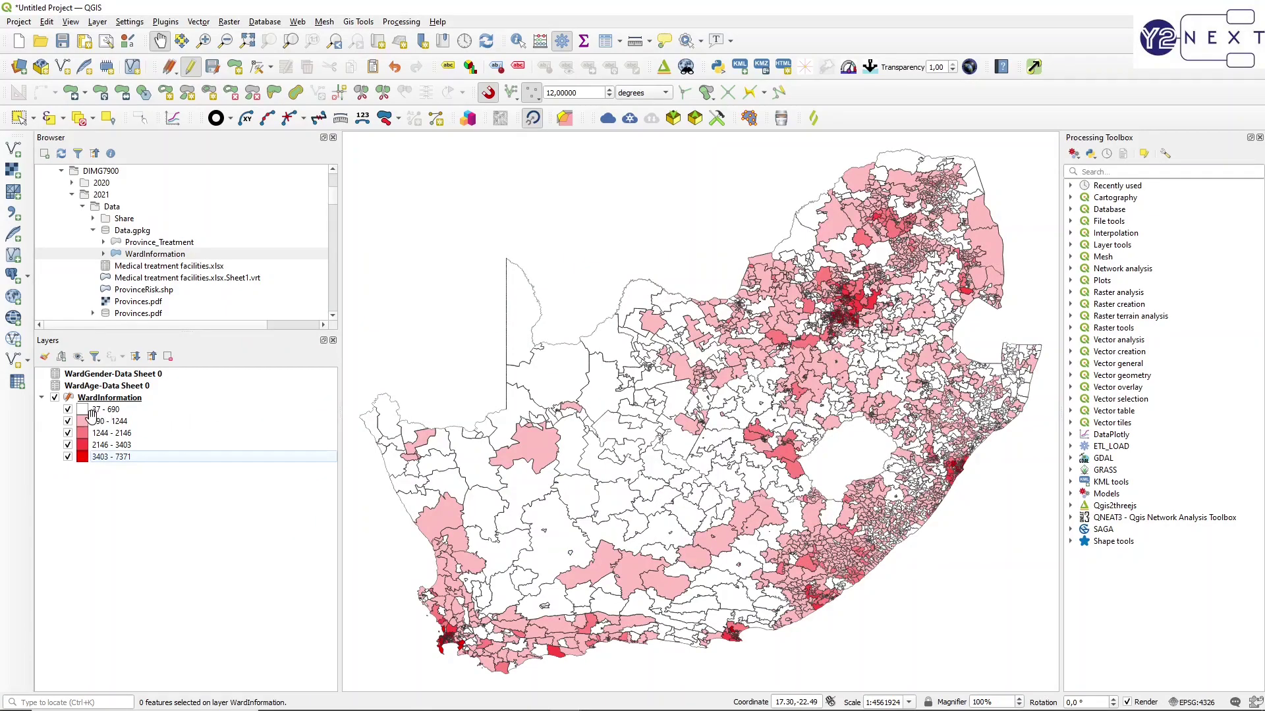
{"action": "key", "text": "alt+Tab"}
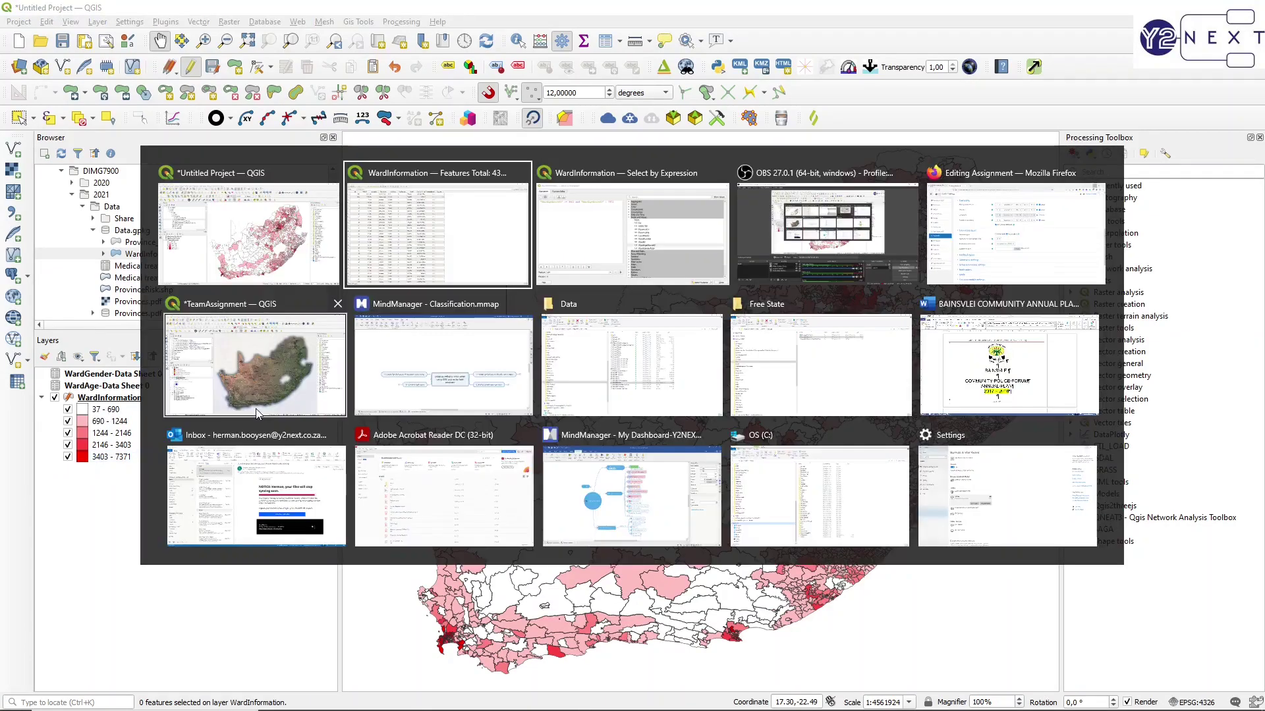
{"action": "double_click", "coordinate": [662, 96]}
{"action": "type", "text": "1"}
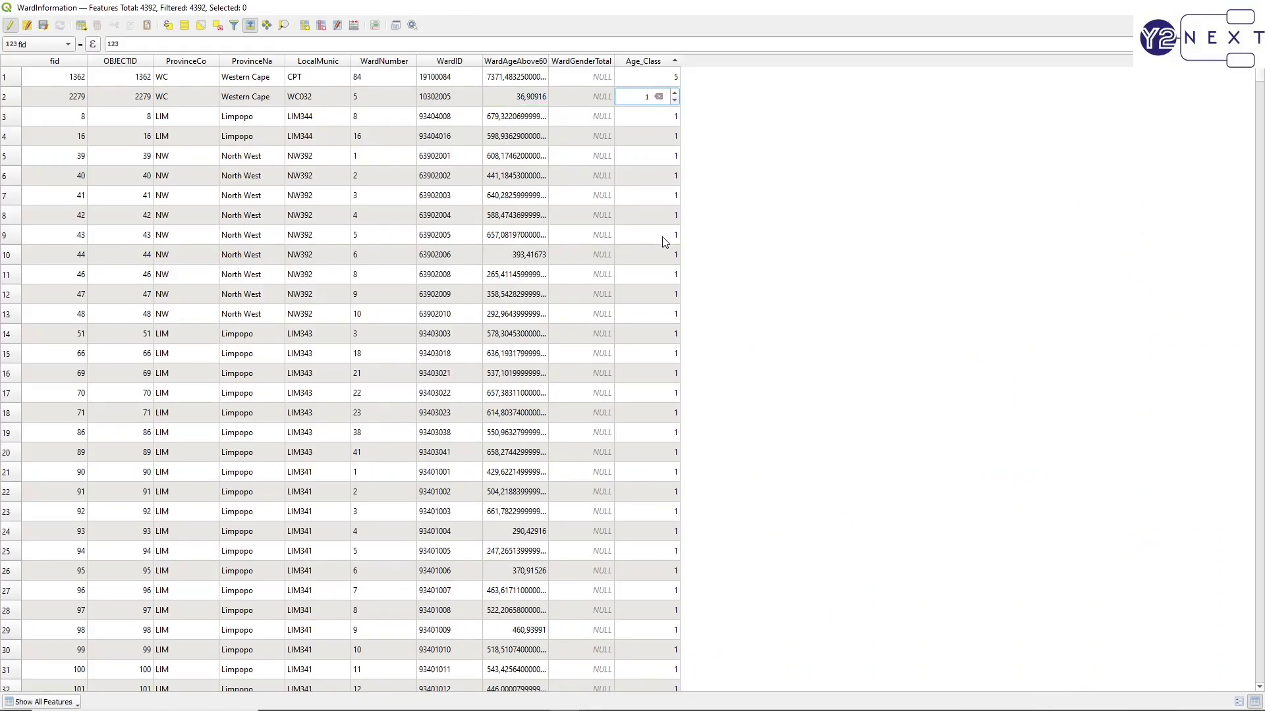
Step: Save the WardInformation attribute edits and clear the ward selection
{"action": "key", "text": "ctrl+a"}
{"action": "left_click", "coordinate": [44, 26]}
{"action": "key", "text": "ctrl+shift+a"}
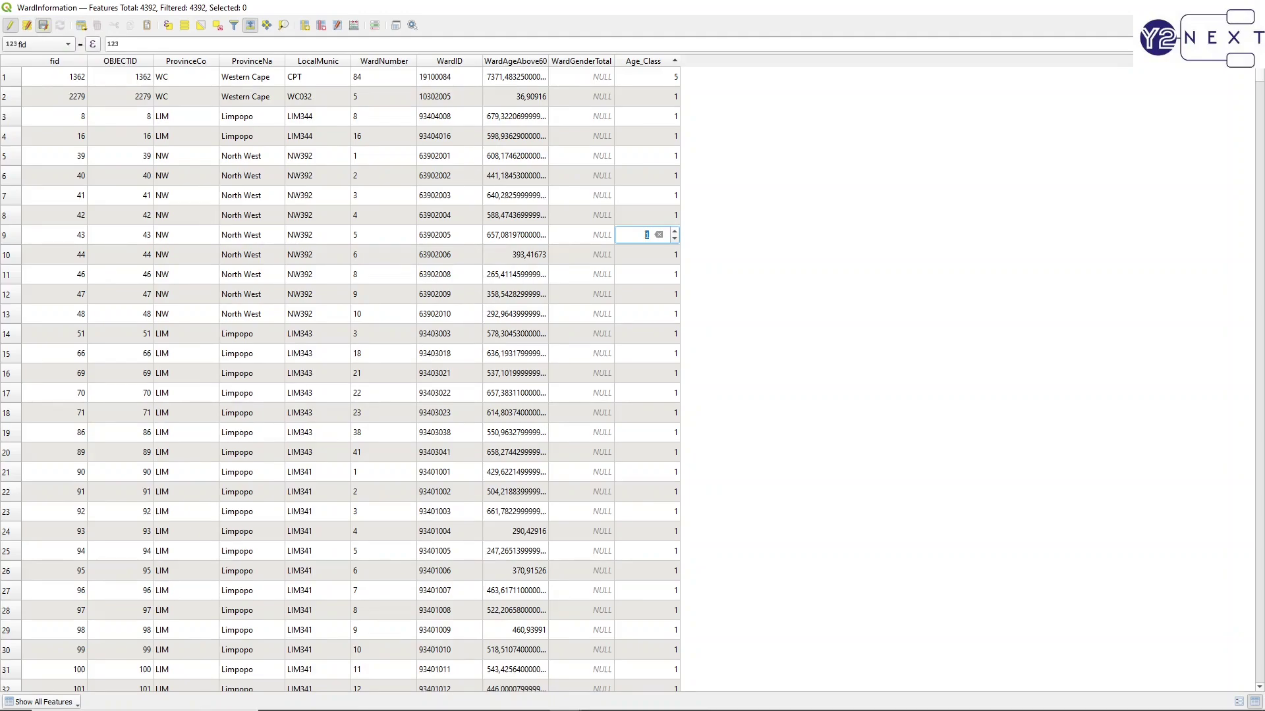
Step: Reclassify the WardInformation layer's graduated symbology by WardGenderTotal and apply the new classes to the map
{"action": "key", "text": "alt+Tab"}
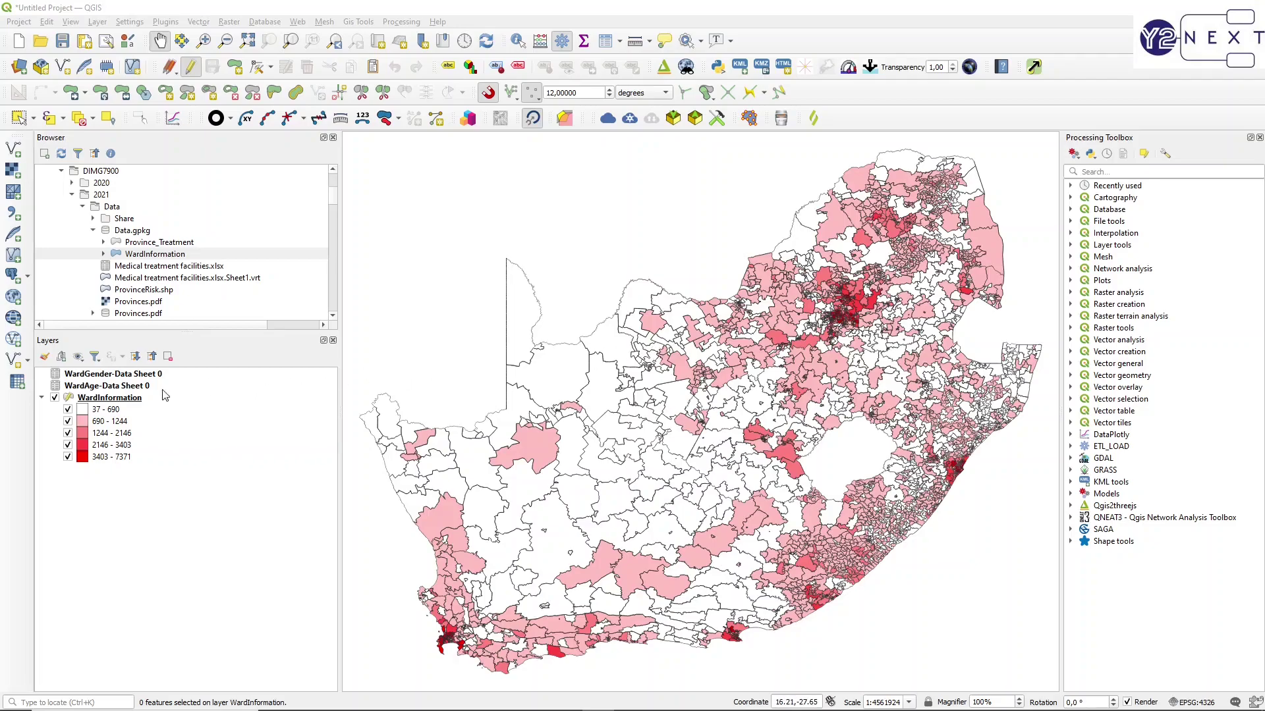
{"action": "left_click", "coordinate": [134, 399]}
{"action": "double_click", "coordinate": [135, 402]}
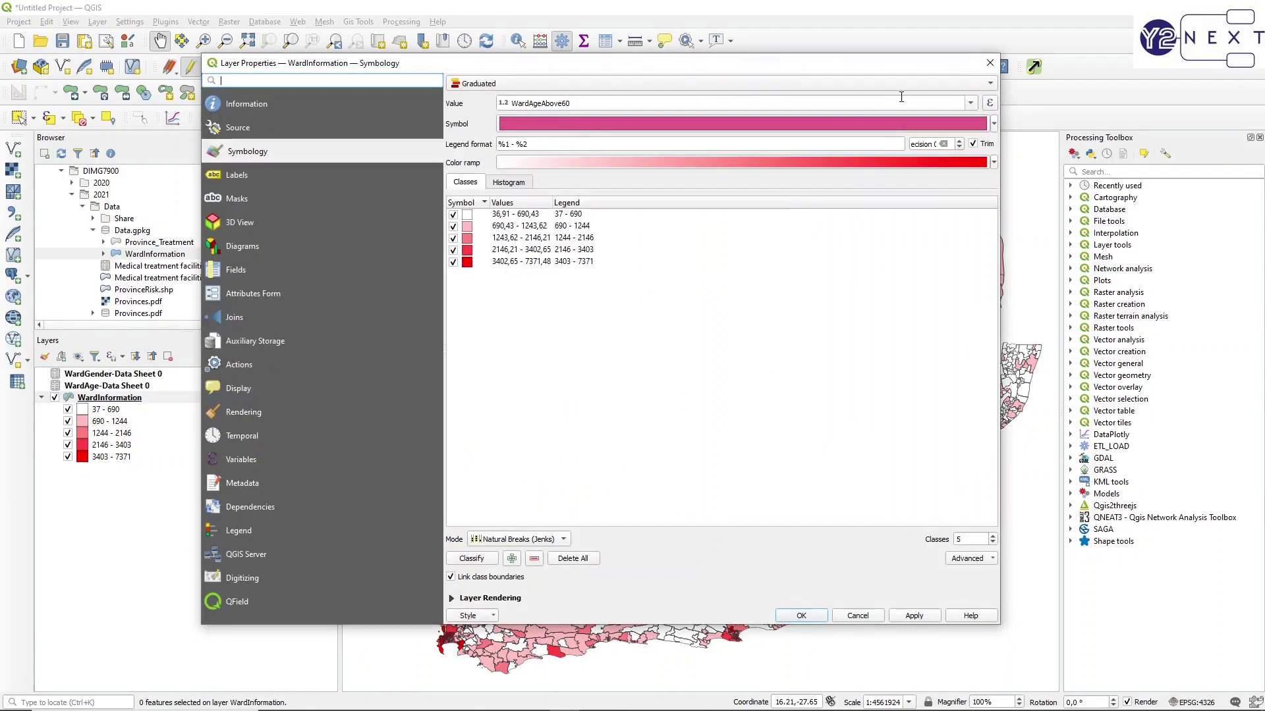
{"action": "left_click", "coordinate": [970, 103]}
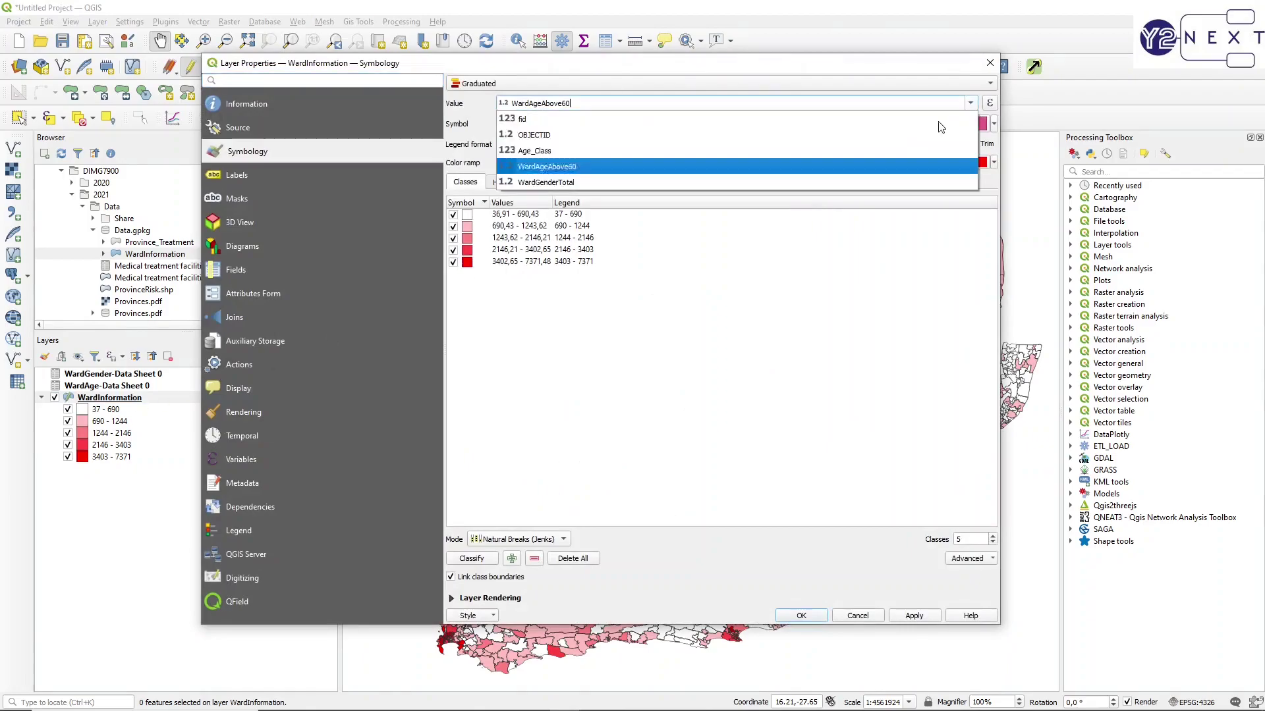
{"action": "left_click", "coordinate": [690, 178]}
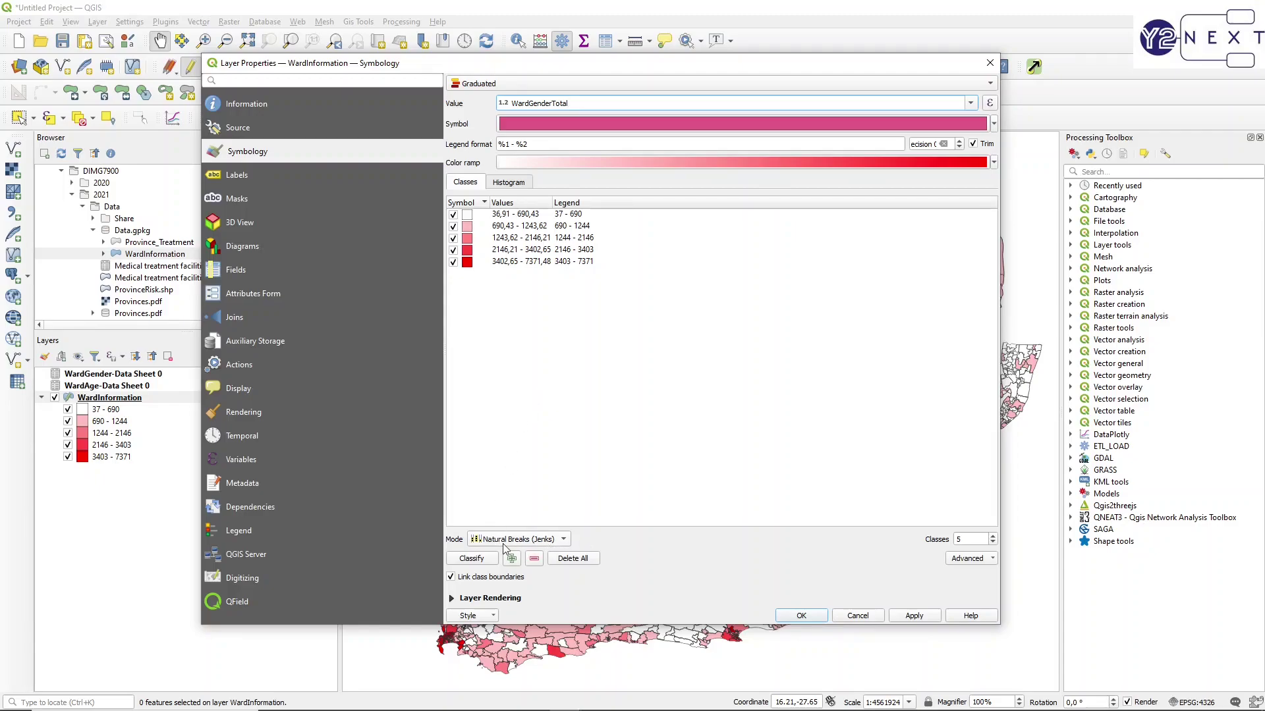
{"action": "left_click", "coordinate": [479, 558]}
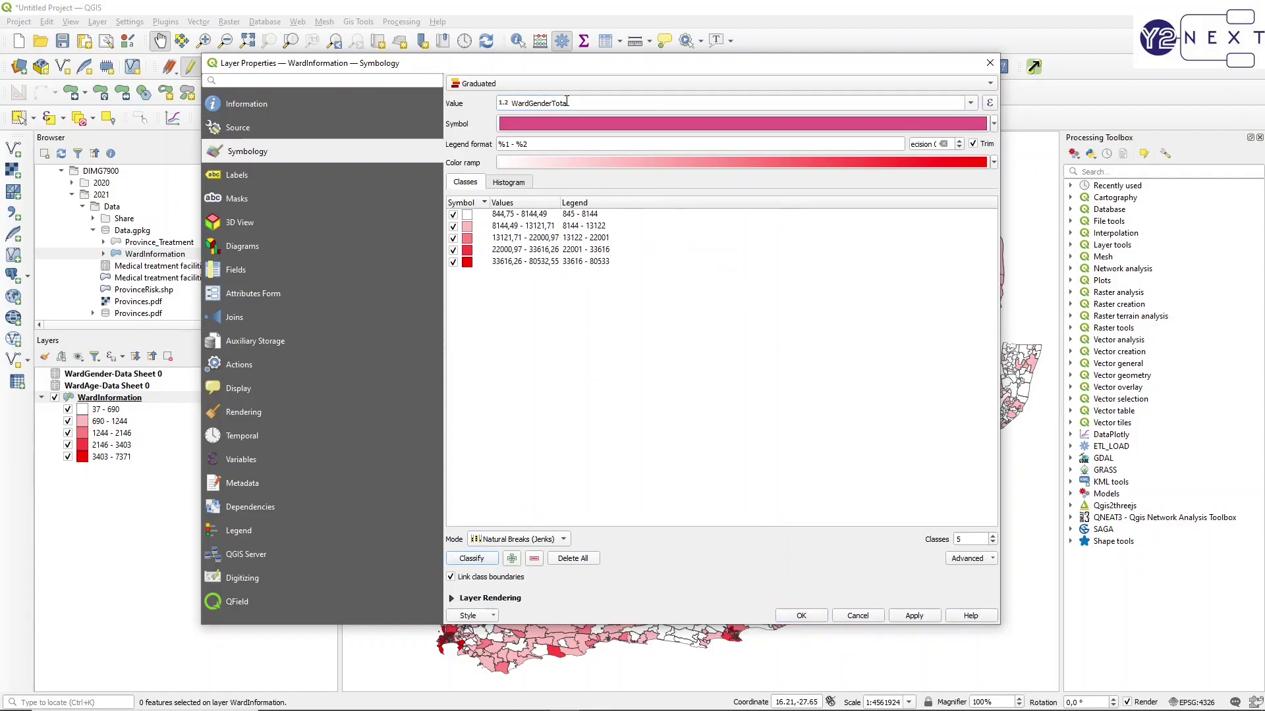
{"action": "left_click", "coordinate": [797, 616]}
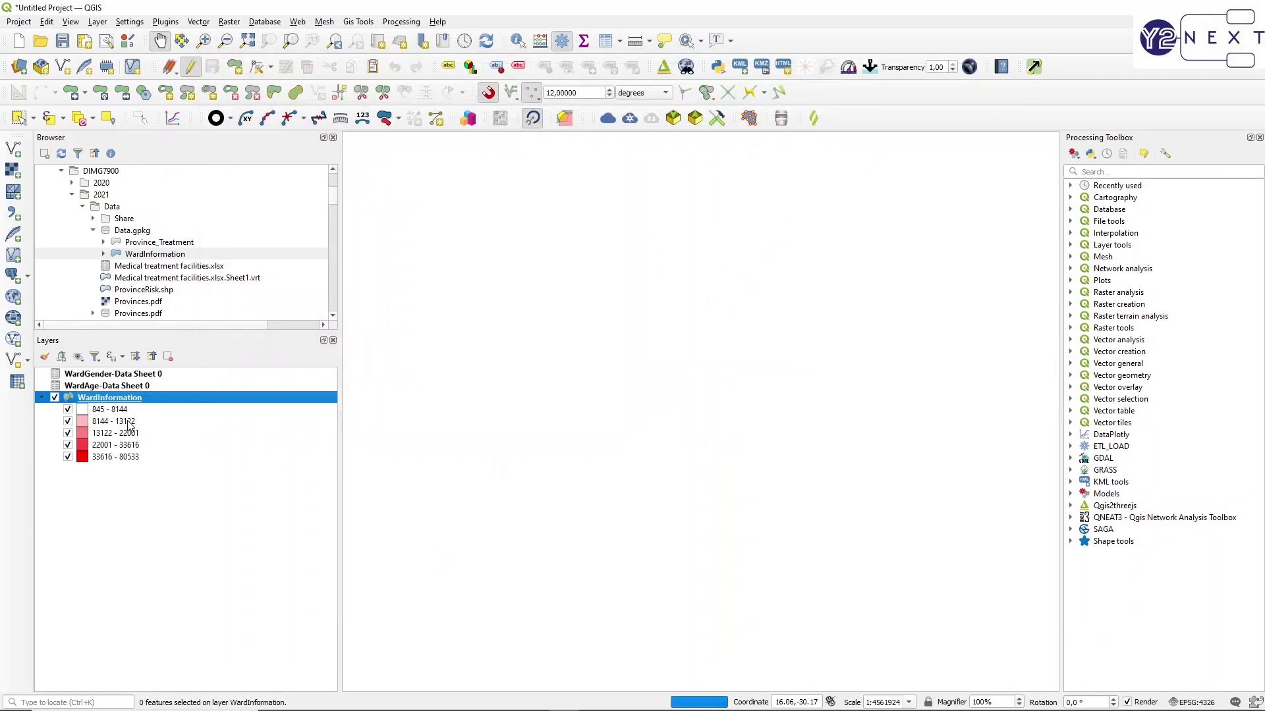
Step: Sort the attribute table by WardGenderTotal in ascending order and start a new selection expression with "WardGenderTotal" >=
{"action": "key", "text": "alt+Tab"}
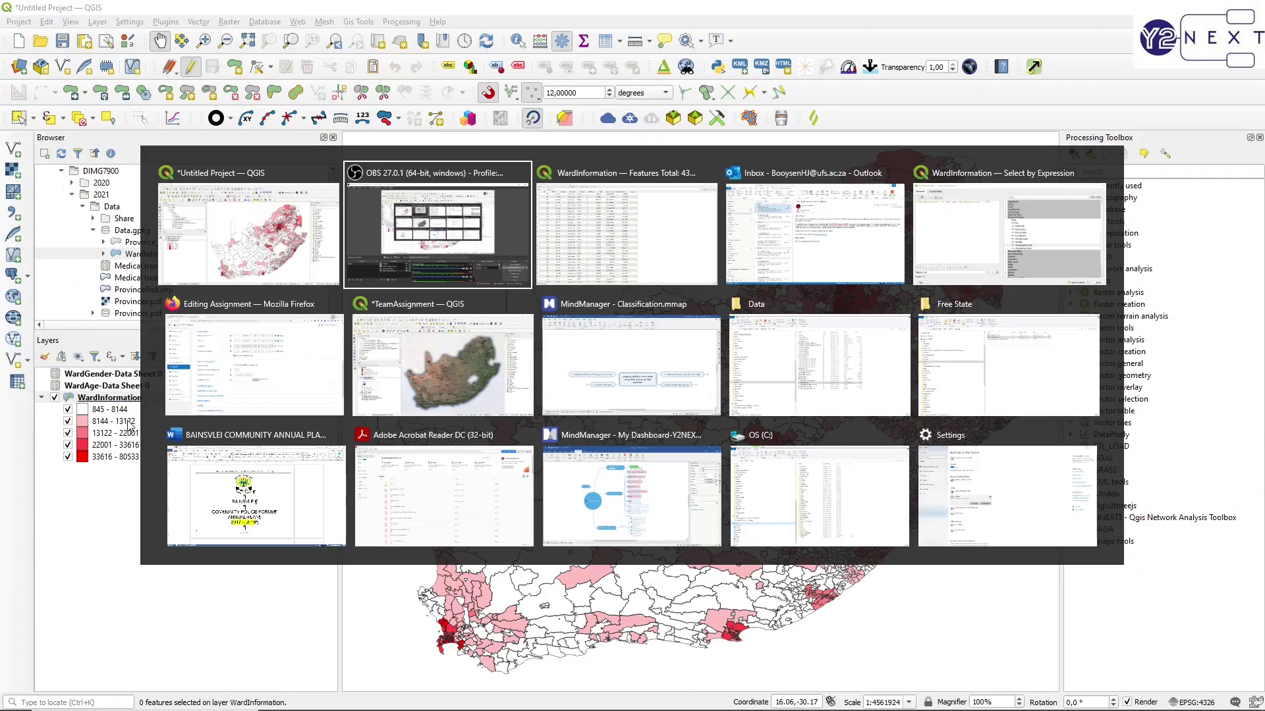
{"action": "key", "text": "alt+Tab"}
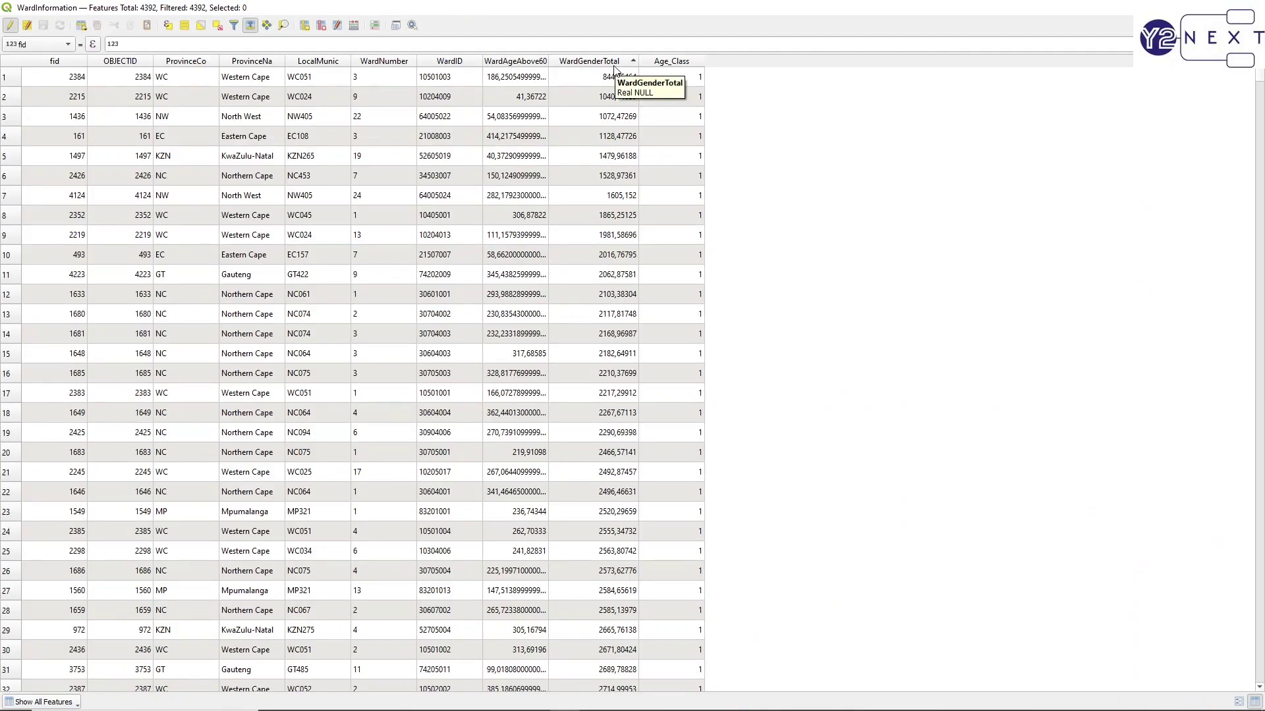
{"action": "left_click", "coordinate": [171, 25]}
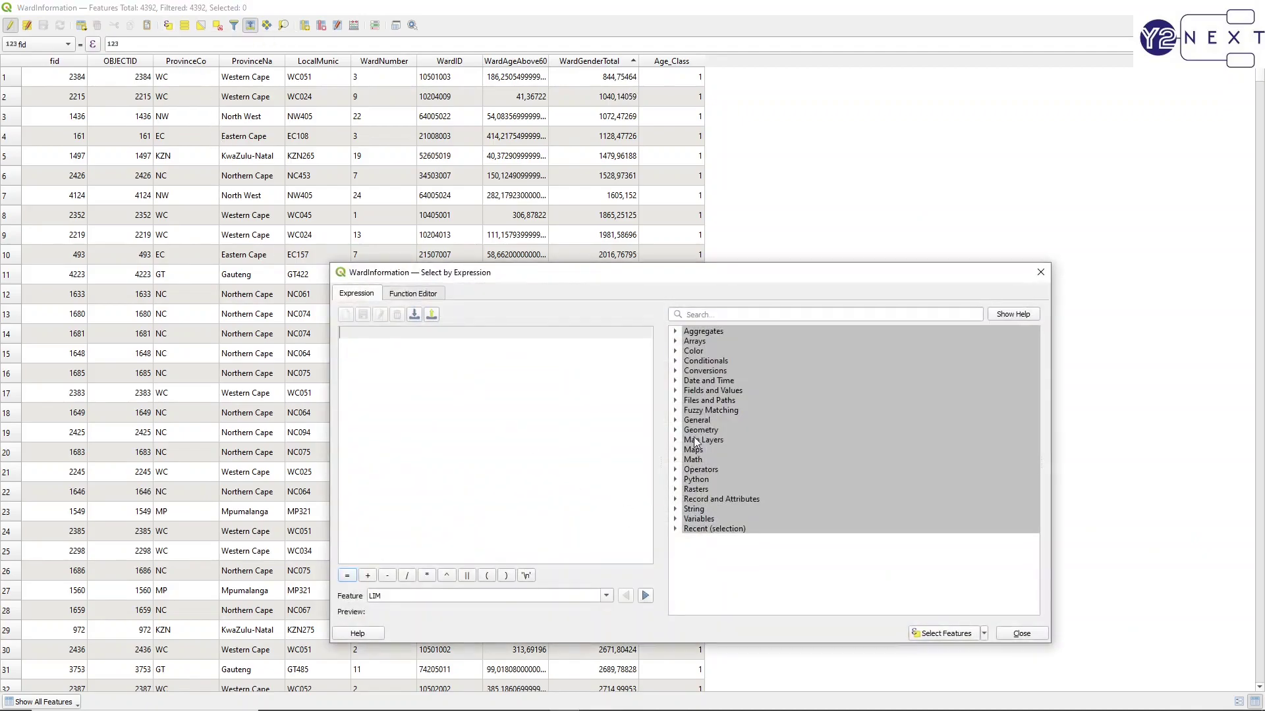
{"action": "left_click", "coordinate": [675, 390]}
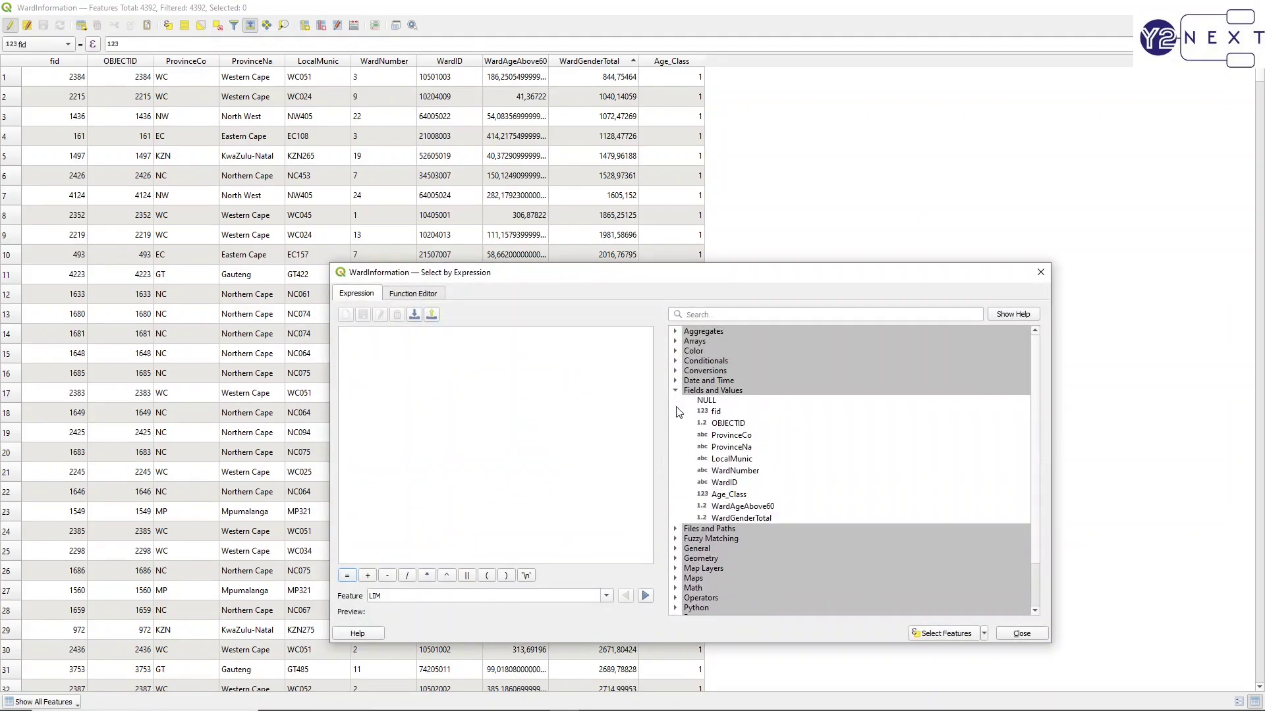
{"action": "double_click", "coordinate": [741, 519]}
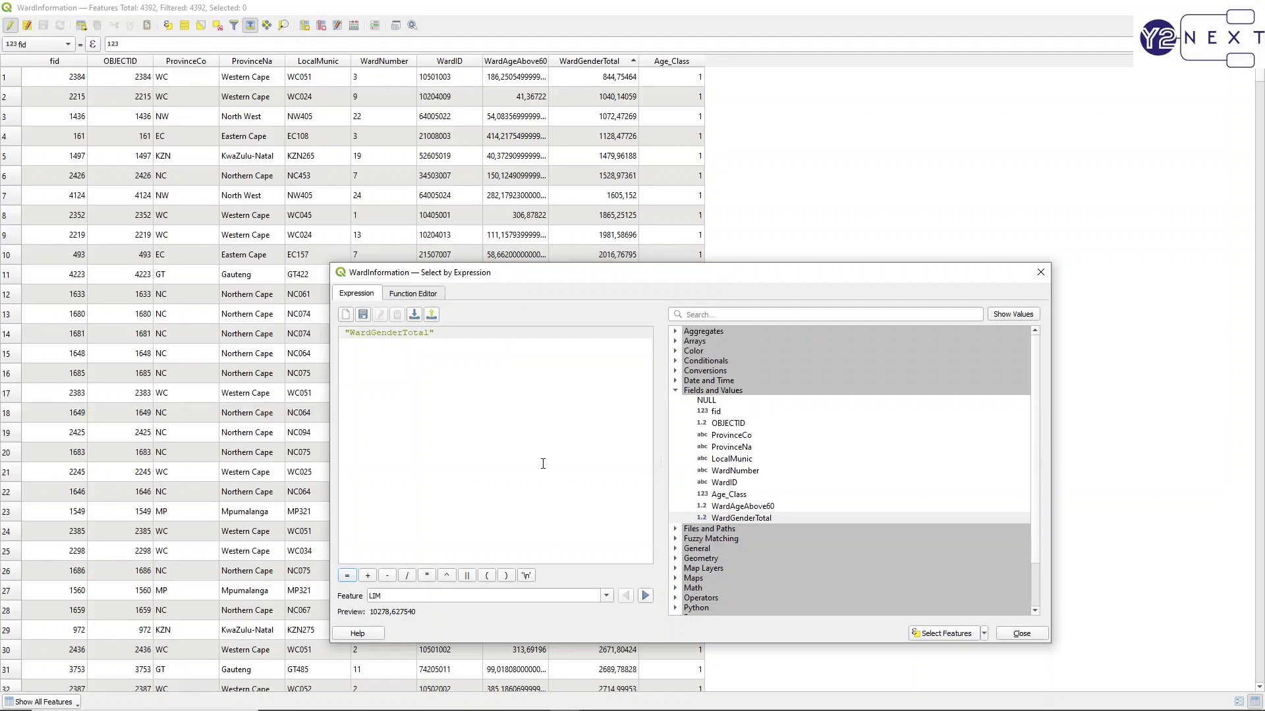
{"action": "type", "text": ">="}
Step: Check the lowest class range in the legend and extend the expression to "WardGenderTotal" >= 844 and "WardGenderTotal"
{"action": "key", "text": "alt+Tab"}
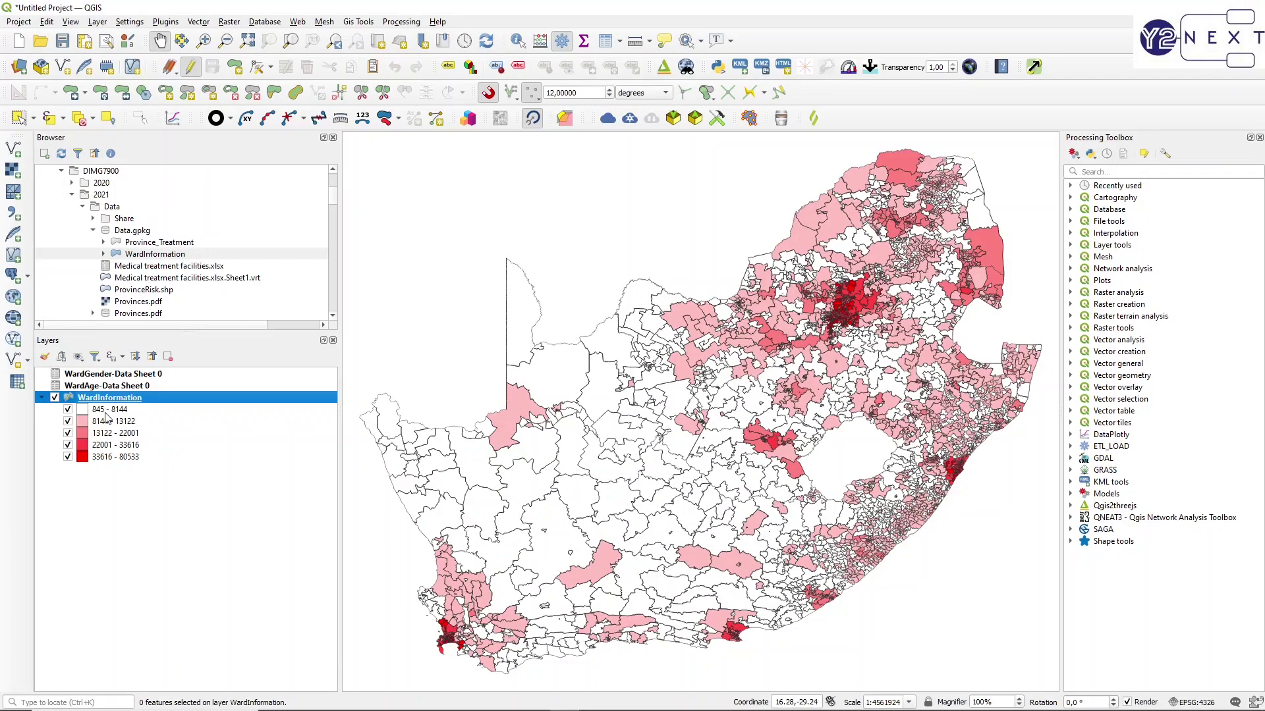
{"action": "key", "text": "alt+Tab"}
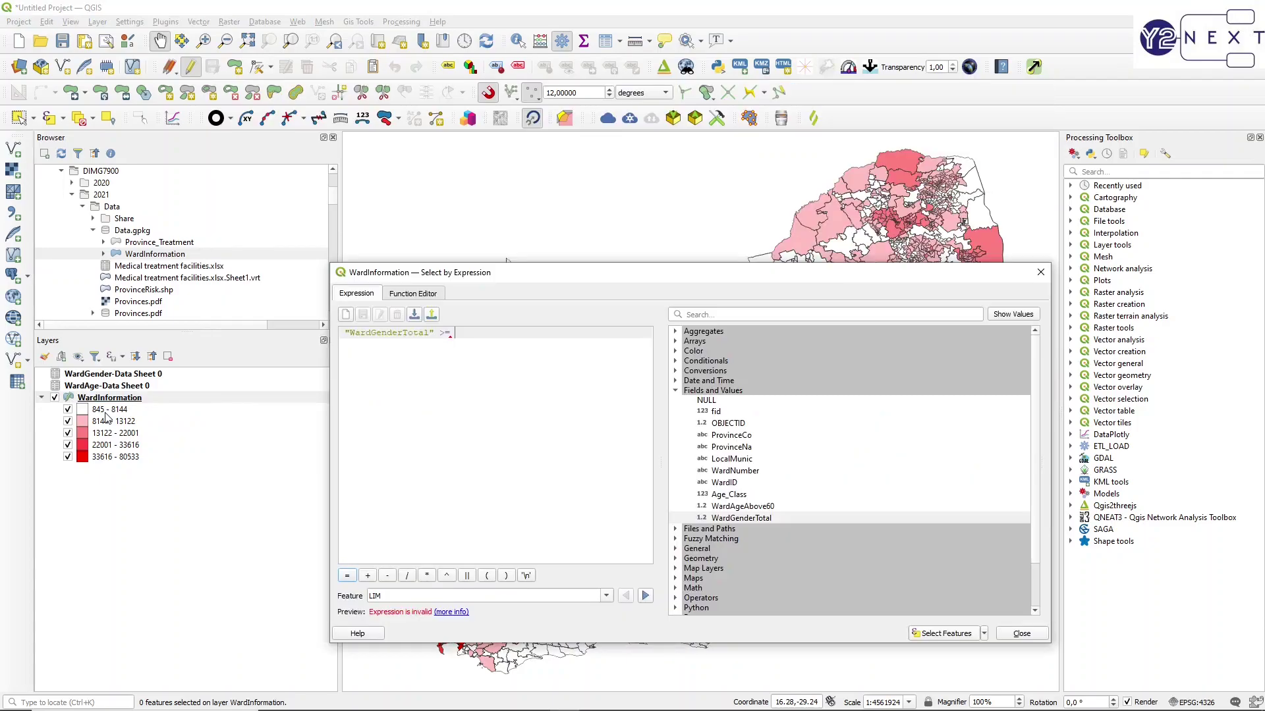
{"action": "type", "text": "an"}
{"action": "key", "text": "BackSpace"}
{"action": "type", "text": "nd"}
{"action": "double_click", "coordinate": [743, 517]}
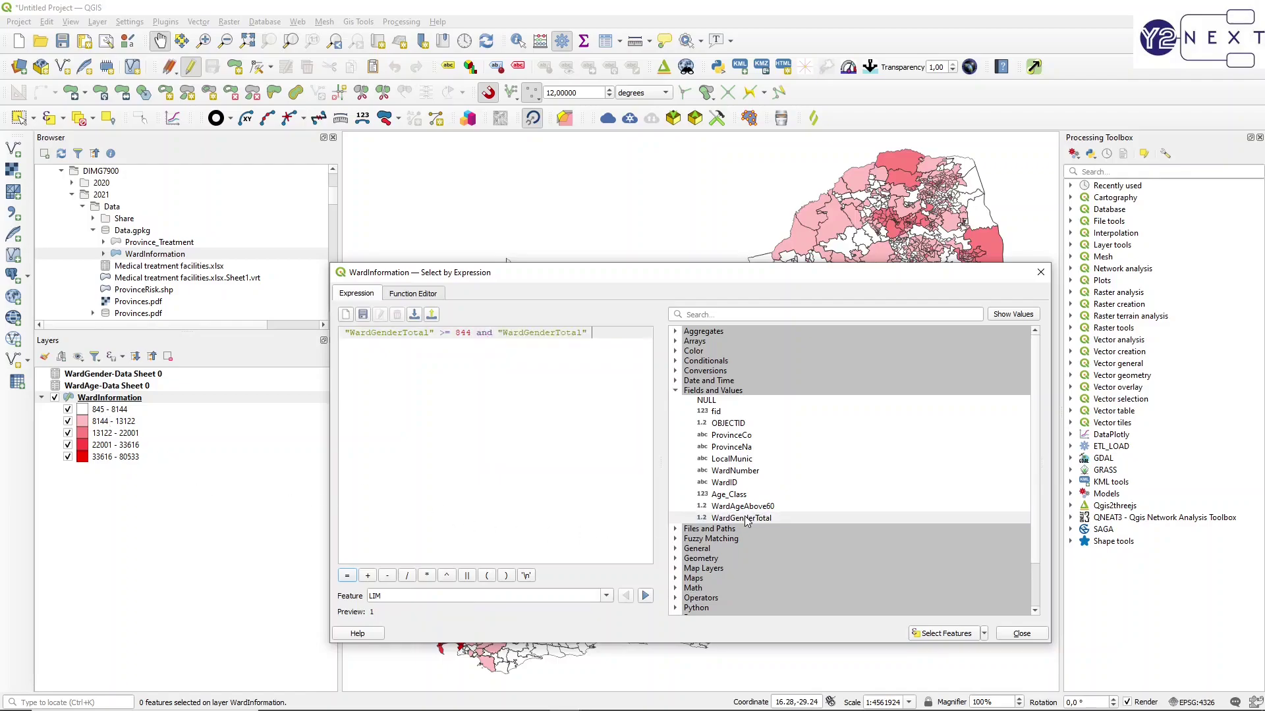
Step: Complete the expression's upper limit with < 8144 and select the matching wards in WardInformation
{"action": "type", "text": "<"}
{"action": "key", "text": "BackSpace"}
{"action": "type", "text": "<"}
{"action": "key", "text": "alt+Tab"}
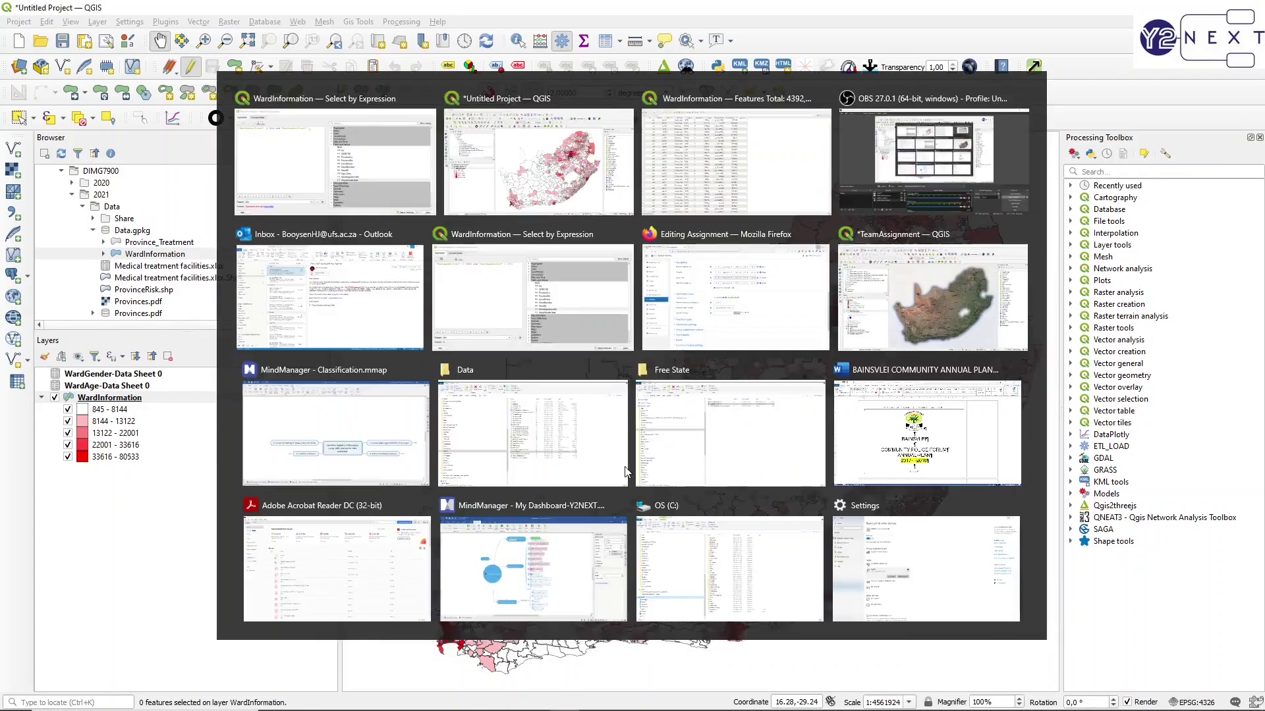
{"action": "key", "text": "alt+Tab"}
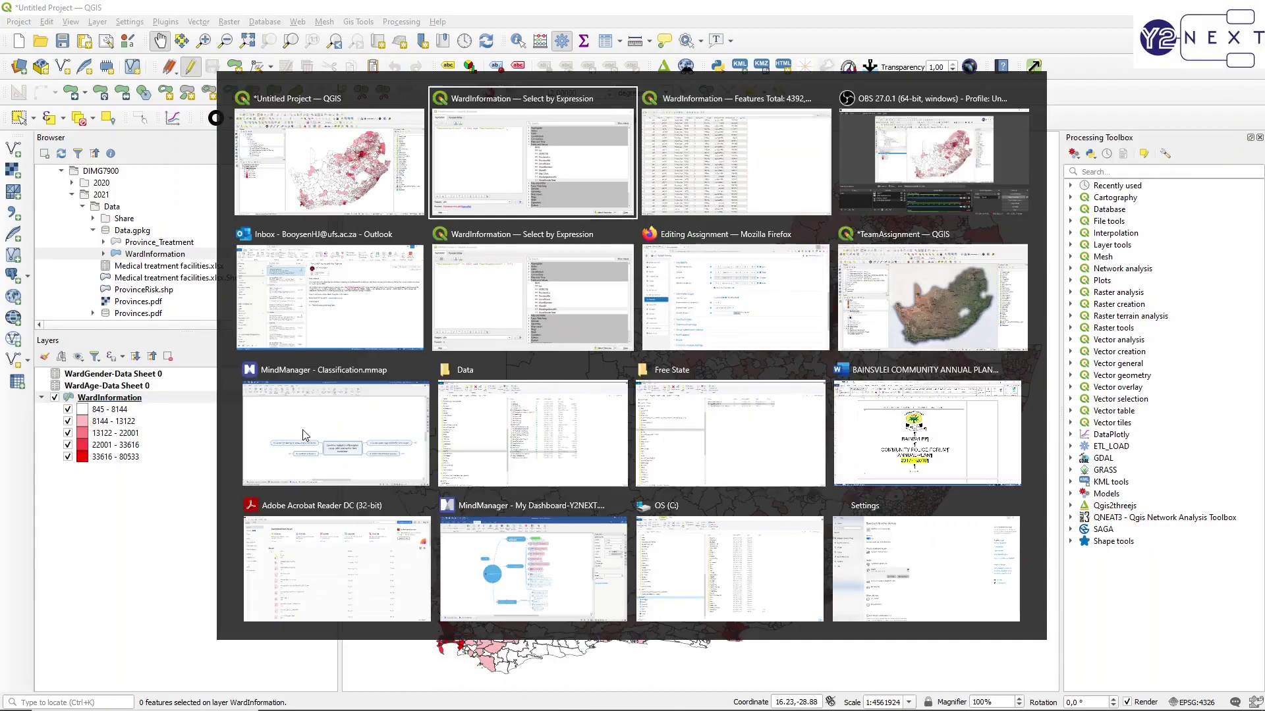
{"action": "type", "text": "844 and \"WardGenderTotal\" < 8144"}
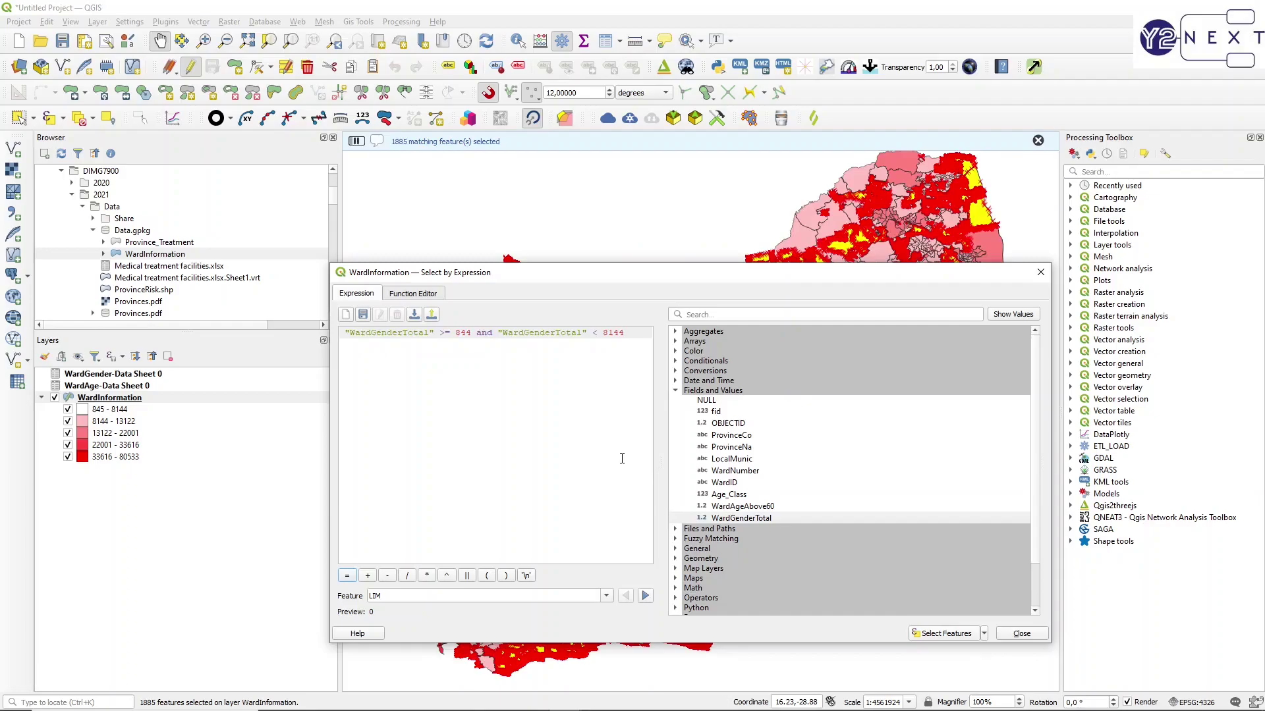
Step: Create a whole-number field named Population_Class with the value 1 for the selected wards using the Field Calculator
{"action": "key", "text": "alt+Tab"}
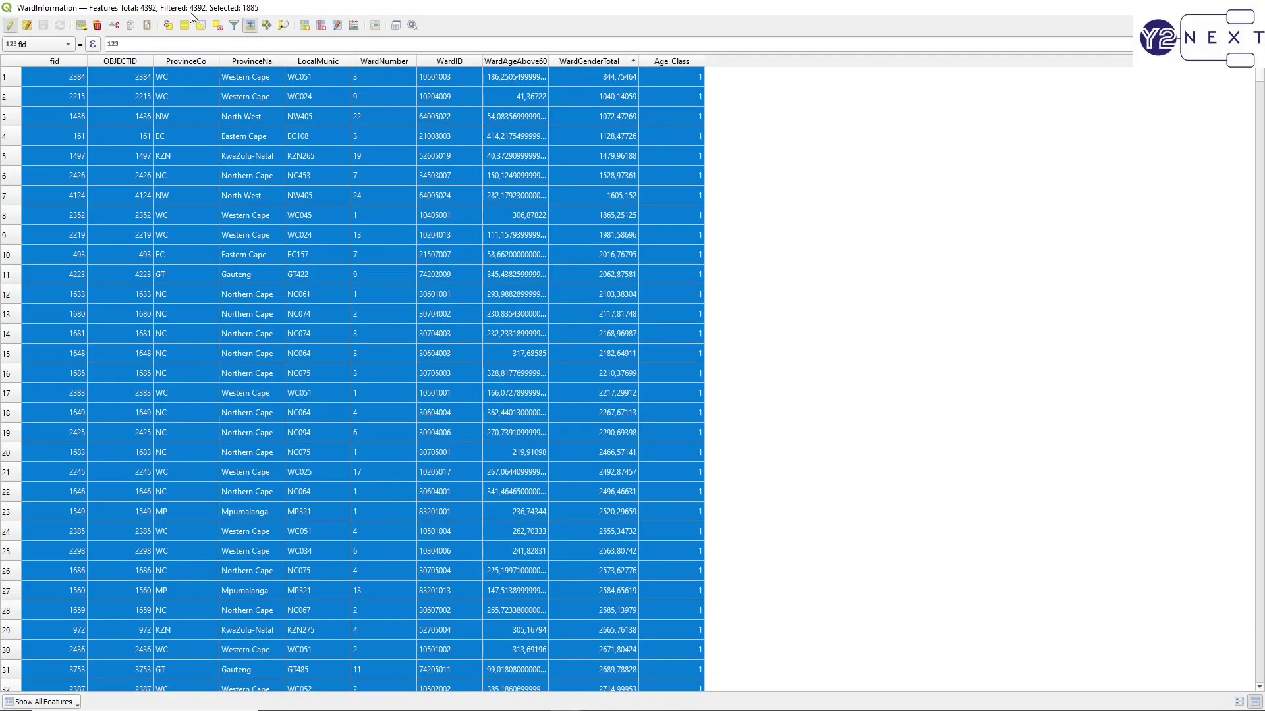
{"action": "left_click", "coordinate": [355, 26]}
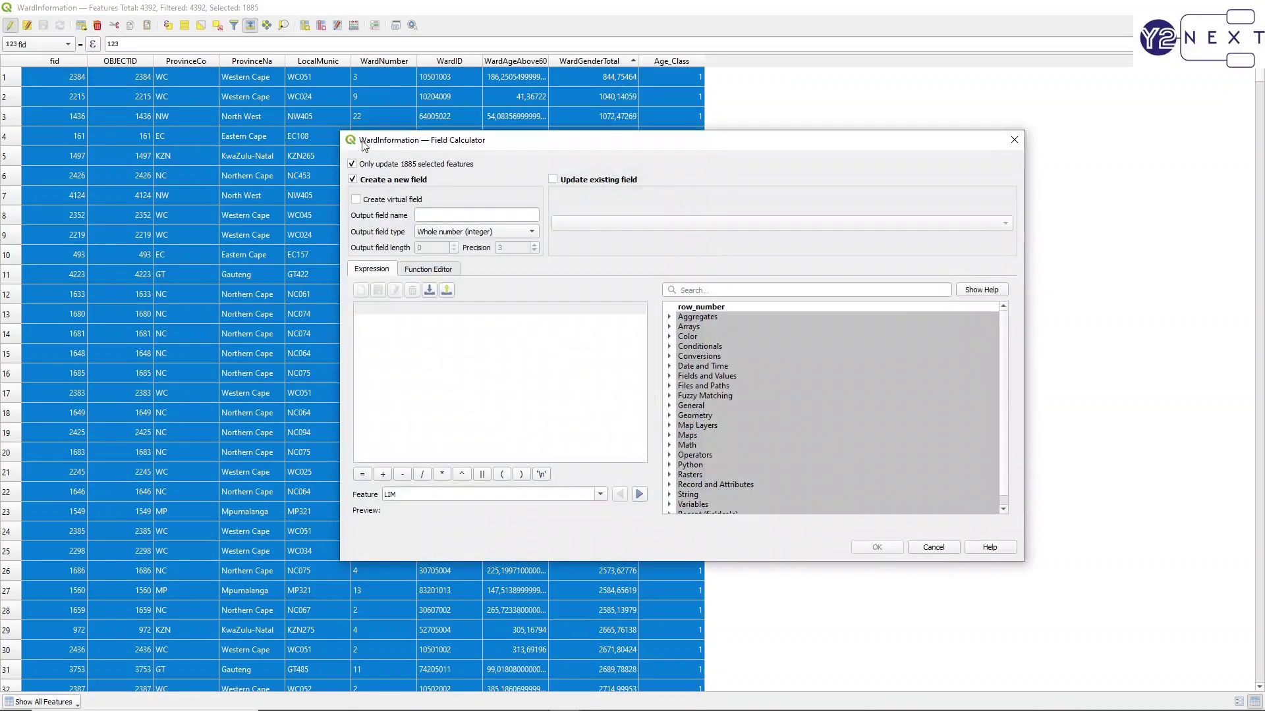
{"action": "left_click", "coordinate": [454, 213]}
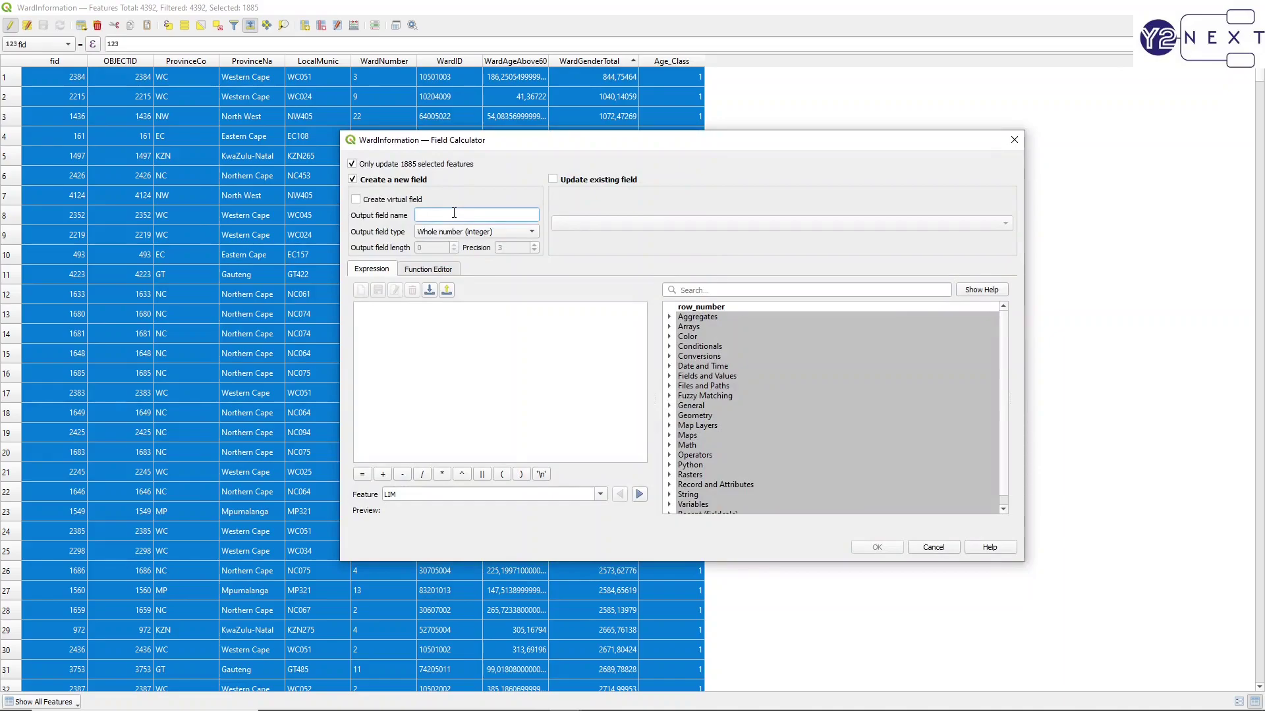
{"action": "type", "text": "Population_Class"}
{"action": "left_click", "coordinate": [500, 399]}
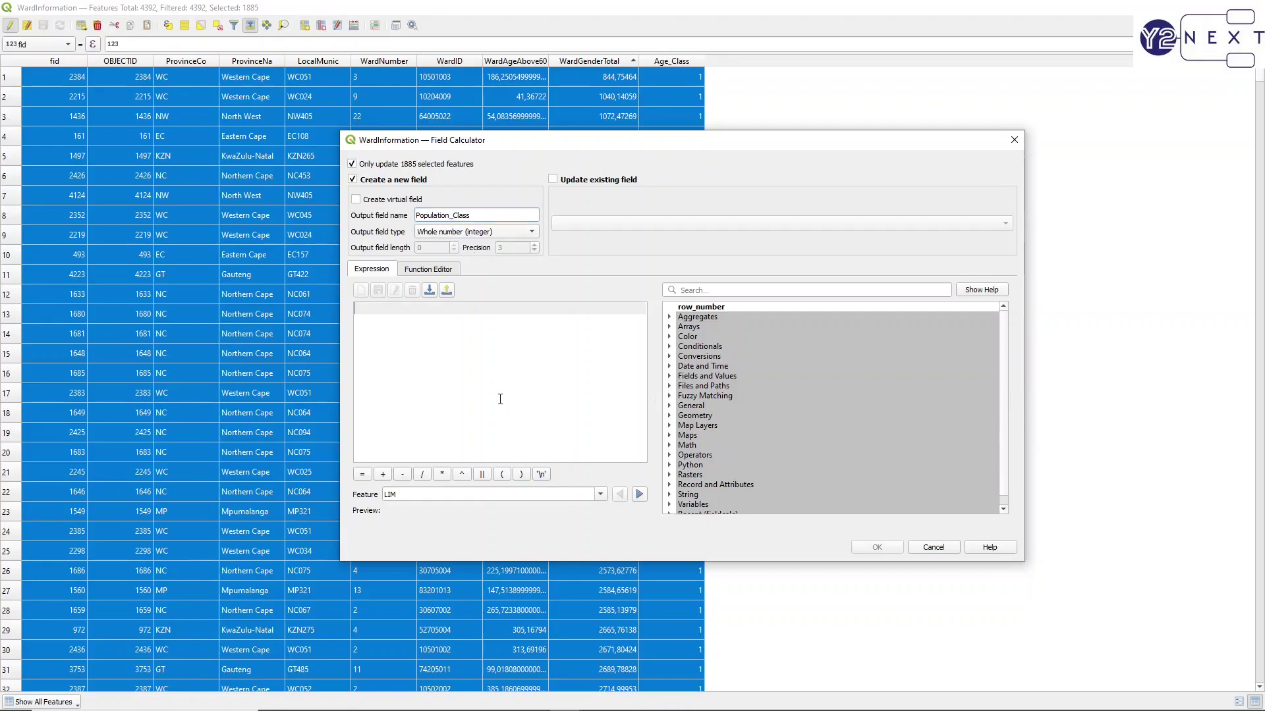
{"action": "type", "text": "1"}
{"action": "left_click", "coordinate": [879, 547]}
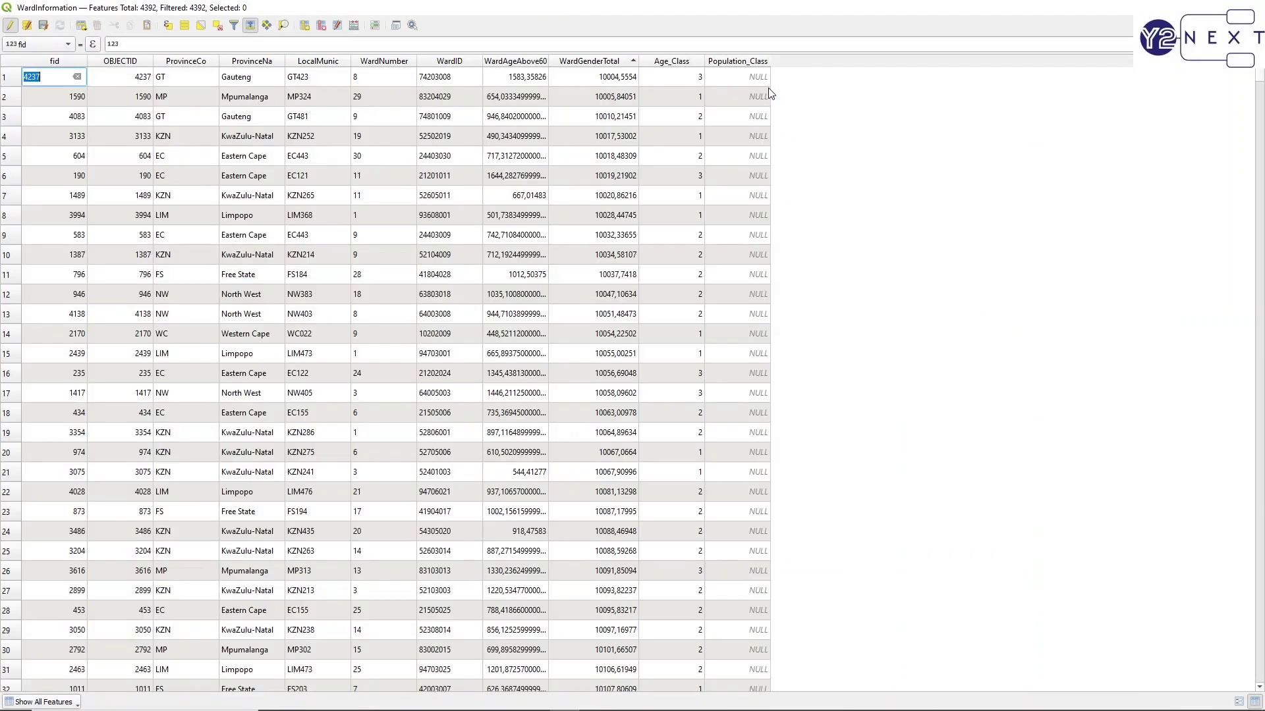
Step: Sort the attribute table by Population_Class in descending order and examine the classified wards
{"action": "left_click", "coordinate": [722, 63]}
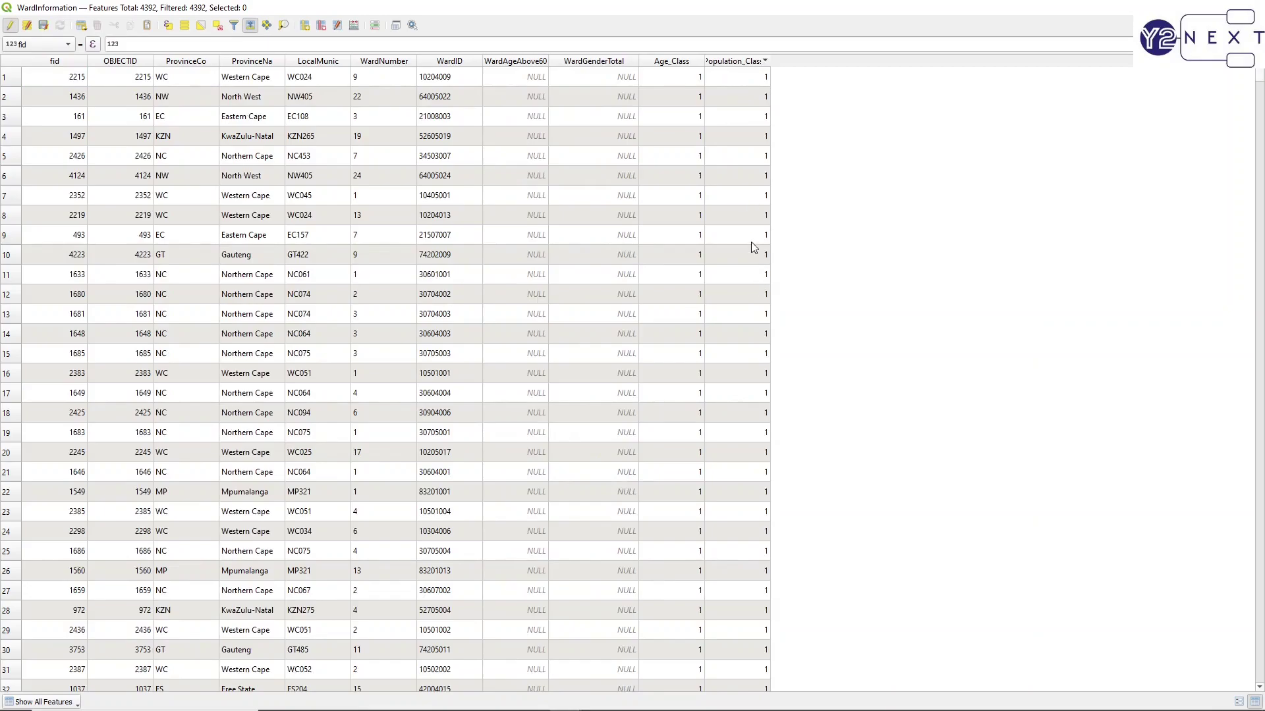
{"action": "scroll", "coordinate": [754, 248], "scroll_direction": "down", "scroll_amount": 5}
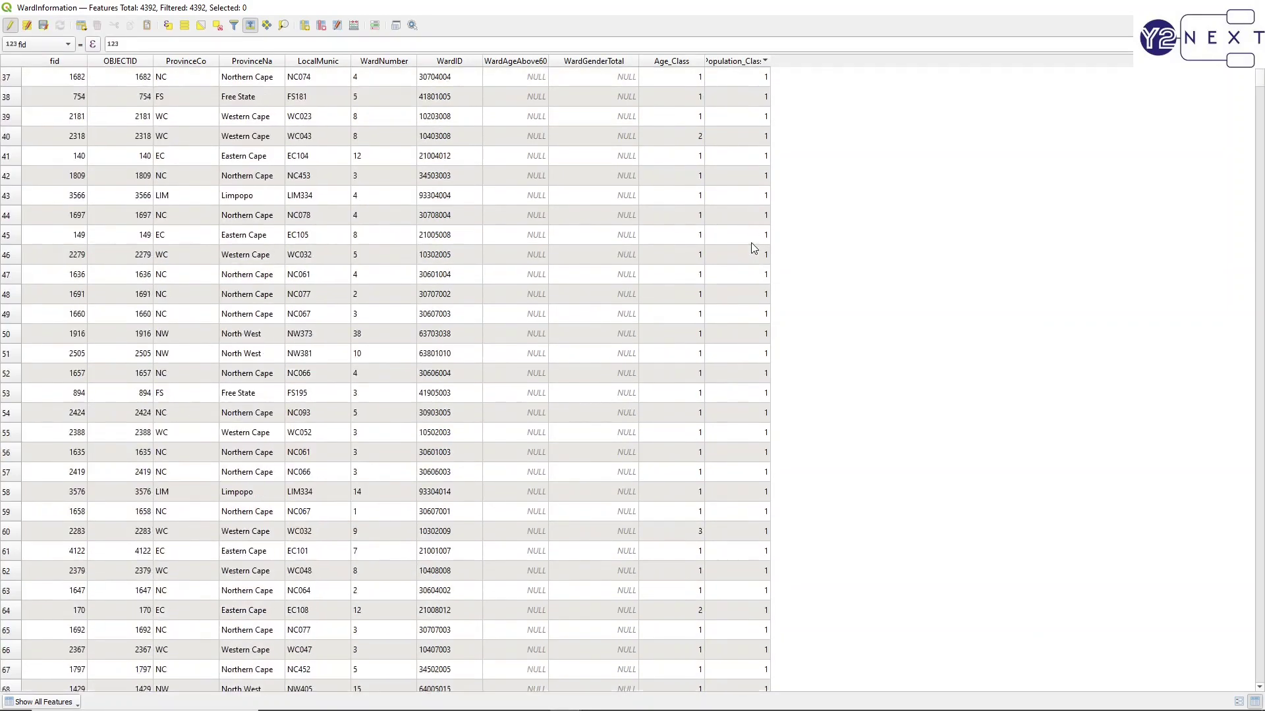
{"action": "scroll", "coordinate": [754, 249], "scroll_direction": "up", "scroll_amount": 5}
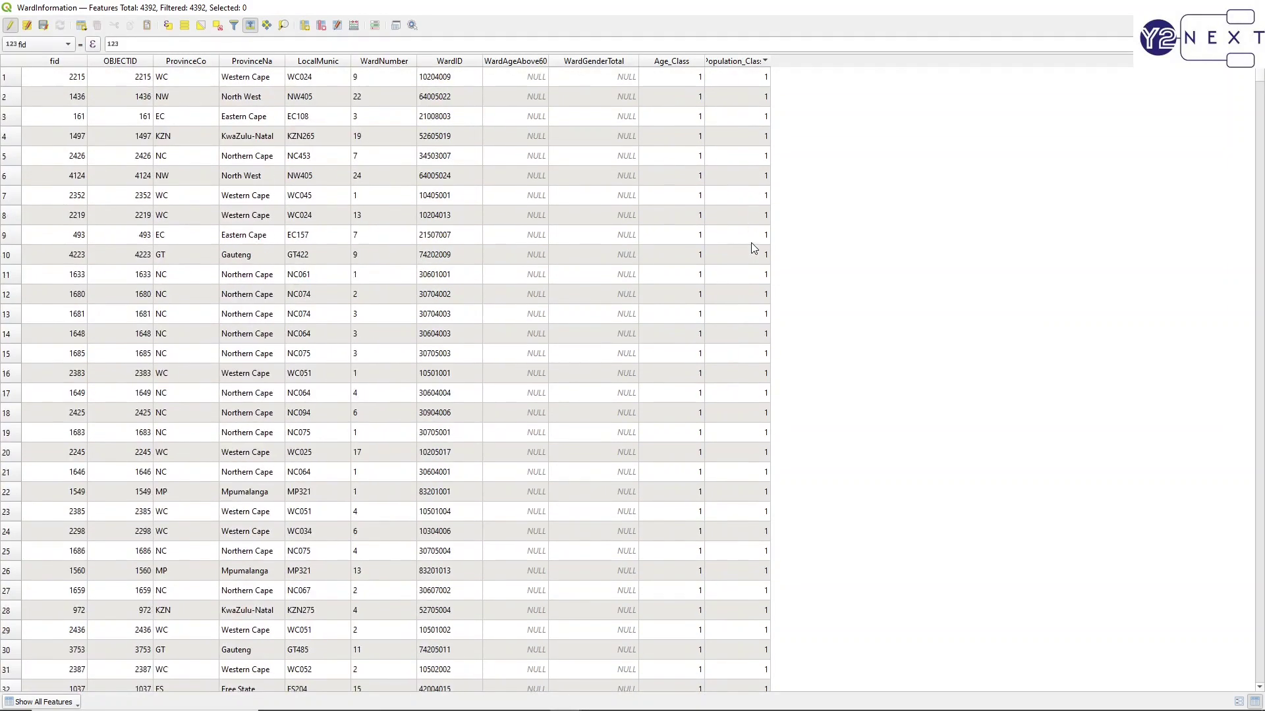
Step: Change the selection expression to "WardGenderTotal" >= 8144 and "WardGenderTotal" < 13122 and select the matching wards
{"action": "key", "text": "alt+Tab"}
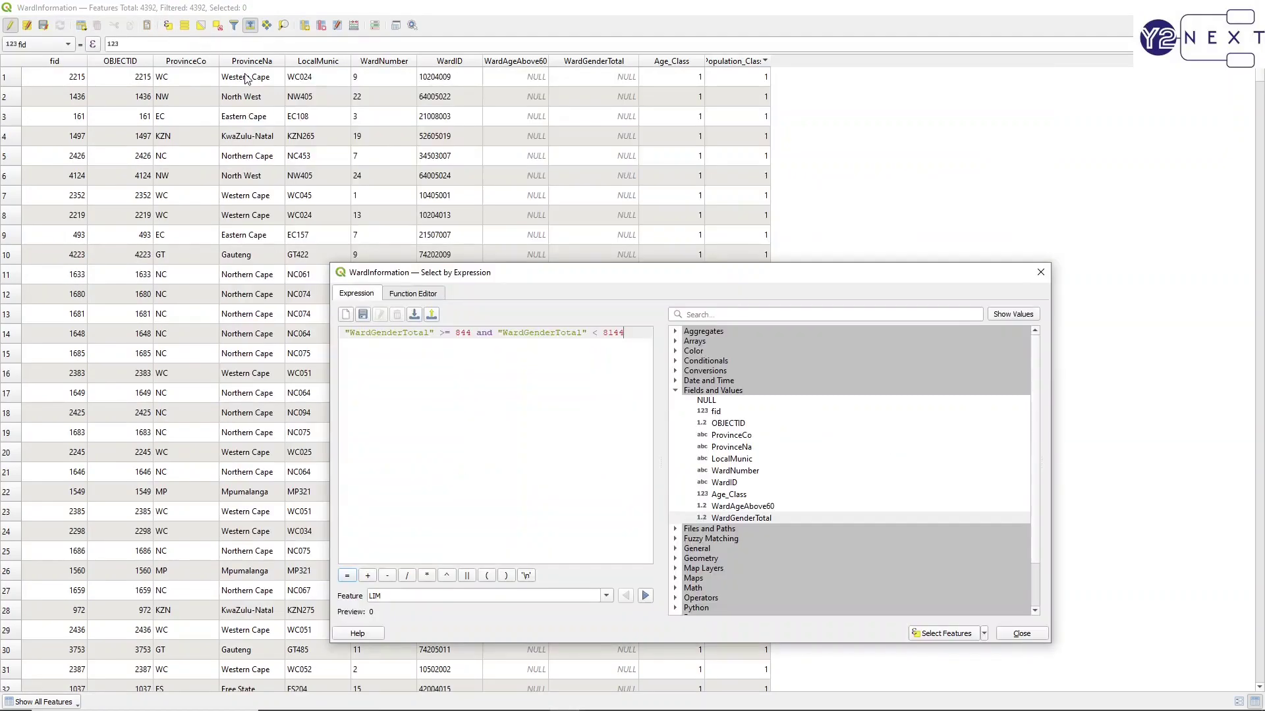
{"action": "key", "text": "alt+Tab"}
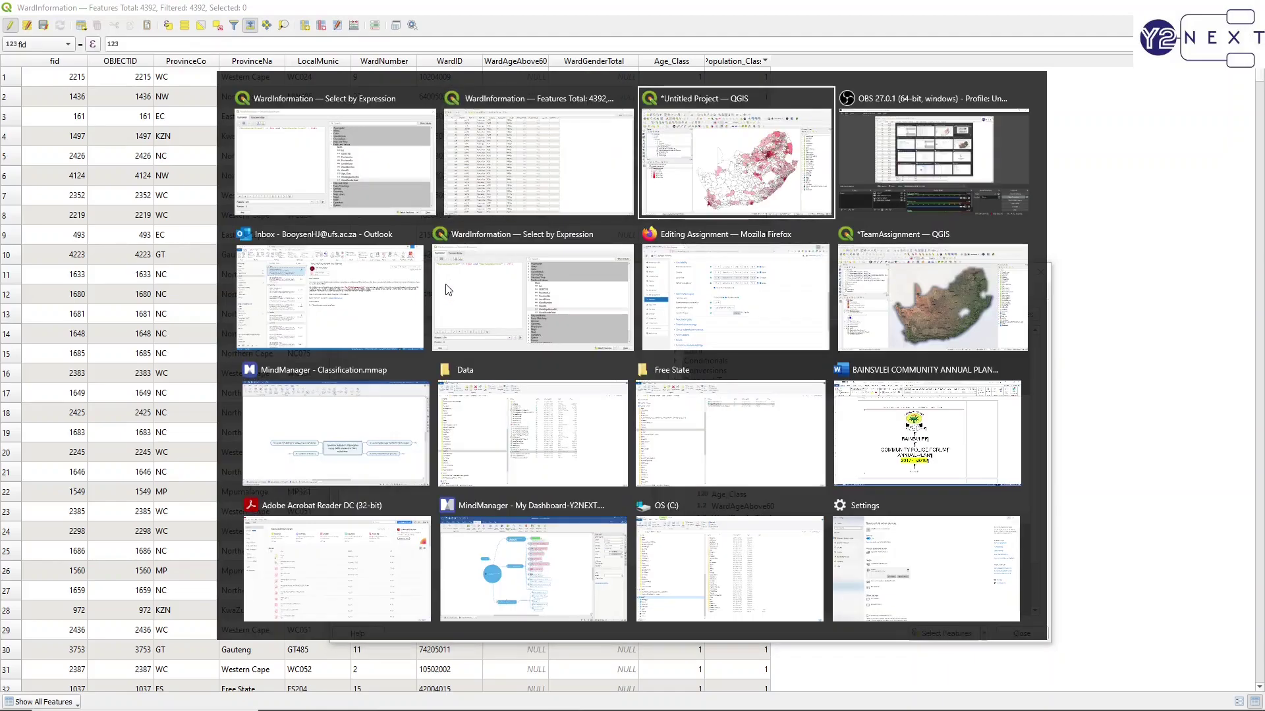
{"action": "key", "text": "alt+Tab"}
{"action": "key", "text": "Tab"}
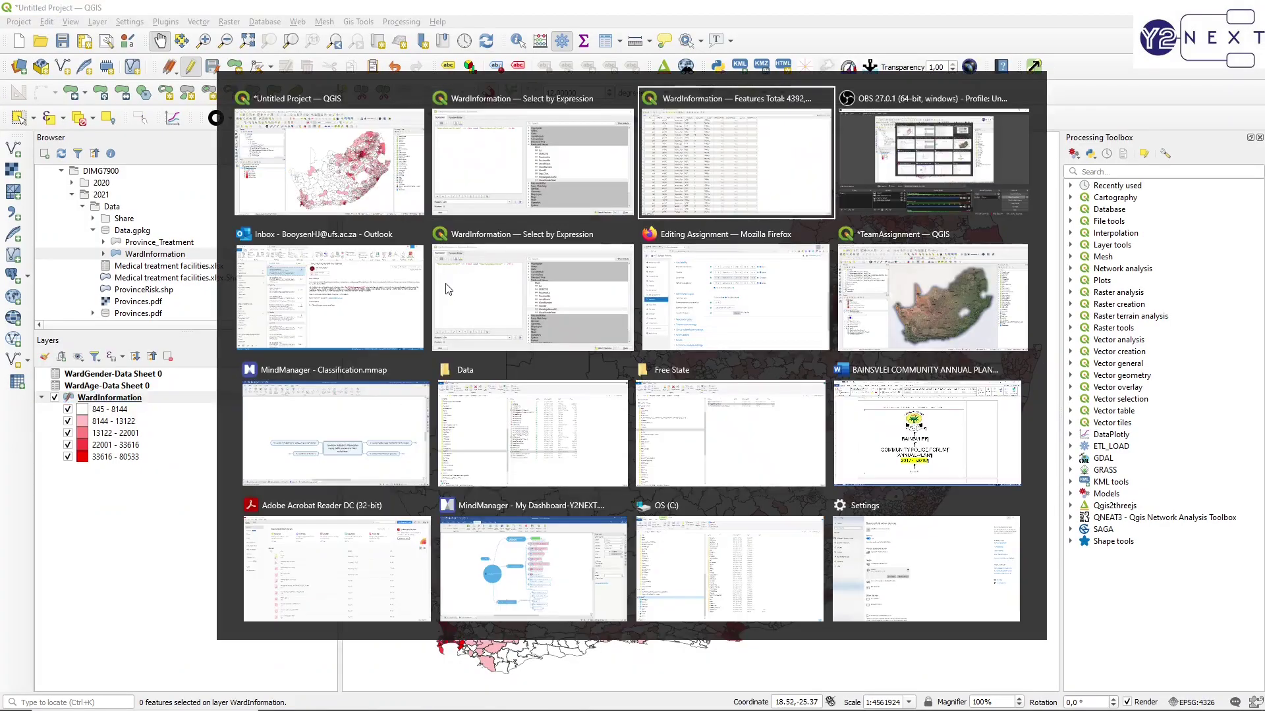
{"action": "key", "text": "alt+Tab"}
{"action": "key", "text": "alt+Tab"}
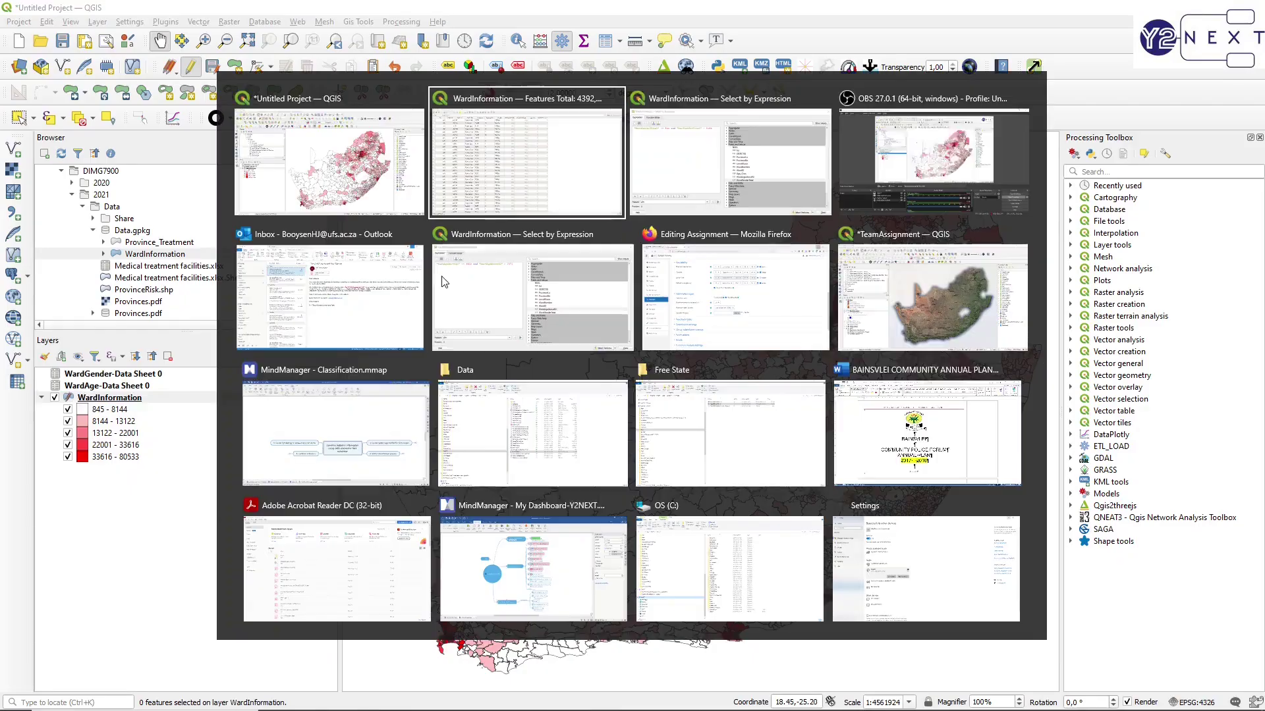
{"action": "left_click", "coordinate": [441, 282]}
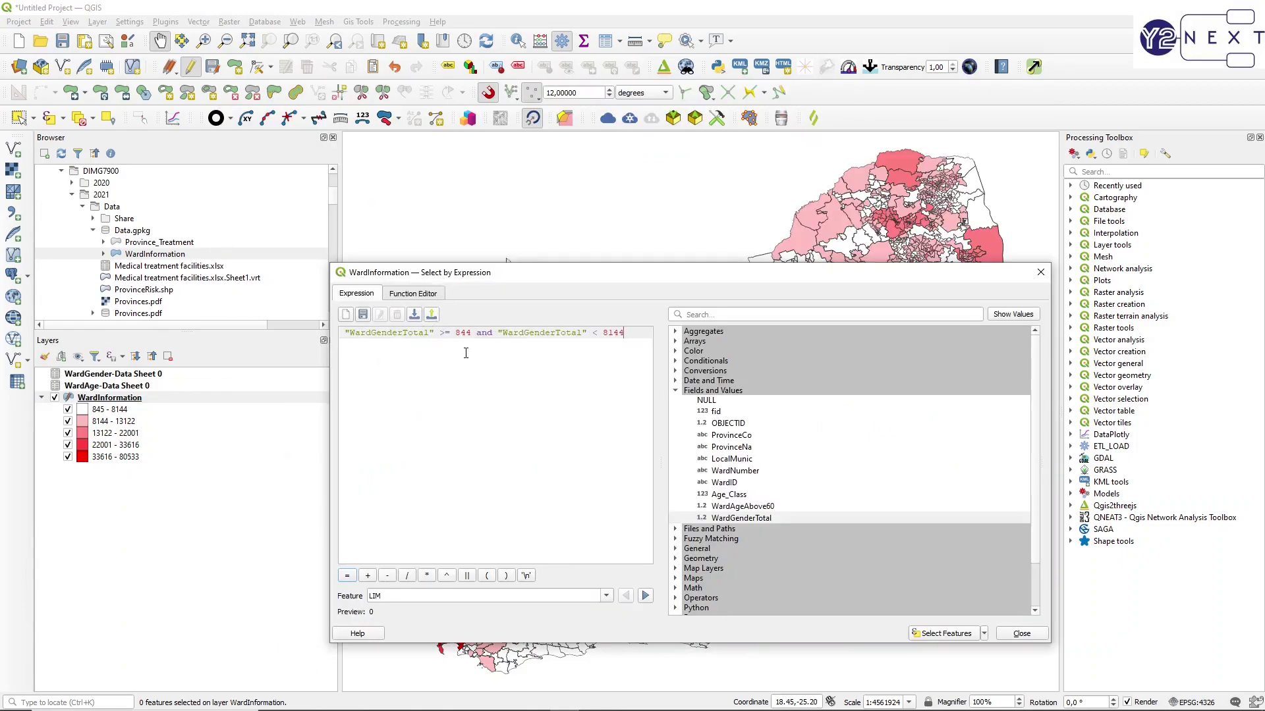
{"action": "left_click_drag", "start_coordinate": [454, 333], "coordinate": [471, 333]}
{"action": "type", "text": "8144"}
{"action": "left_click_drag", "start_coordinate": [606, 333], "coordinate": [630, 334]}
{"action": "type", "text": "13122"}
{"action": "left_click", "coordinate": [946, 634]}
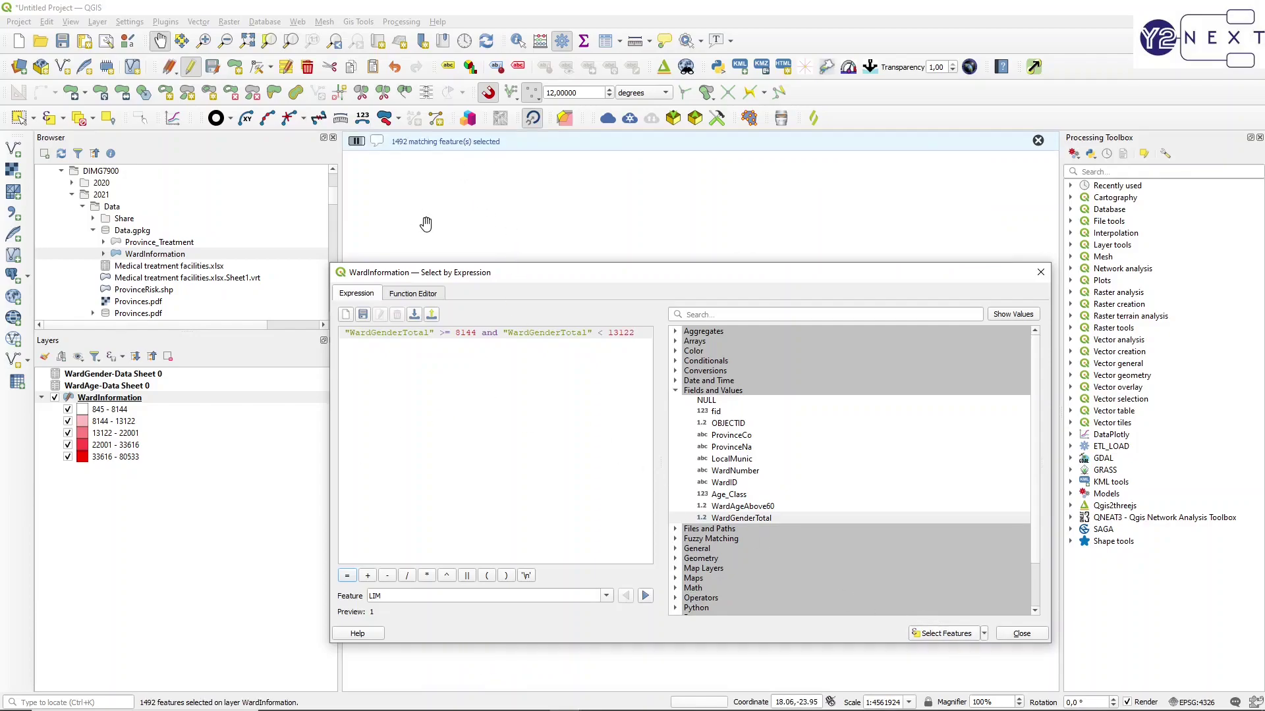
Step: Update the existing Population_Class field to 2 for the selected wards using the Field Calculator
{"action": "key", "text": "alt+Tab"}
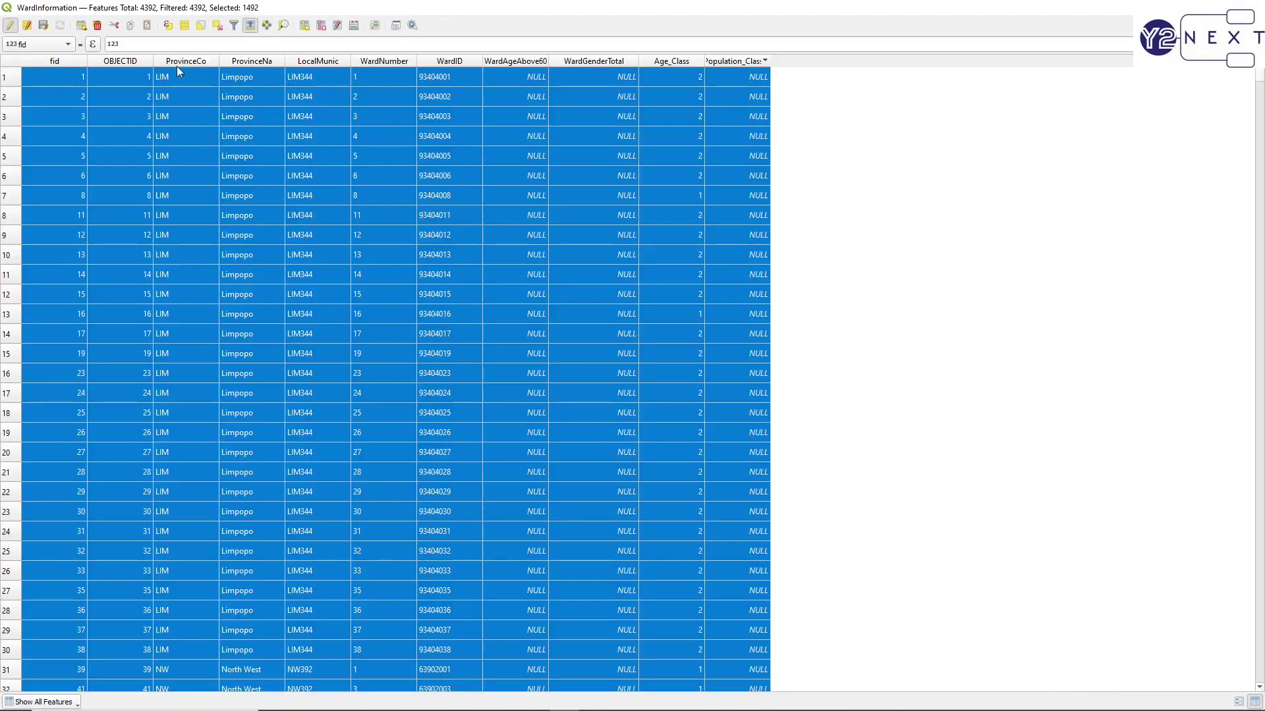
{"action": "left_click", "coordinate": [353, 25]}
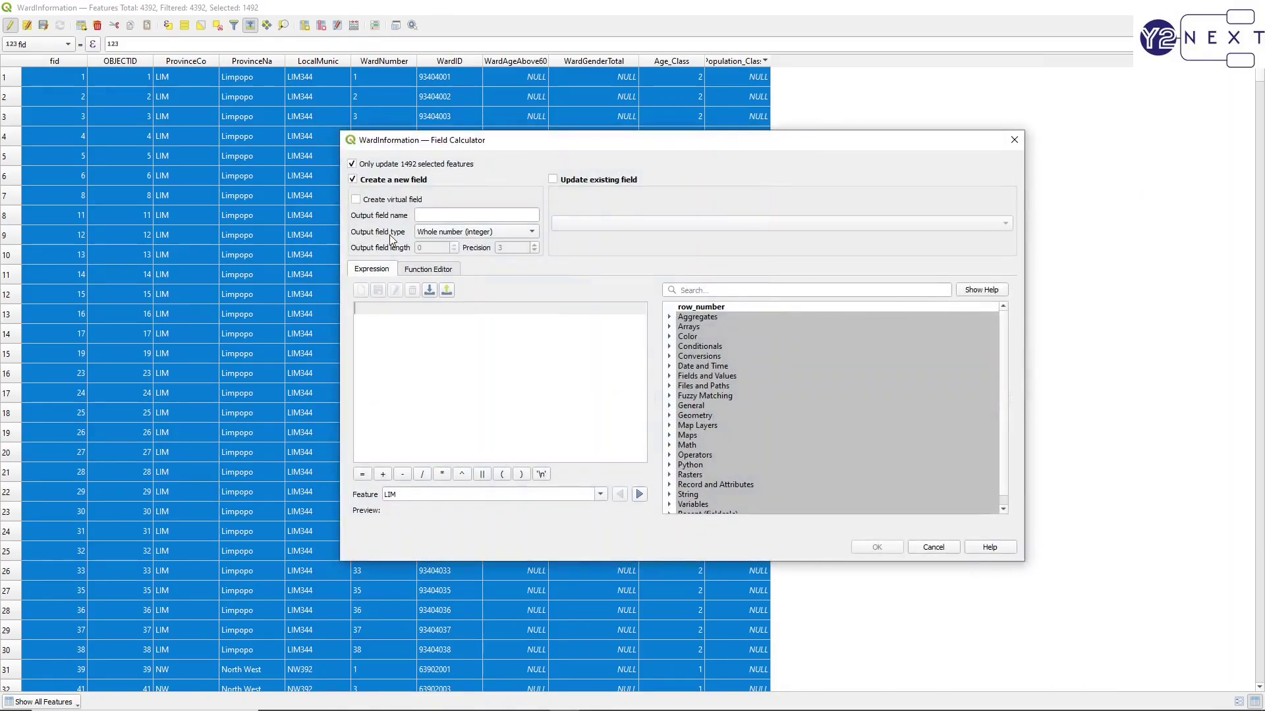
{"action": "left_click", "coordinate": [585, 187]}
{"action": "left_click", "coordinate": [590, 224]}
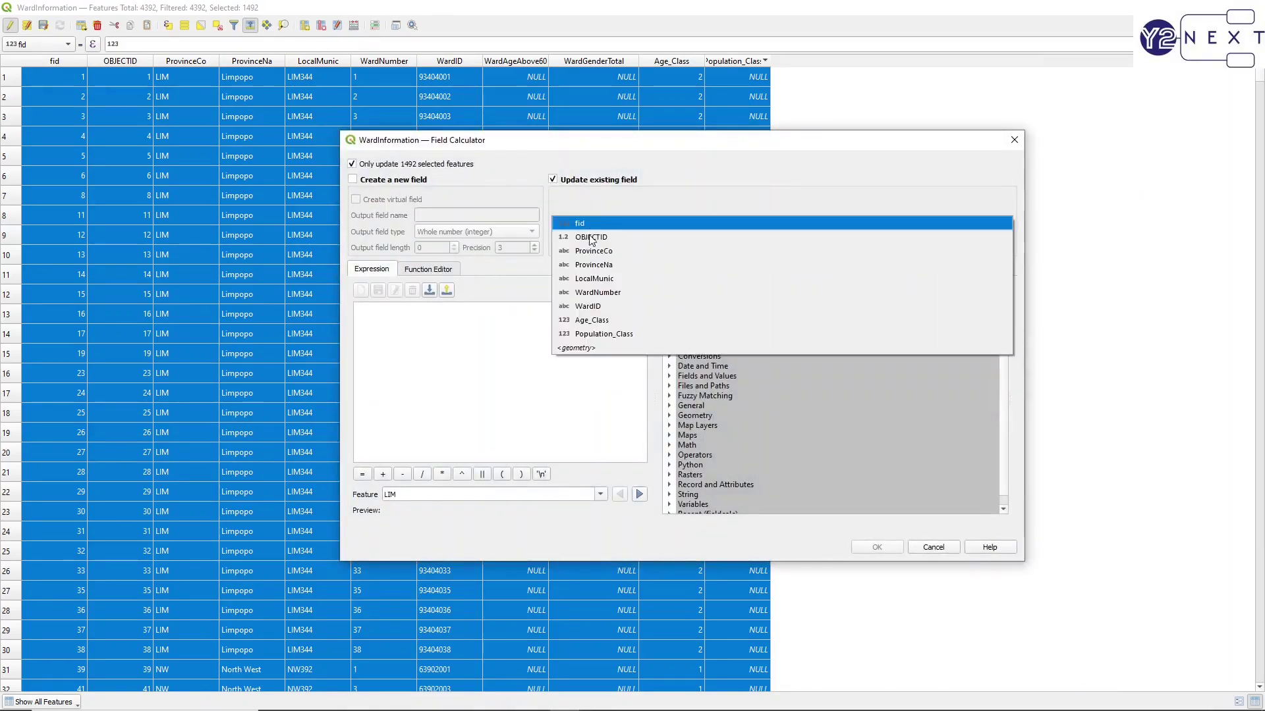
{"action": "left_click", "coordinate": [595, 334]}
{"action": "left_click", "coordinate": [447, 355]}
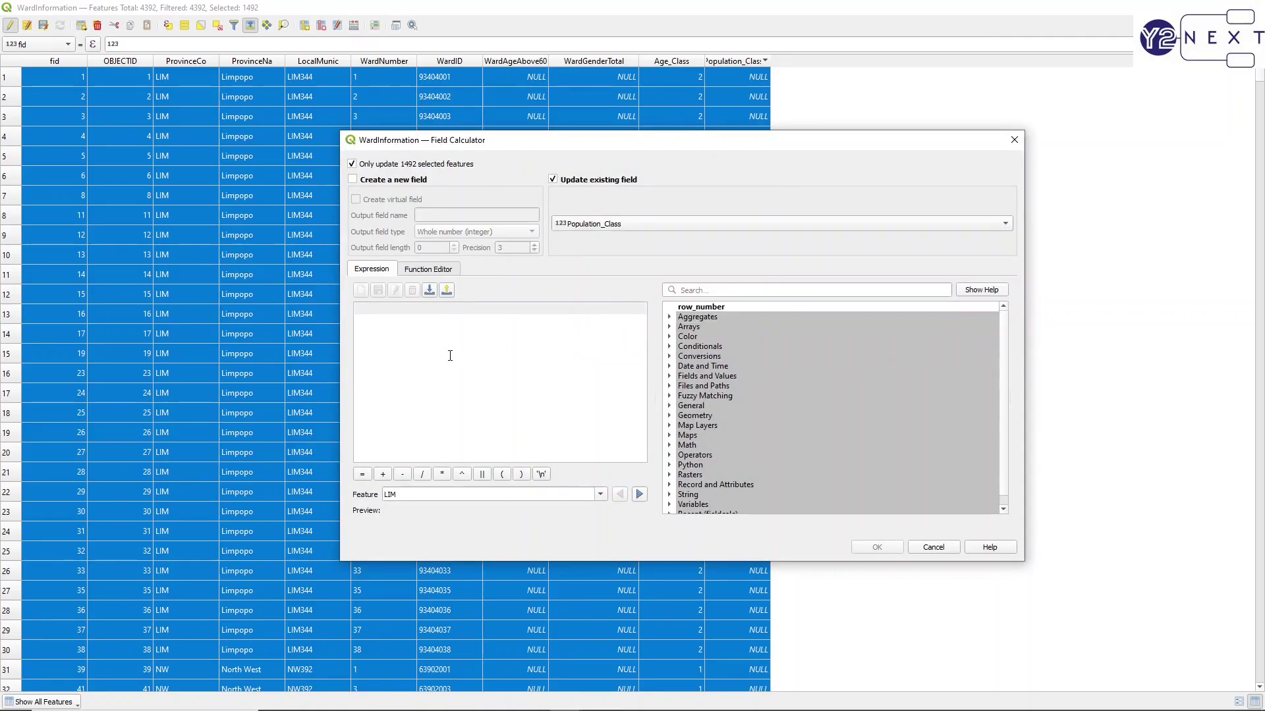
{"action": "type", "text": "2"}
{"action": "left_click", "coordinate": [878, 549]}
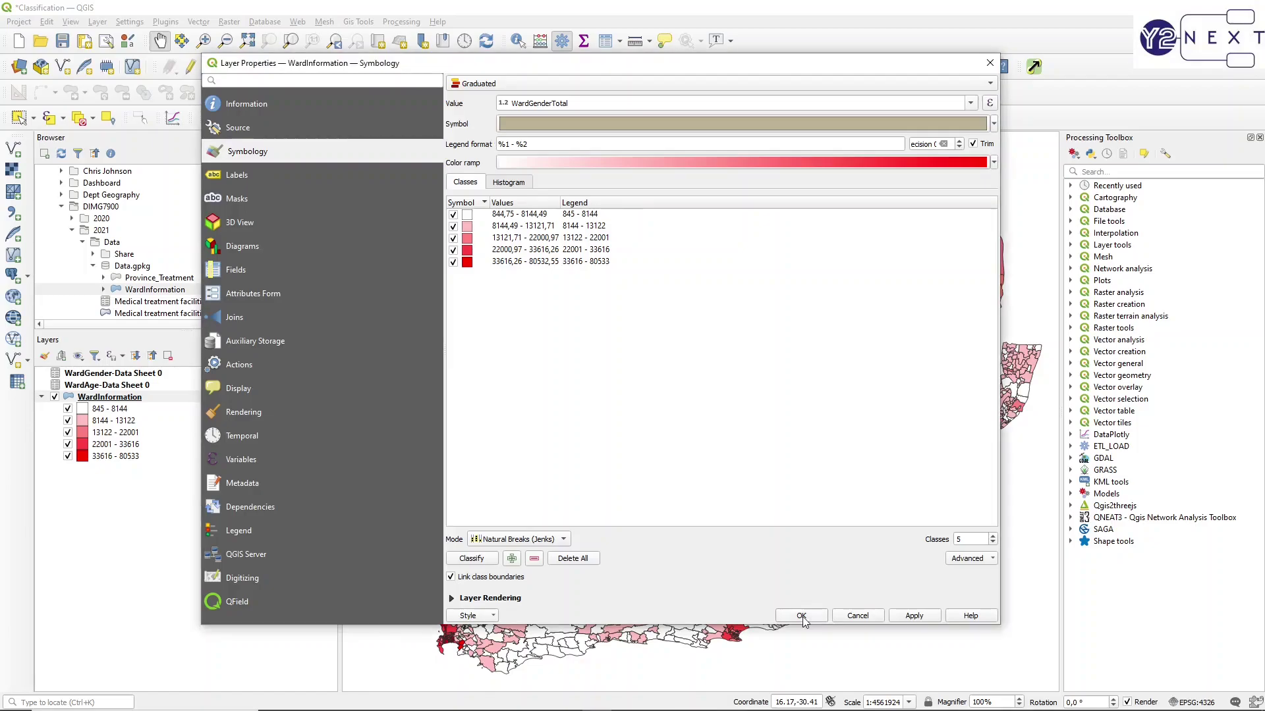
Step: Apply the graduated WardGenderTotal symbology with five Natural Breaks (Jenks) classes and make WardInformation the active layer
{"action": "key", "text": "Return"}
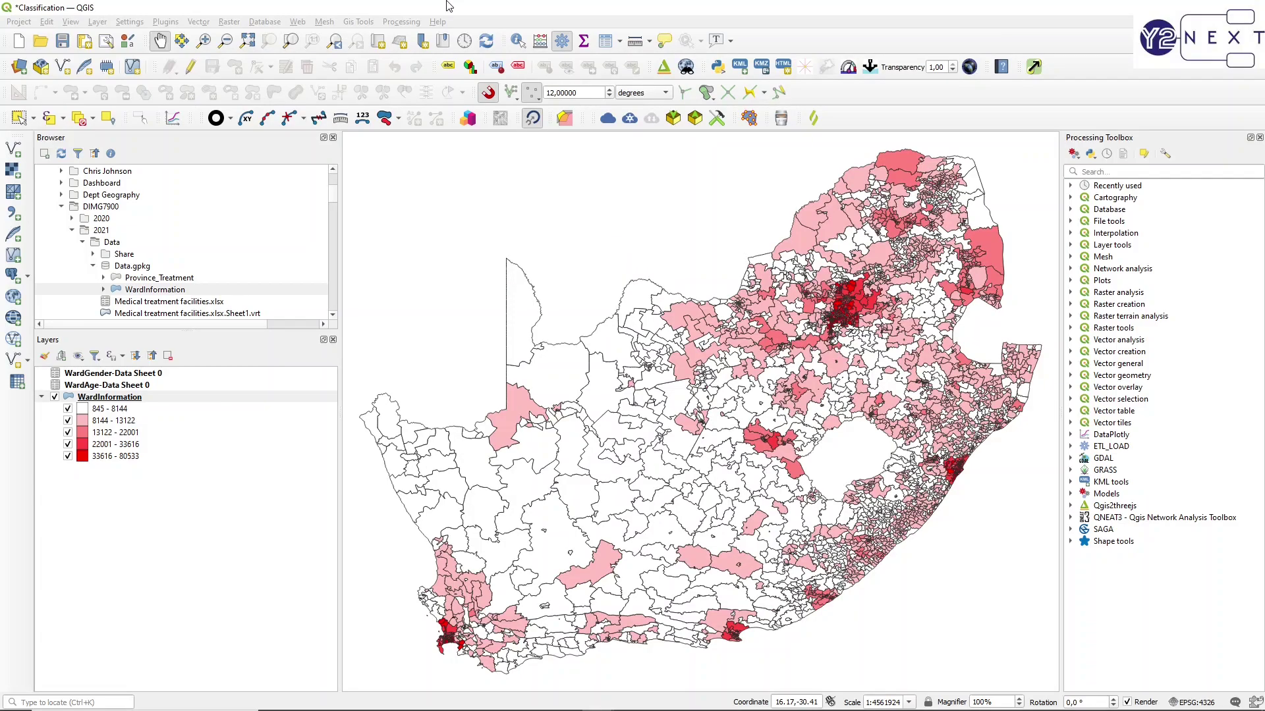
{"action": "left_click", "coordinate": [191, 396]}
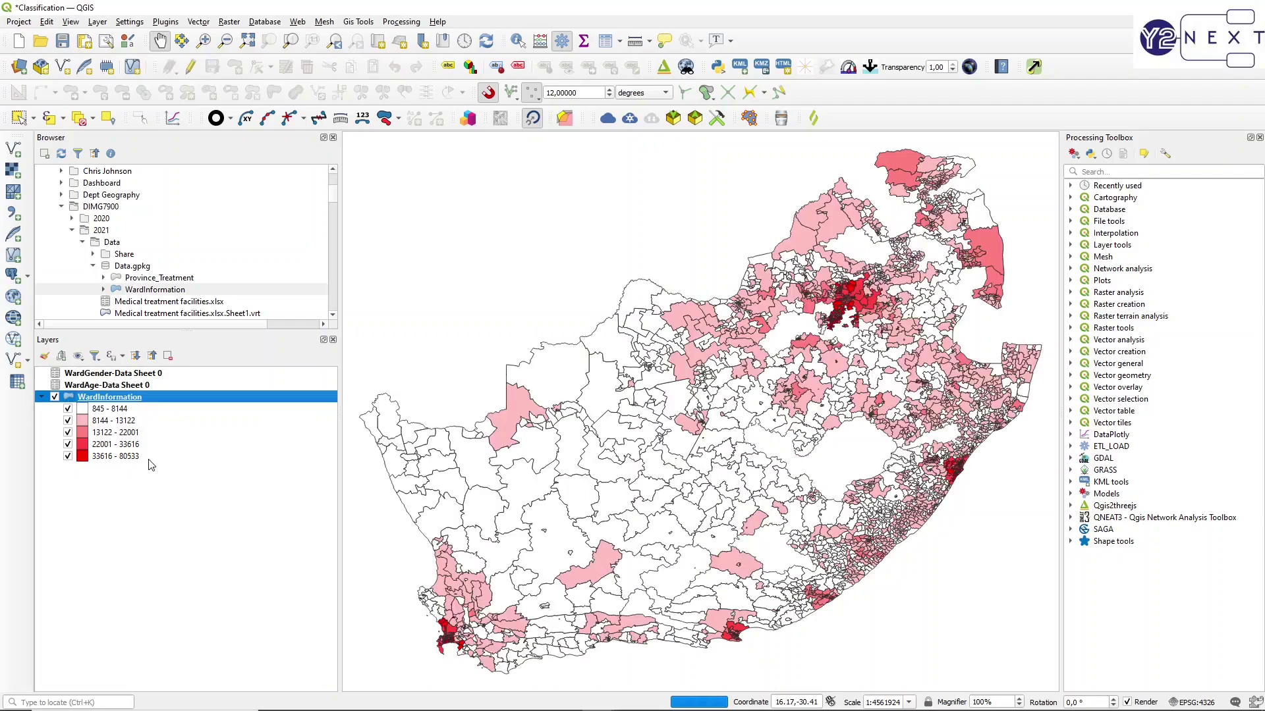
{"action": "left_click", "coordinate": [538, 43]}
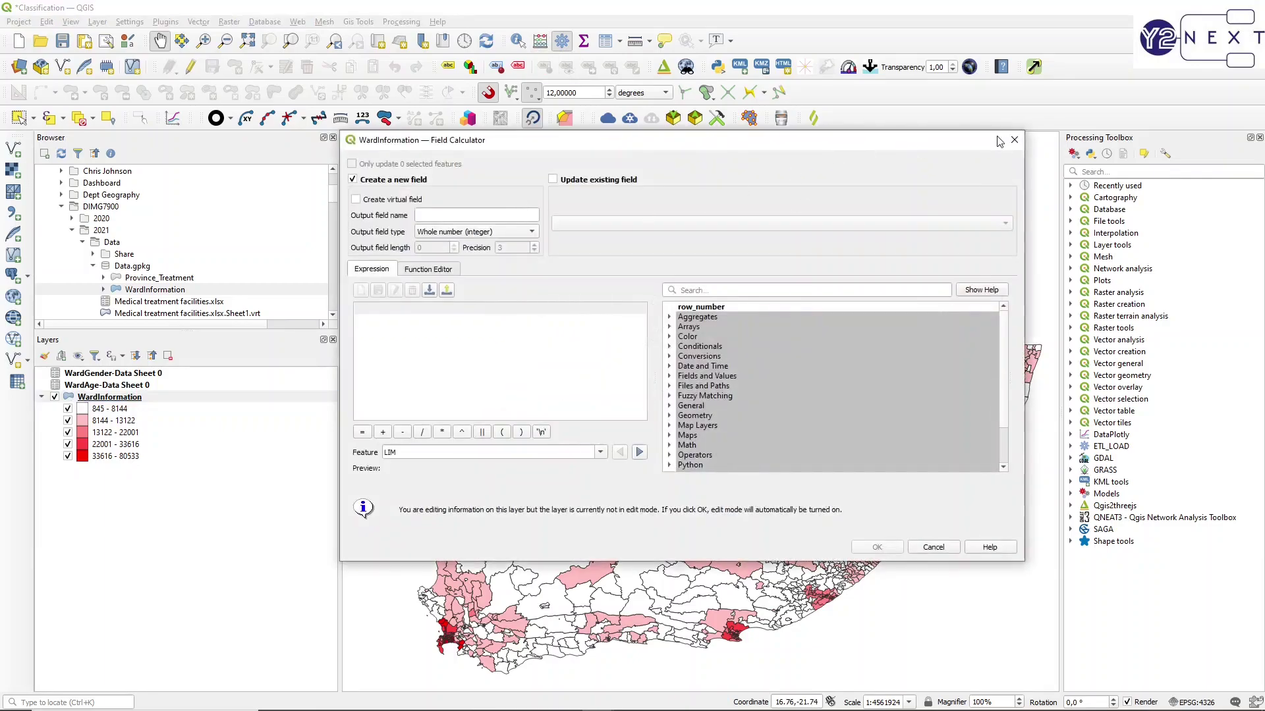
{"action": "left_click", "coordinate": [1013, 143]}
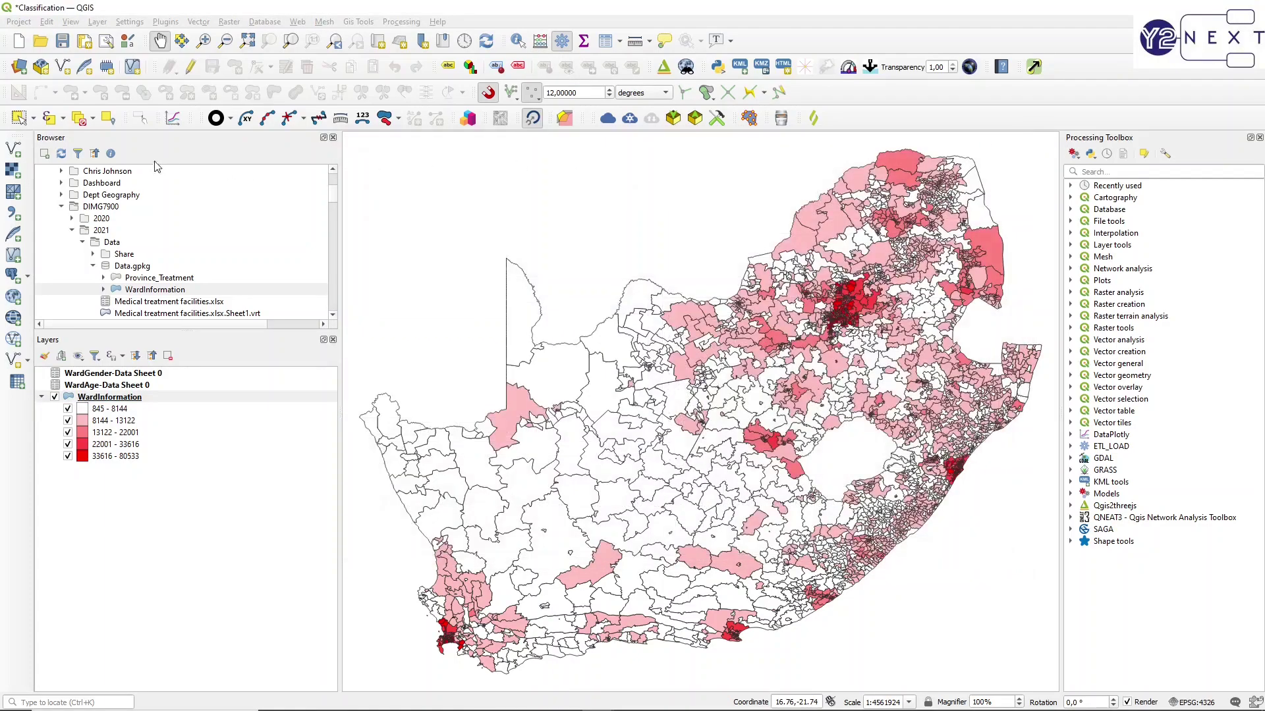
Step: Select the WardInformation wards matching the expression "WardGenderTotal" >= 844 and "WardGenderTotal" < 8144
{"action": "left_click", "coordinate": [50, 121]}
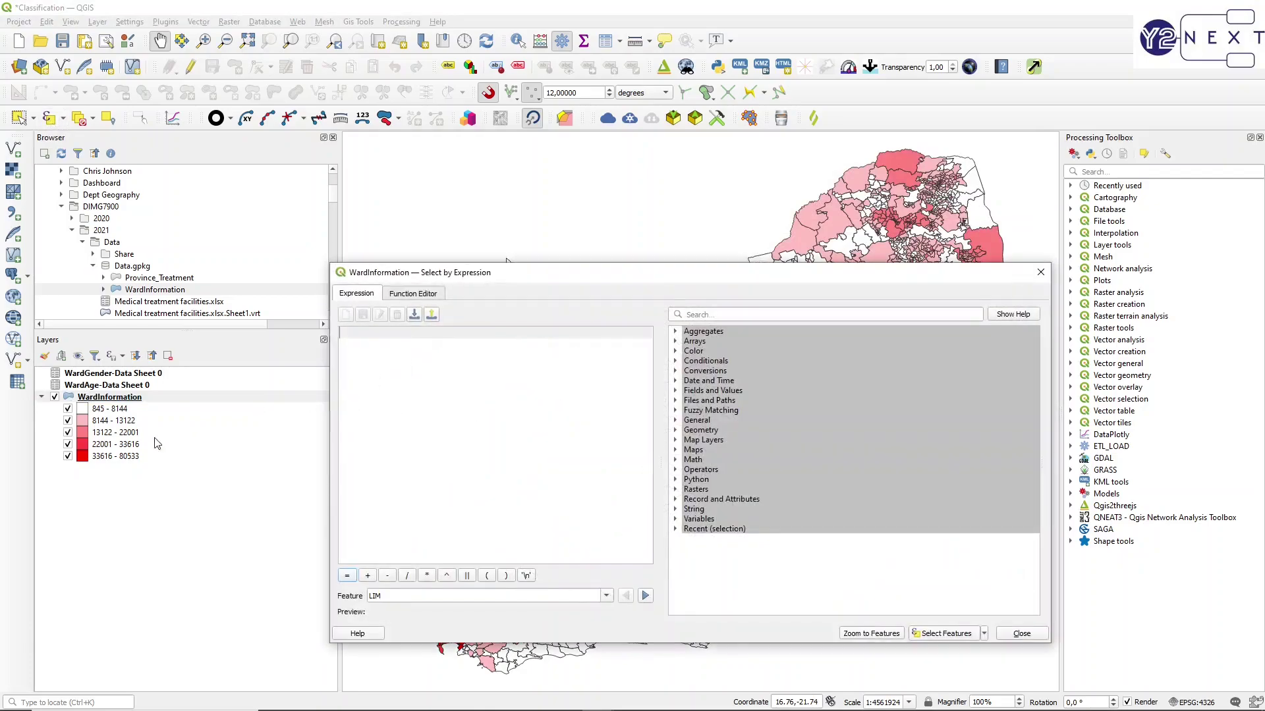
{"action": "left_click", "coordinate": [678, 391]}
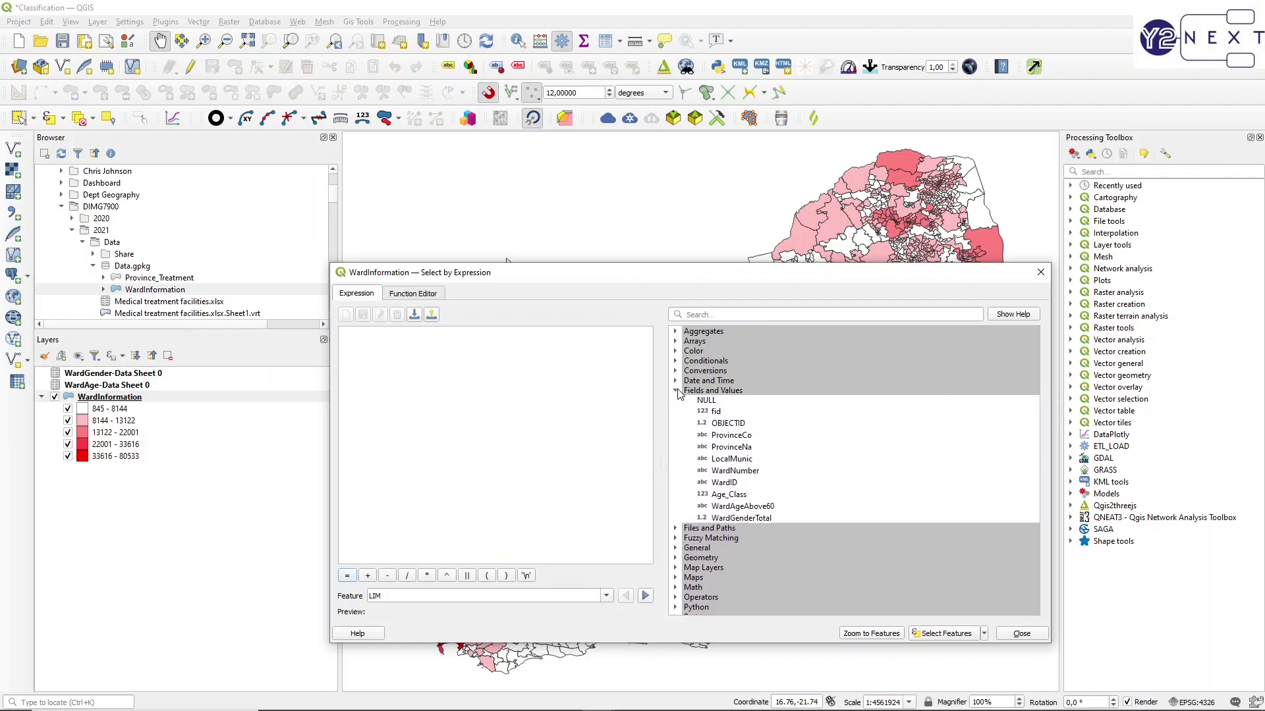
{"action": "double_click", "coordinate": [753, 519]}
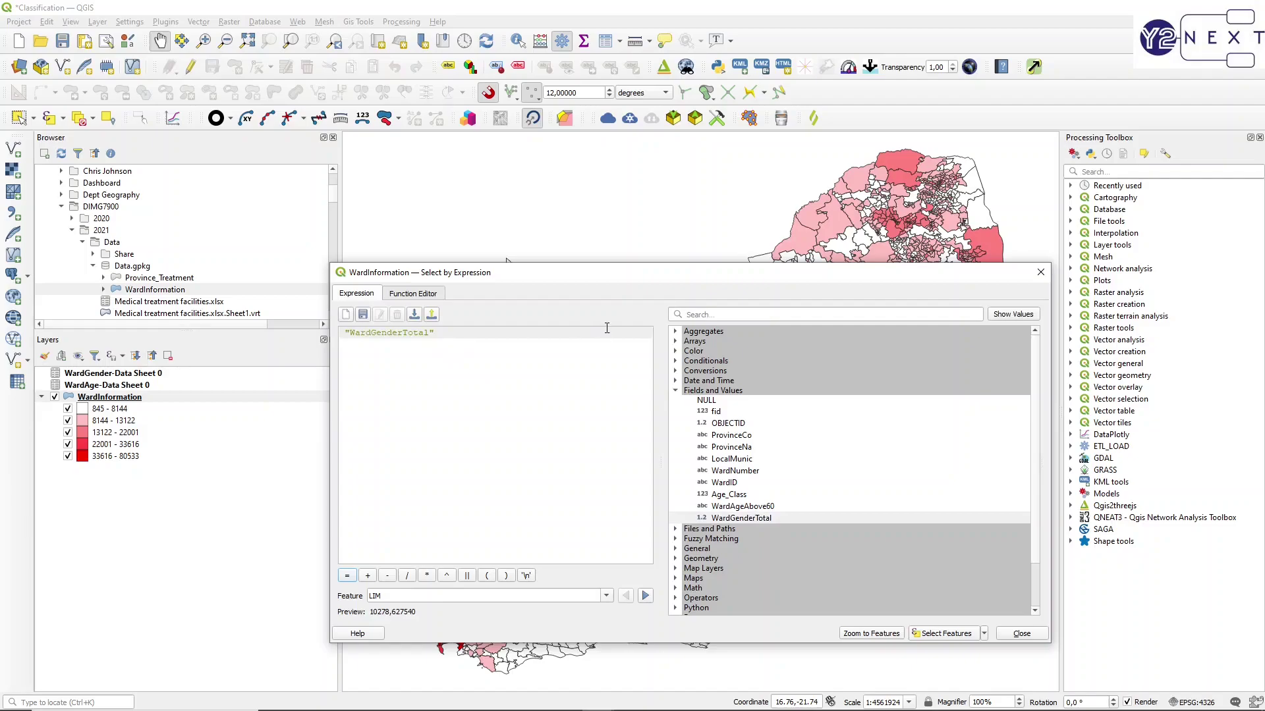
{"action": "type", "text": ">= 844 and"}
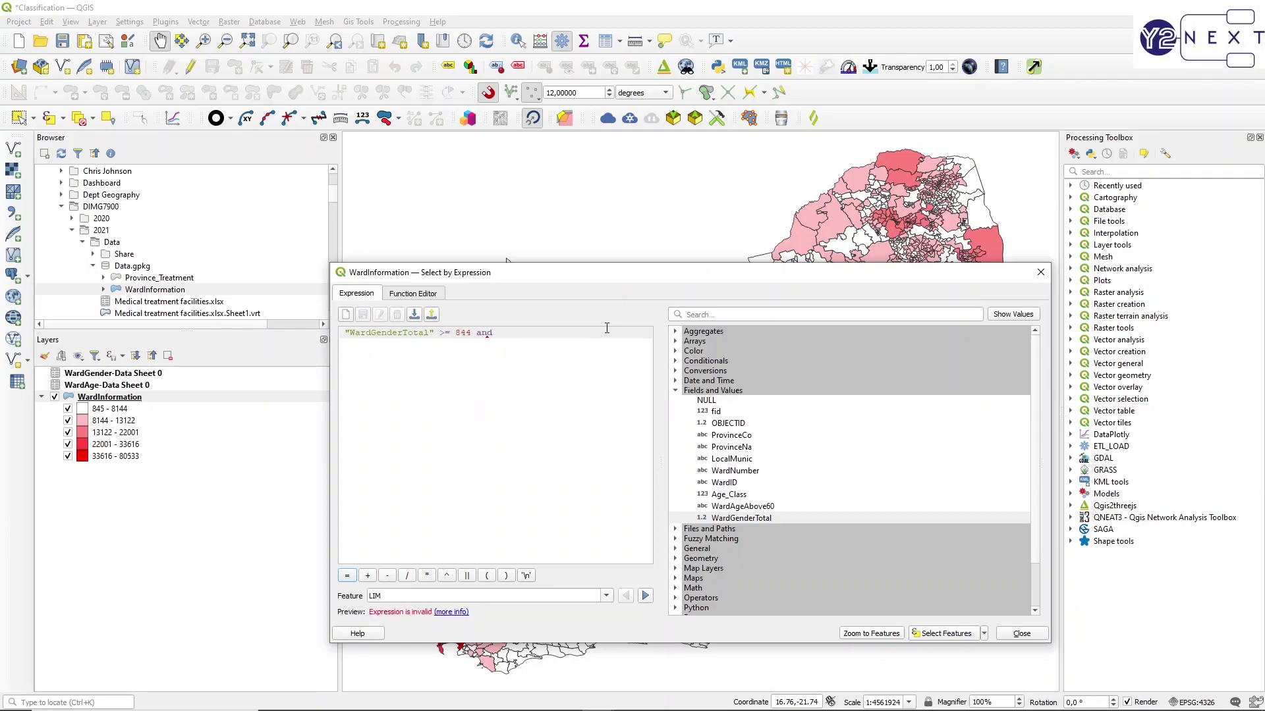
{"action": "left_click", "coordinate": [749, 519]}
{"action": "double_click", "coordinate": [749, 519]}
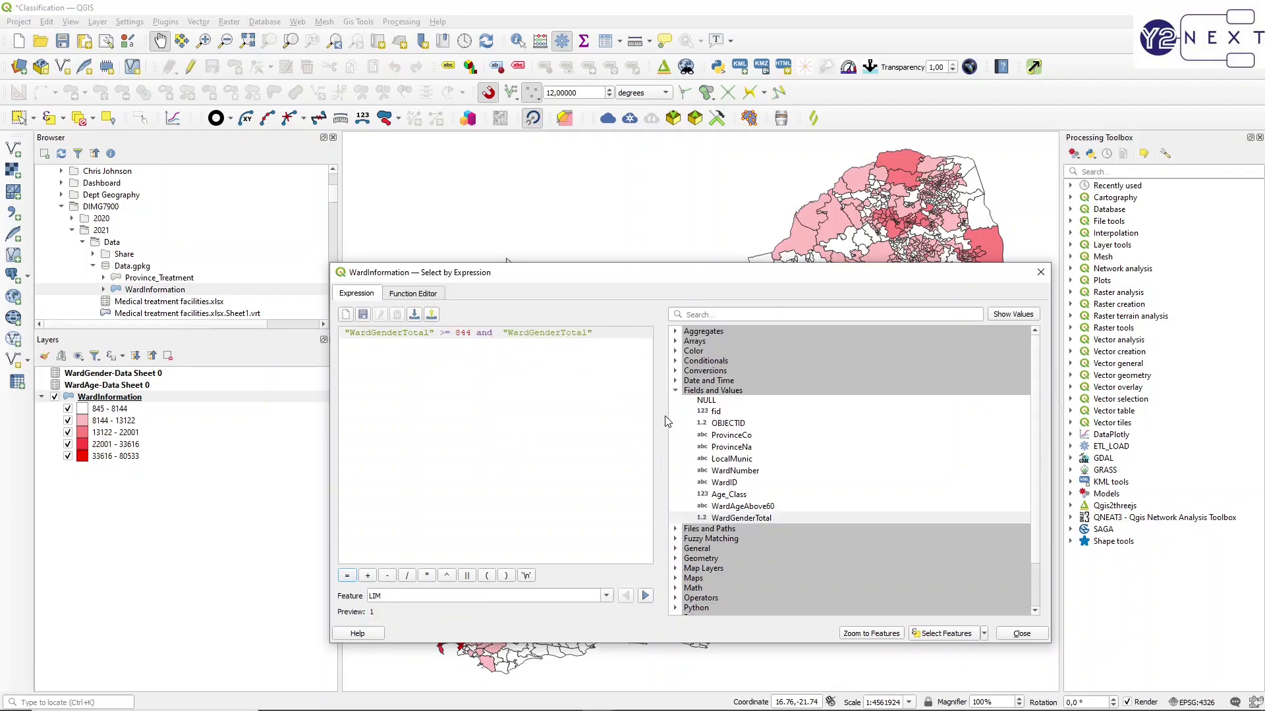
{"action": "type", "text": "< 8144"}
{"action": "left_click", "coordinate": [949, 633]}
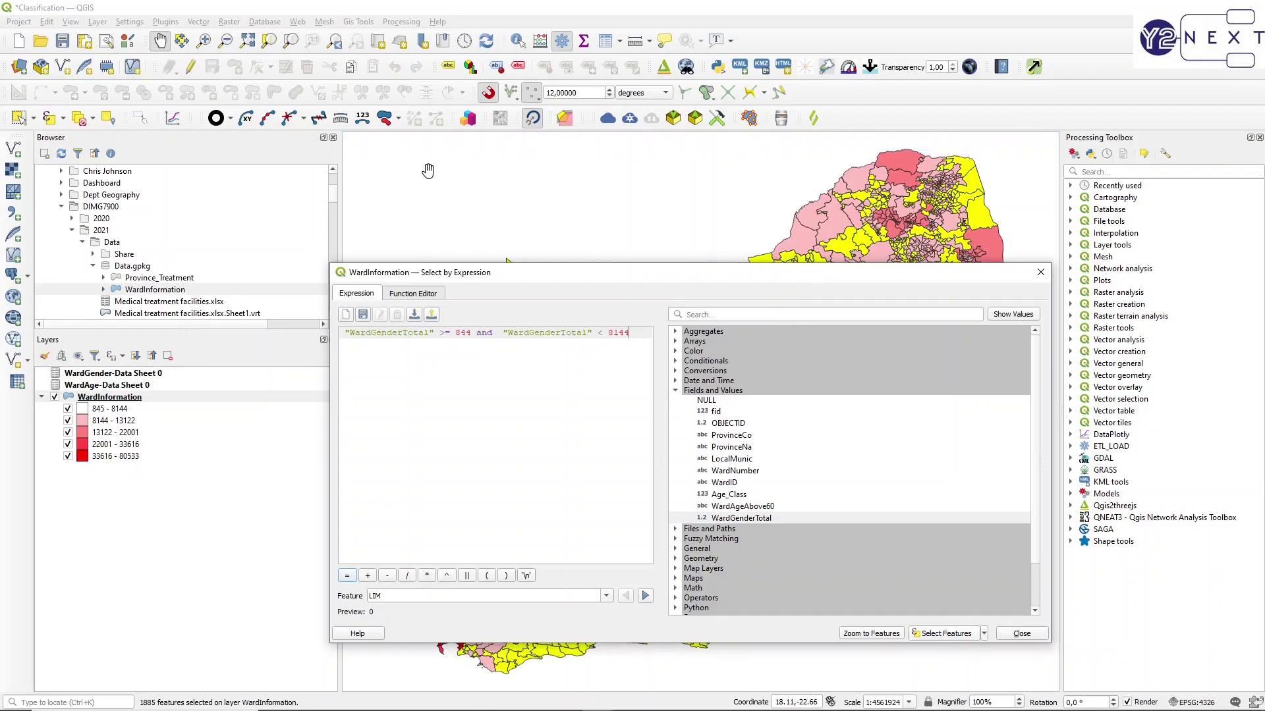
Step: Open the WardInformation attribute table, sort it by WardGenderTotal ascending, and place its window beside the layer class ranges
{"action": "left_click", "coordinate": [598, 698]}
{"action": "left_click", "coordinate": [741, 639]}
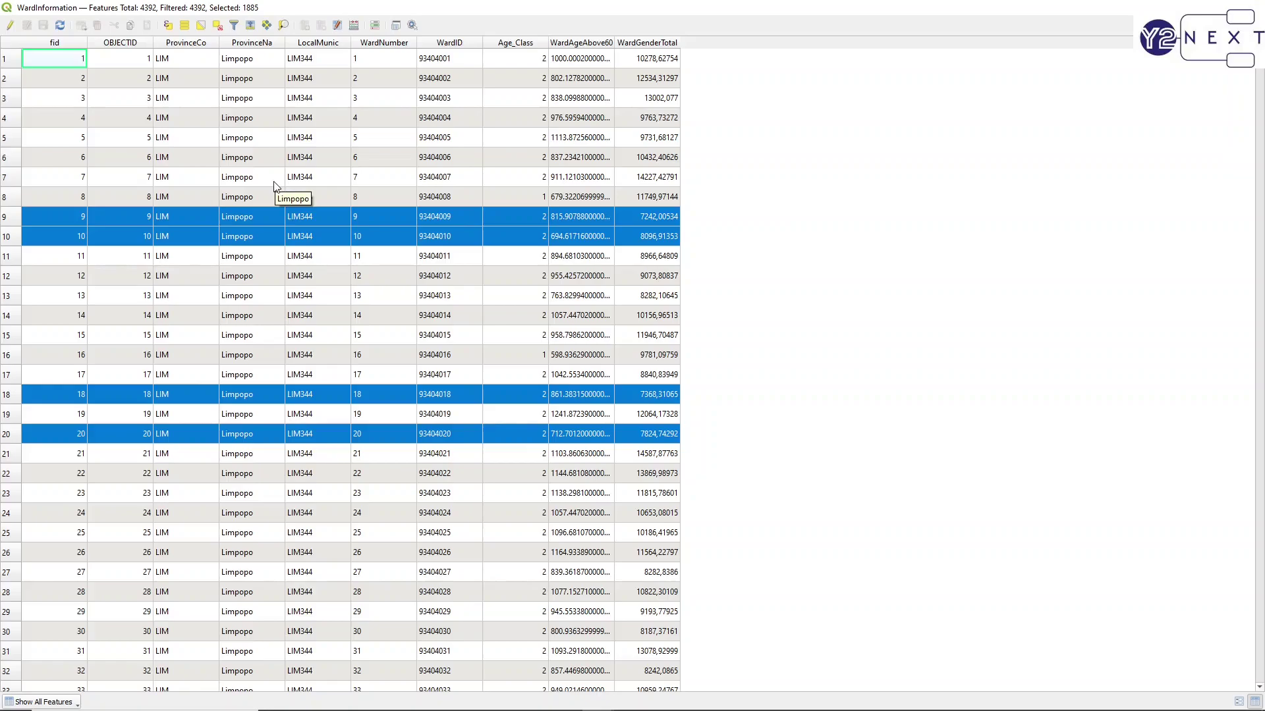
{"action": "left_click", "coordinate": [638, 43]}
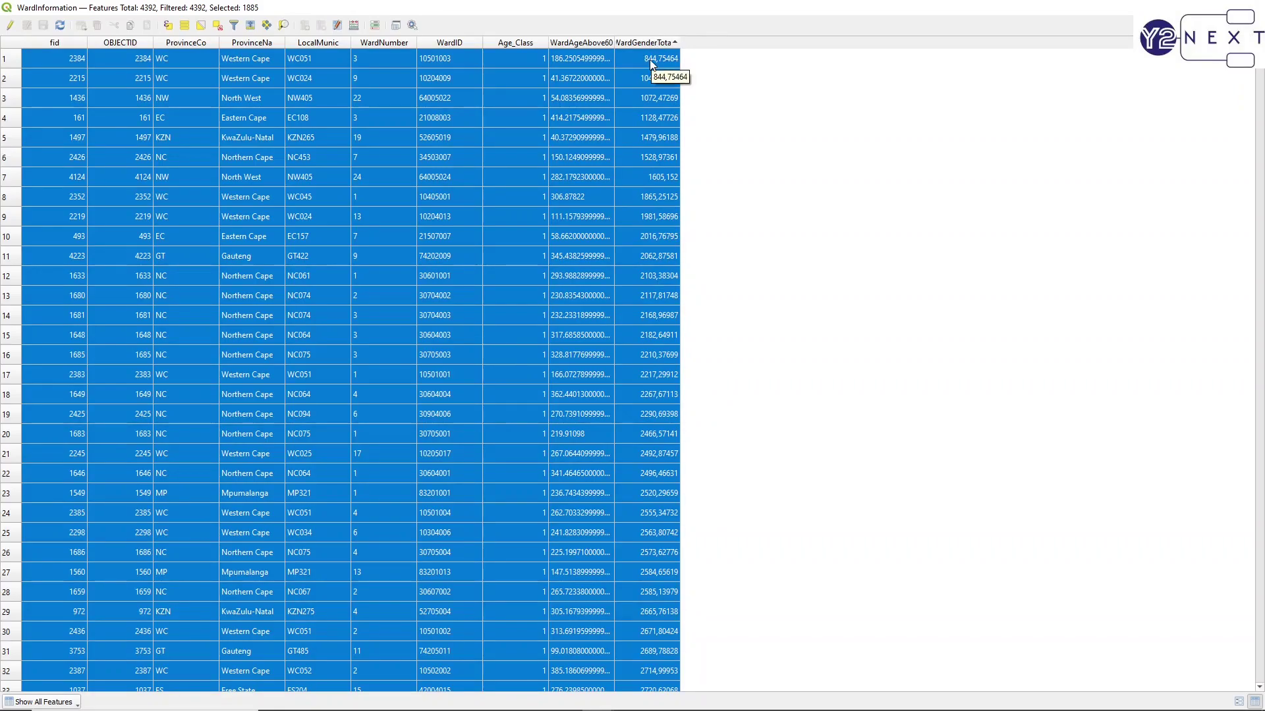
{"action": "key", "text": "alt+Tab"}
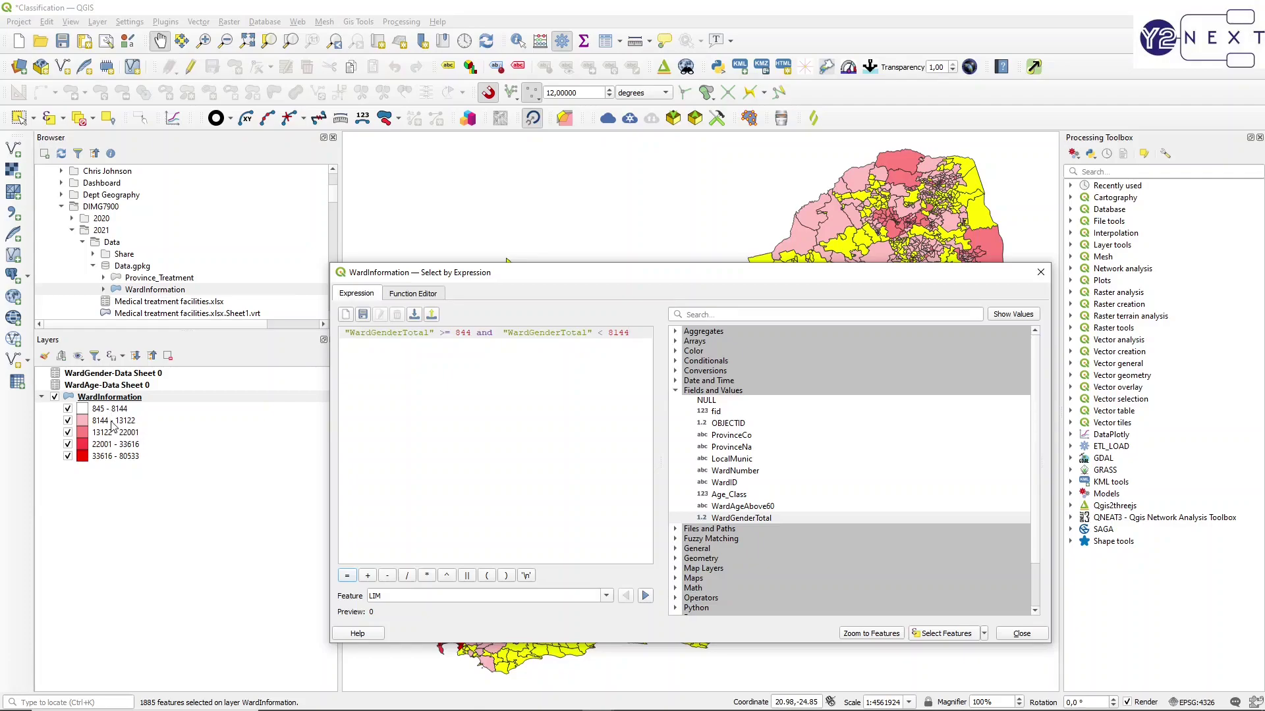
{"action": "key", "text": "alt+Tab"}
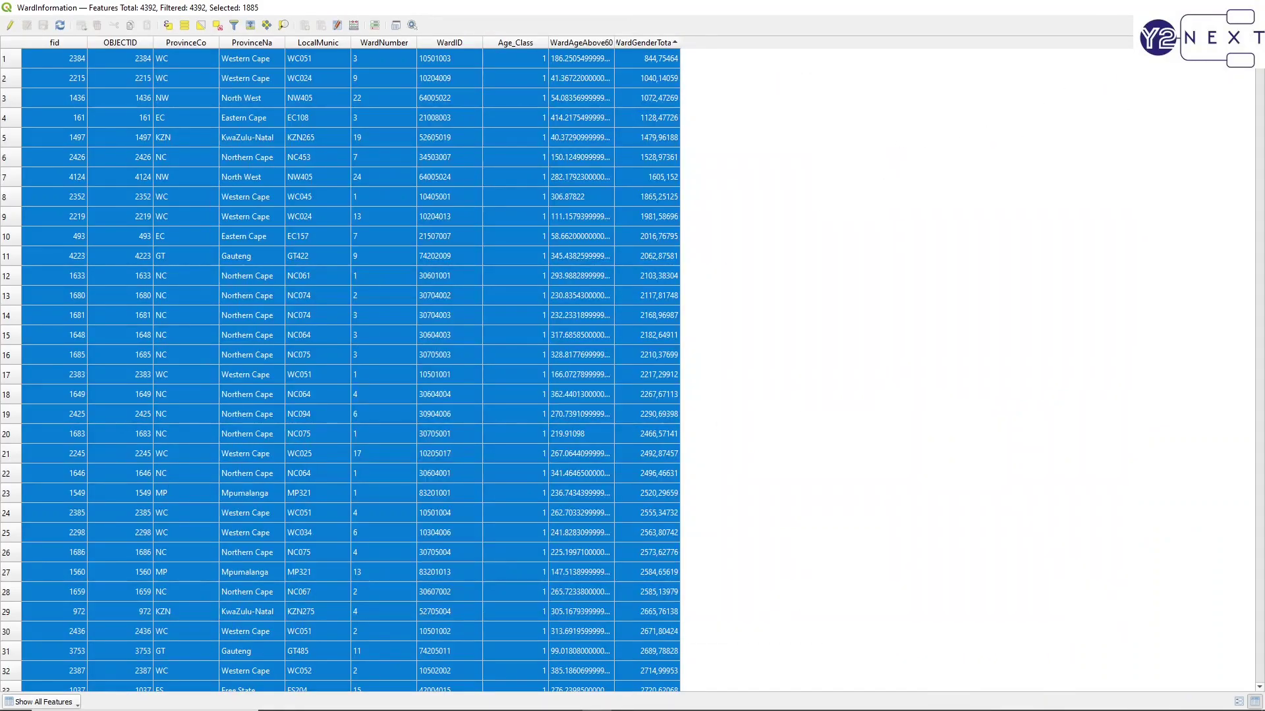
{"action": "key", "text": "super+Down"}
{"action": "left_click_drag", "start_coordinate": [538, 150], "coordinate": [796, 125]}
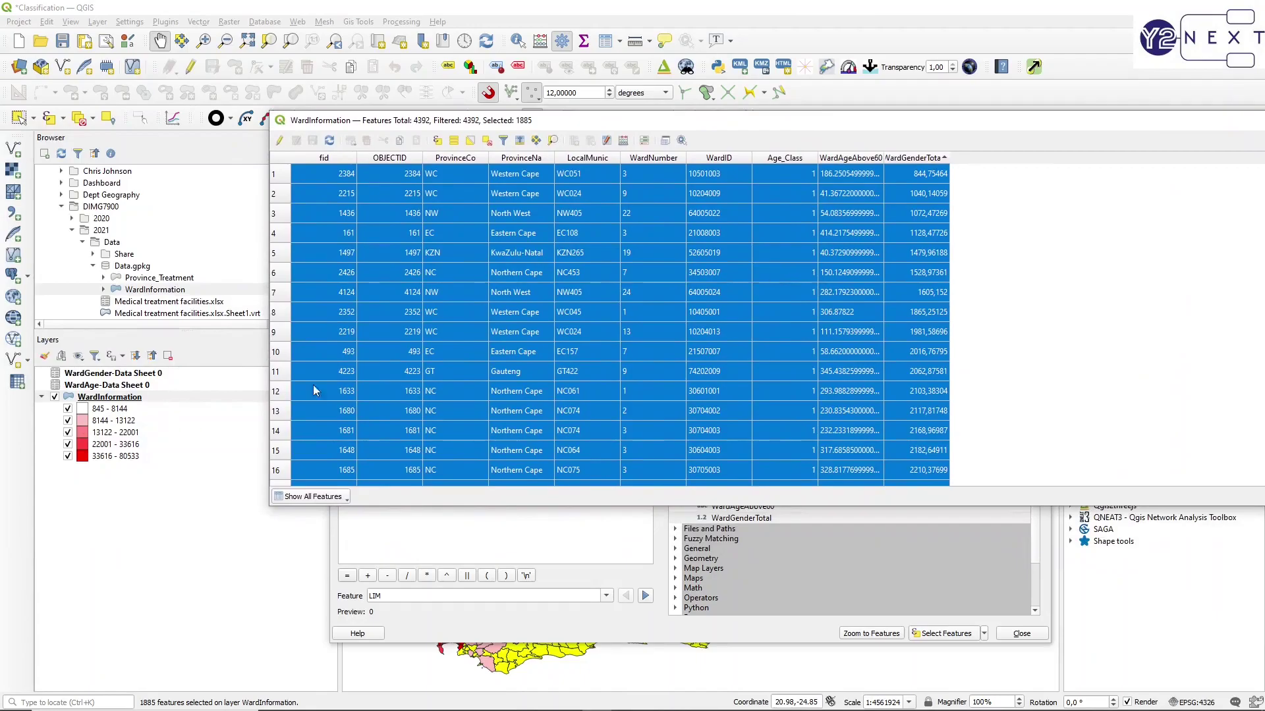
Step: Create a whole-number field Population_Class with value 1 for the selected wards and sort the table by it in descending order
{"action": "left_click", "coordinate": [612, 142]}
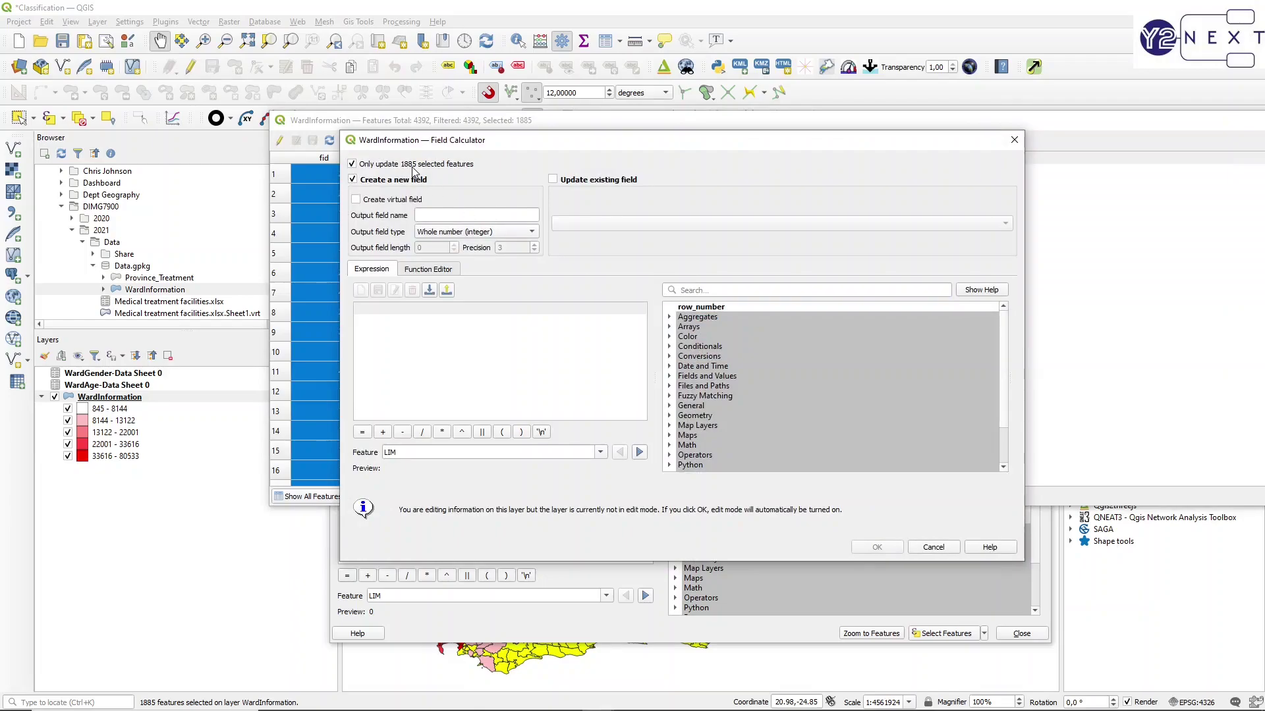
{"action": "left_click", "coordinate": [427, 213]}
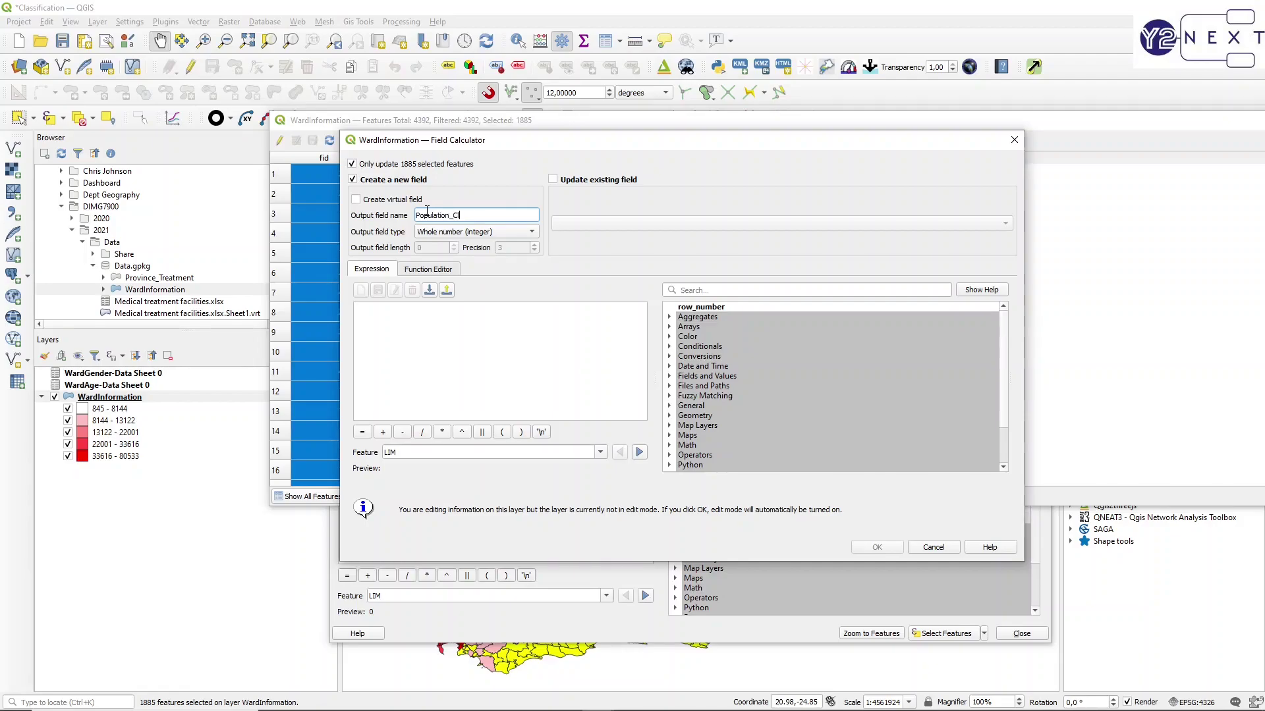
{"action": "left_click", "coordinate": [418, 341]}
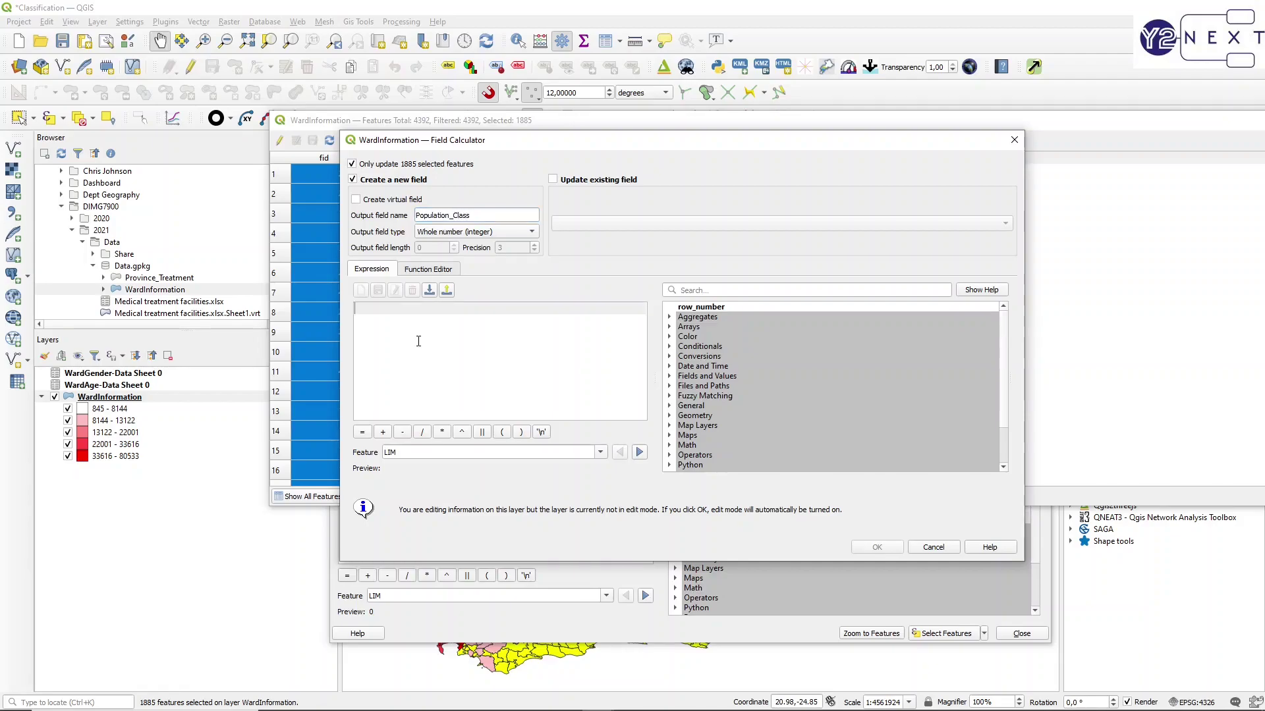
{"action": "type", "text": "123"}
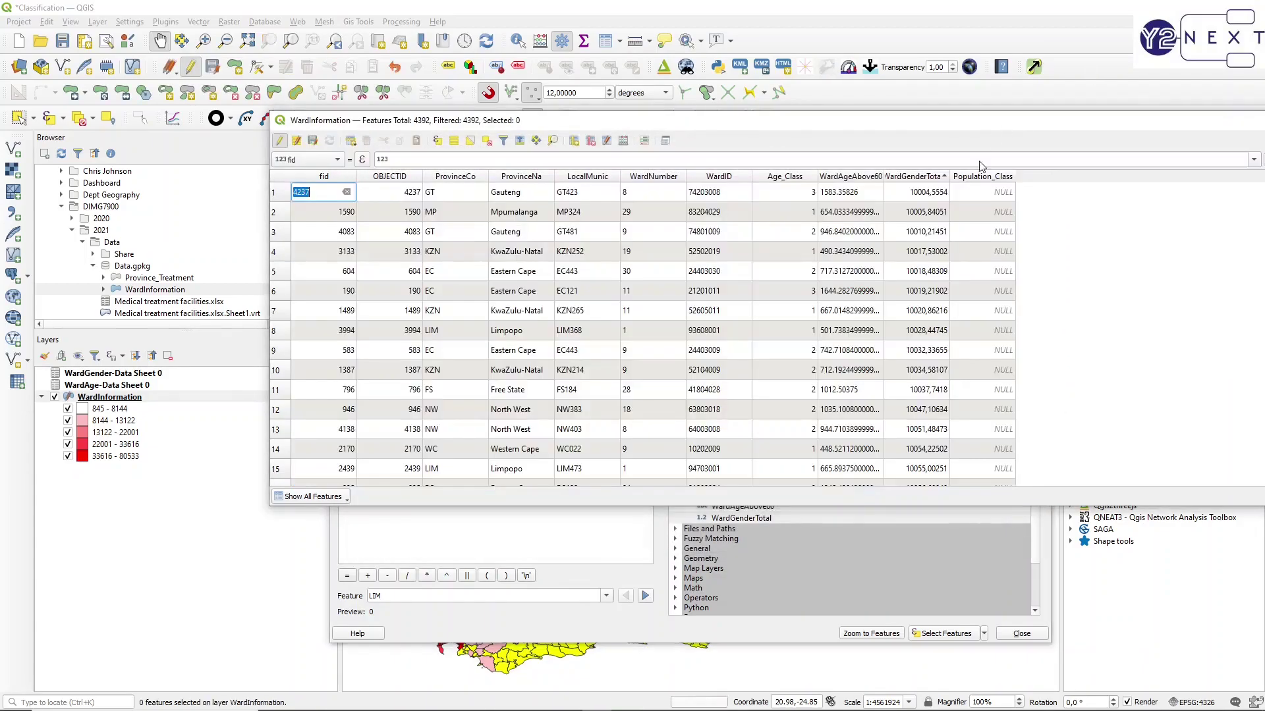
{"action": "left_click", "coordinate": [976, 177]}
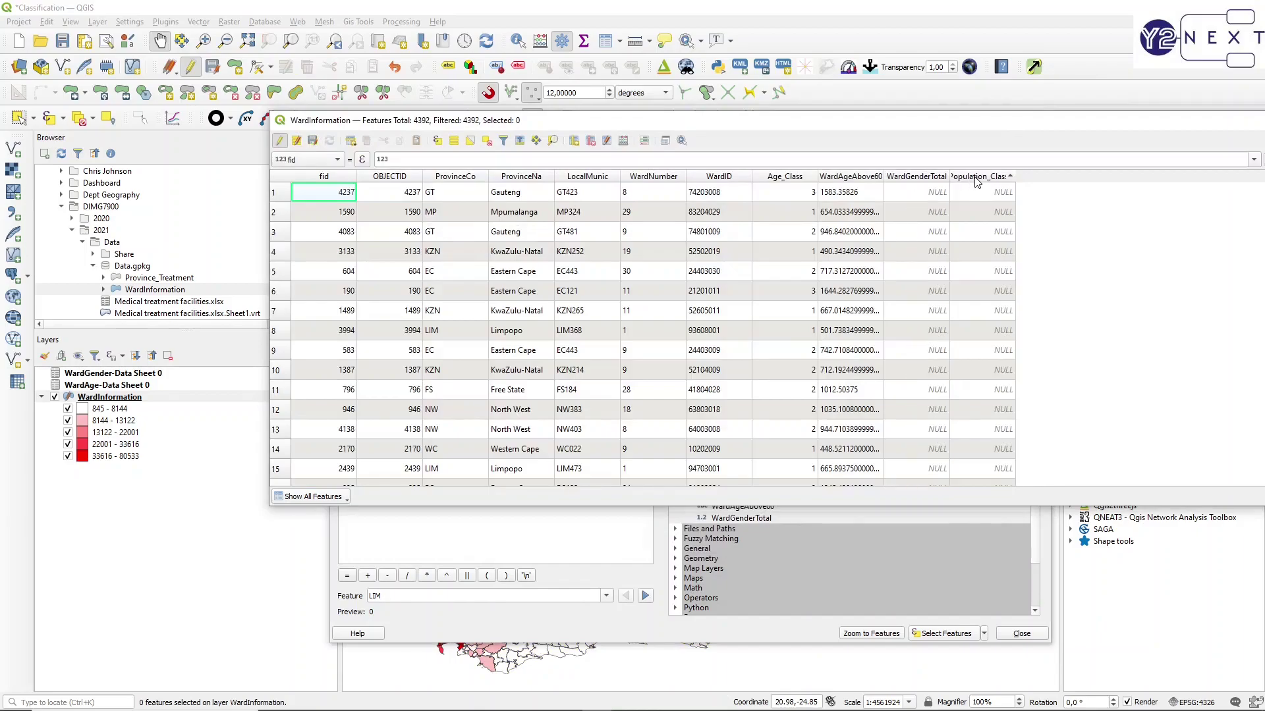
{"action": "left_click", "coordinate": [976, 178]}
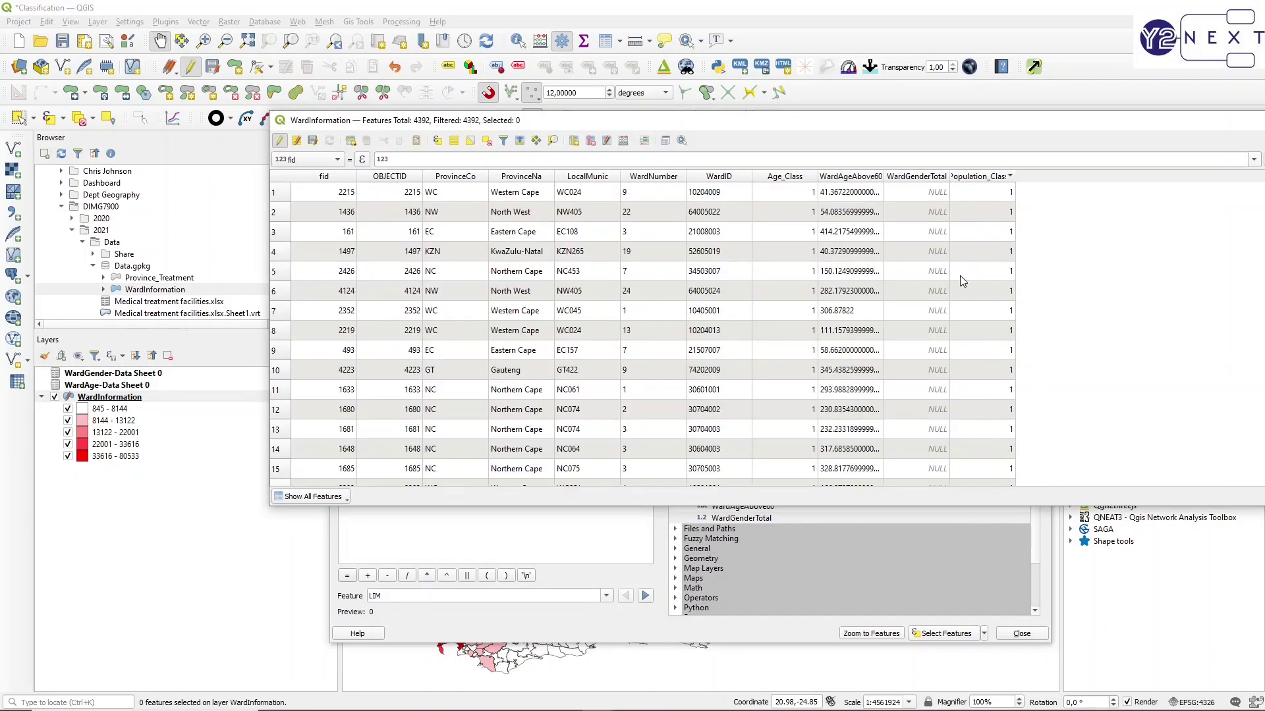
Step: Change the selection expression to "WardGenderTotal" >= 8144 and "WardGenderTotal" < 13122 and select the matching wards
{"action": "key", "text": "alt+Tab"}
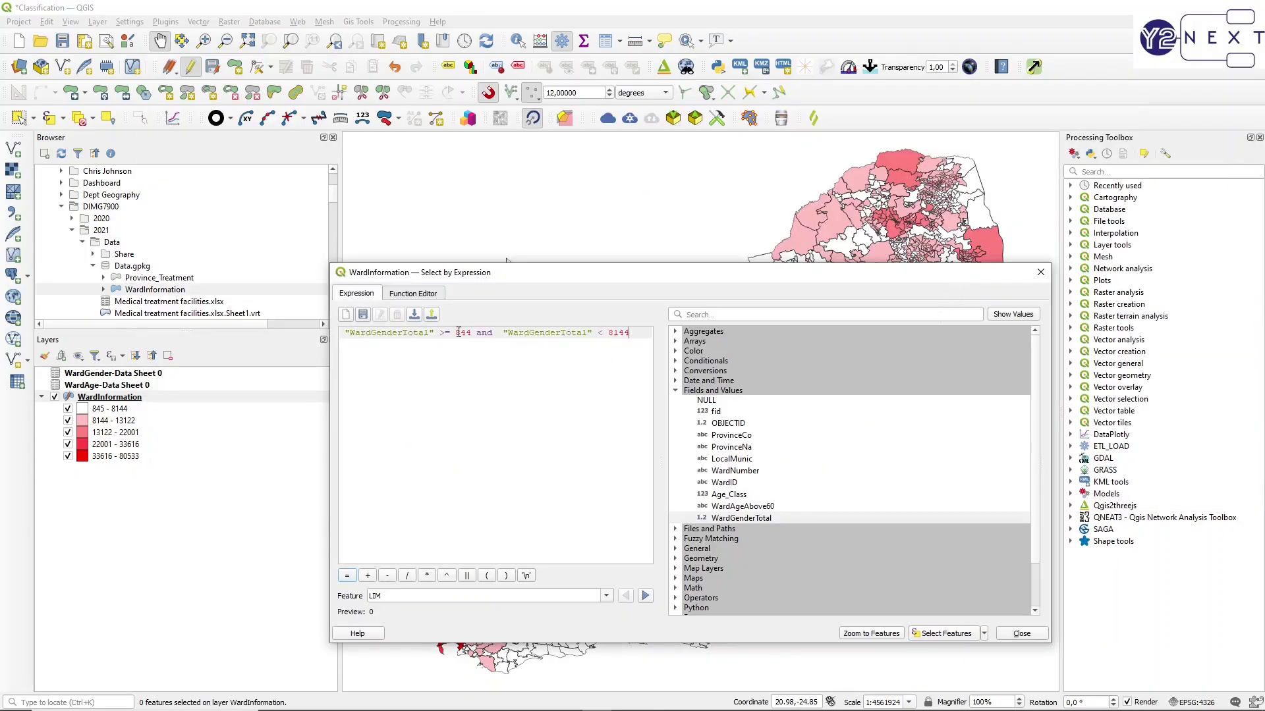
{"action": "left_click_drag", "start_coordinate": [455, 334], "coordinate": [473, 333]}
{"action": "type", "text": "8144"}
{"action": "left_click_drag", "start_coordinate": [614, 334], "coordinate": [642, 340]}
{"action": "type", "text": "13122"}
{"action": "left_click", "coordinate": [945, 634]}
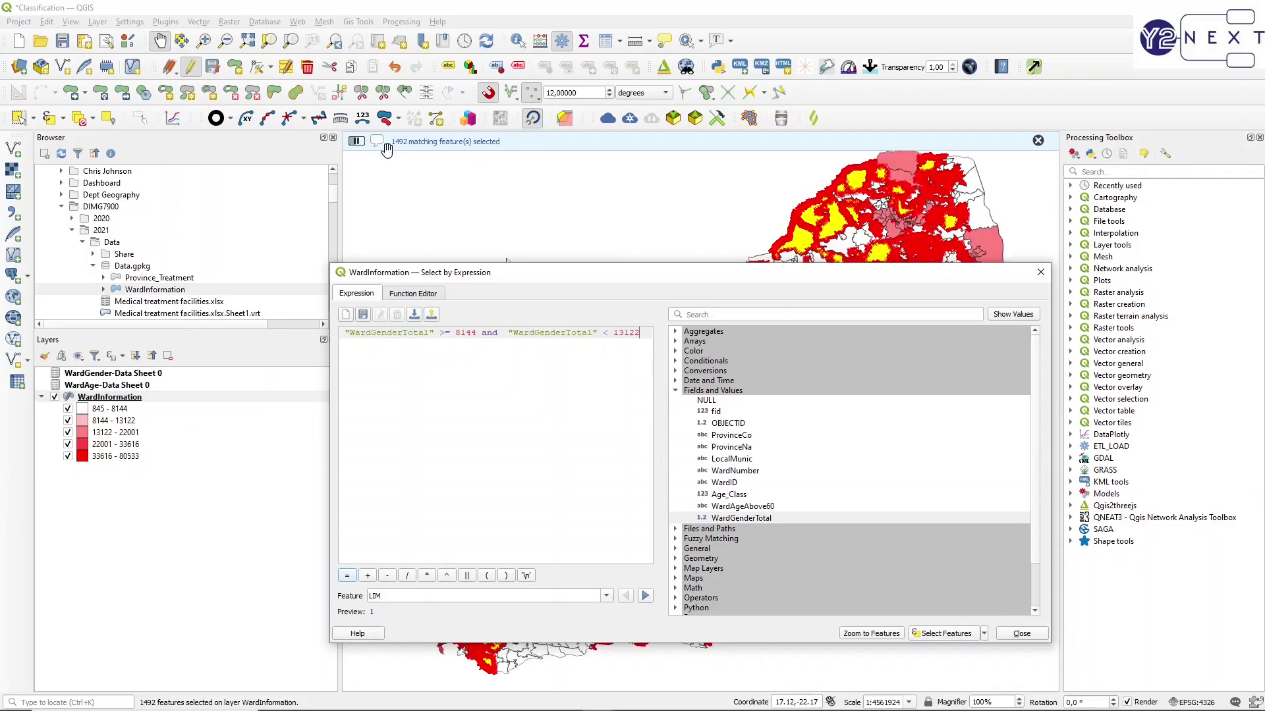
Step: Set the existing Population_Class field to 2 for the selected wards with the Field Calculator
{"action": "key", "text": "alt+Tab"}
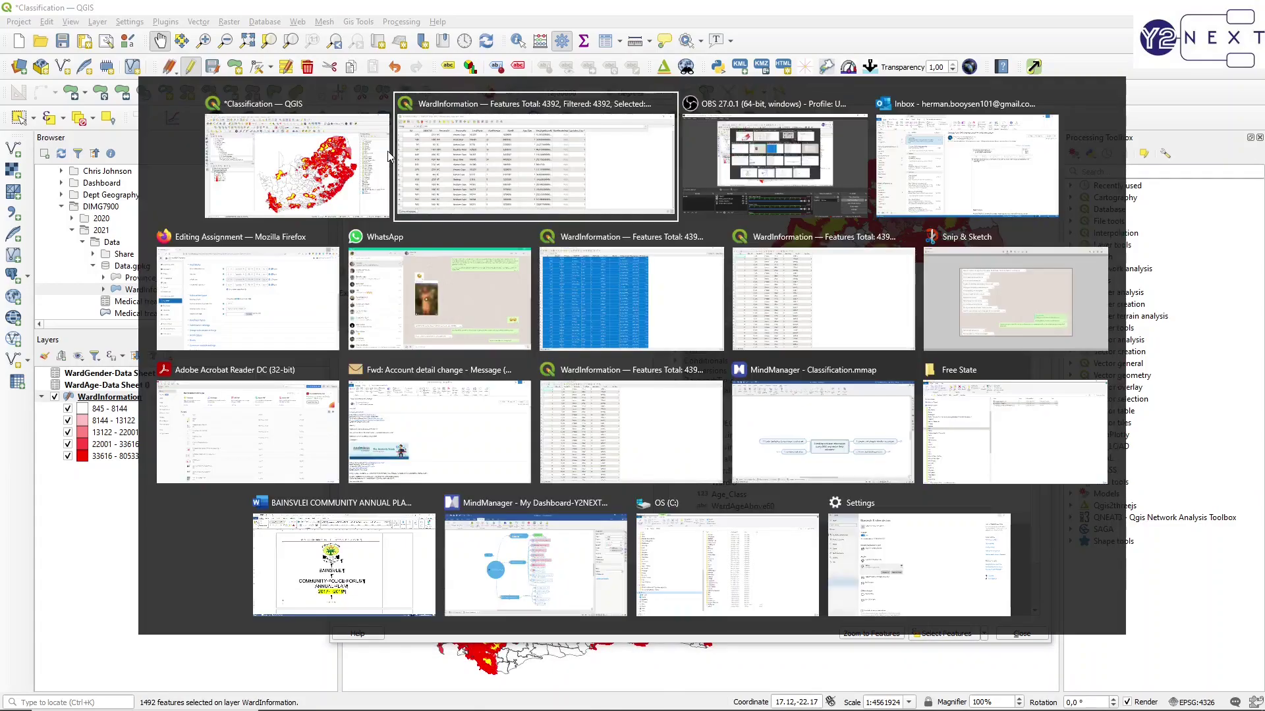
{"action": "key", "text": "alt+Tab"}
{"action": "key", "text": "alt+Tab"}
{"action": "key", "text": "alt+Tab"}
{"action": "key", "text": "alt+Tab"}
{"action": "key", "text": "alt+Tab"}
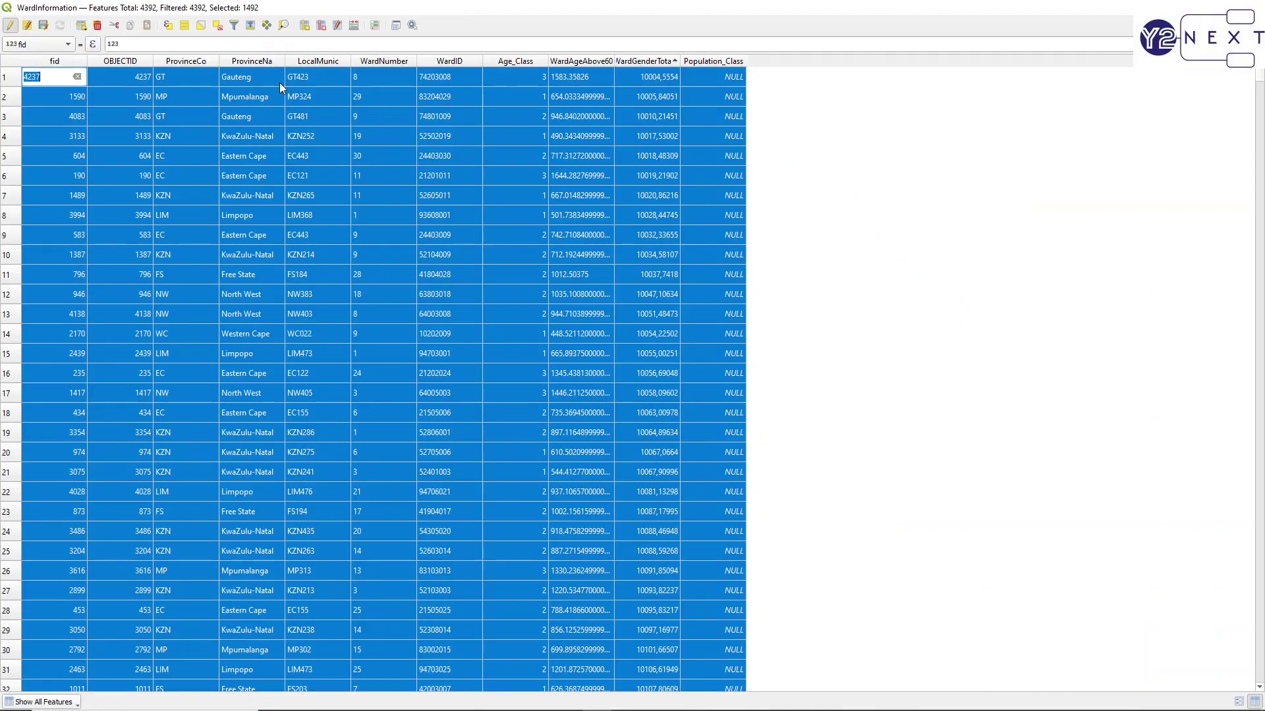
{"action": "left_click", "coordinate": [354, 29]}
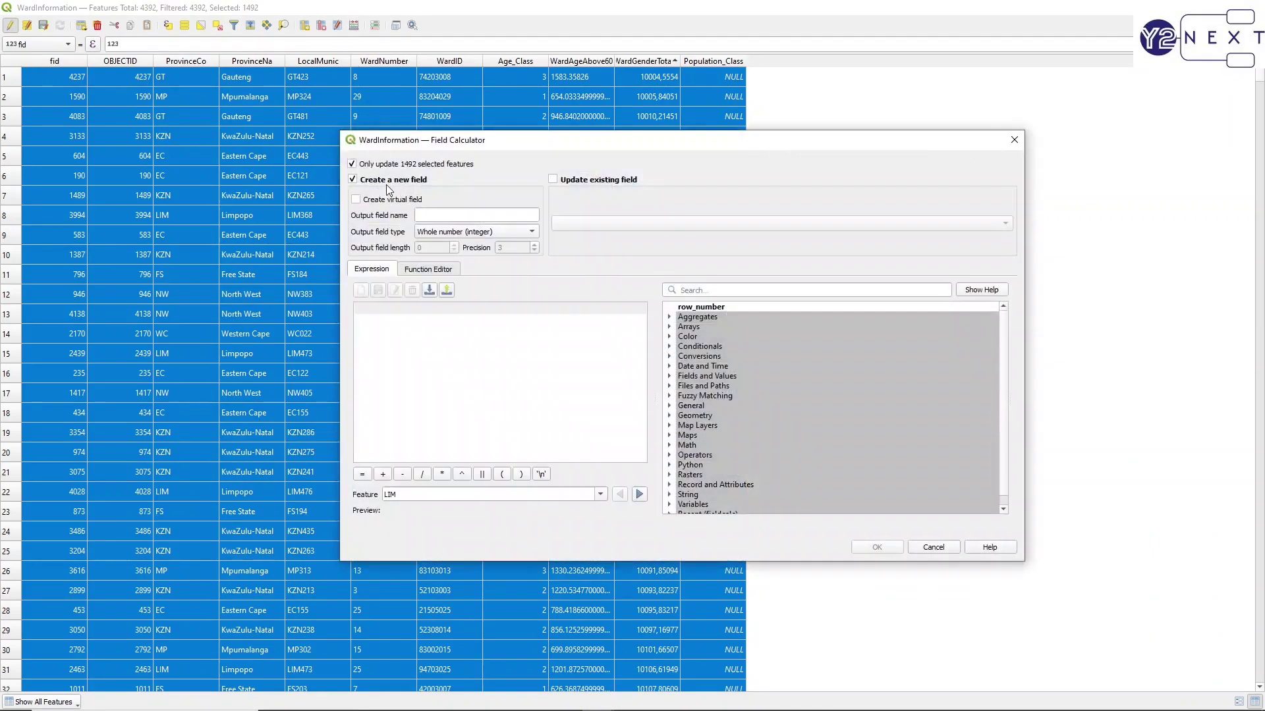
{"action": "left_click", "coordinate": [571, 183]}
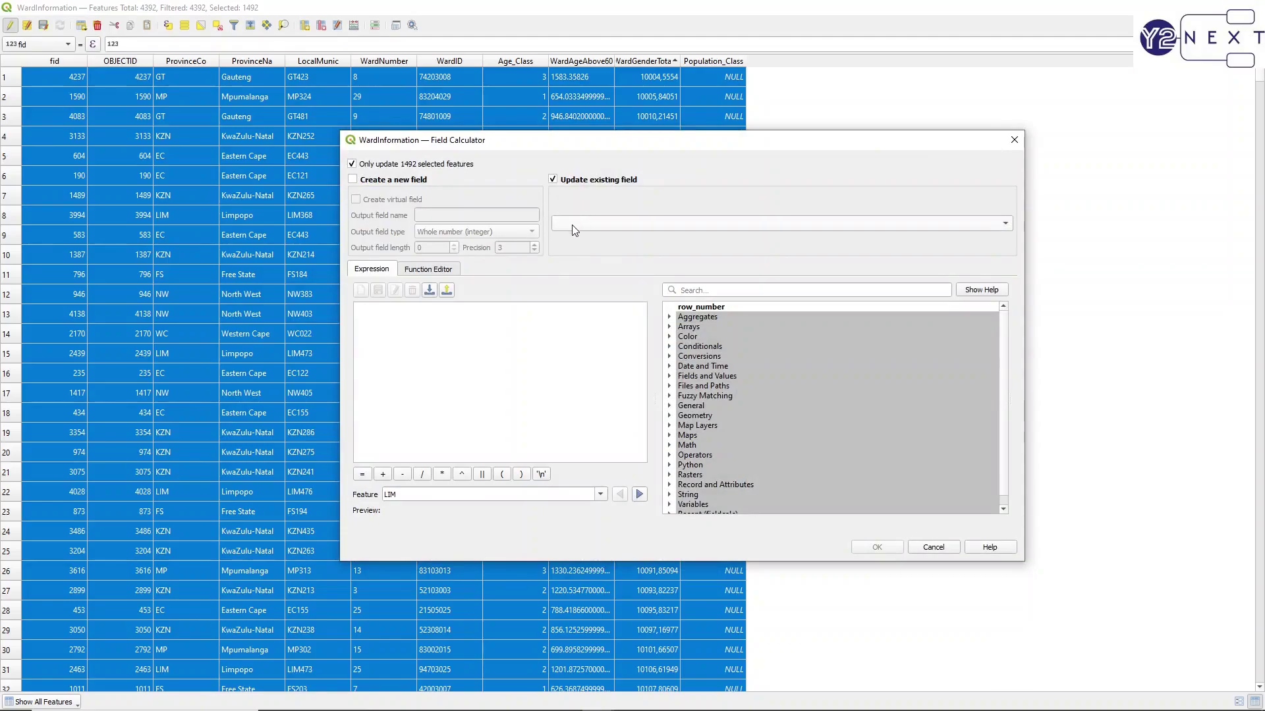
{"action": "left_click", "coordinate": [573, 224]}
{"action": "left_click", "coordinate": [617, 335]}
{"action": "left_click", "coordinate": [463, 347]}
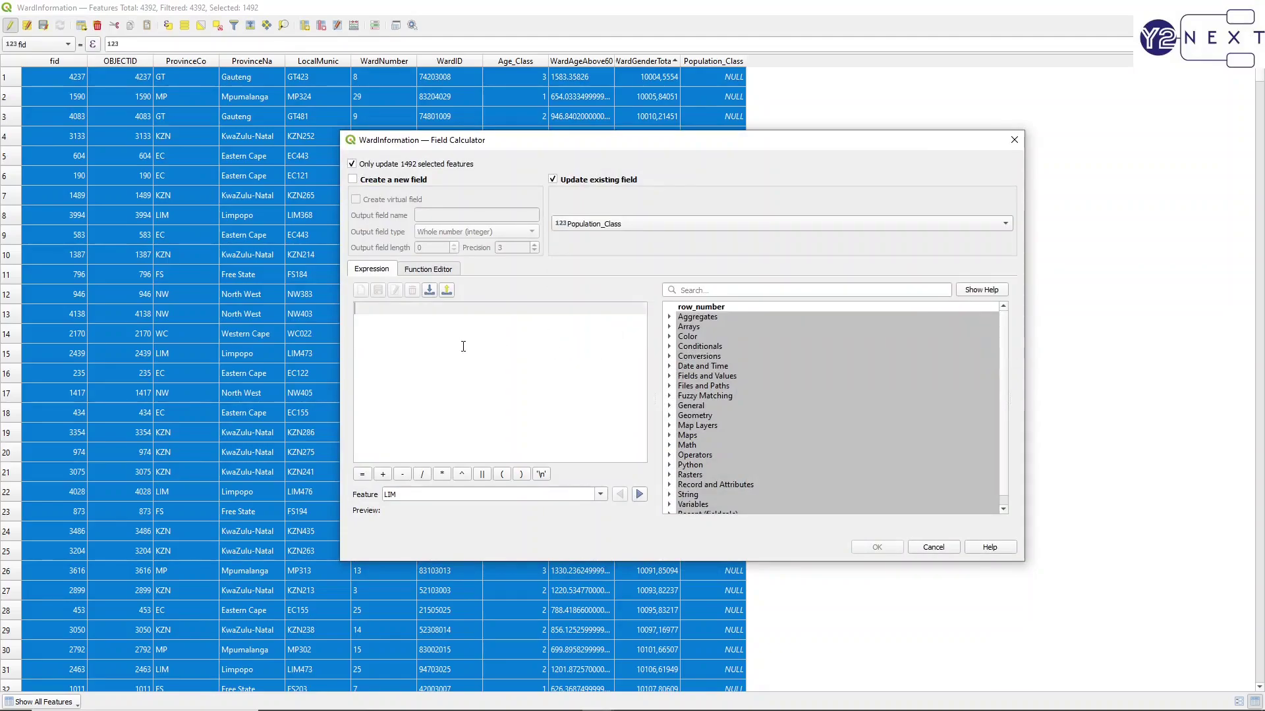
{"action": "type", "text": "2"}
{"action": "left_click", "coordinate": [877, 547]}
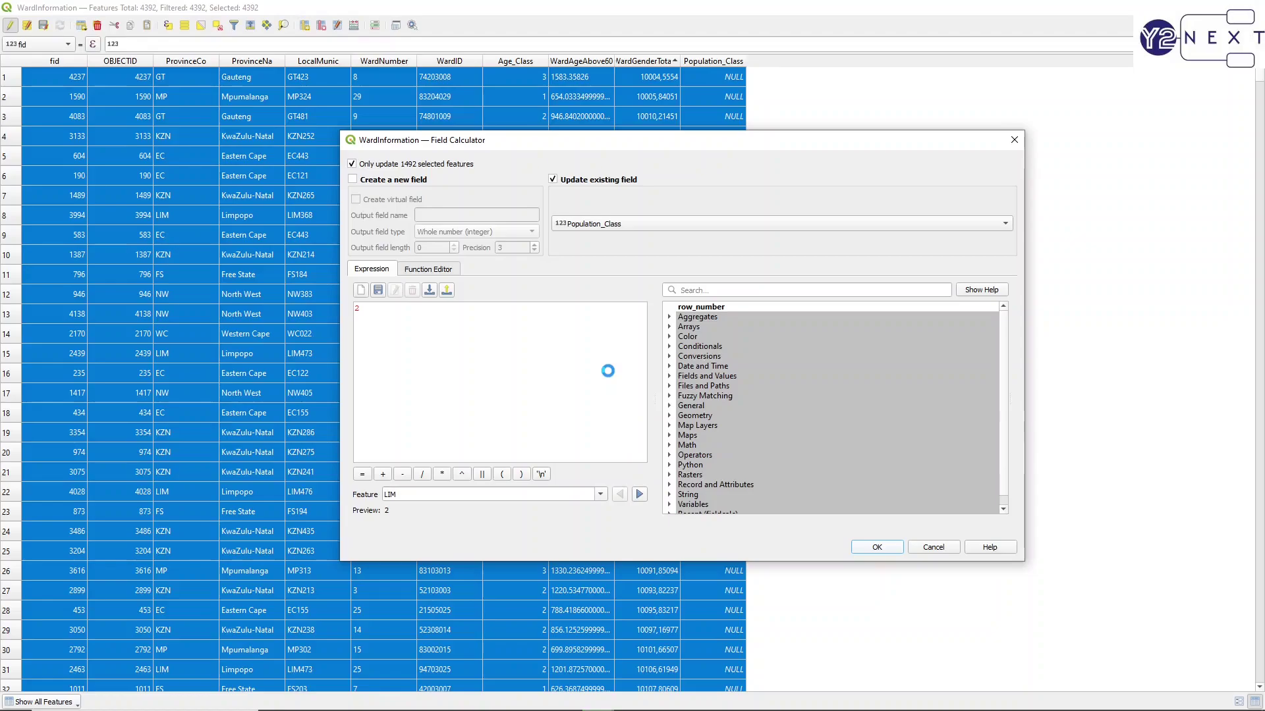
Step: Change the selection expression to "WardGenderTotal" >= 13122 and "WardGenderTotal" < 22001 and select the matching wards
{"action": "key", "text": "alt+Tab"}
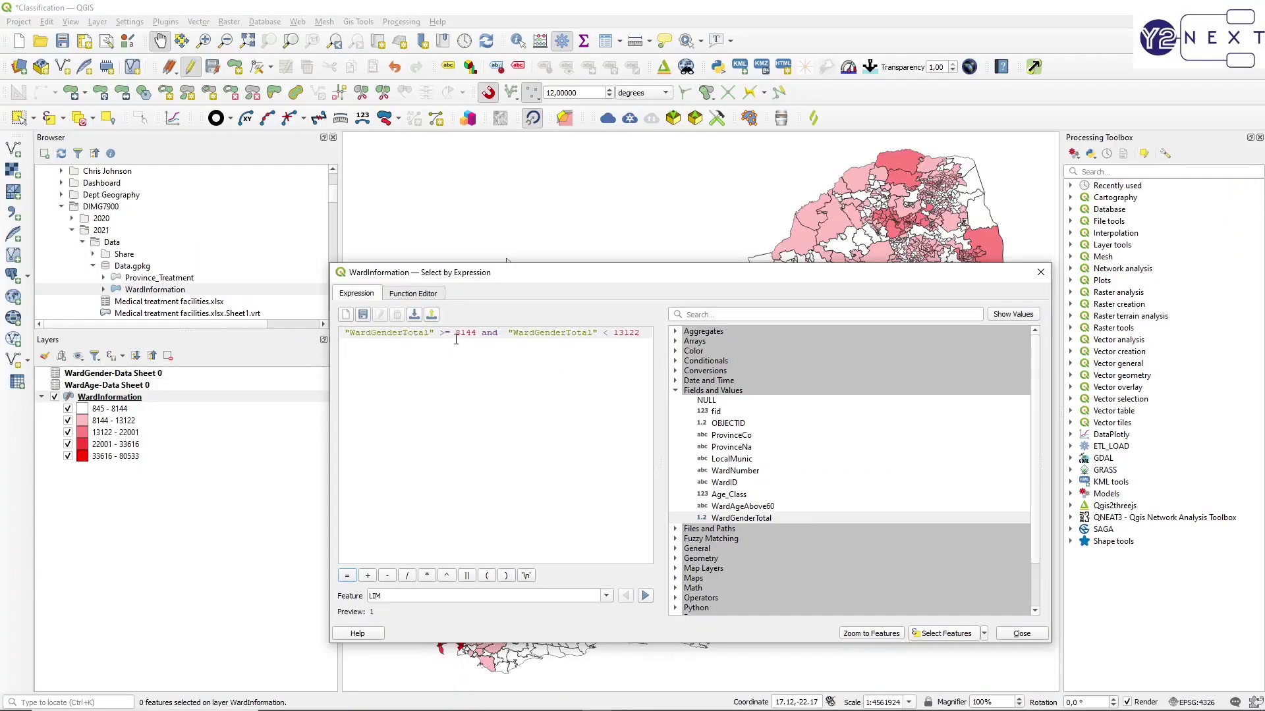
{"action": "left_click_drag", "start_coordinate": [454, 334], "coordinate": [479, 335]}
{"action": "type", "text": "13122"}
{"action": "left_click_drag", "start_coordinate": [619, 332], "coordinate": [645, 333]}
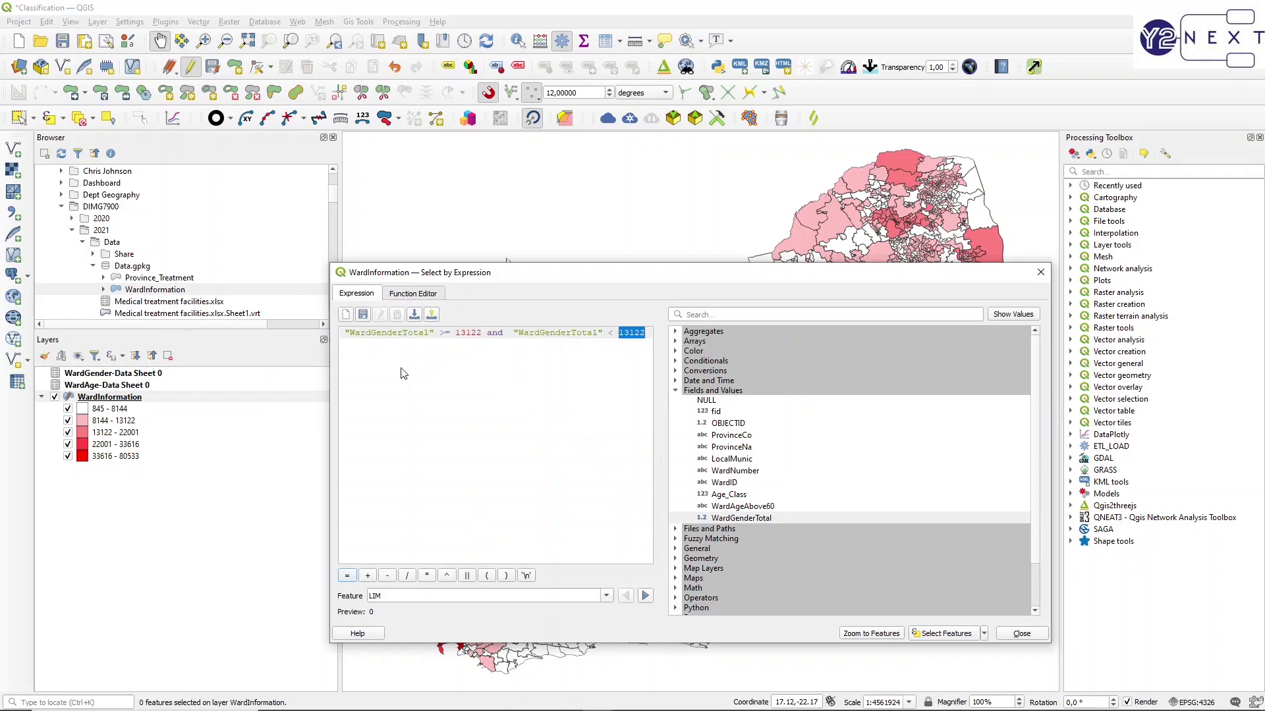
{"action": "type", "text": "22001"}
{"action": "left_click", "coordinate": [935, 634]}
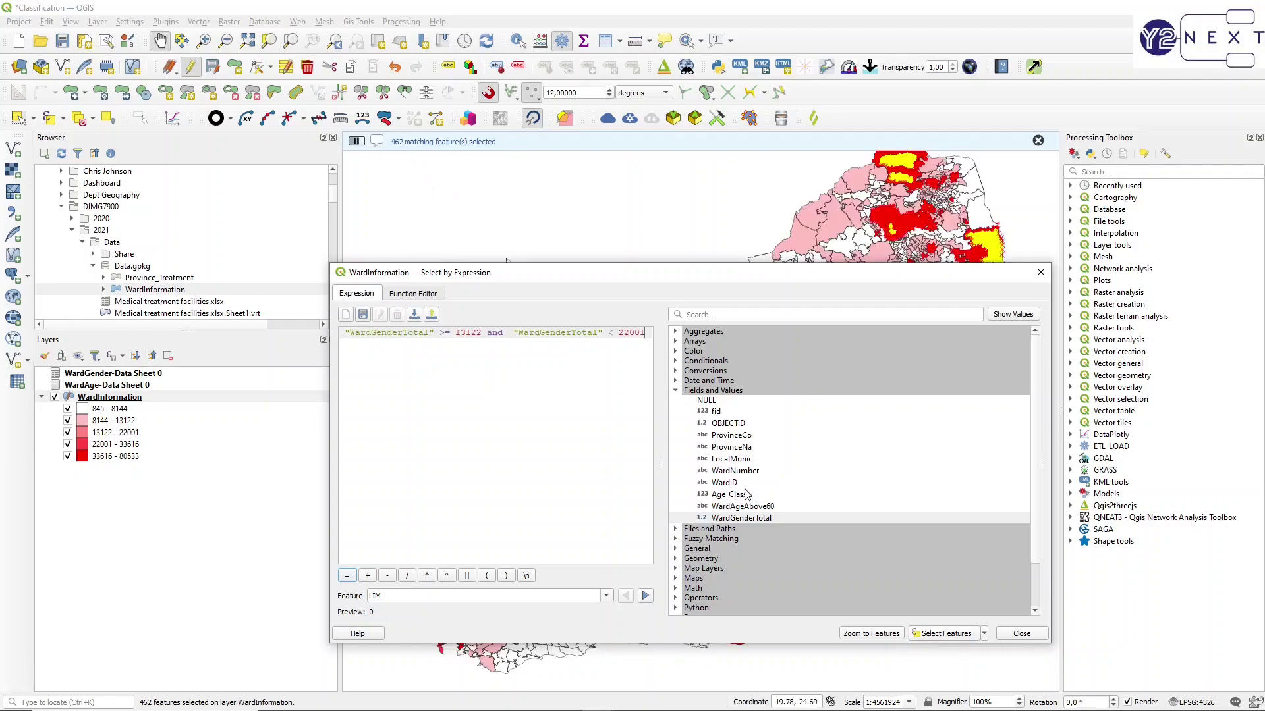
Step: Set the existing Population_Class field to 3 for the selected wards with the Field Calculator and re-sort the table by that field
{"action": "key", "text": "alt+Tab"}
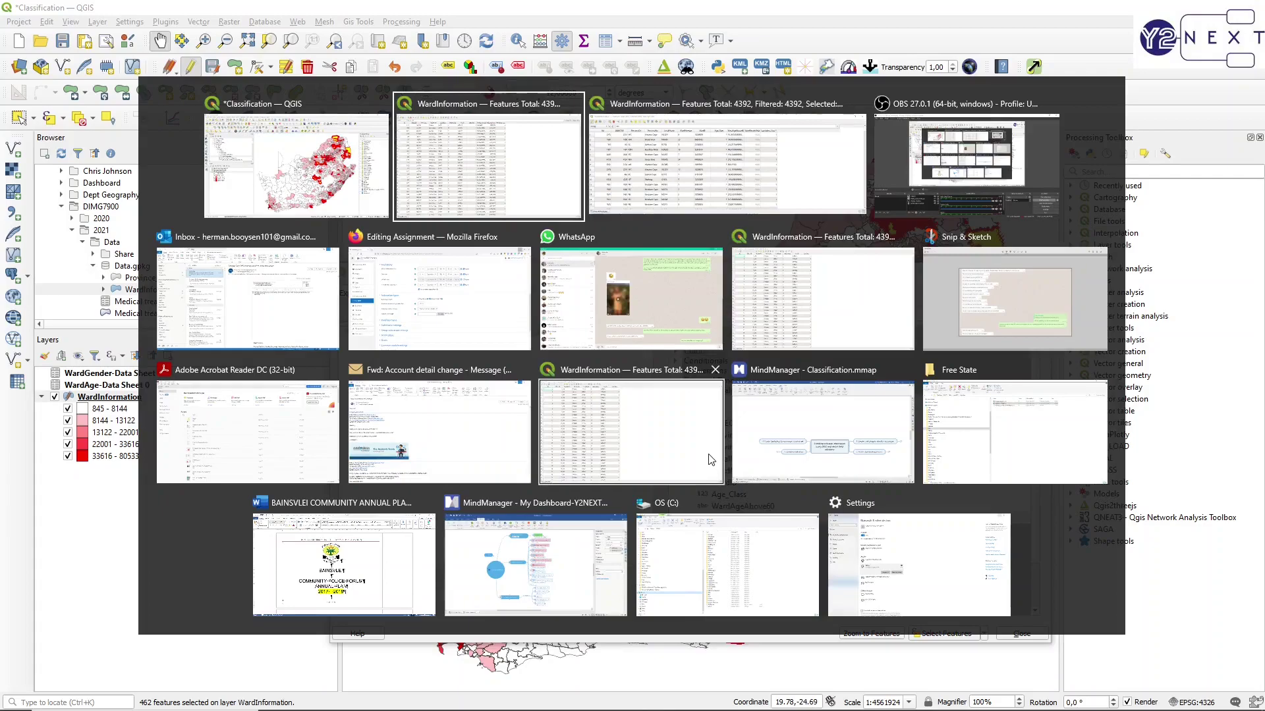
{"action": "left_click", "coordinate": [712, 460]}
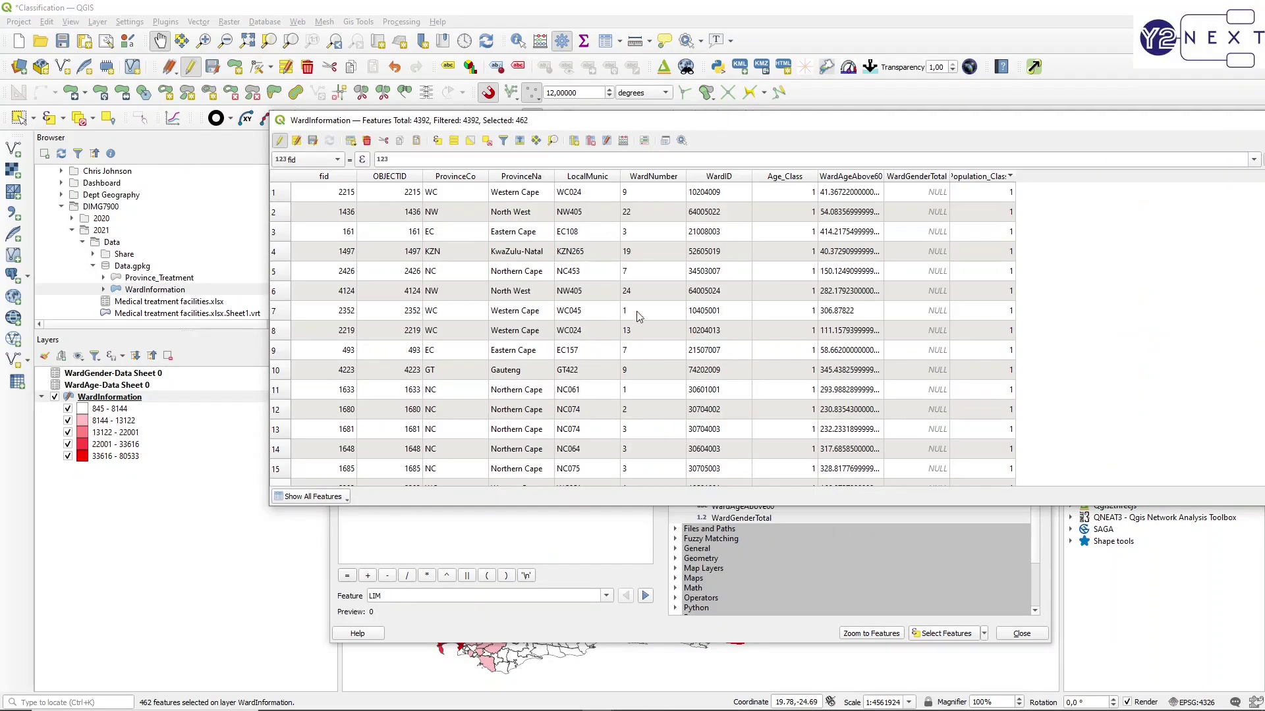
{"action": "left_click_drag", "start_coordinate": [573, 126], "coordinate": [448, 132]}
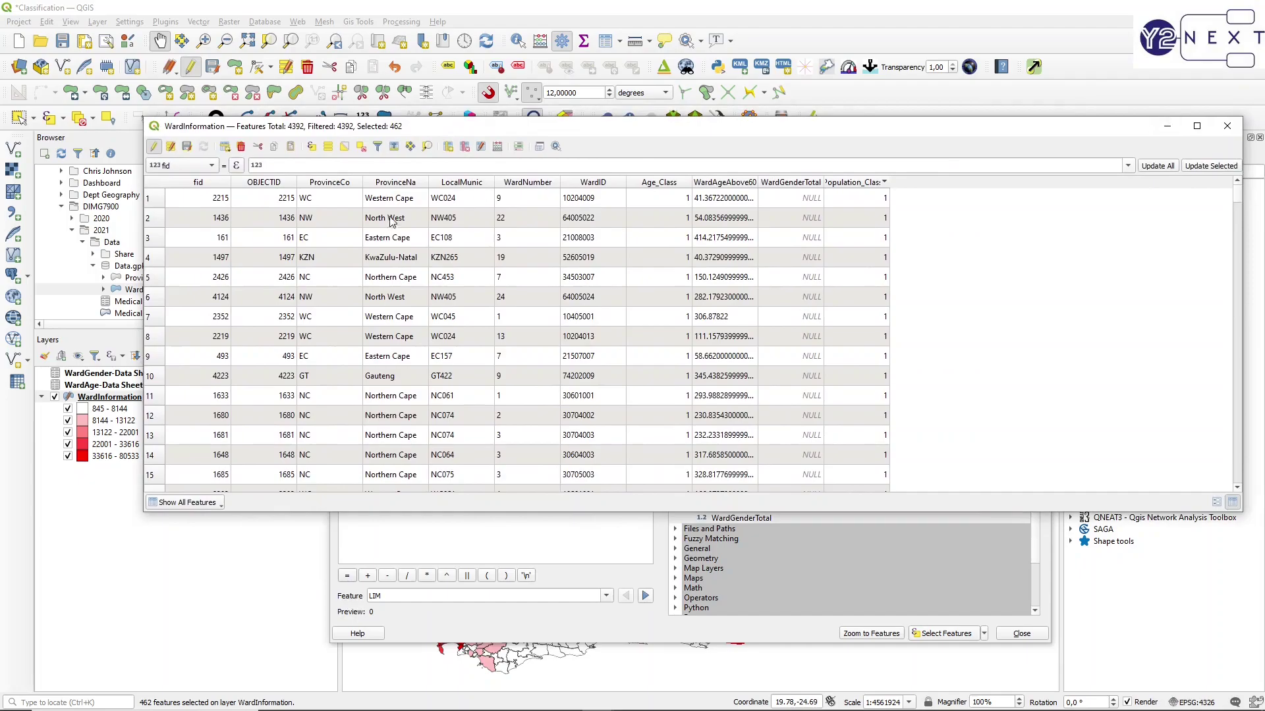
{"action": "left_click", "coordinate": [495, 148]}
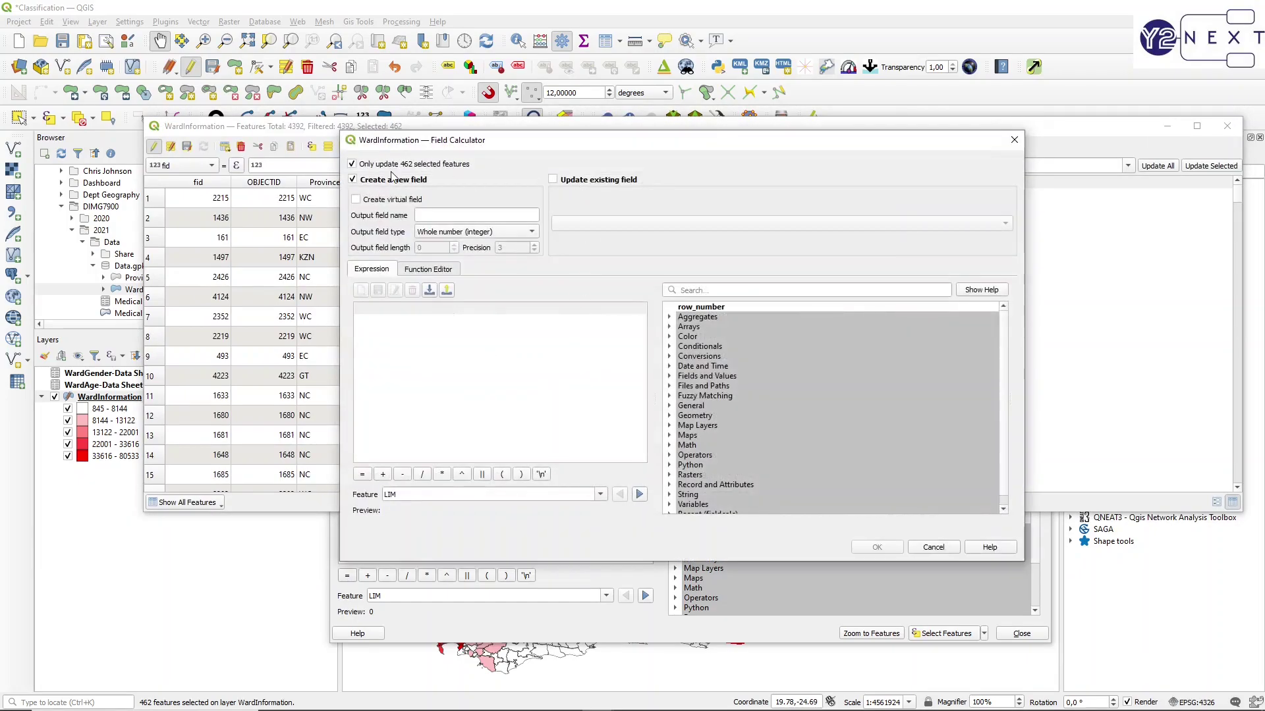
{"action": "left_click", "coordinate": [575, 184]}
{"action": "left_click", "coordinate": [586, 224]}
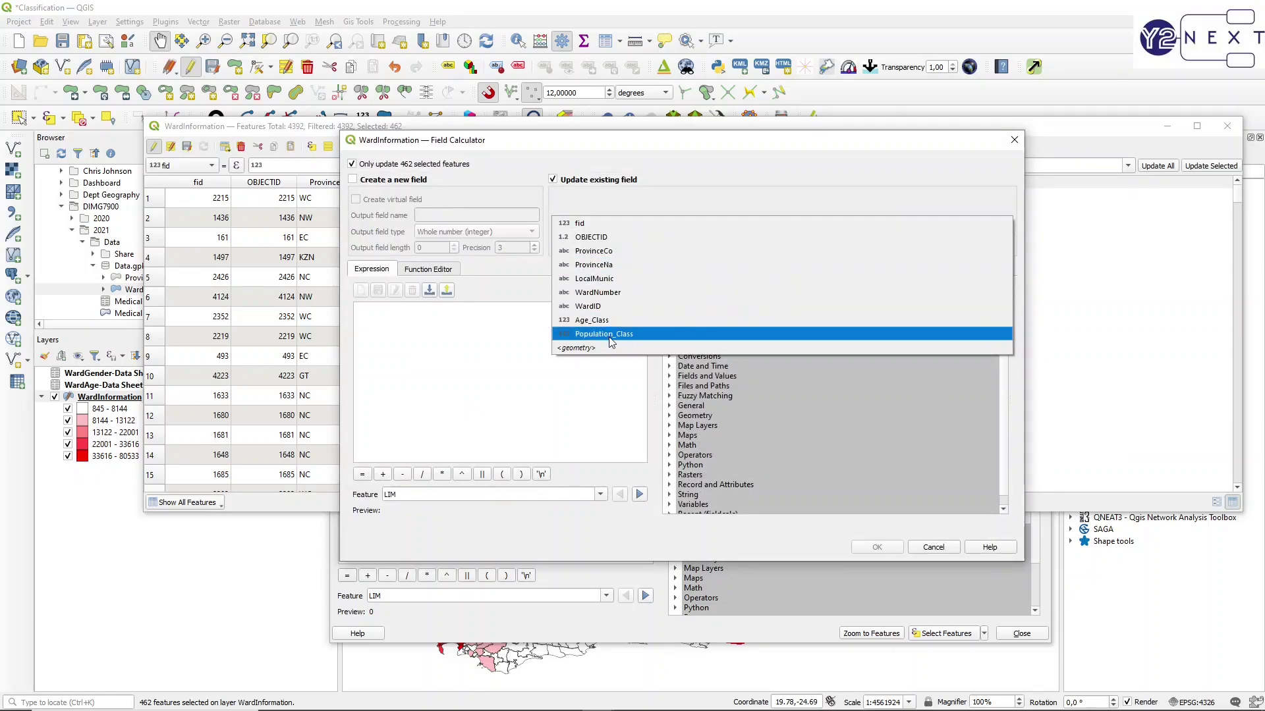
{"action": "left_click", "coordinate": [604, 334]}
{"action": "left_click", "coordinate": [465, 386]}
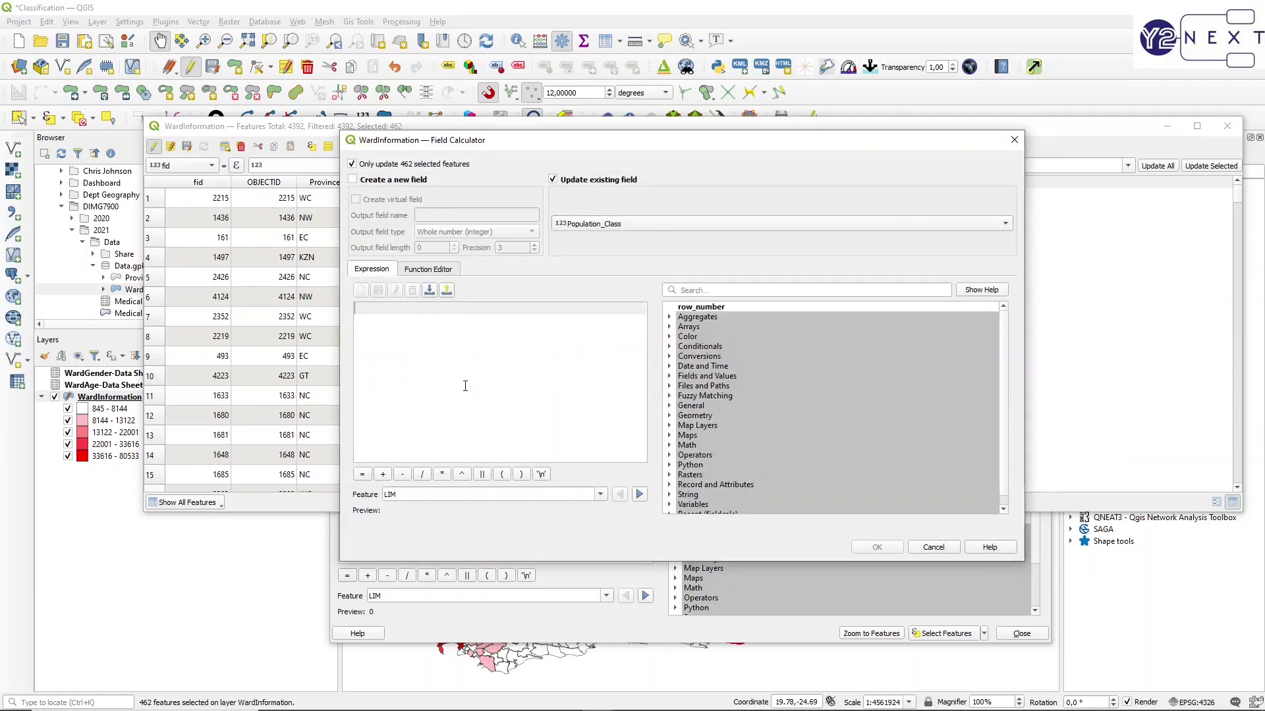
{"action": "type", "text": "3"}
{"action": "left_click", "coordinate": [874, 548]}
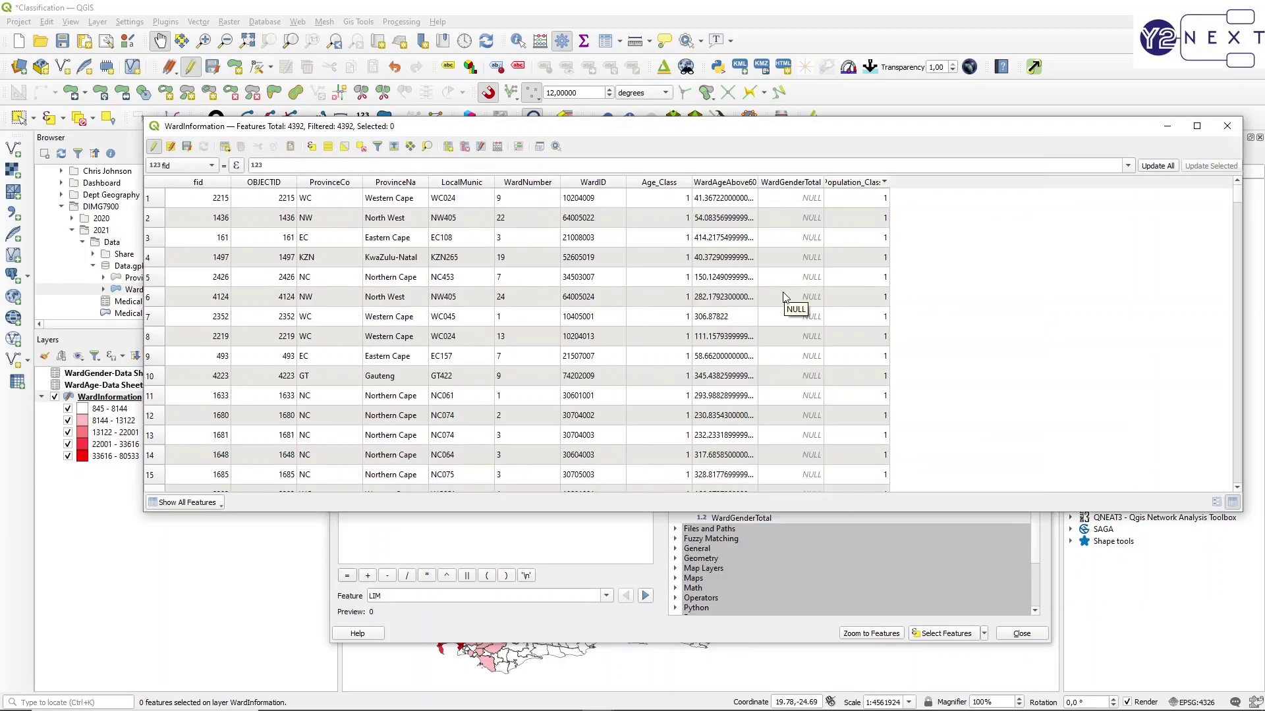
{"action": "left_click", "coordinate": [854, 185]}
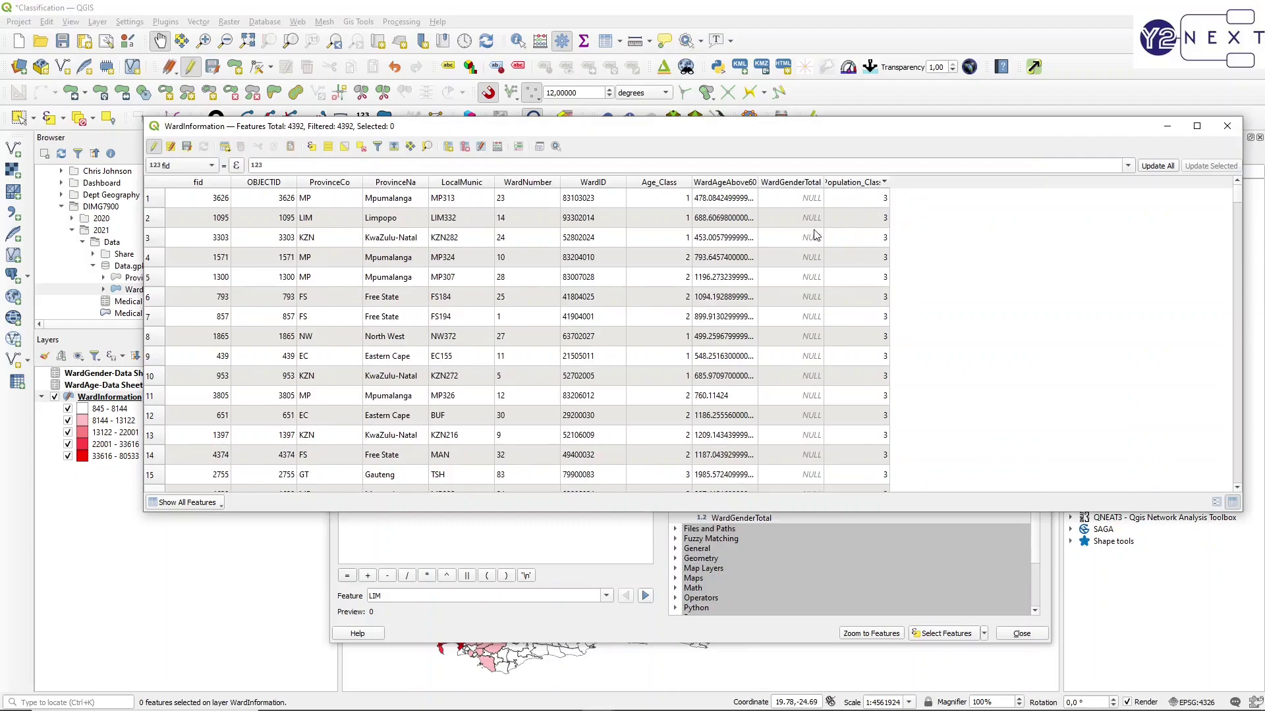
Step: Change the selection expression to "WardGenderTotal" >= 22001 and "WardGenderTotal" < 33616 and select the matching wards
{"action": "key", "text": "alt+Tab"}
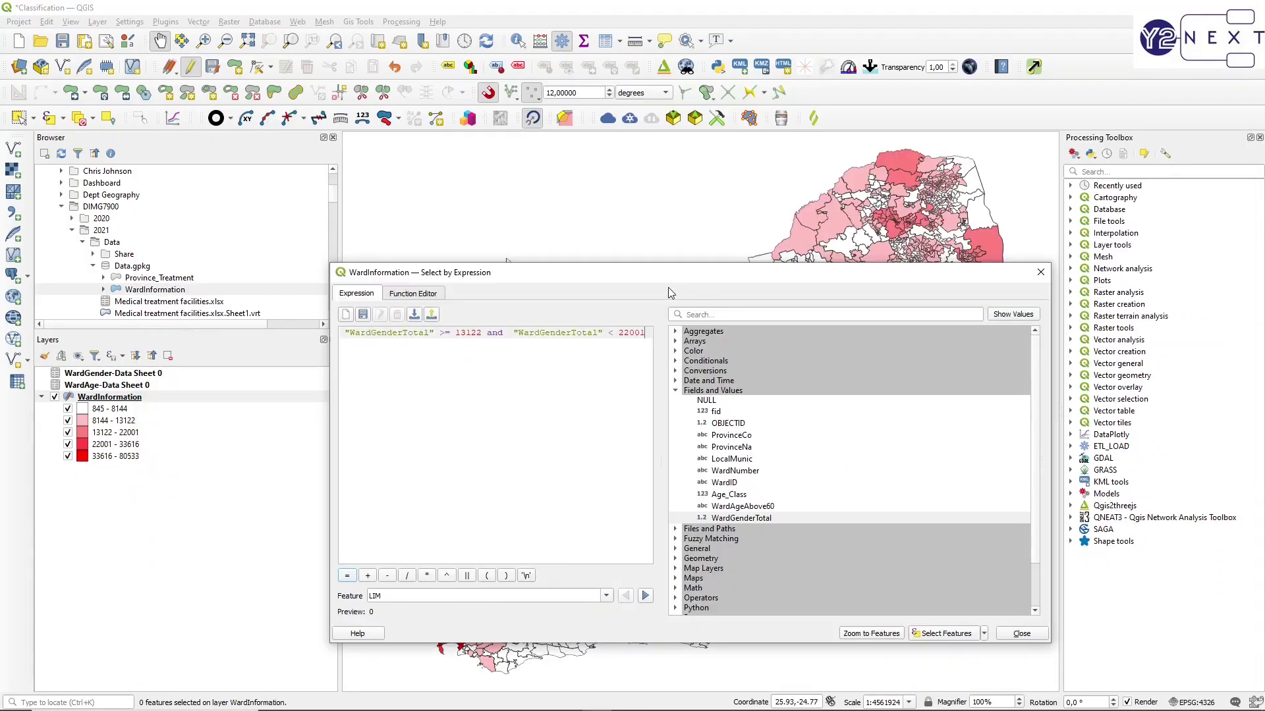
{"action": "left_click_drag", "start_coordinate": [455, 333], "coordinate": [481, 336]}
{"action": "type", "text": "220"}
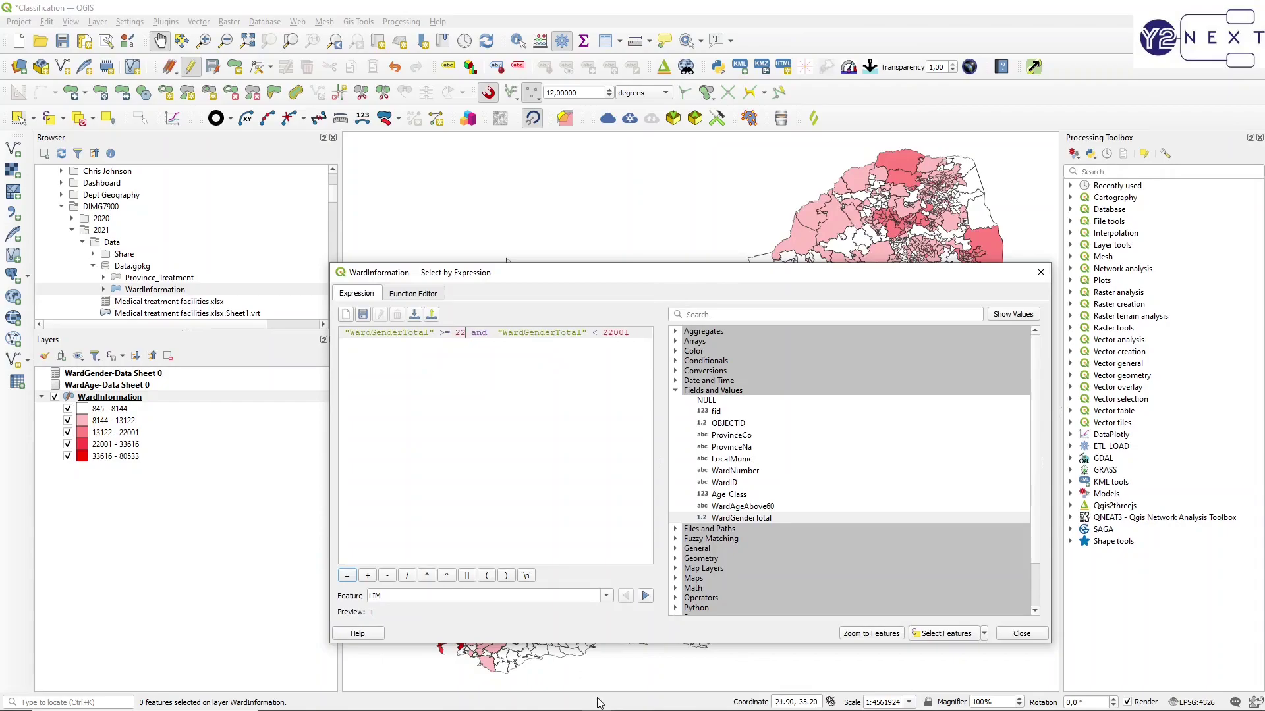
{"action": "type", "text": "01"}
{"action": "double_click", "coordinate": [629, 333]}
{"action": "type", "text": "33616"}
{"action": "left_click", "coordinate": [922, 633]}
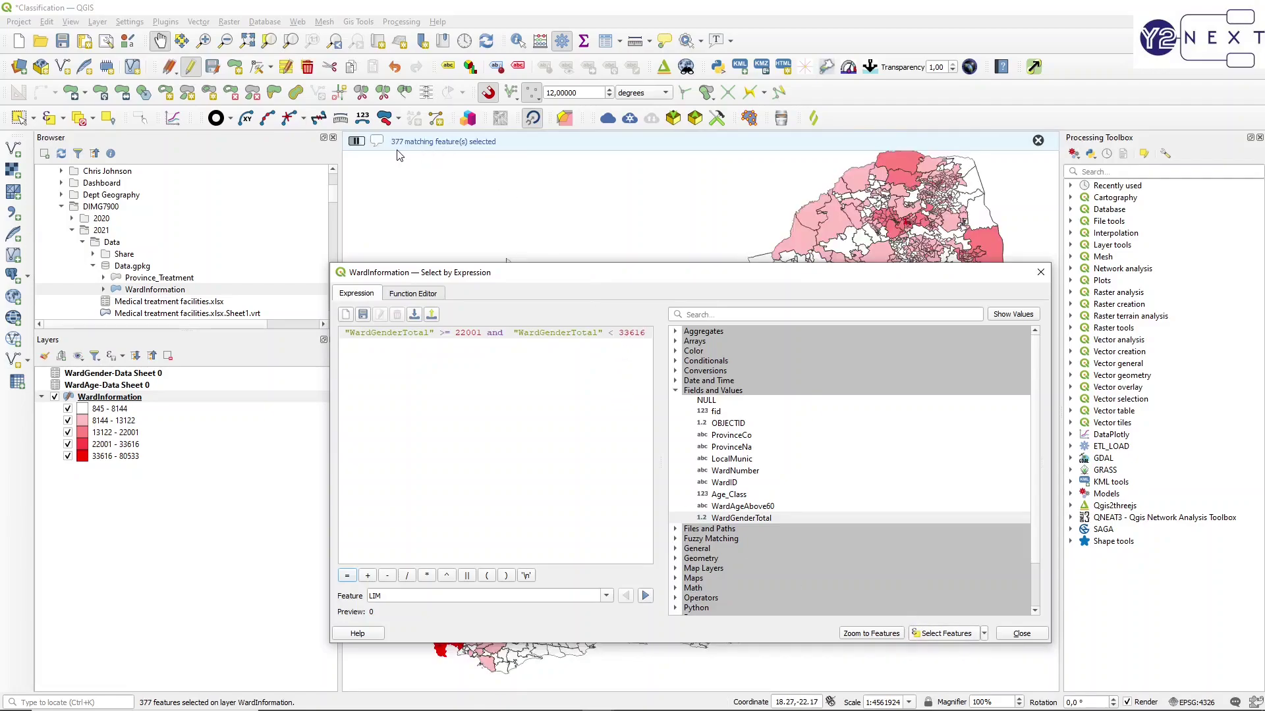
Step: Set the existing Population_Class field to 4 for the selected wards with the Field Calculator and re-sort the table by that field
{"action": "key", "text": "alt+Tab"}
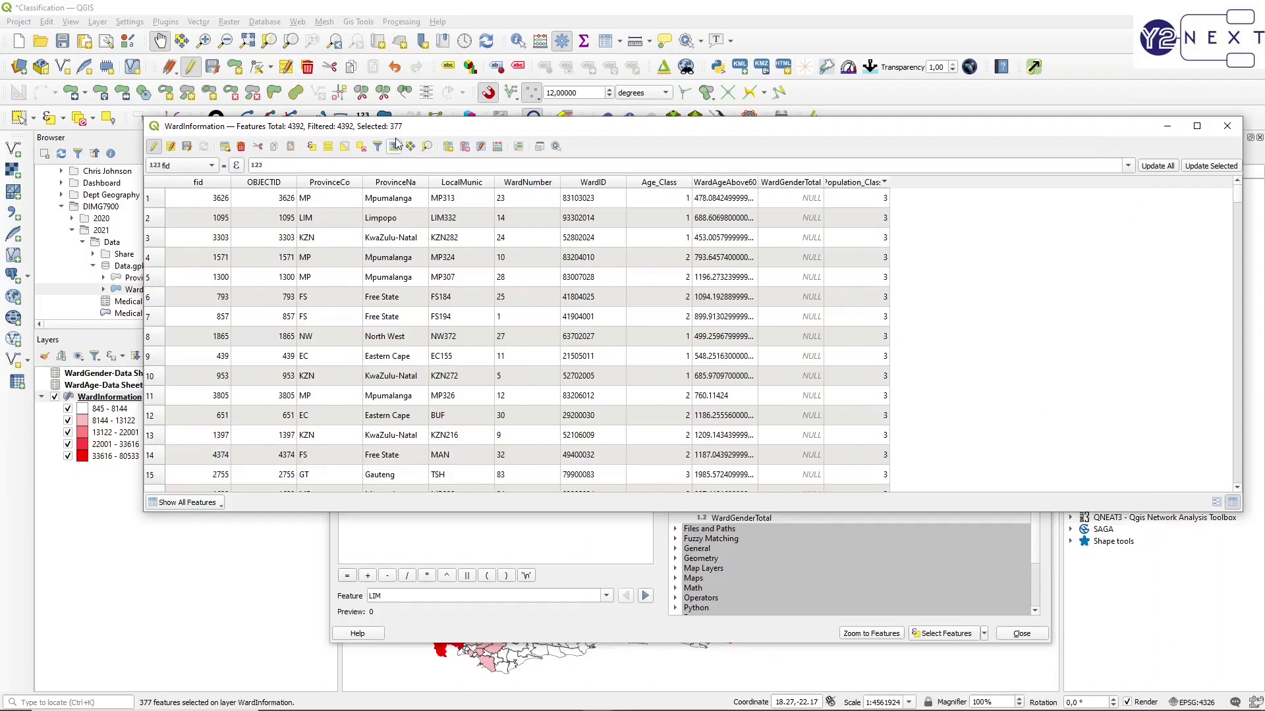
{"action": "left_click", "coordinate": [498, 147]}
{"action": "left_click", "coordinate": [607, 181]}
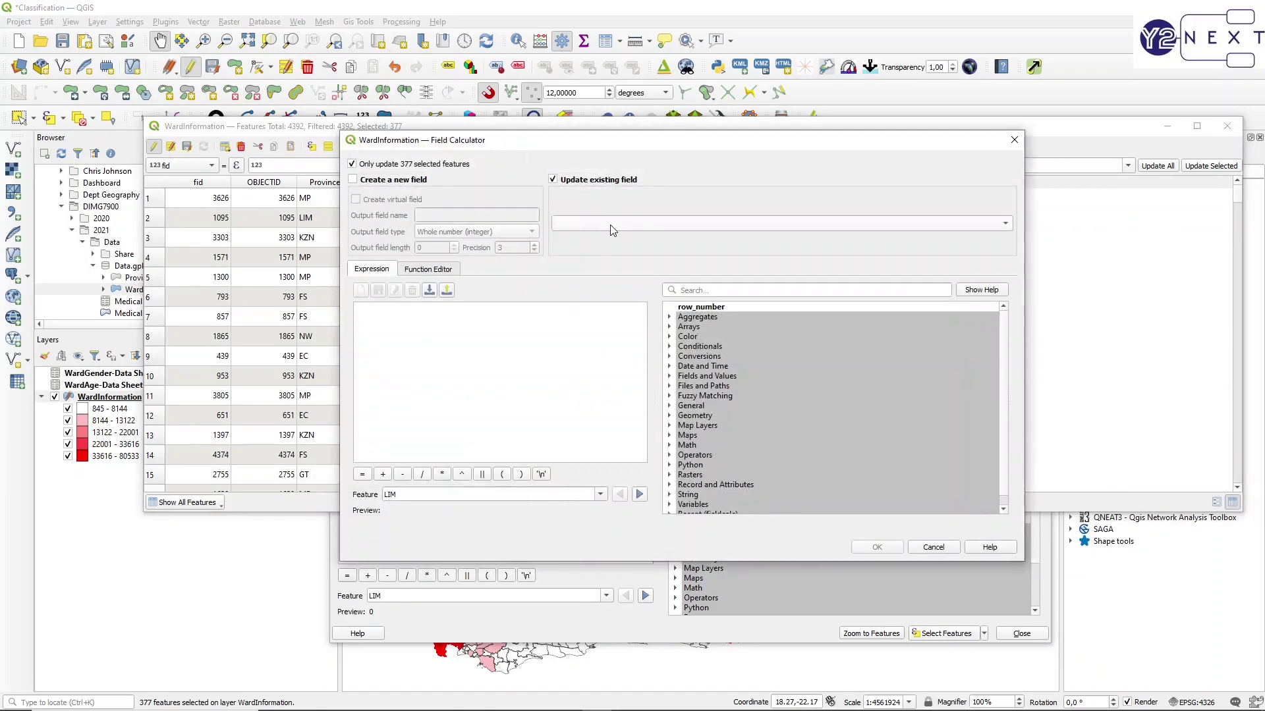
{"action": "left_click", "coordinate": [613, 224]}
{"action": "left_click", "coordinate": [619, 334]}
{"action": "left_click", "coordinate": [457, 357]}
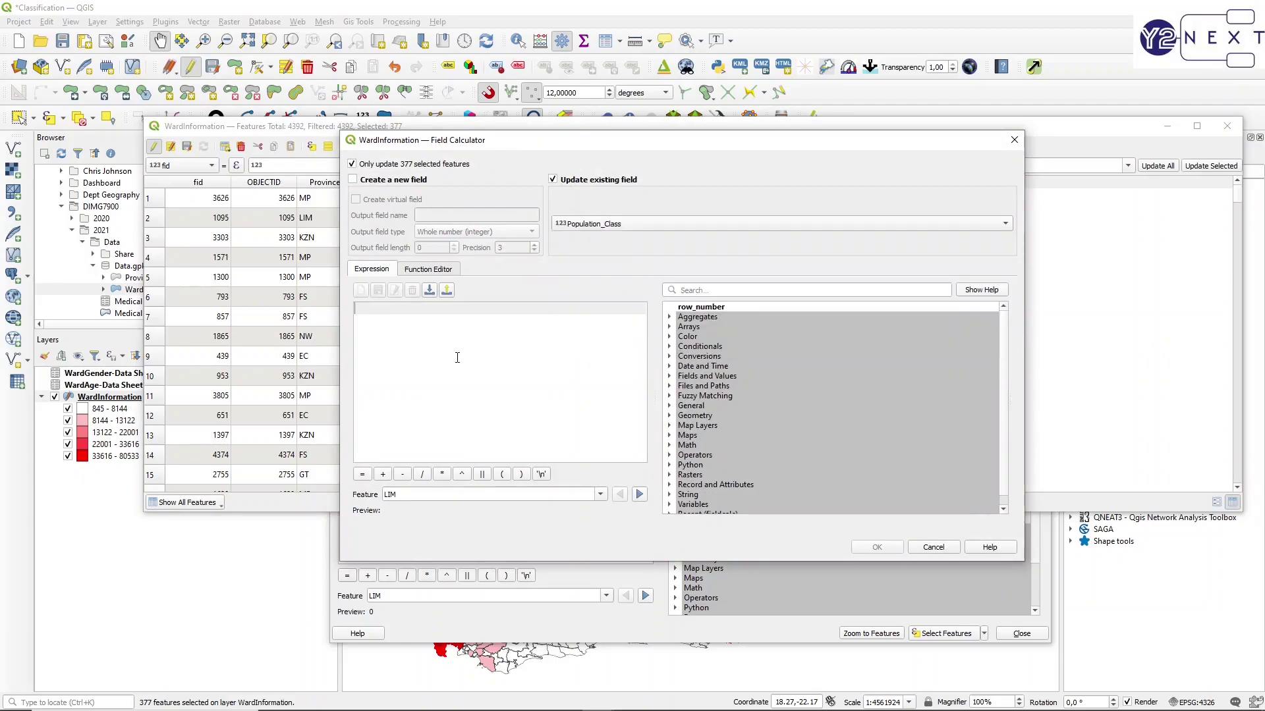
{"action": "type", "text": "4"}
{"action": "left_click", "coordinate": [867, 547]}
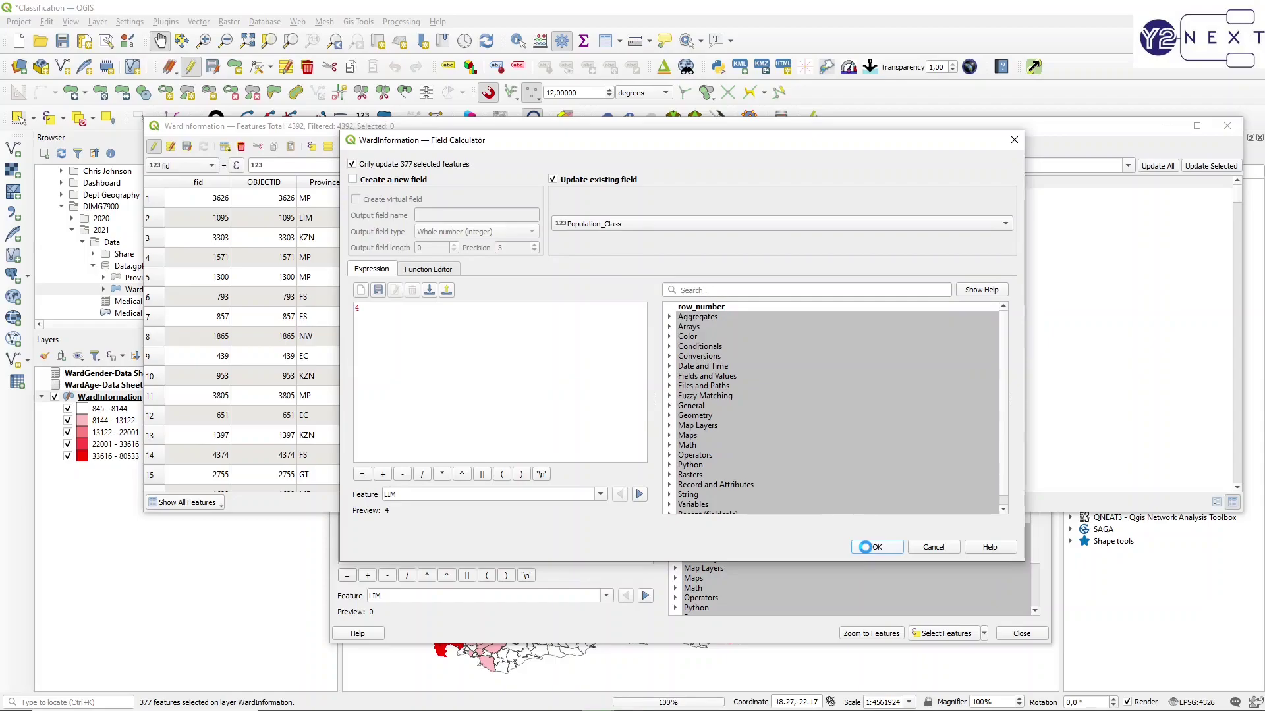
{"action": "left_click", "coordinate": [850, 184]}
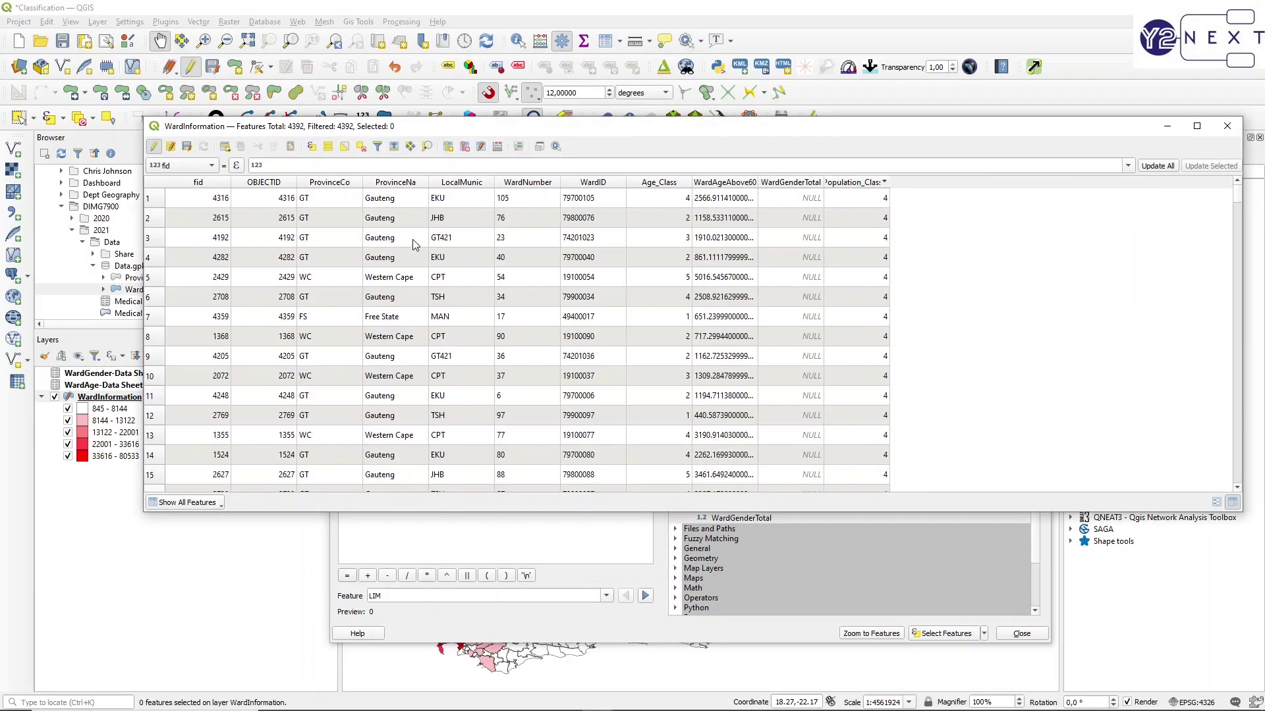
Step: Change the selection expression to "WardGenderTotal" >= 33616 and "WardGenderTotal" < 80534 and select the matching wards
{"action": "key", "text": "alt+Tab"}
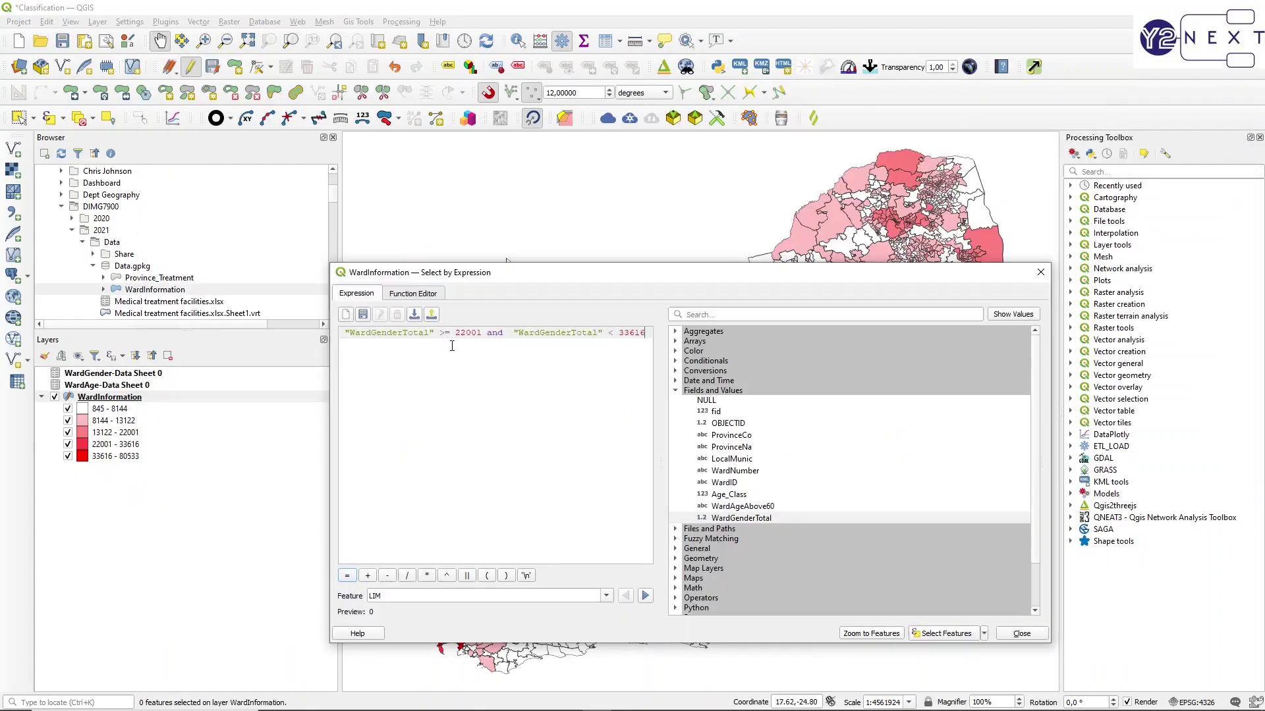
{"action": "double_click", "coordinate": [470, 333]}
{"action": "type", "text": "33616"}
{"action": "left_click_drag", "start_coordinate": [619, 333], "coordinate": [646, 329]}
{"action": "type", "text": "80534"}
Step: Set the existing Population_Class field to 5 for the selected wards with the Field Calculator
{"action": "key", "text": "alt+Tab"}
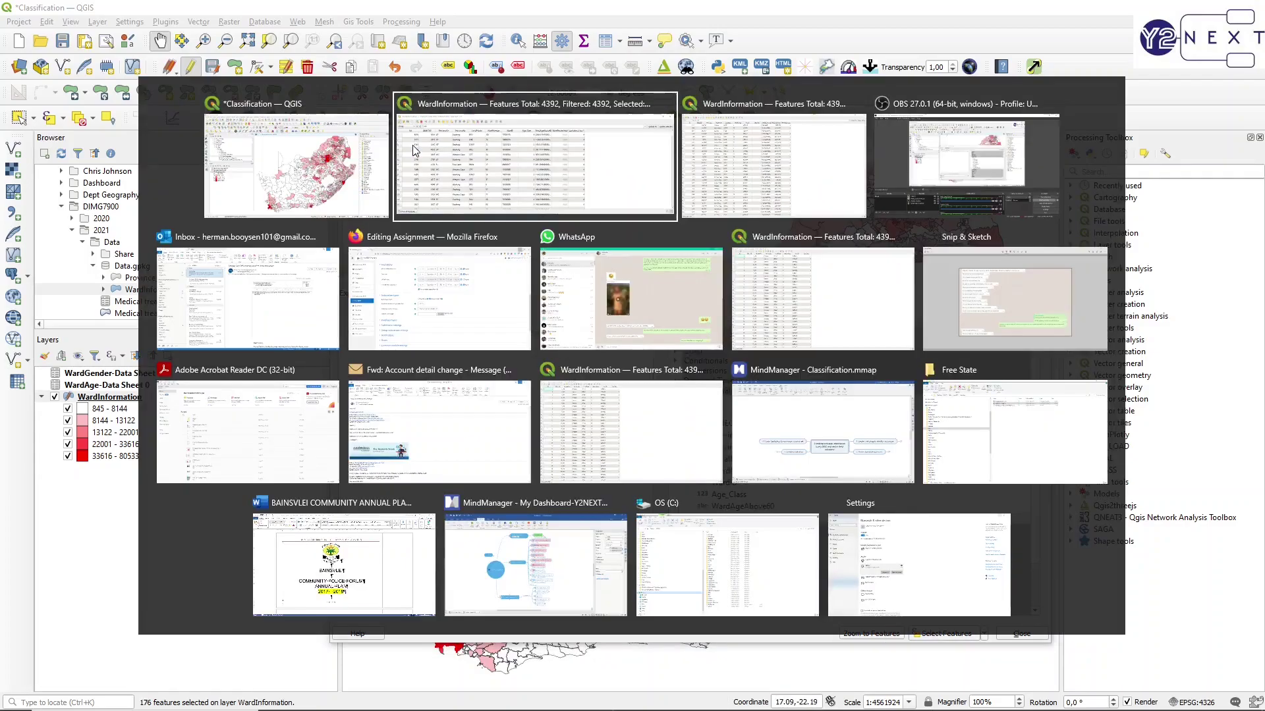
{"action": "left_click", "coordinate": [498, 146]}
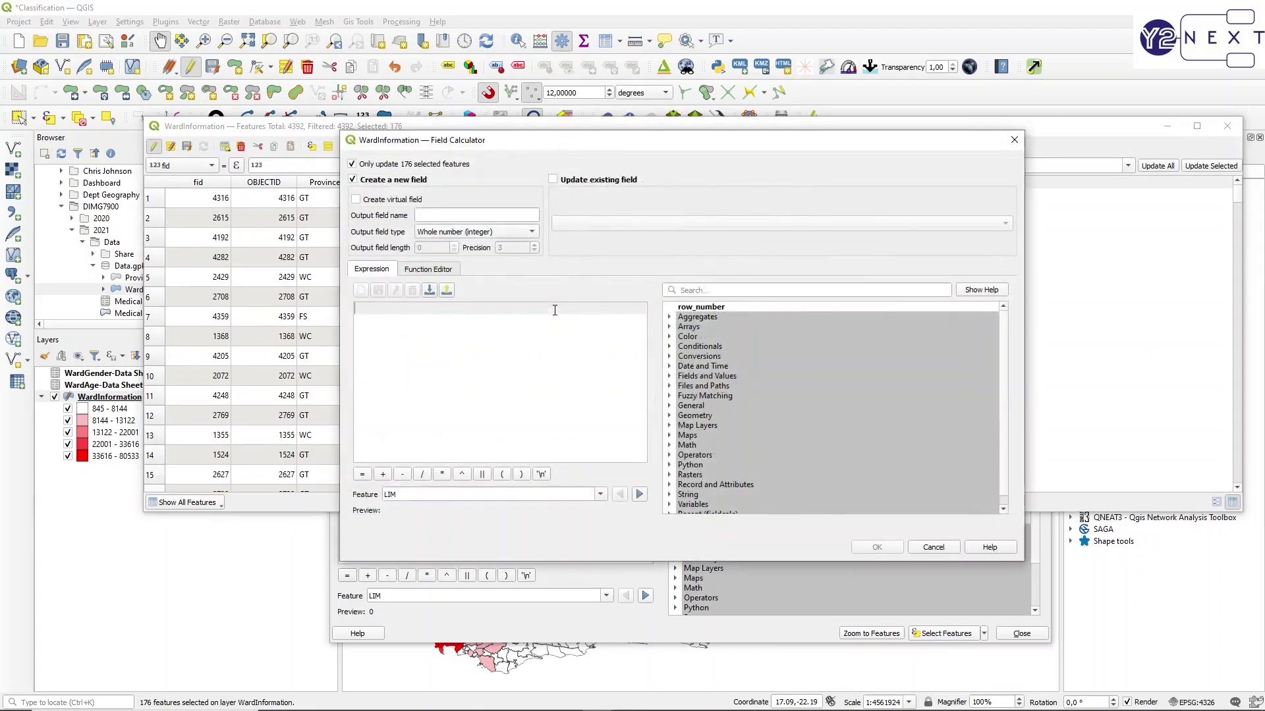
{"action": "left_click", "coordinate": [600, 182]}
{"action": "left_click", "coordinate": [593, 223]}
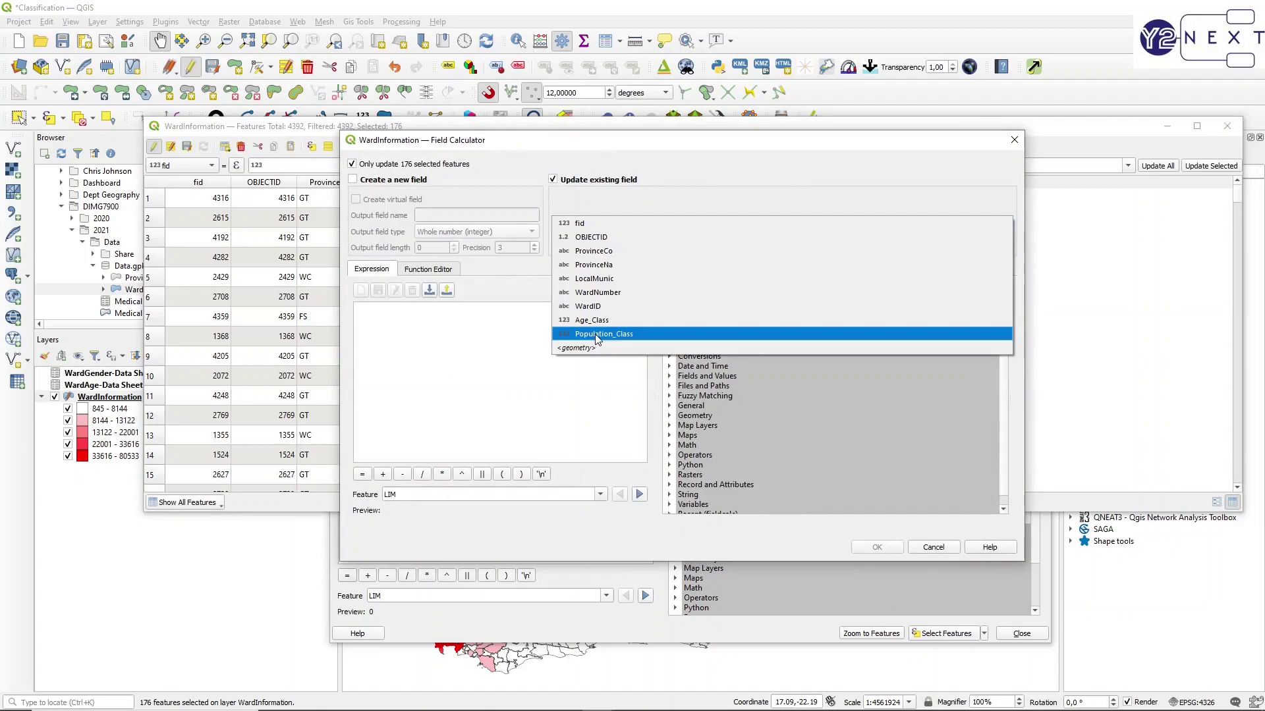
{"action": "left_click", "coordinate": [596, 334]}
{"action": "left_click", "coordinate": [467, 356]}
{"action": "type", "text": "5"}
{"action": "left_click", "coordinate": [883, 547]}
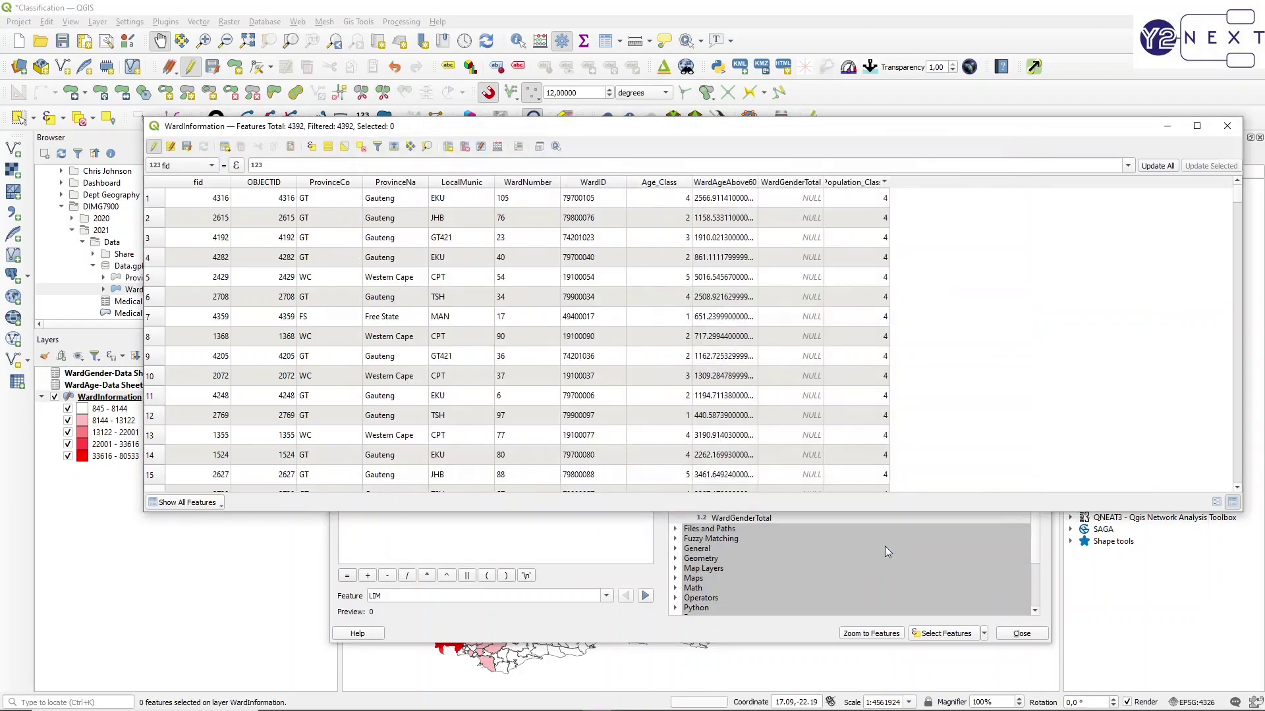
Step: Maximize the WardInformation attribute table and sort it by WardGenderTotal in descending order
{"action": "left_click", "coordinate": [1197, 124]}
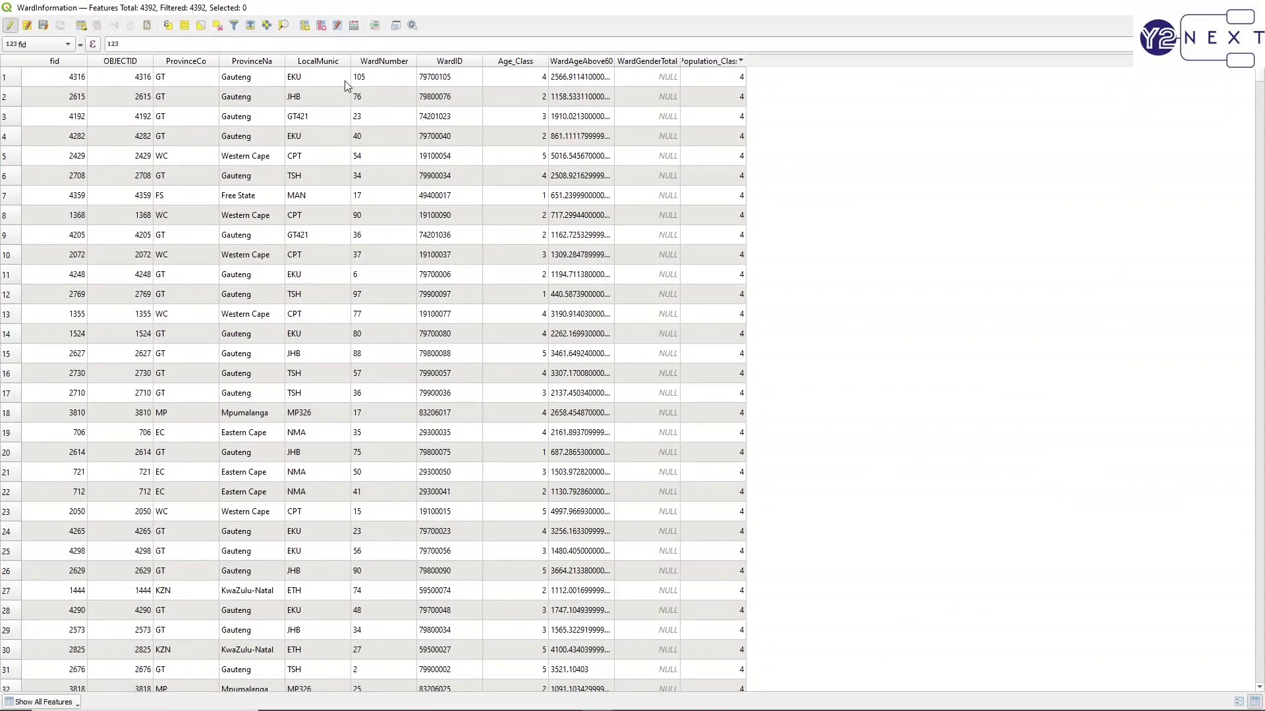
{"action": "left_click", "coordinate": [638, 63]}
{"action": "left_click", "coordinate": [638, 64]}
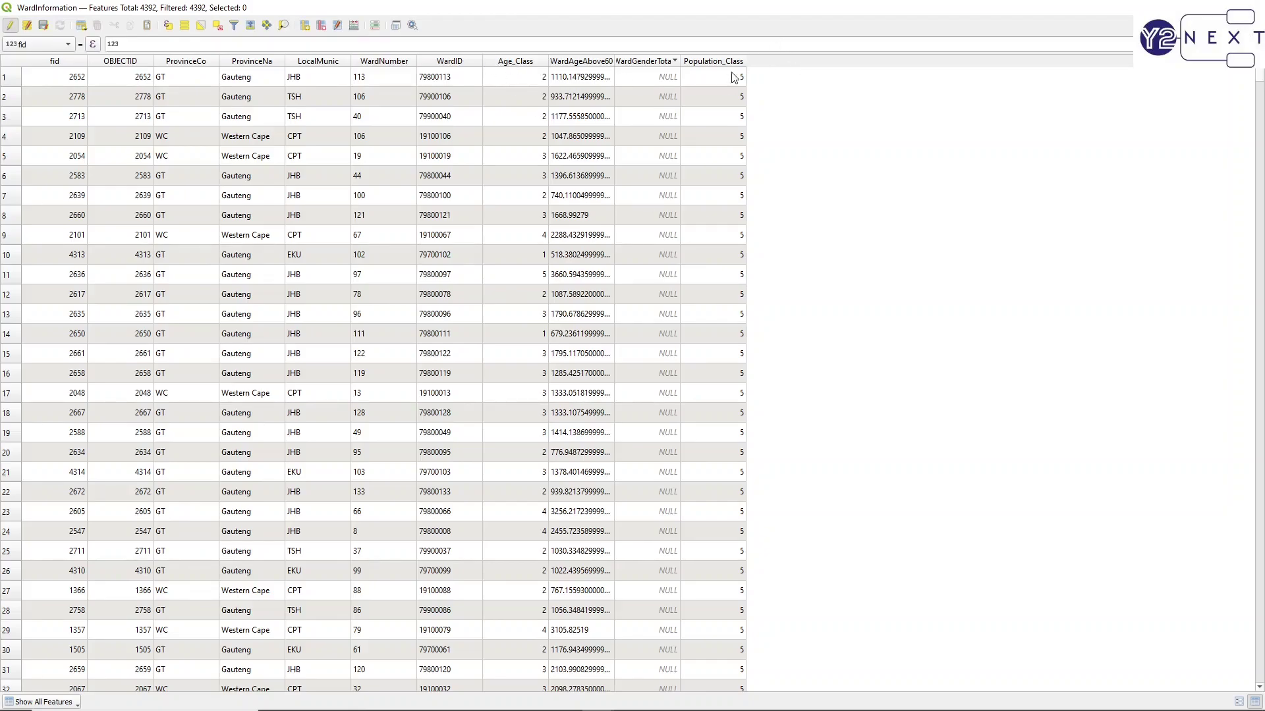
Step: Create a whole-number field Main_Class for all wards with the Field Calculator expression "Age_Class" + "Population_Class"
{"action": "left_click", "coordinate": [353, 26]}
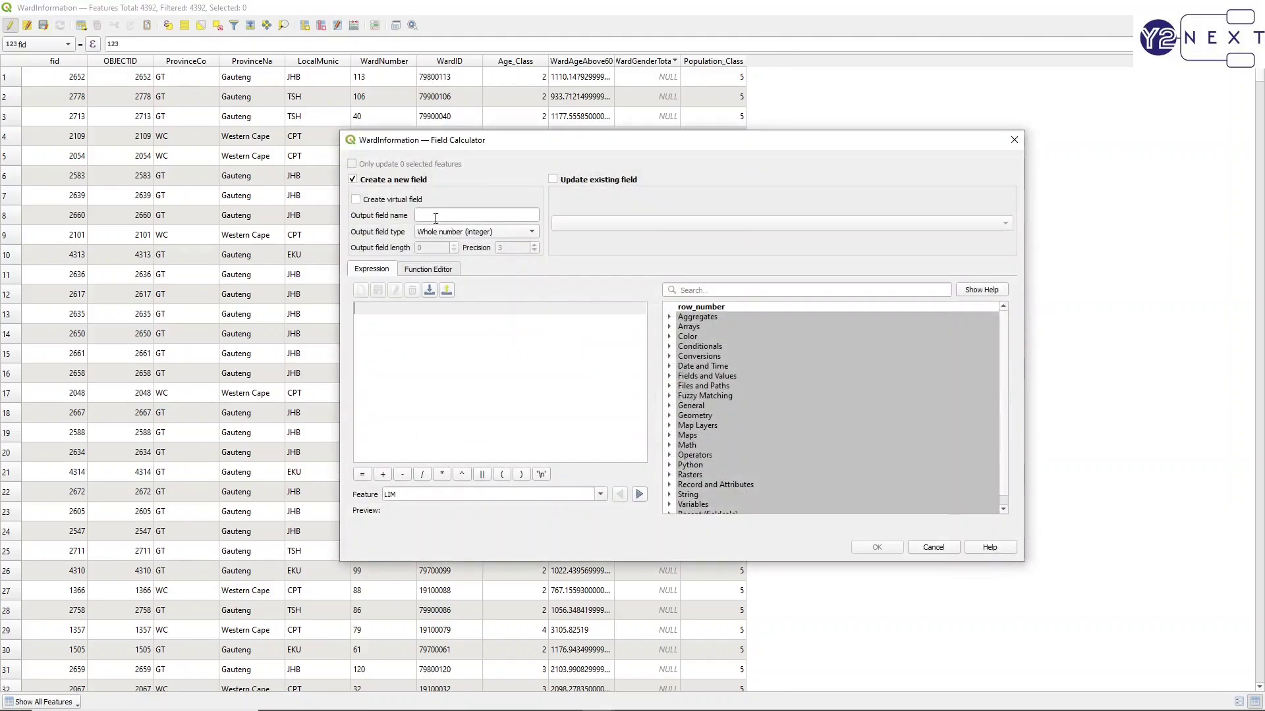
{"action": "left_click", "coordinate": [433, 216]}
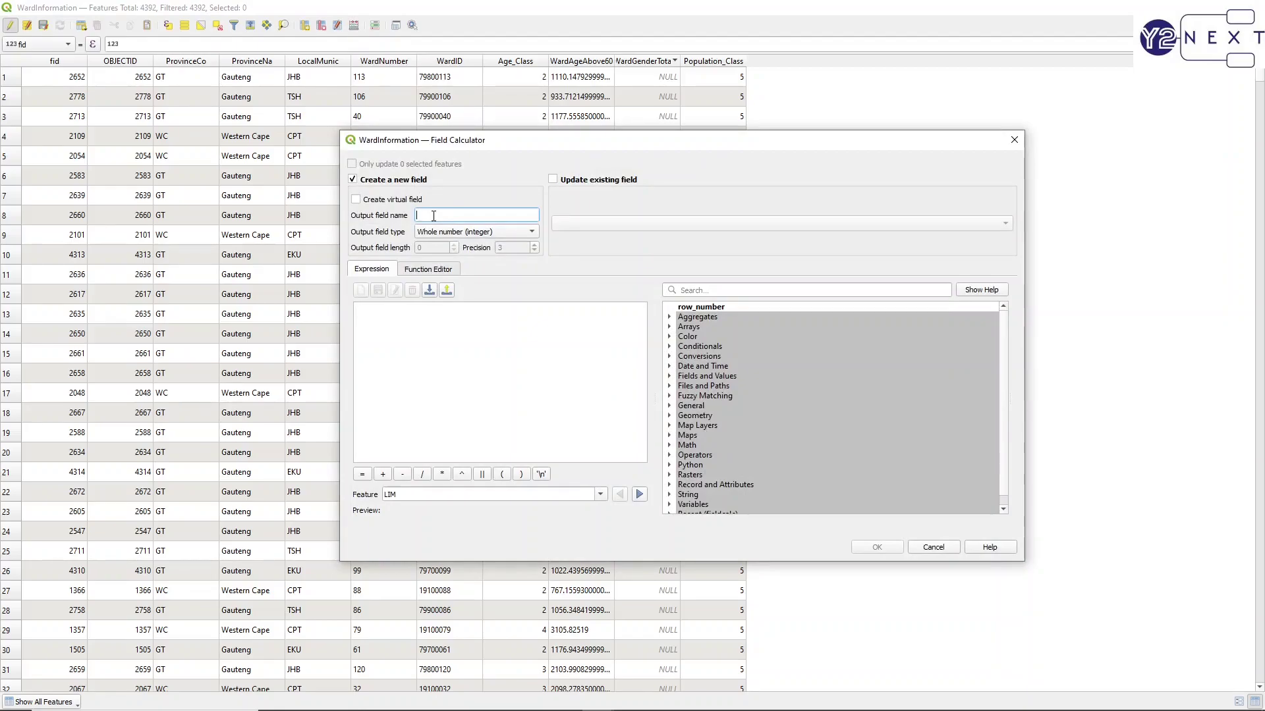
{"action": "type", "text": "Main_ Class"}
{"action": "left_click", "coordinate": [669, 376]}
{"action": "scroll", "coordinate": [733, 415], "scroll_direction": "down", "scroll_amount": 3}
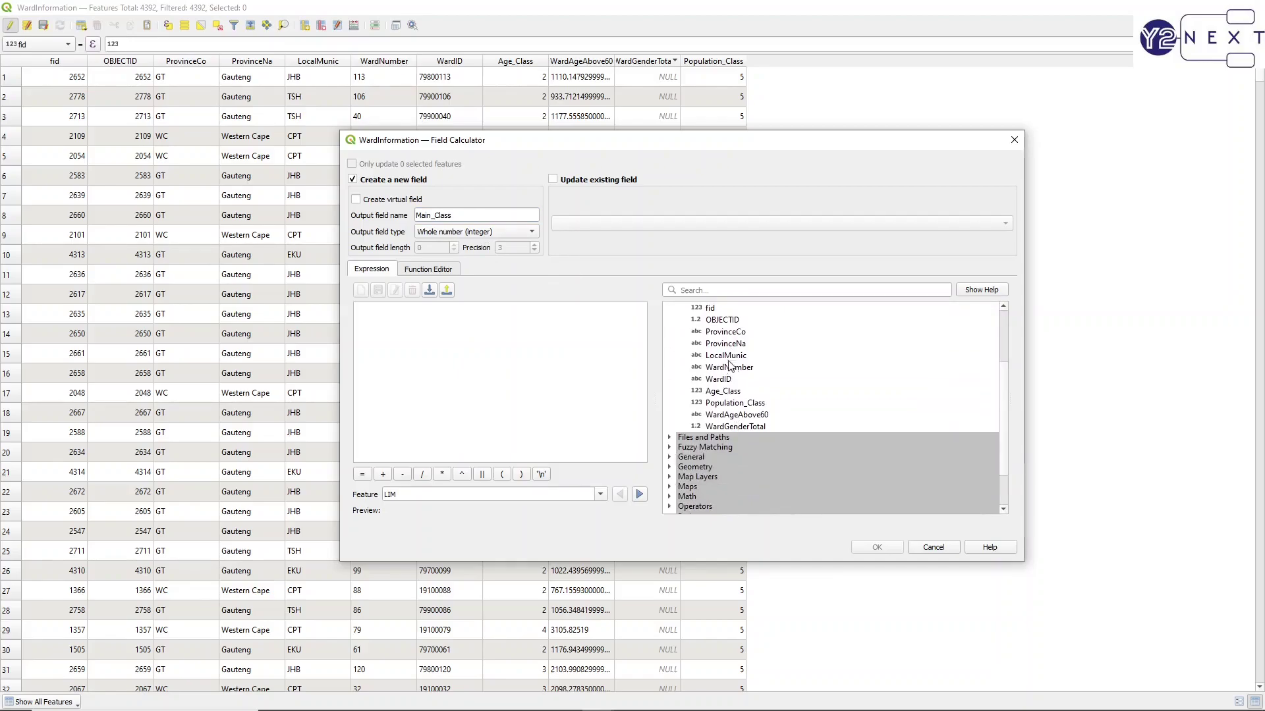
{"action": "double_click", "coordinate": [723, 392]}
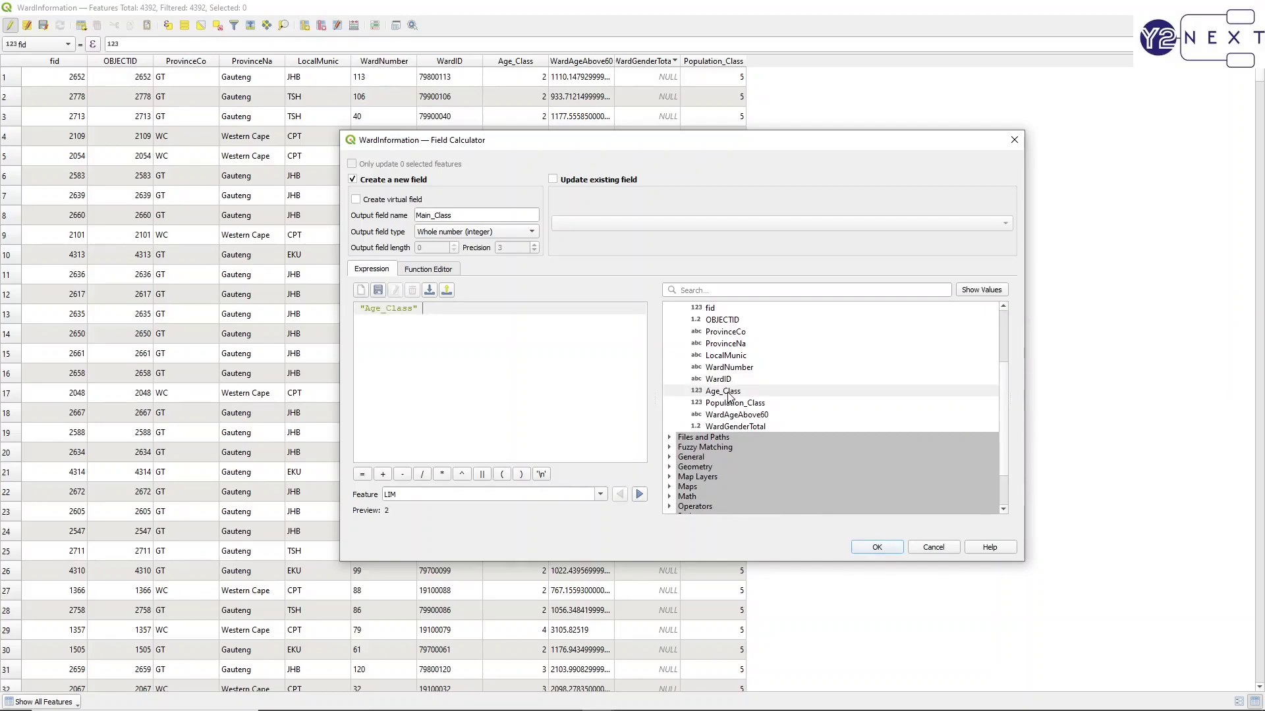
{"action": "type", "text": "+"}
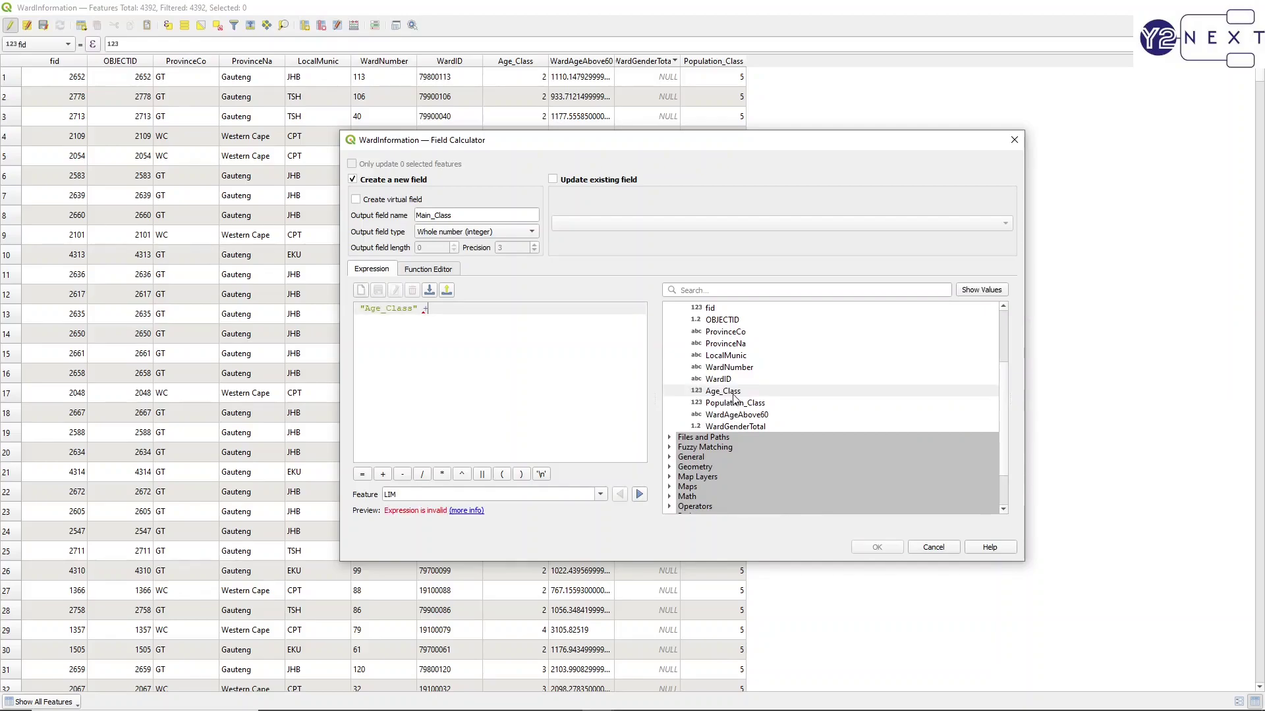
{"action": "double_click", "coordinate": [779, 404]}
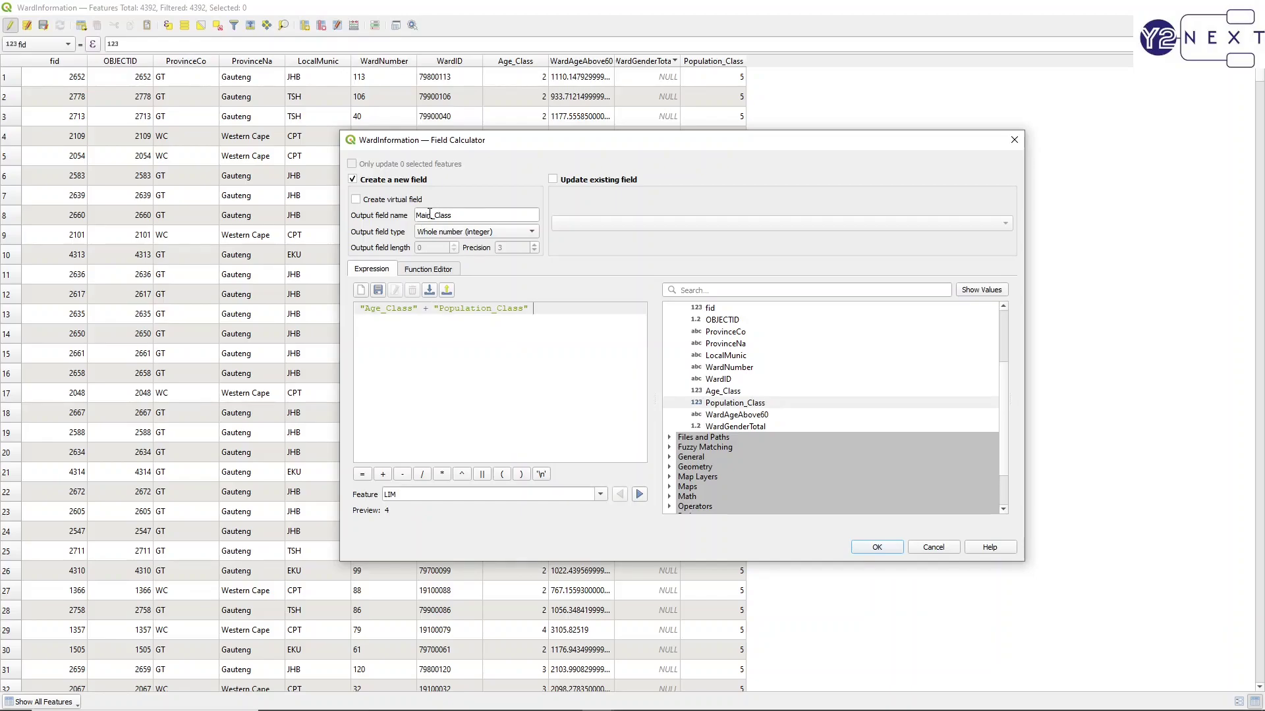
{"action": "left_click", "coordinate": [868, 547]}
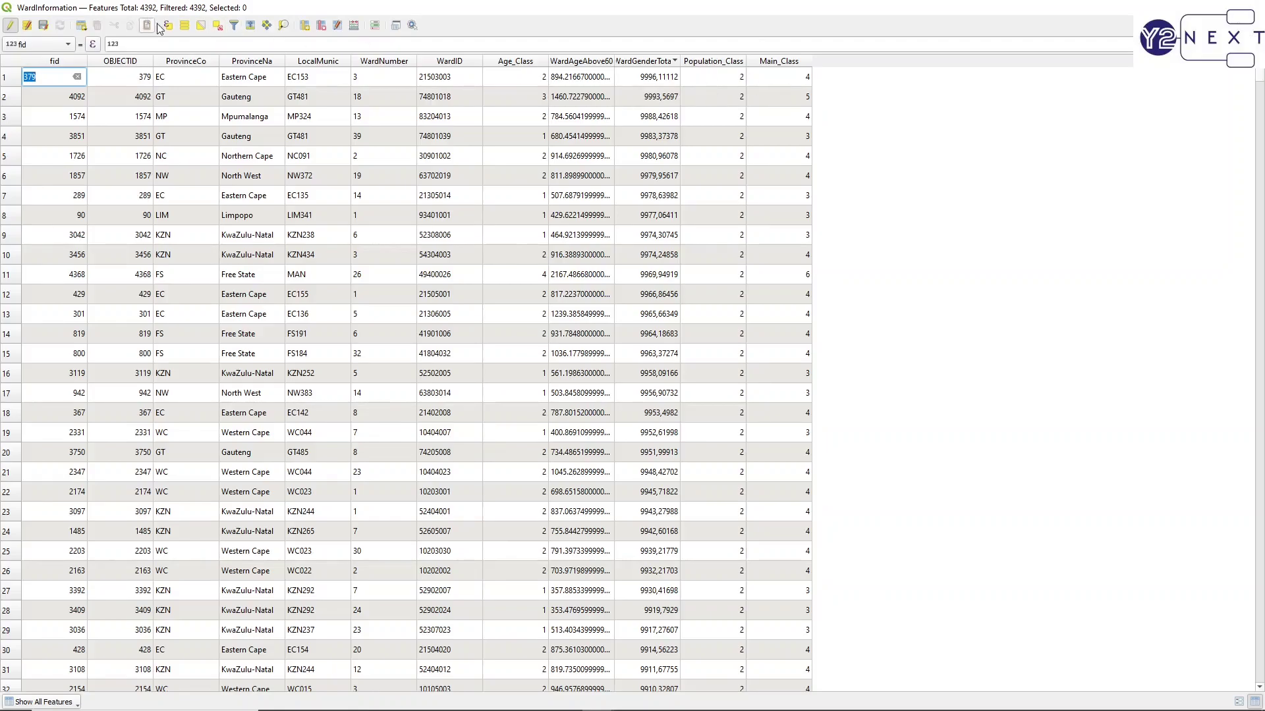
Step: Stop editing WardInformation and save its changes, then close the Select by Expression dialog in the main window
{"action": "left_click", "coordinate": [10, 25]}
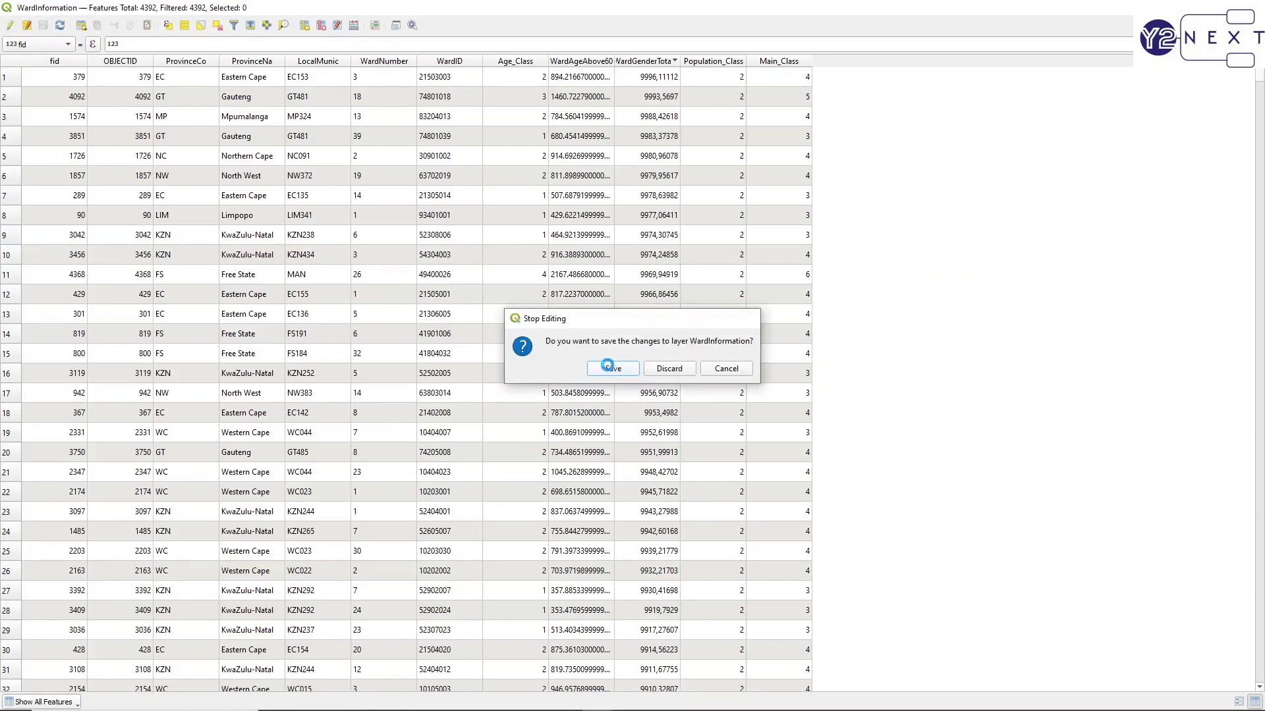
{"action": "left_click", "coordinate": [612, 369]}
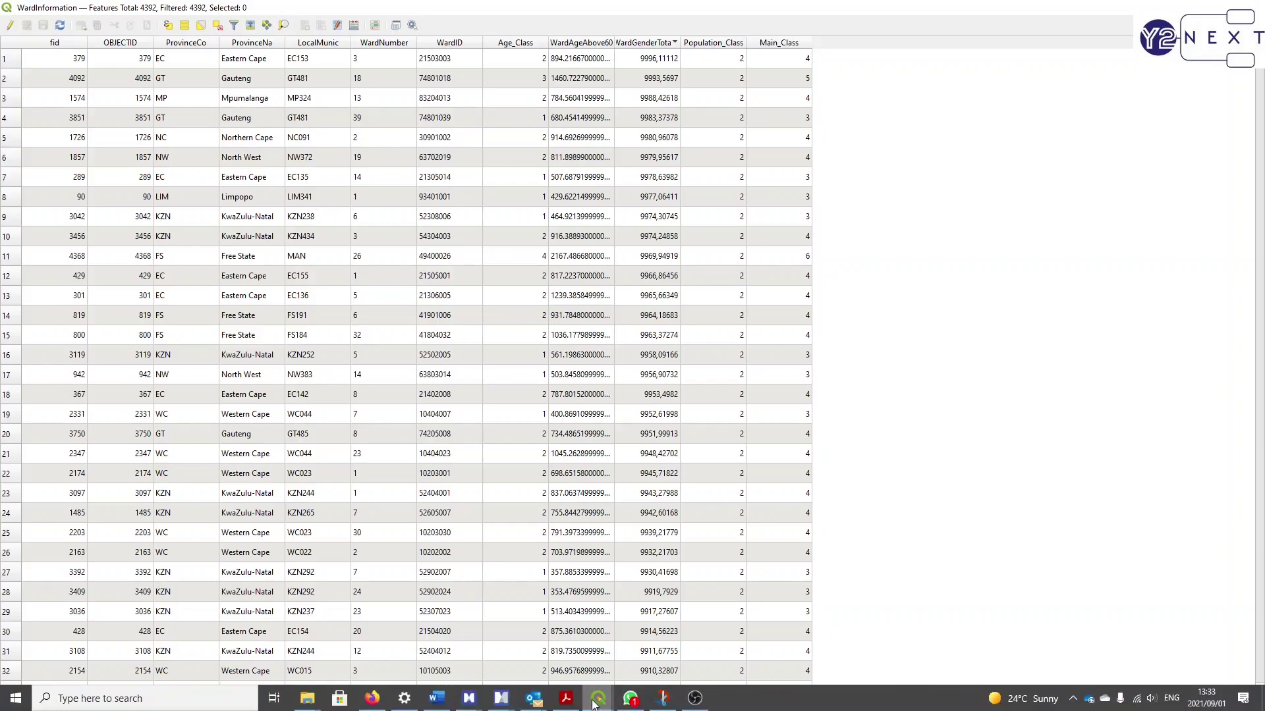
{"action": "mouse_move", "coordinate": [597, 698]}
{"action": "left_click", "coordinate": [356, 661]}
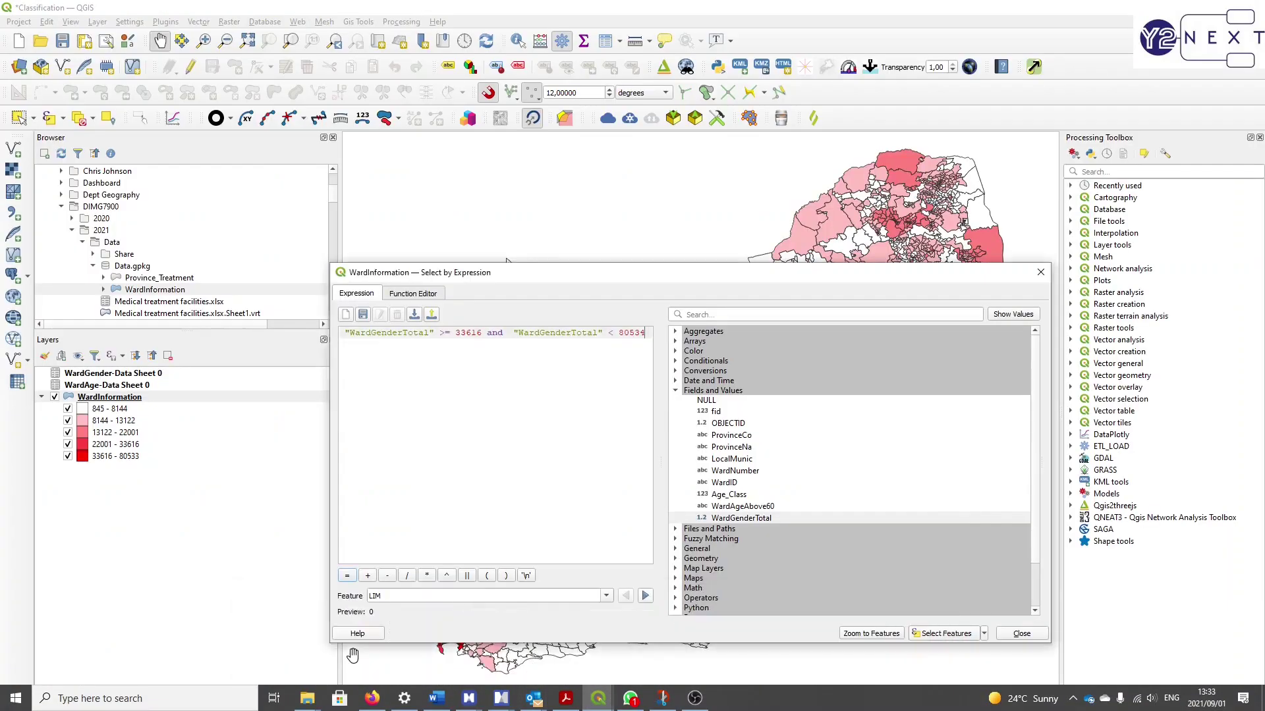
{"action": "left_click", "coordinate": [1041, 272]}
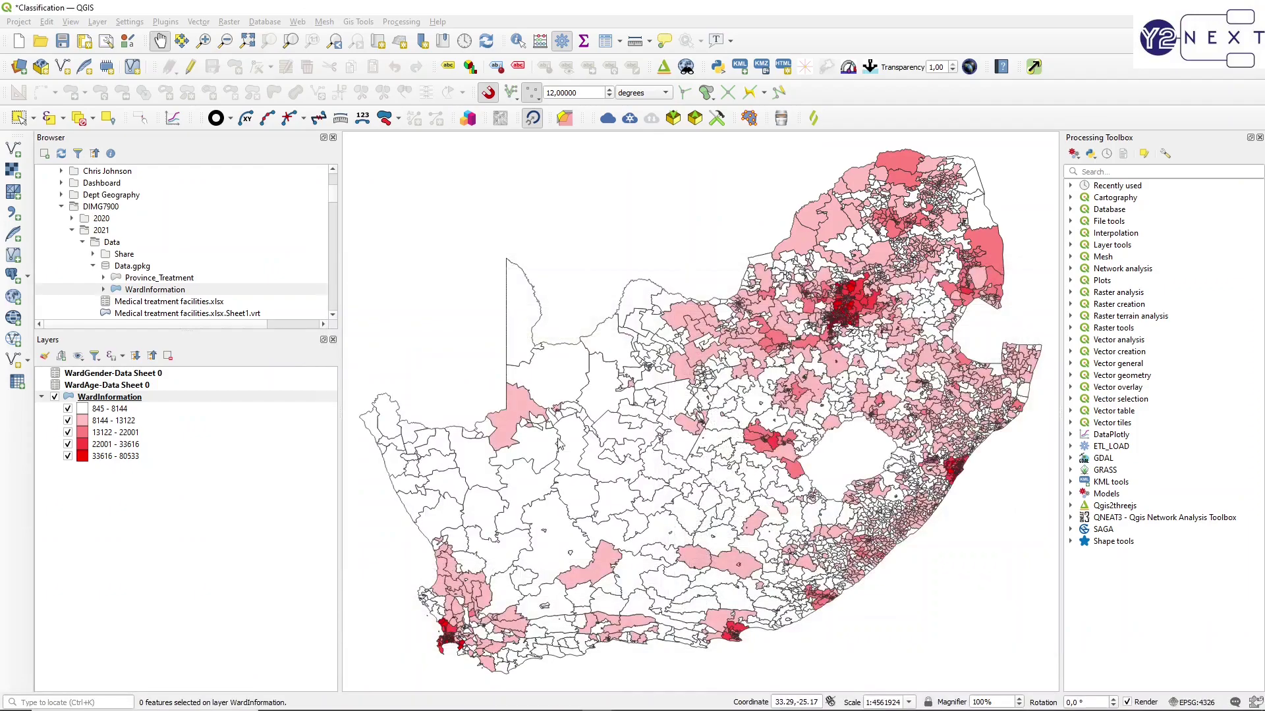
Step: Set the WardInformation layer's graduated symbology to the Main_Class field with the Blues color ramp
{"action": "double_click", "coordinate": [166, 400]}
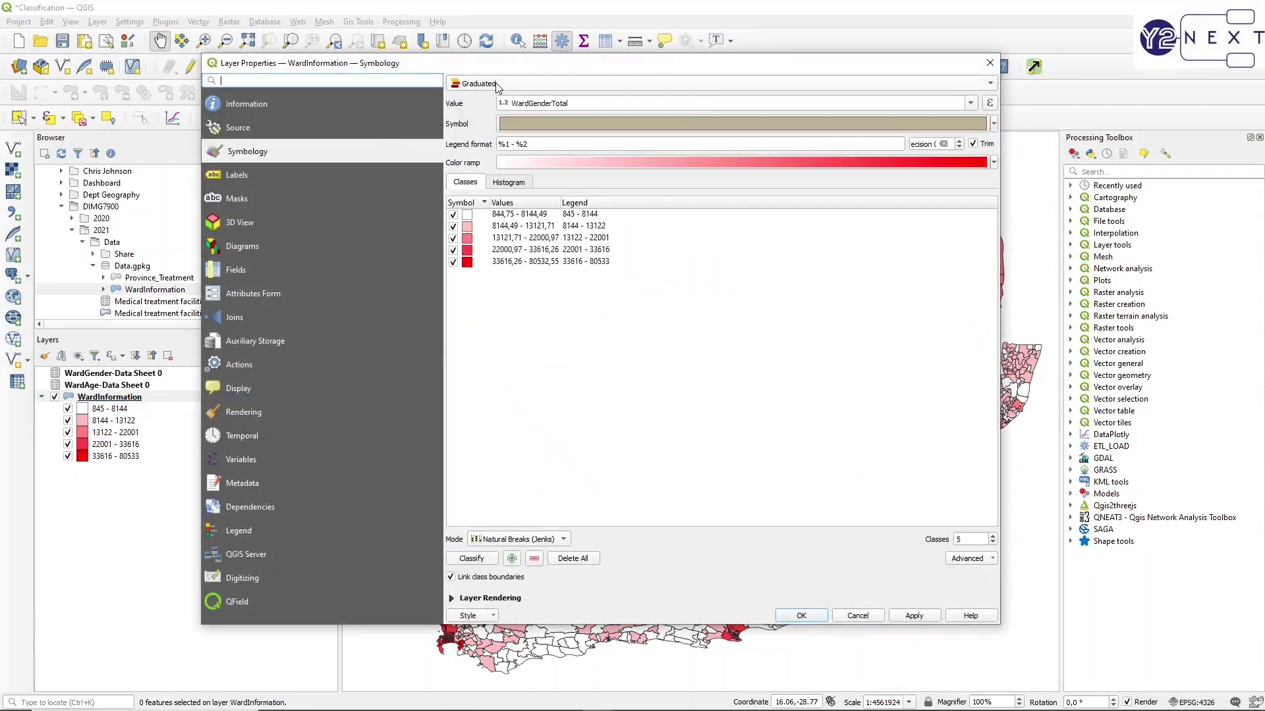
{"action": "left_click", "coordinate": [971, 104]}
{"action": "left_click", "coordinate": [744, 182]}
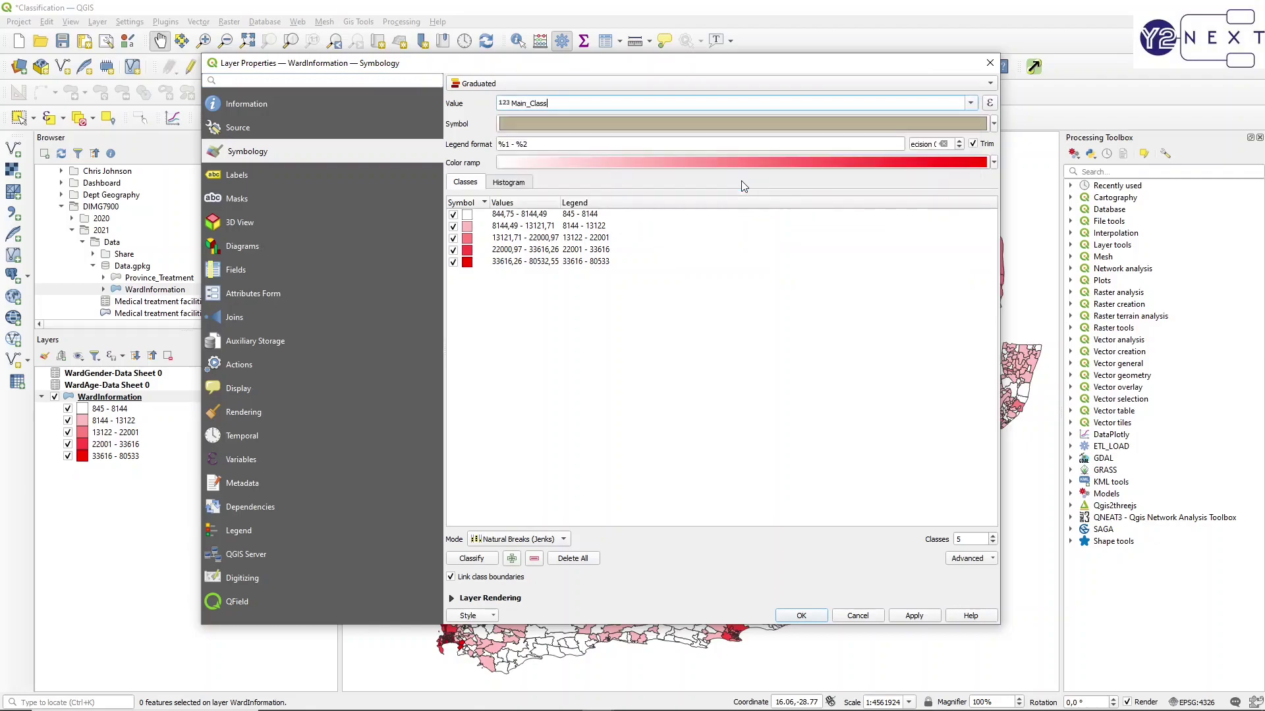
{"action": "left_click", "coordinate": [992, 163]}
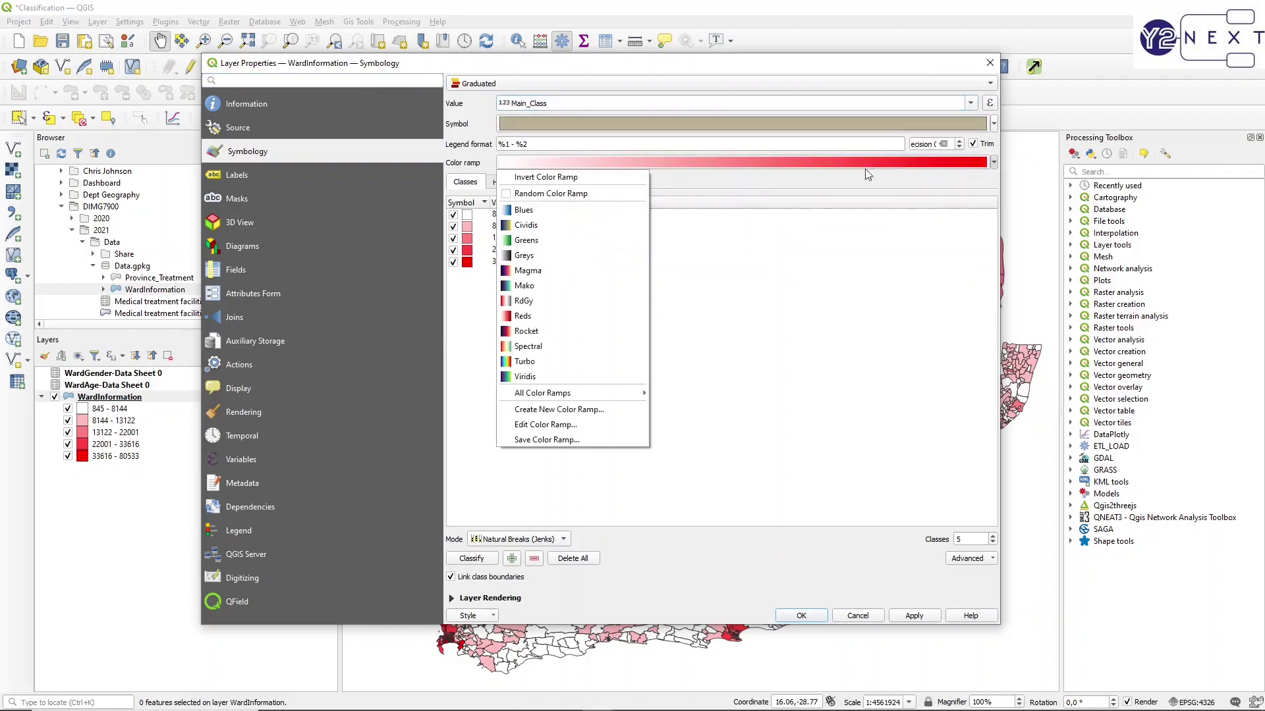
{"action": "left_click", "coordinate": [524, 206]}
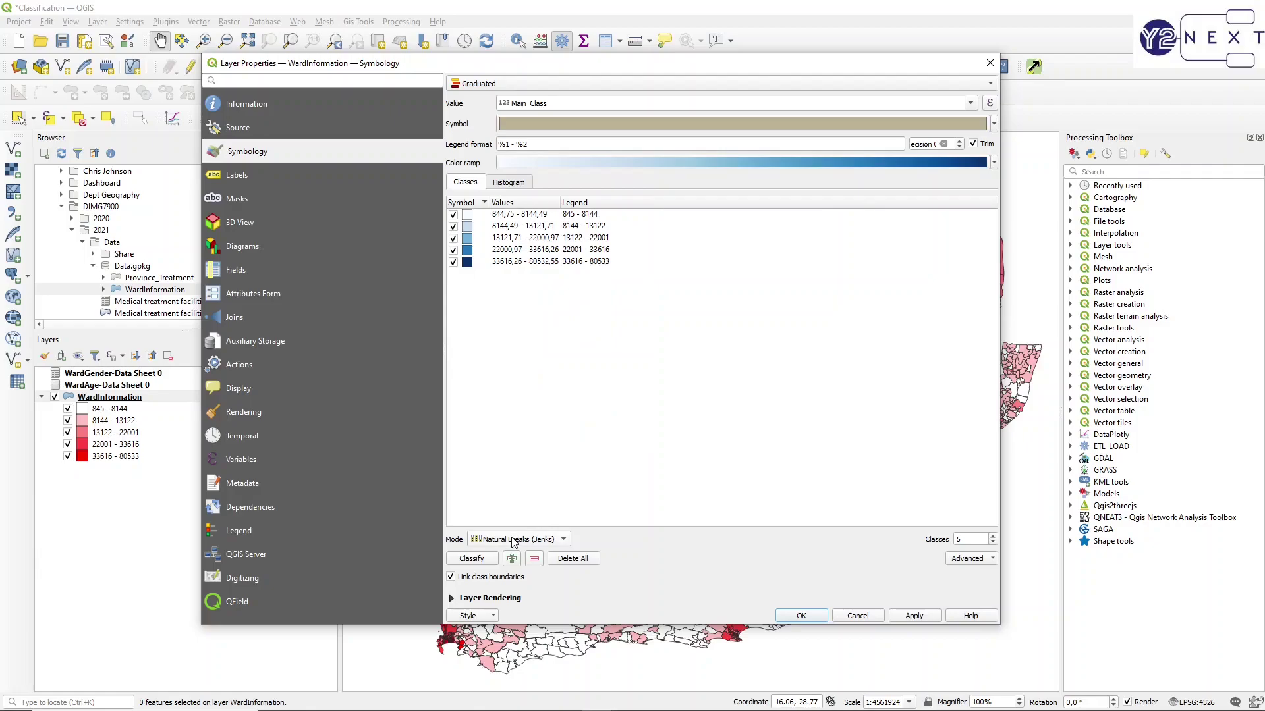
Step: Reclassify the Main_Class symbology into five Natural Breaks (Jenks) classes and apply it to the map
{"action": "left_click", "coordinate": [493, 559]}
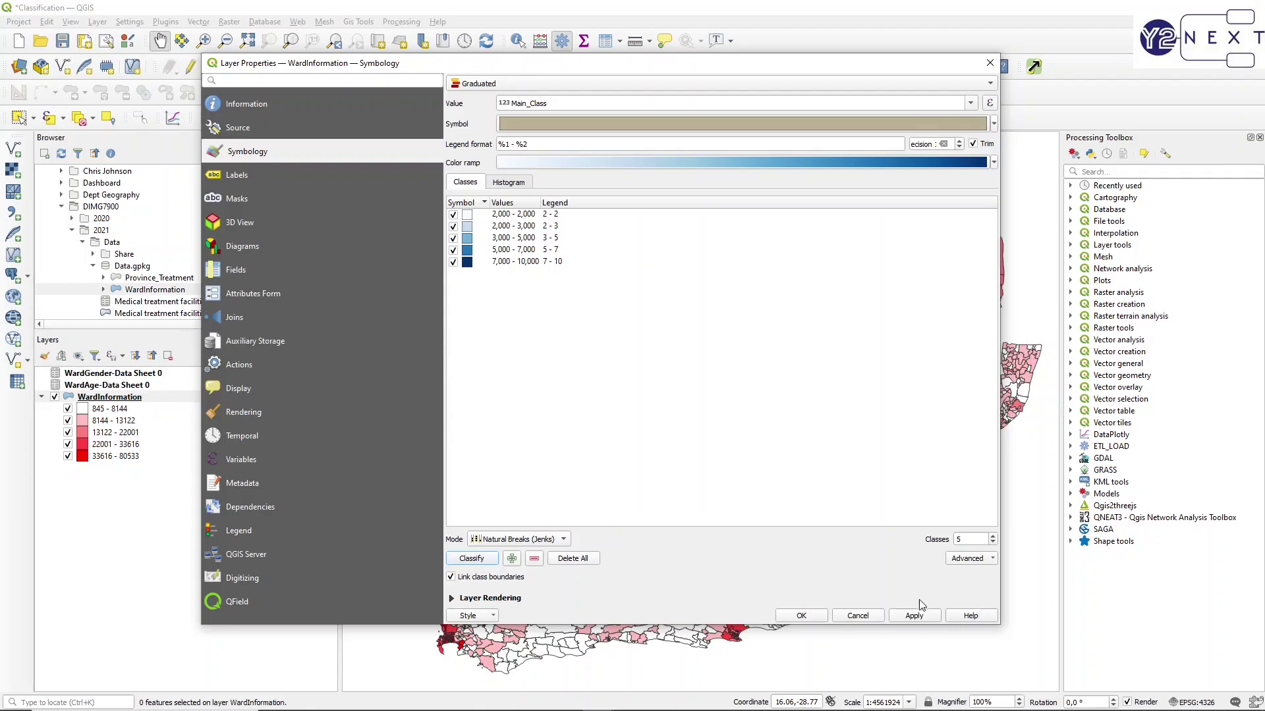
{"action": "left_click", "coordinate": [920, 620]}
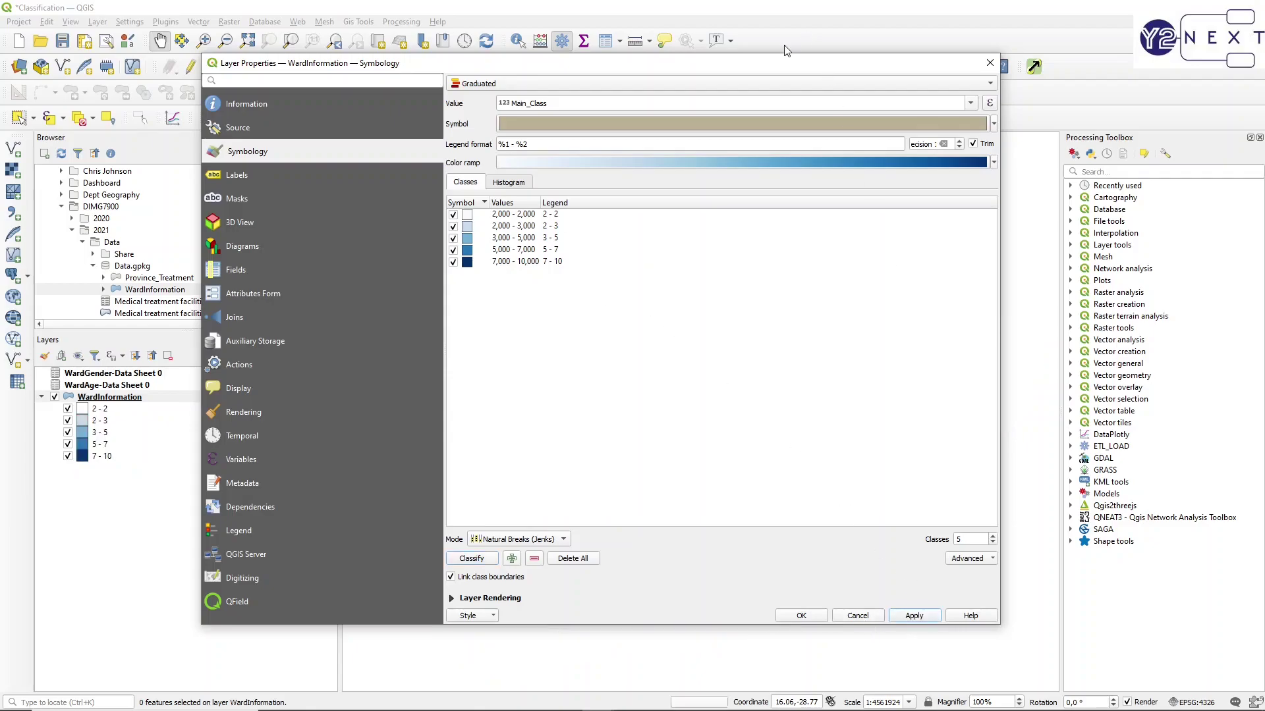
{"action": "left_click_drag", "start_coordinate": [775, 70], "coordinate": [778, 38]}
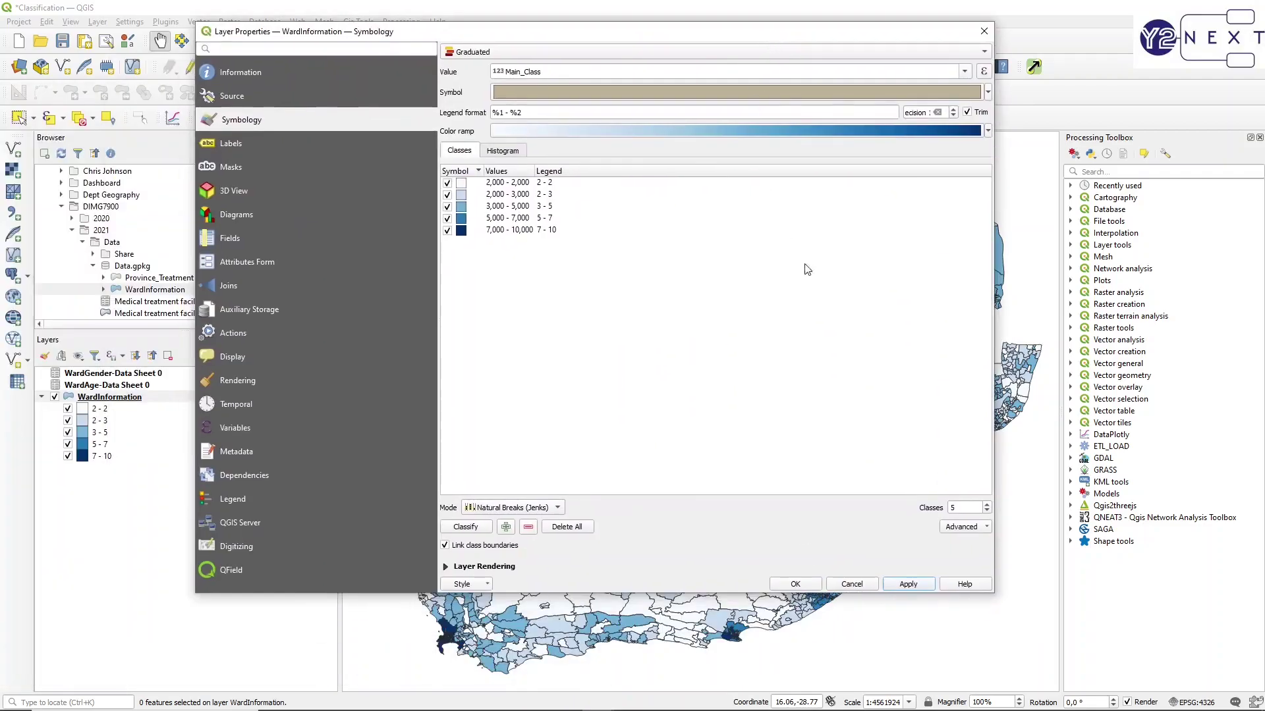
{"action": "left_click", "coordinate": [801, 585]}
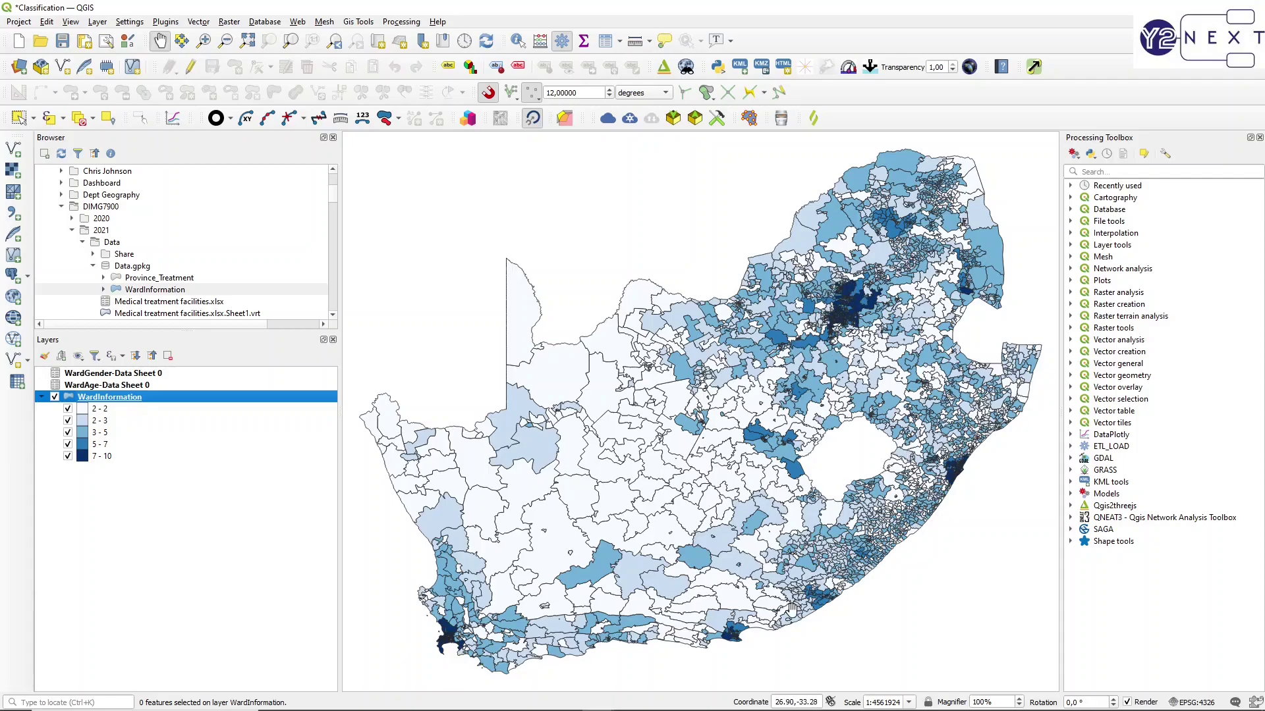
Step: Examine how the Main_Class classes are distributed across the ward map, especially along the southern and eastern coast
{"action": "scroll", "coordinate": [727, 649], "scroll_direction": "up", "scroll_amount": 1}
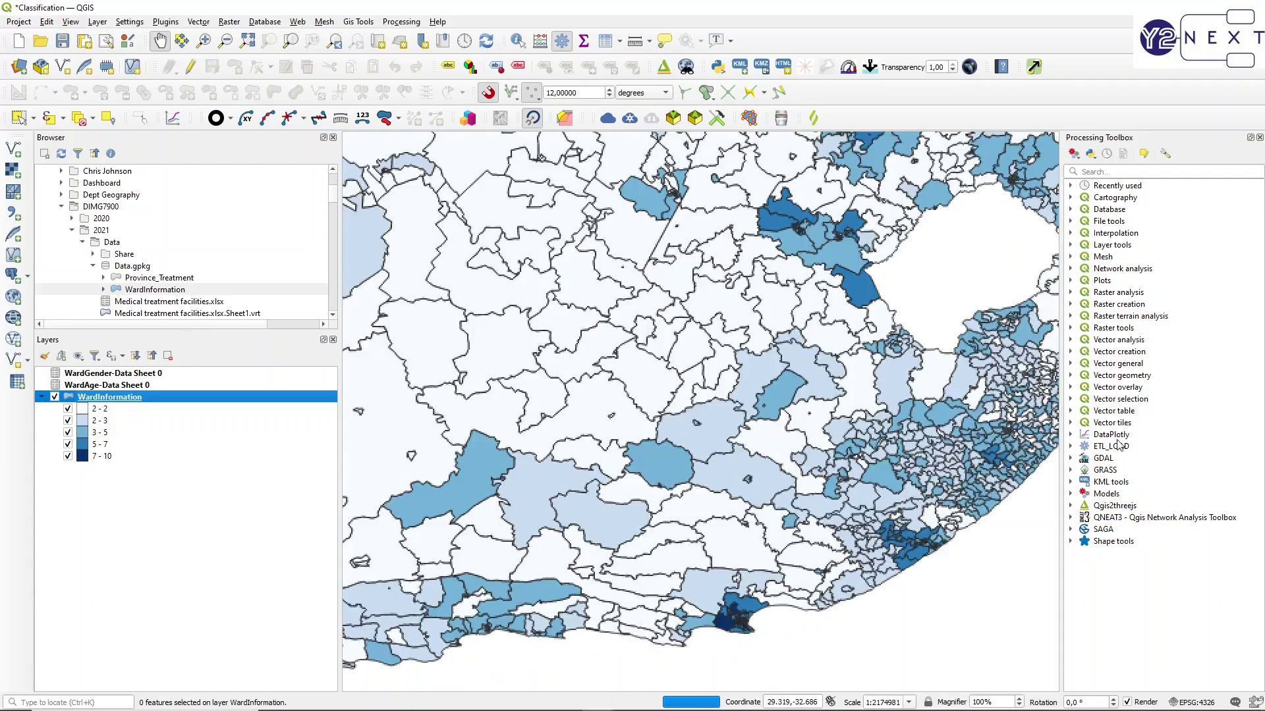
{"action": "scroll", "coordinate": [934, 507], "scroll_direction": "down", "scroll_amount": 1}
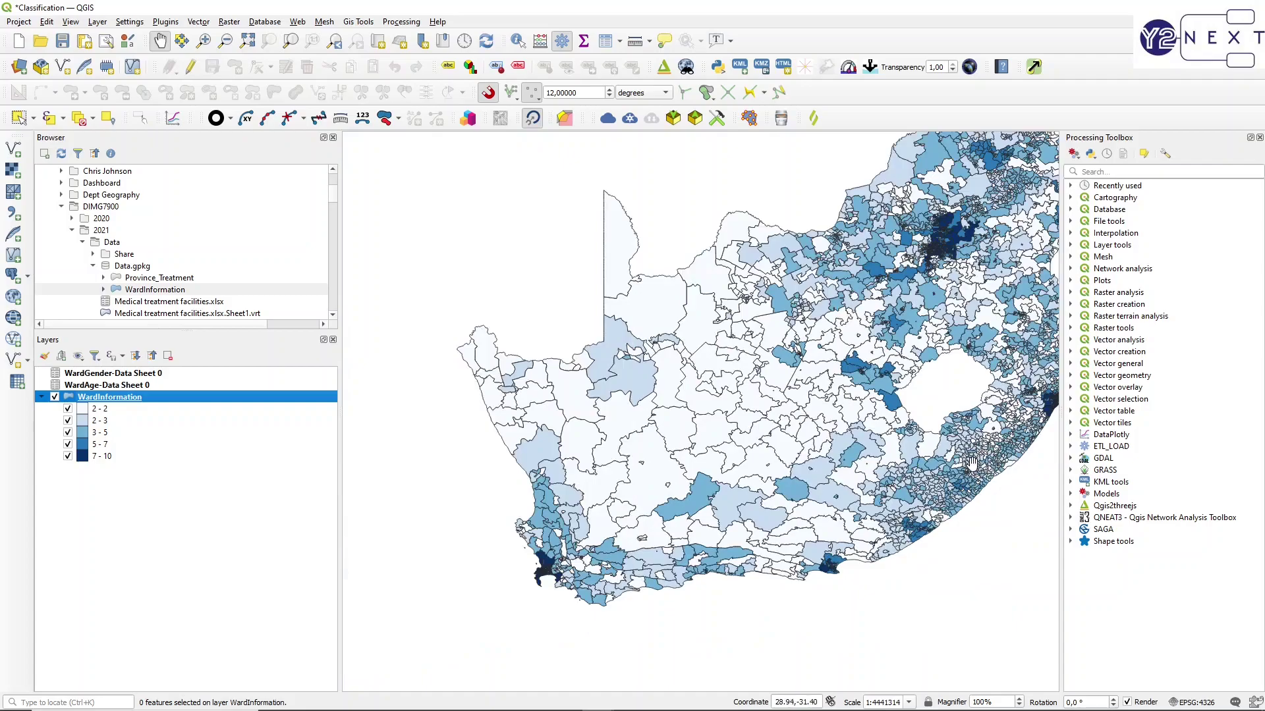
{"action": "left_click_drag", "start_coordinate": [975, 462], "coordinate": [876, 479]}
{"action": "scroll", "coordinate": [969, 434], "scroll_direction": "up", "scroll_amount": 2}
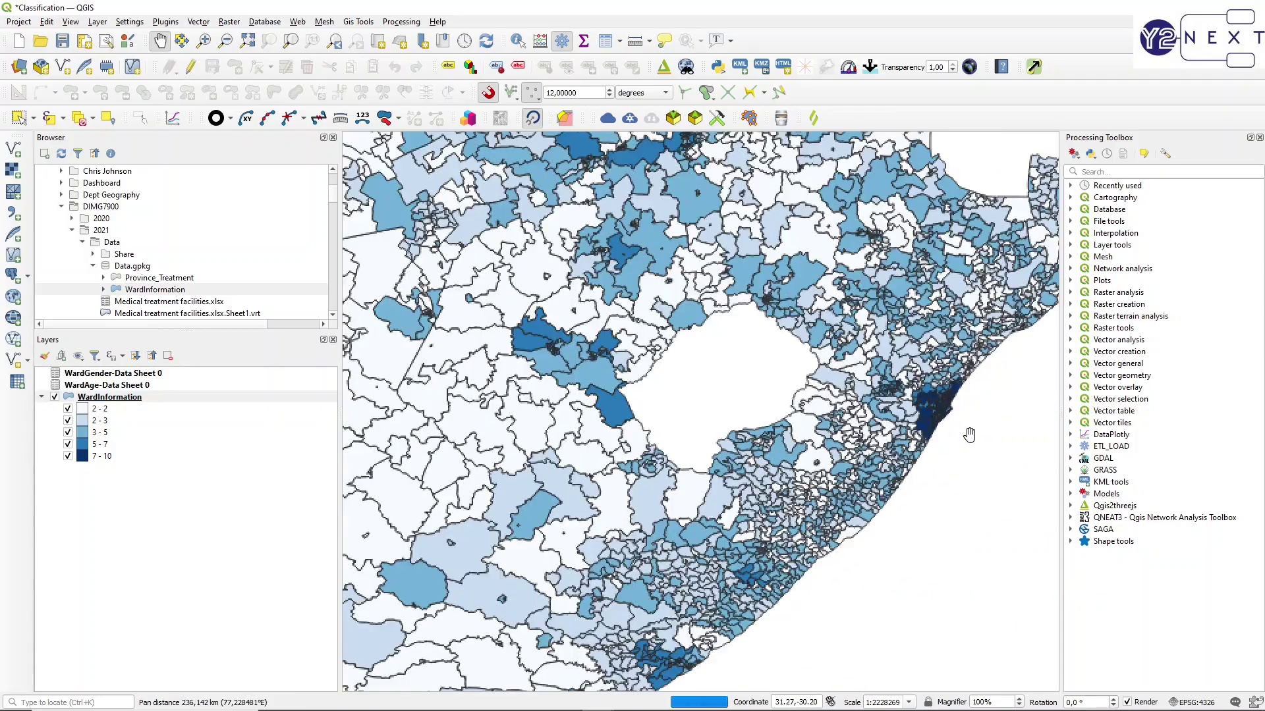
{"action": "scroll", "coordinate": [969, 434], "scroll_direction": "down", "scroll_amount": 2}
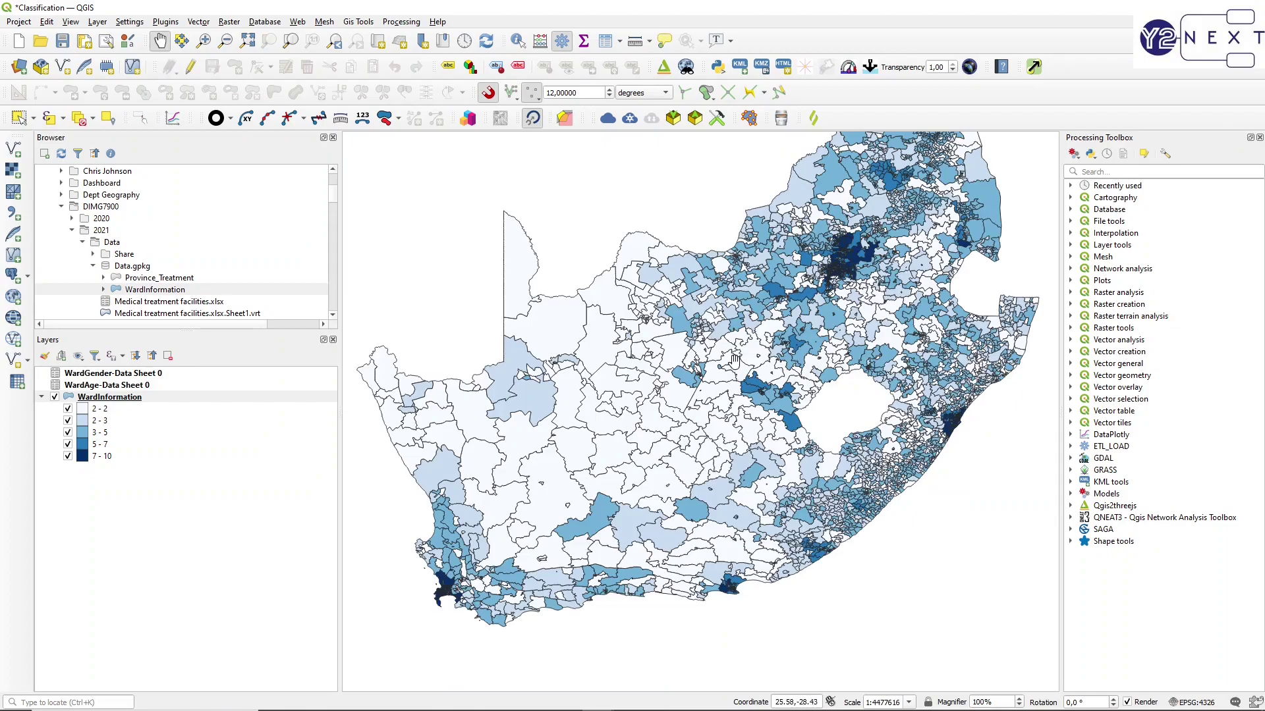
{"action": "left_click_drag", "start_coordinate": [733, 363], "coordinate": [718, 419]}
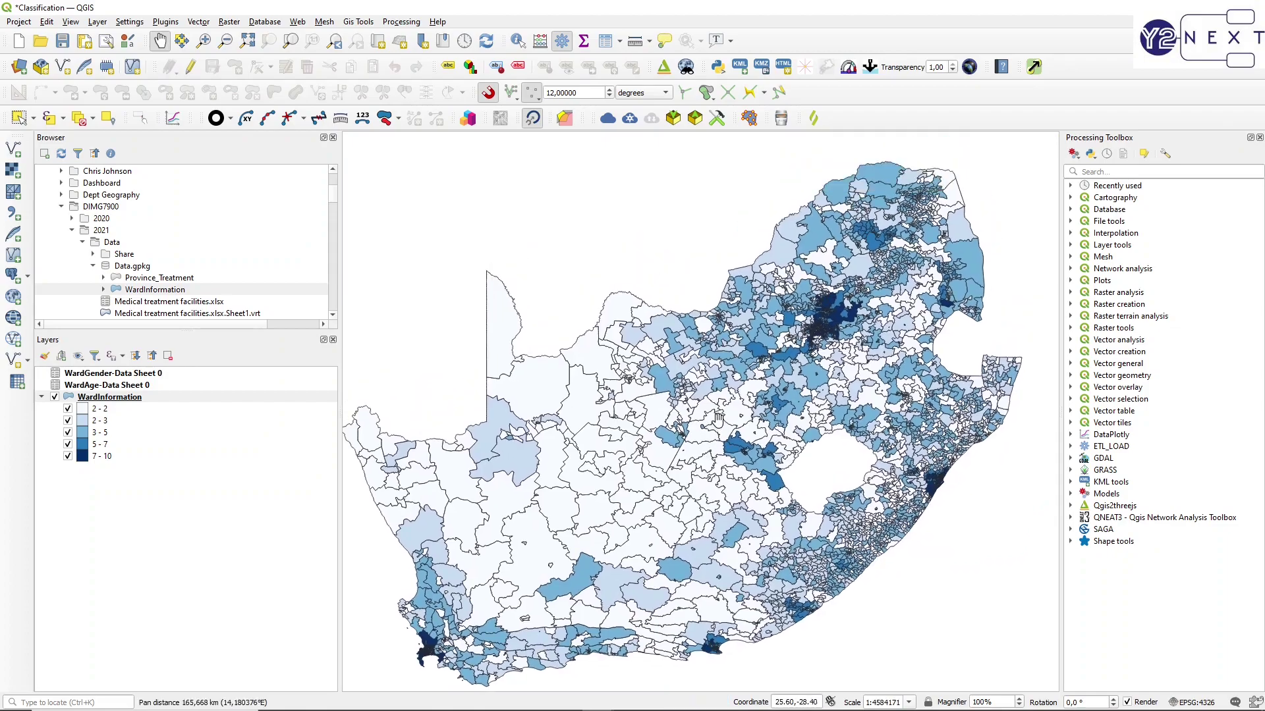